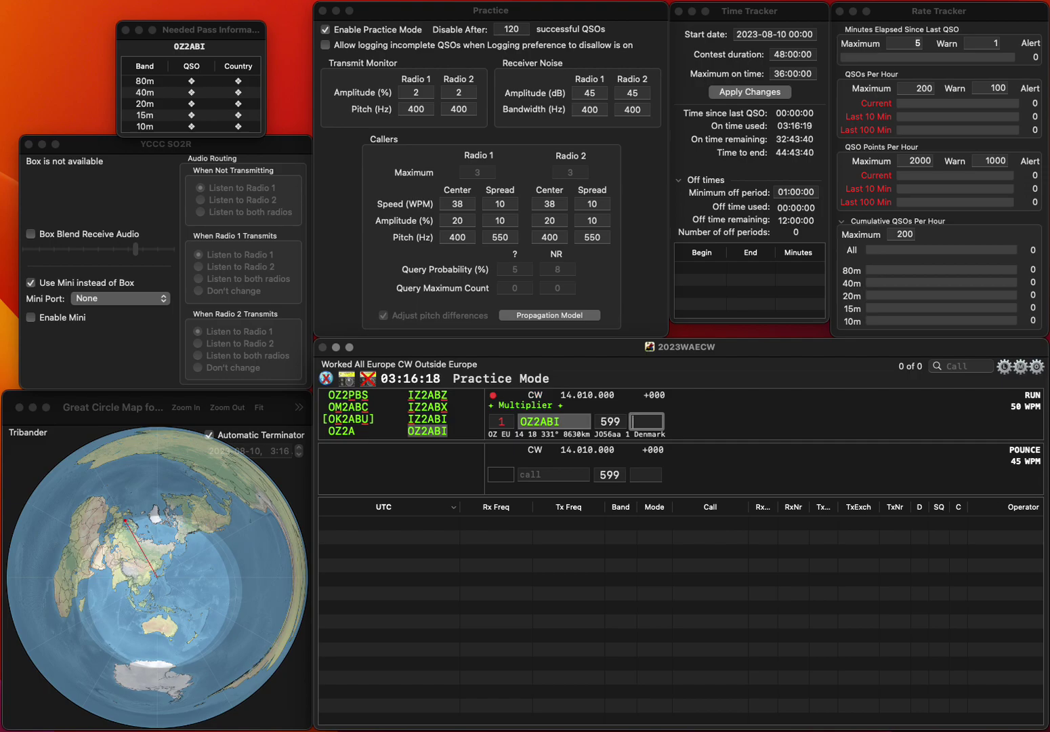
text(289)
key(Return)
text(EW1AFM)
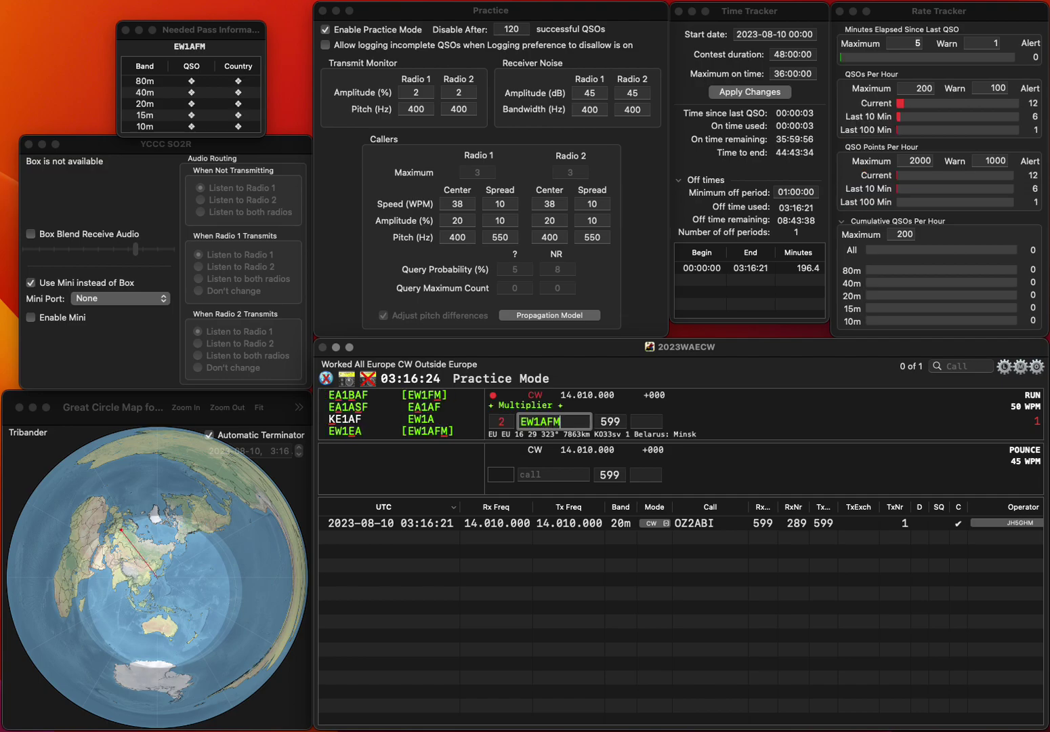
key(Return)
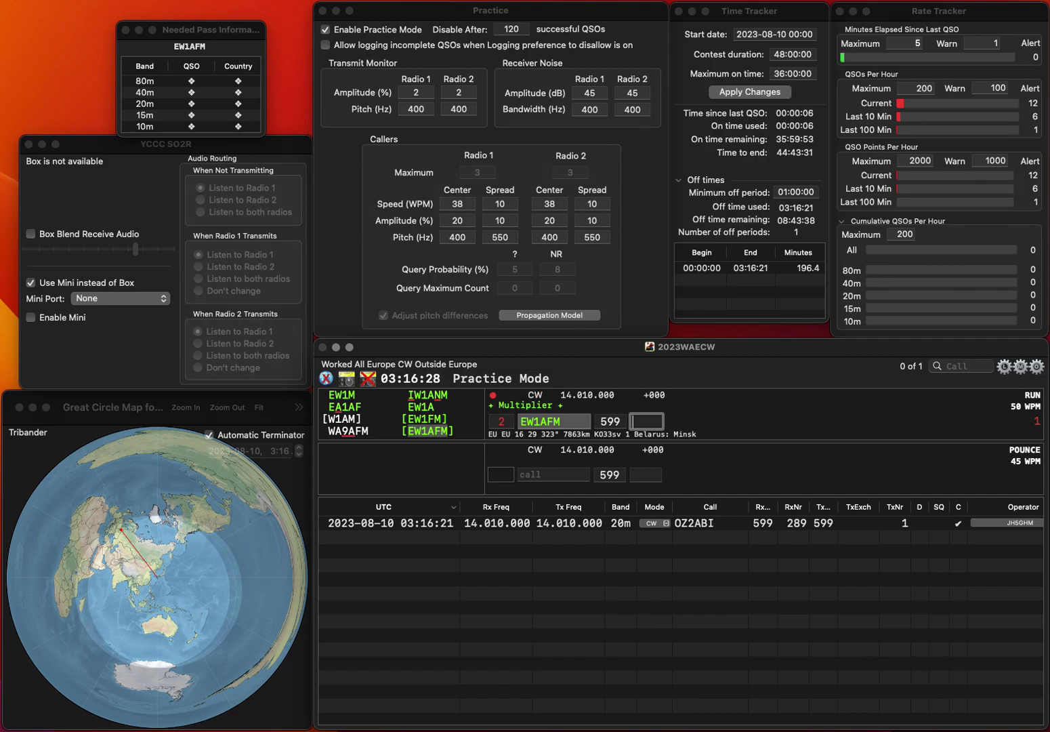
text(442)
key(Return)
text(LY)
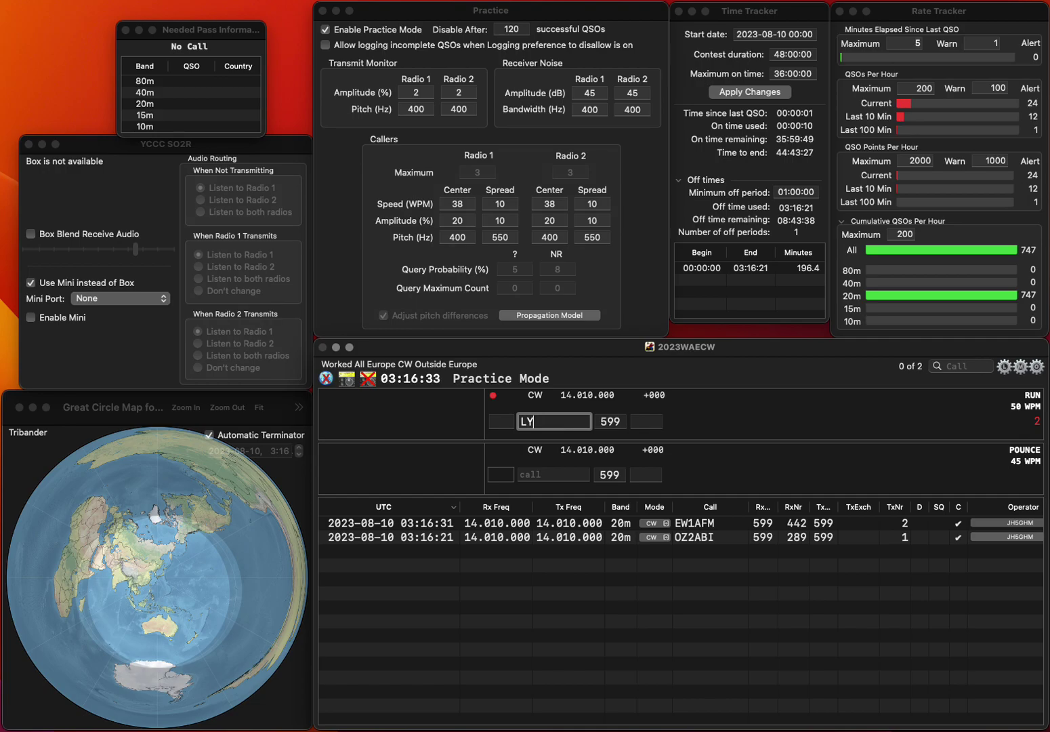
text(3KI)
key(Return)
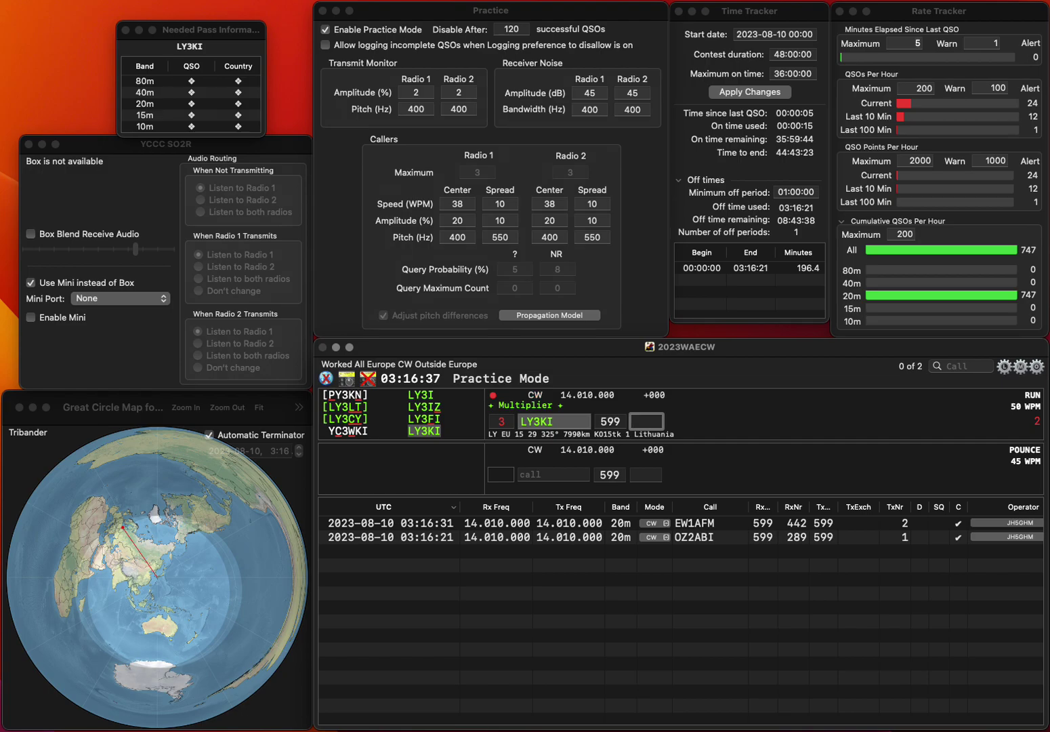
text(676)
key(Return)
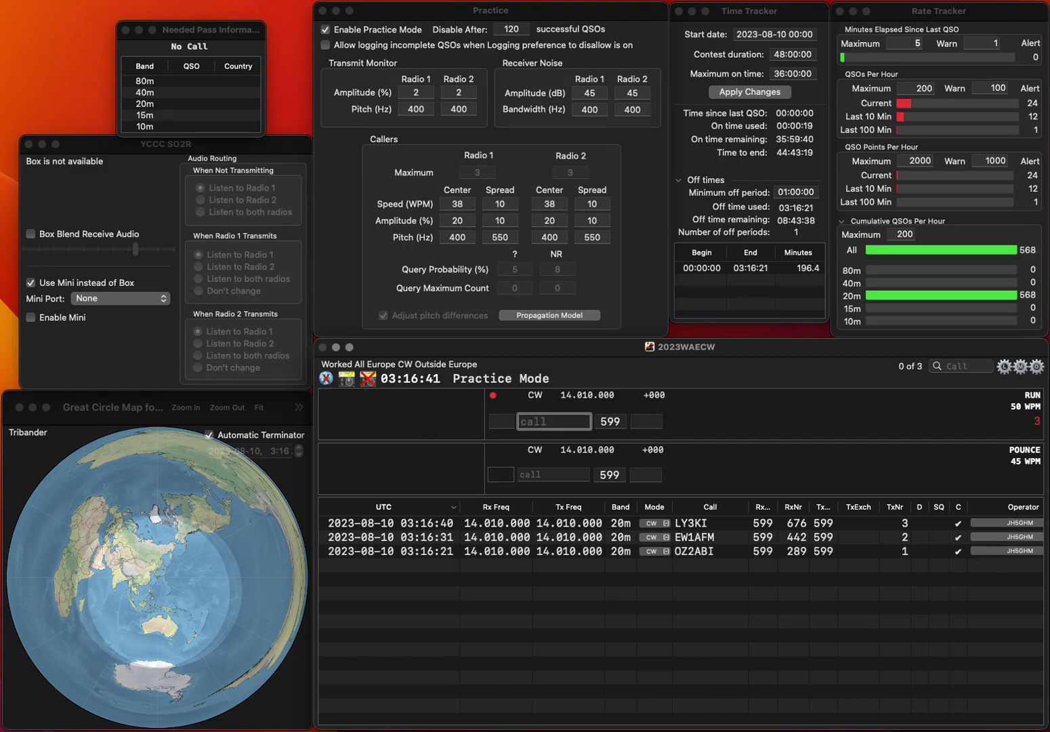
- Work OH2GBA on the run radio and log the contact with received number 465
text(OH2)
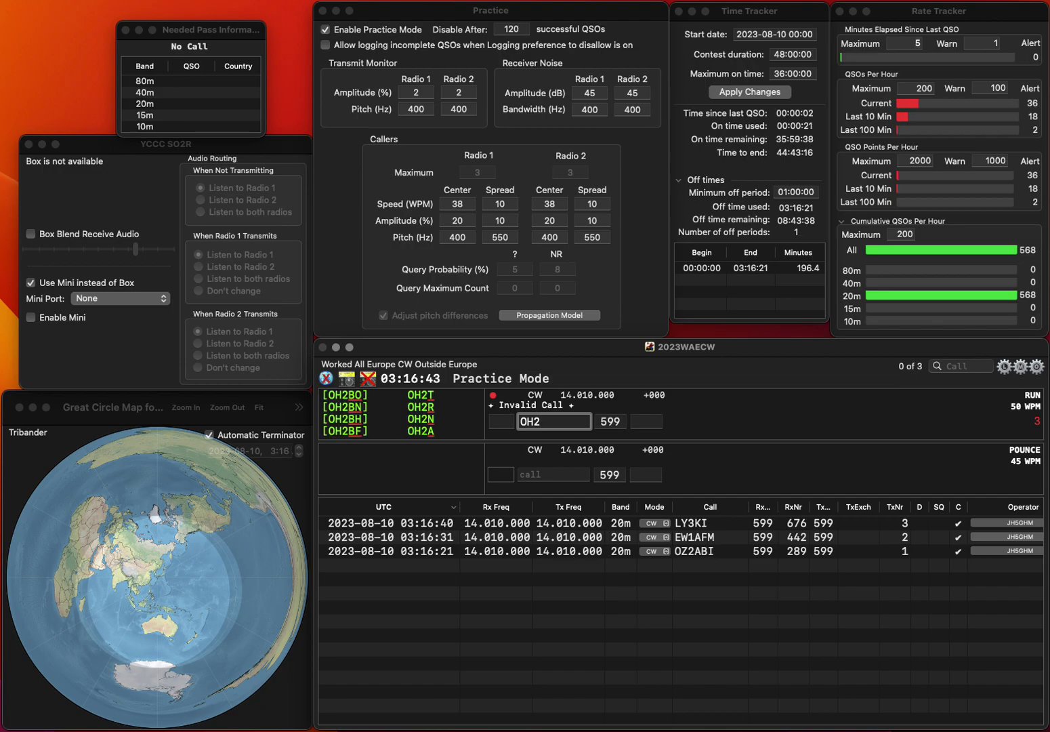
text(GBA)
key(Return)
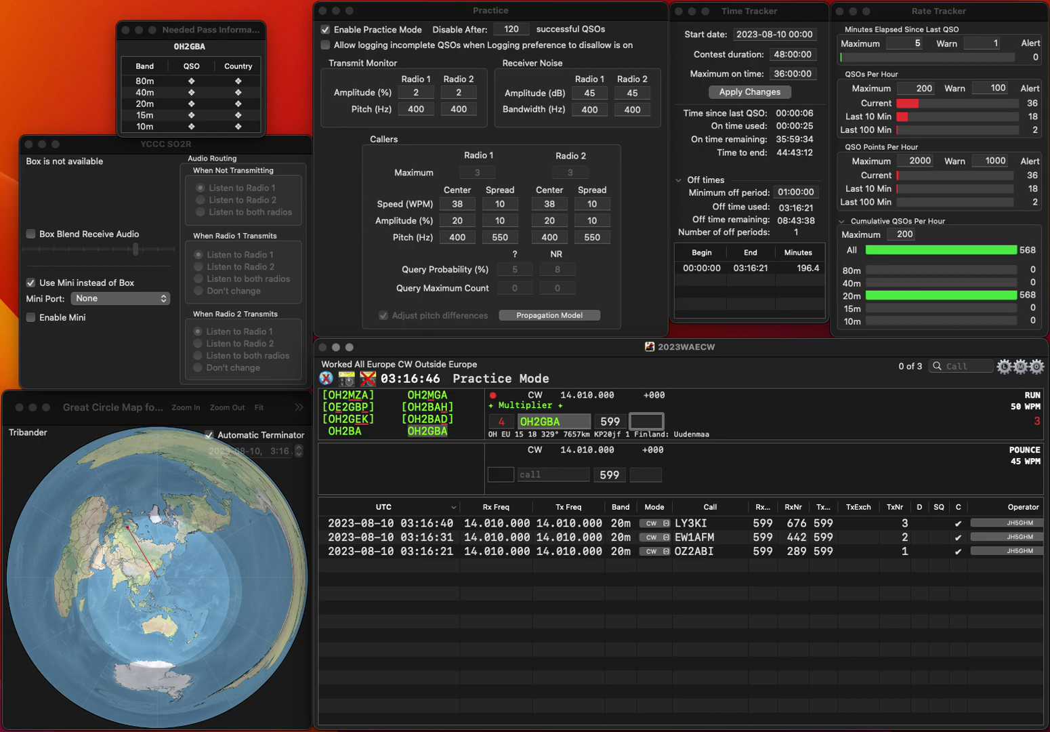
text(465)
key(Return)
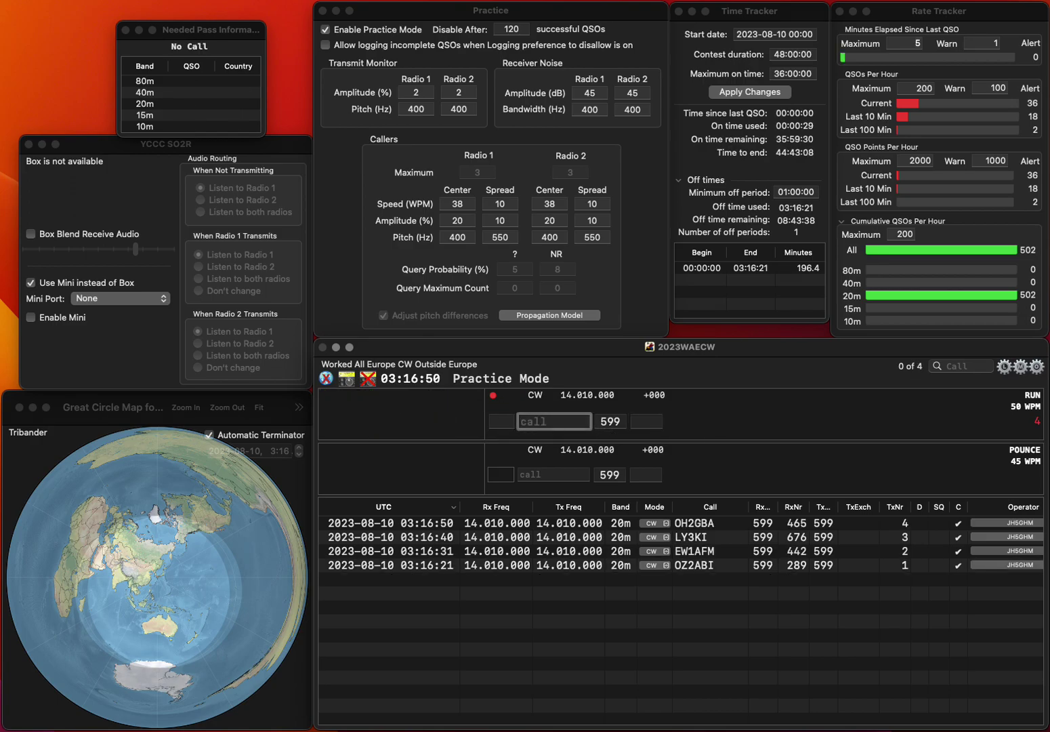
- Work SN2W on the run radio and log the contact with received number 683
text(S2W)
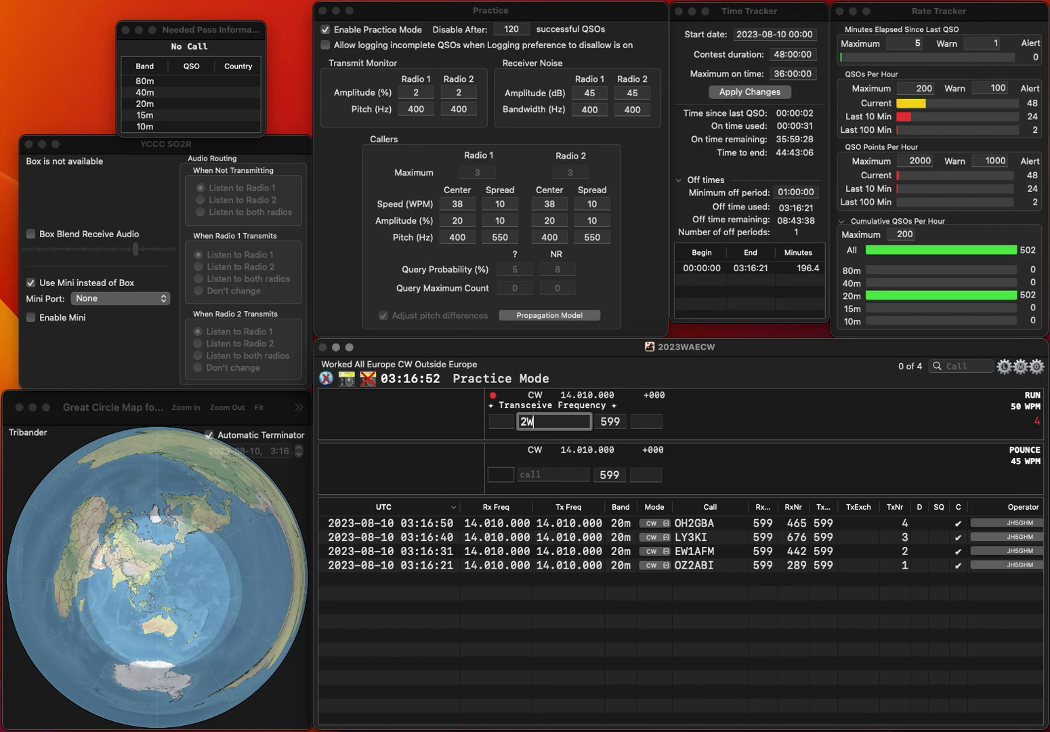
text(N)
key(Tab)
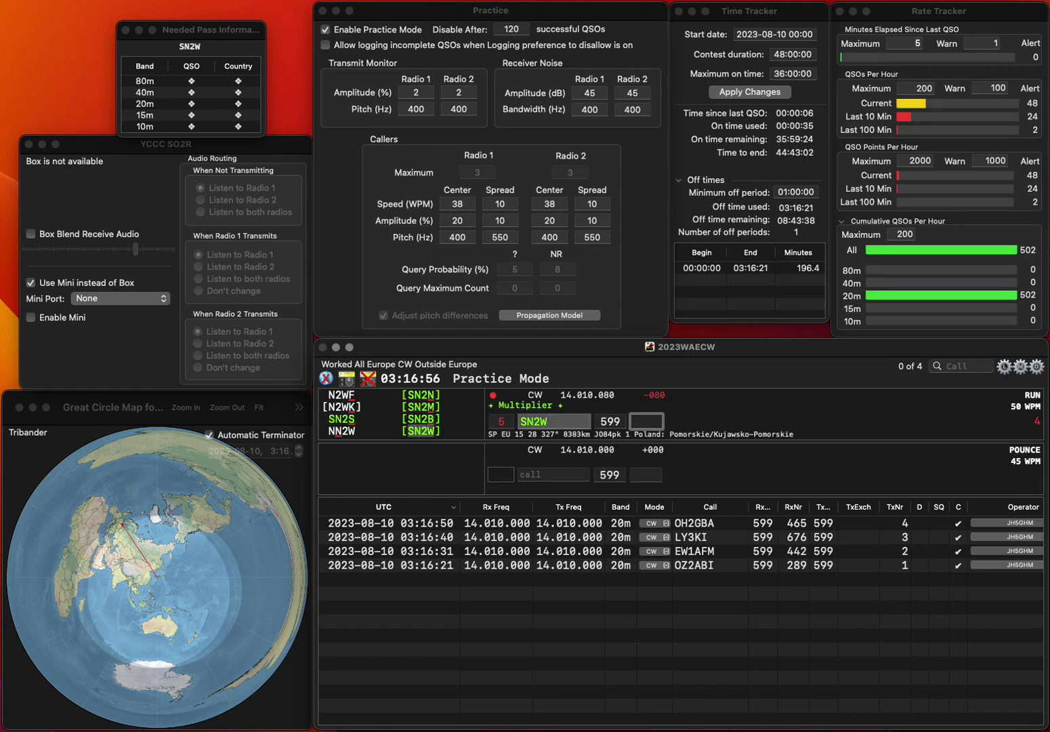
text(683)
key(Return)
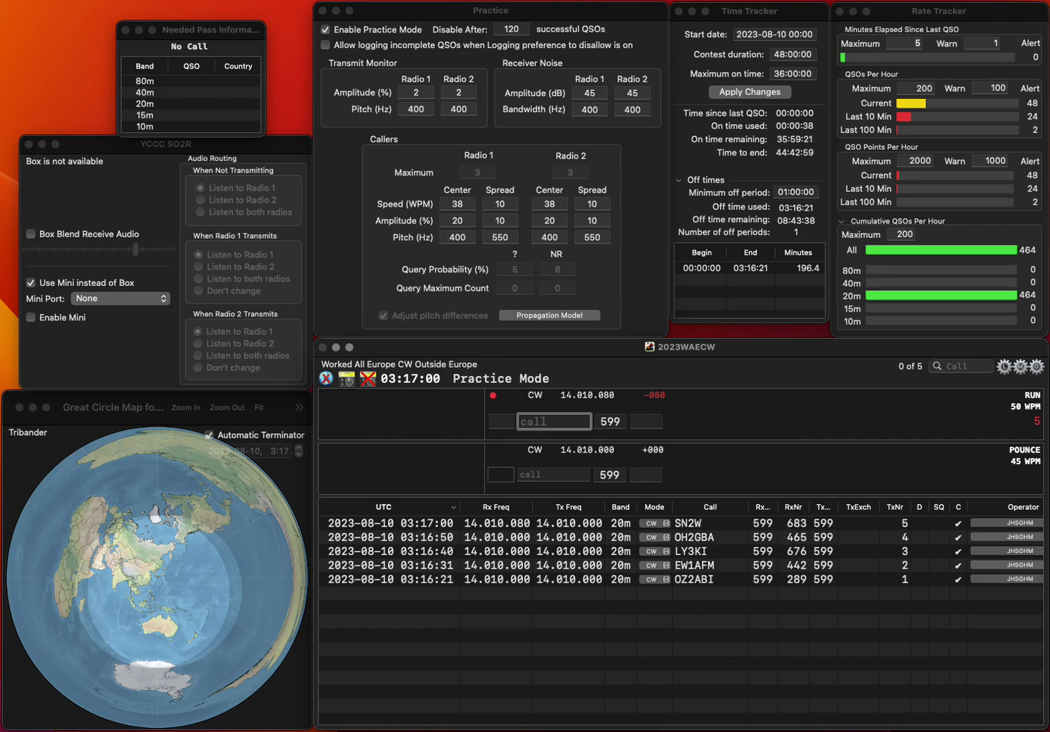
- Work R2VA on the run radio and log the contact with received number 354
text(R2VA)
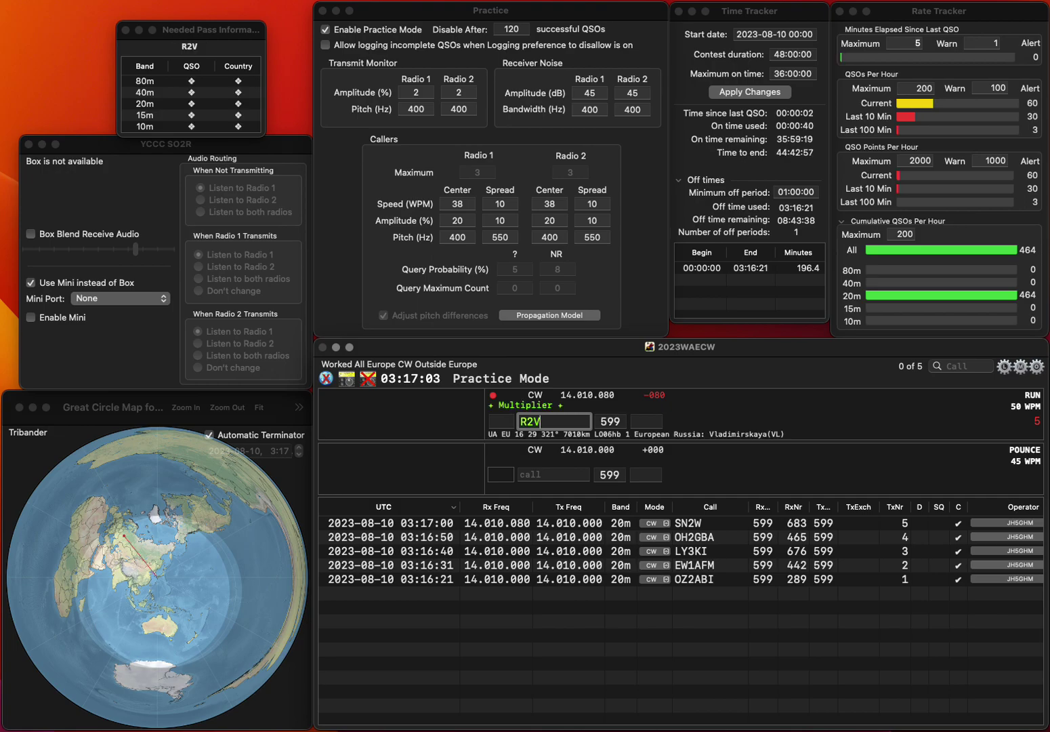
key(Return)
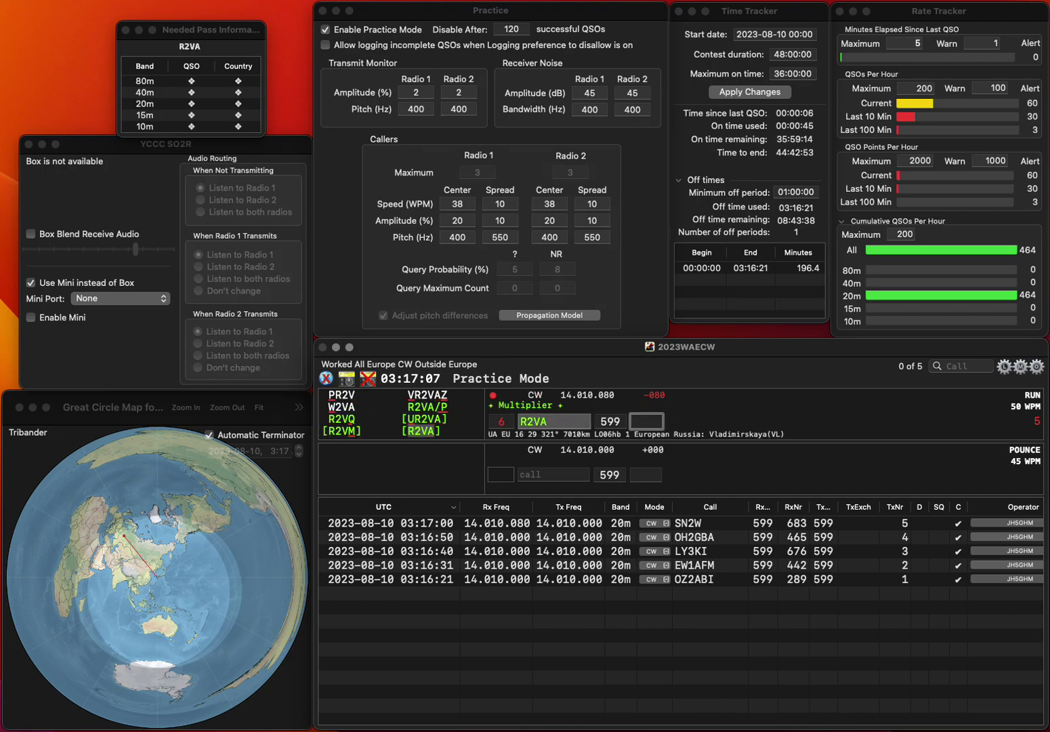
text(354)
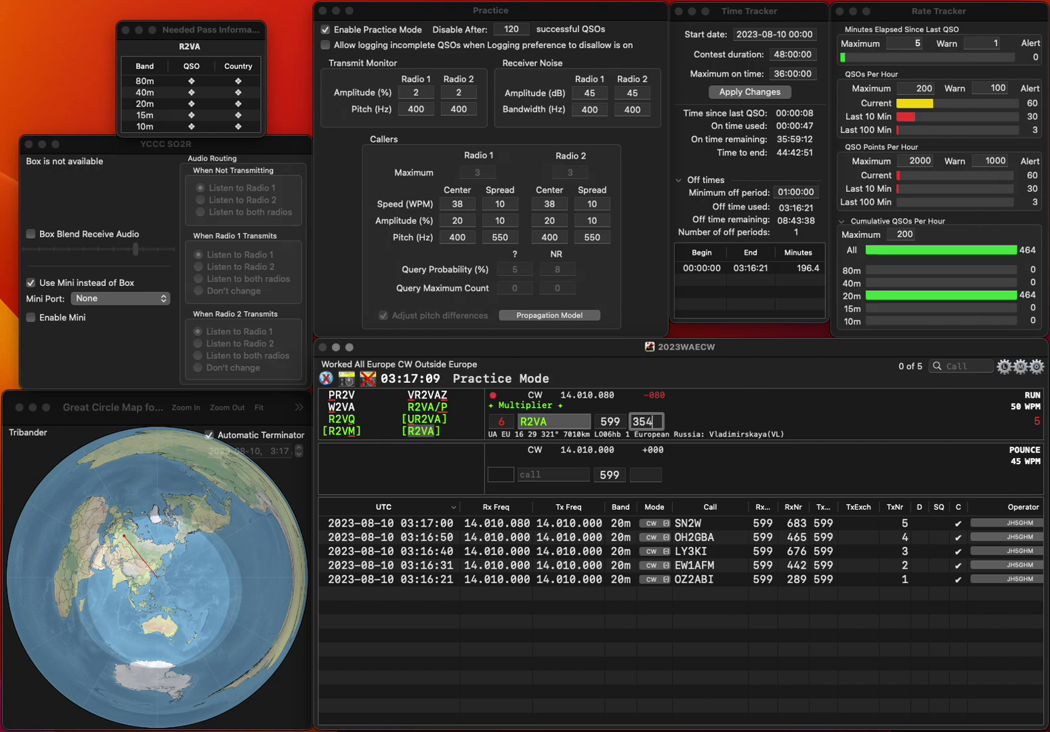
key(Return)
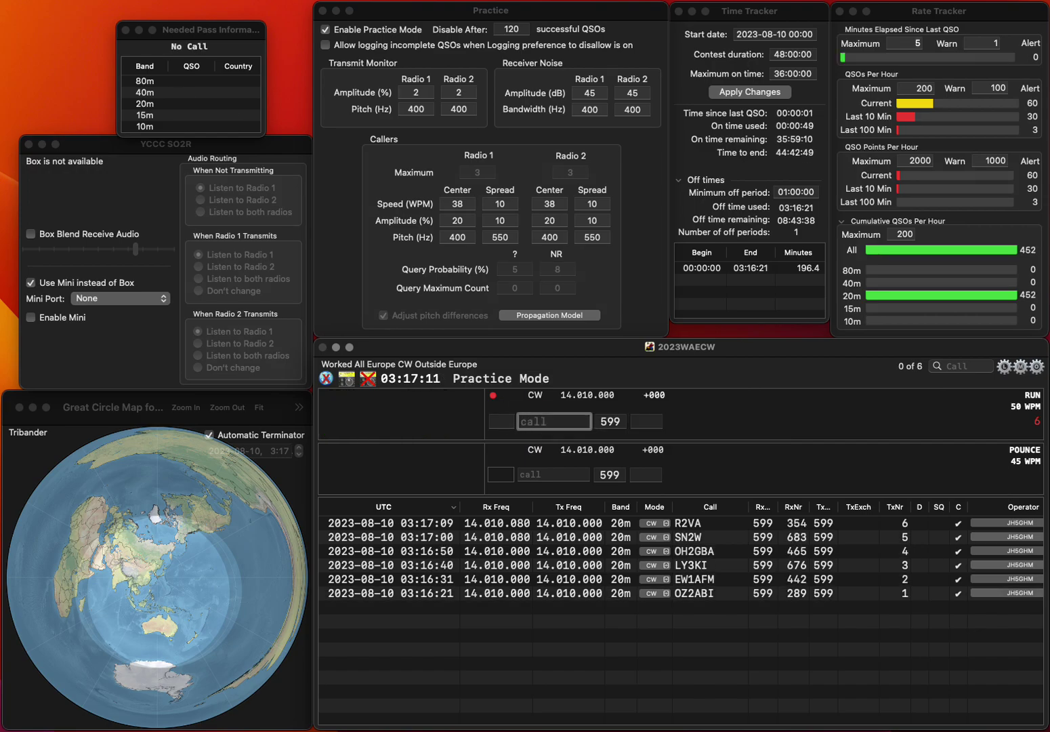
text(NVX)
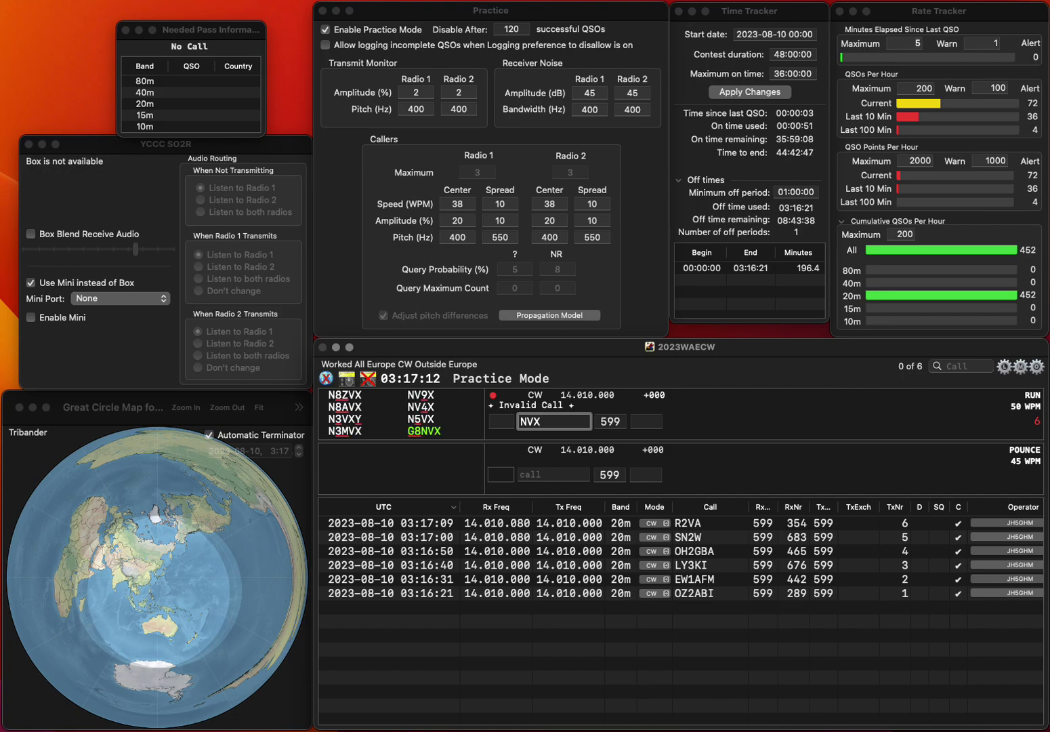
key(BackSpace)
key(BackSpace)
key(BackSpace)
text(O)
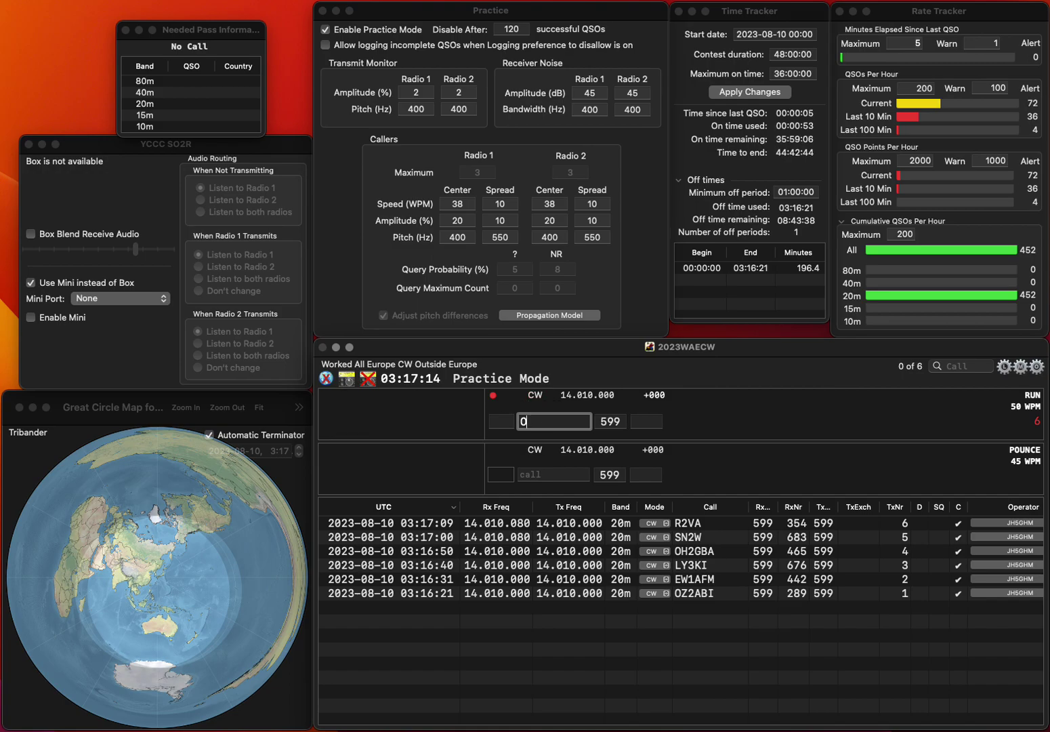
text(N4CFB)
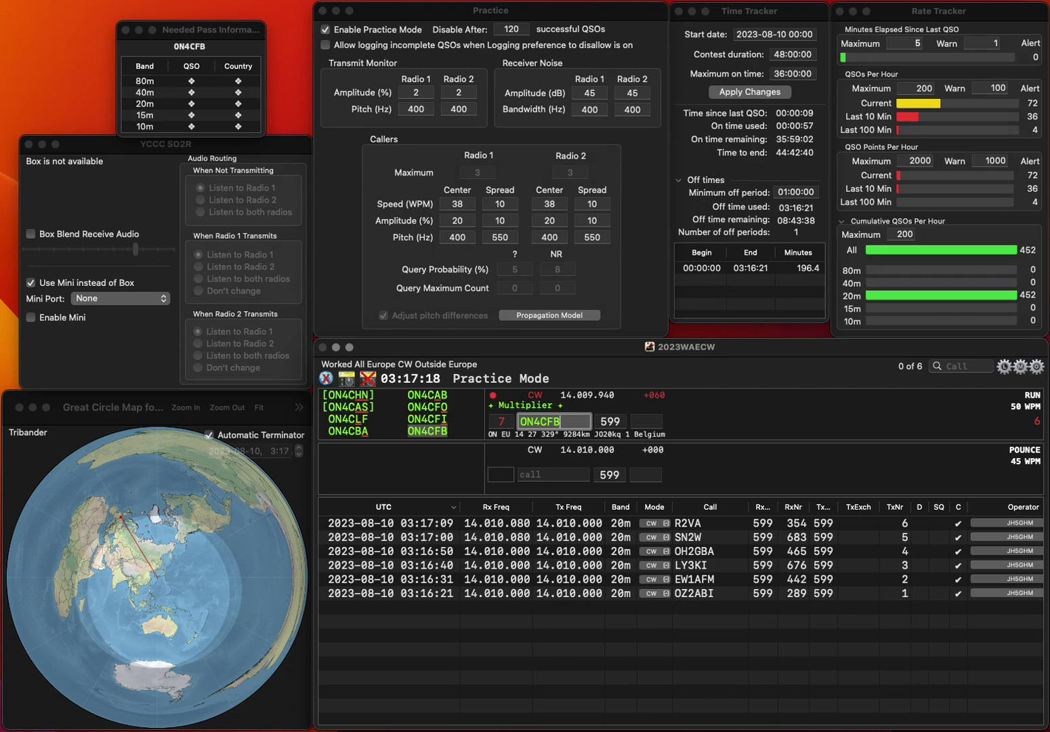
key(space)
text(63)
key(Return)
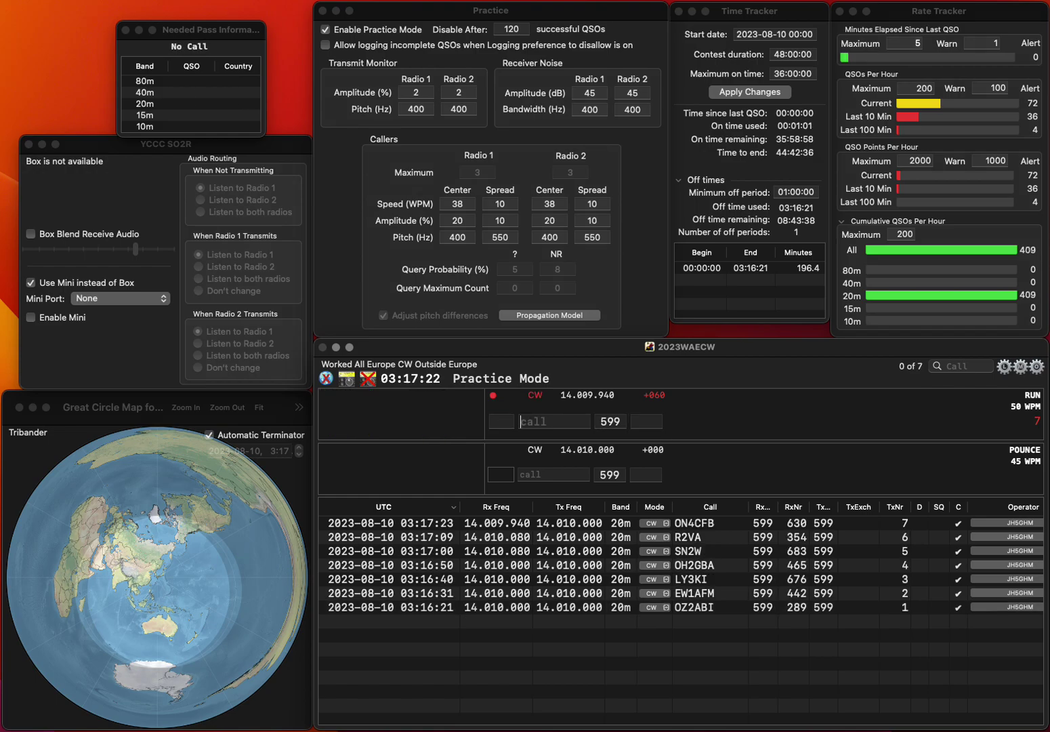
- Work IK5TBK on the run radio and log the contact with received number 604
text(I)
text(R)
key(BackSpace)
text(IK)
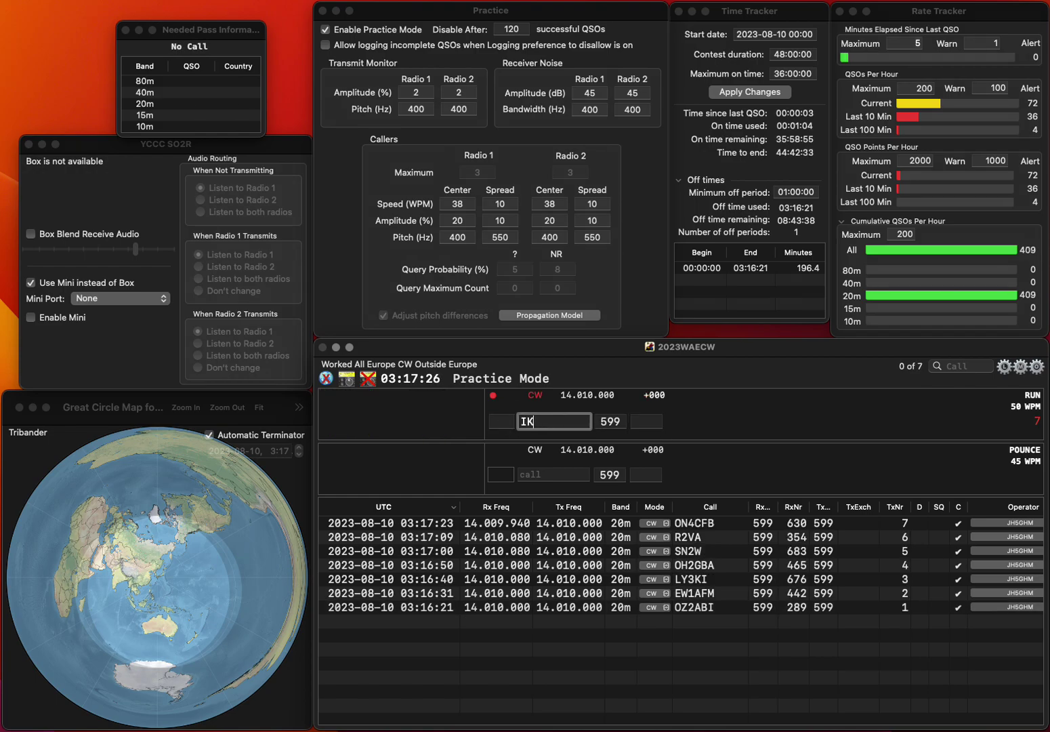
text(5TBK)
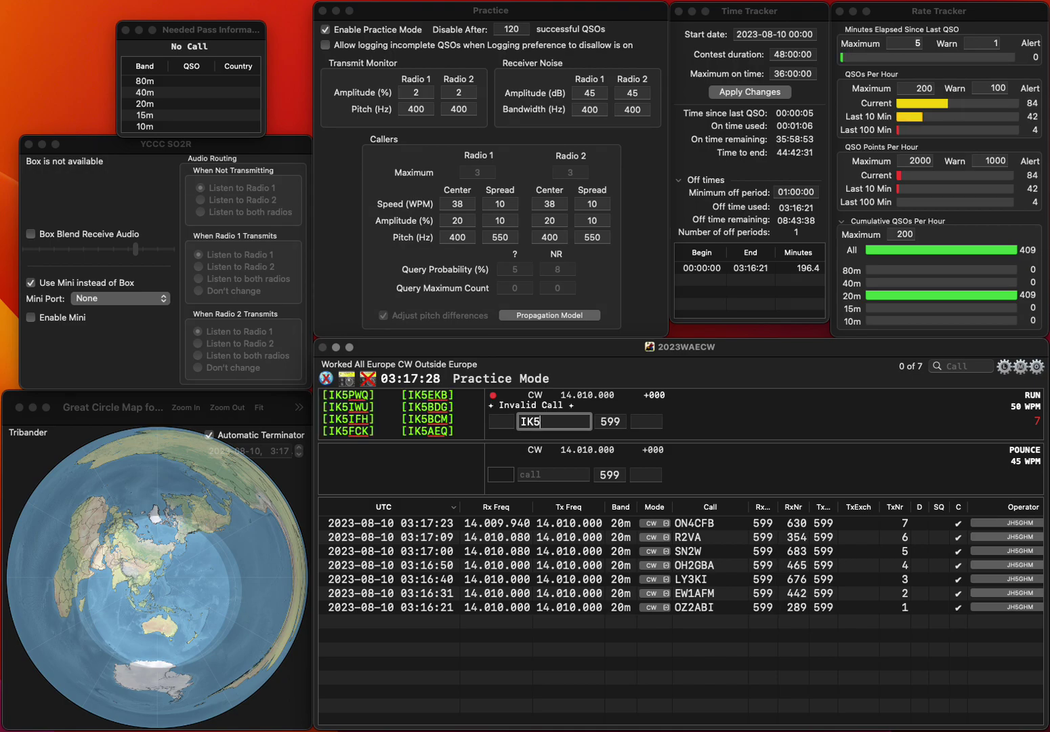
key(space)
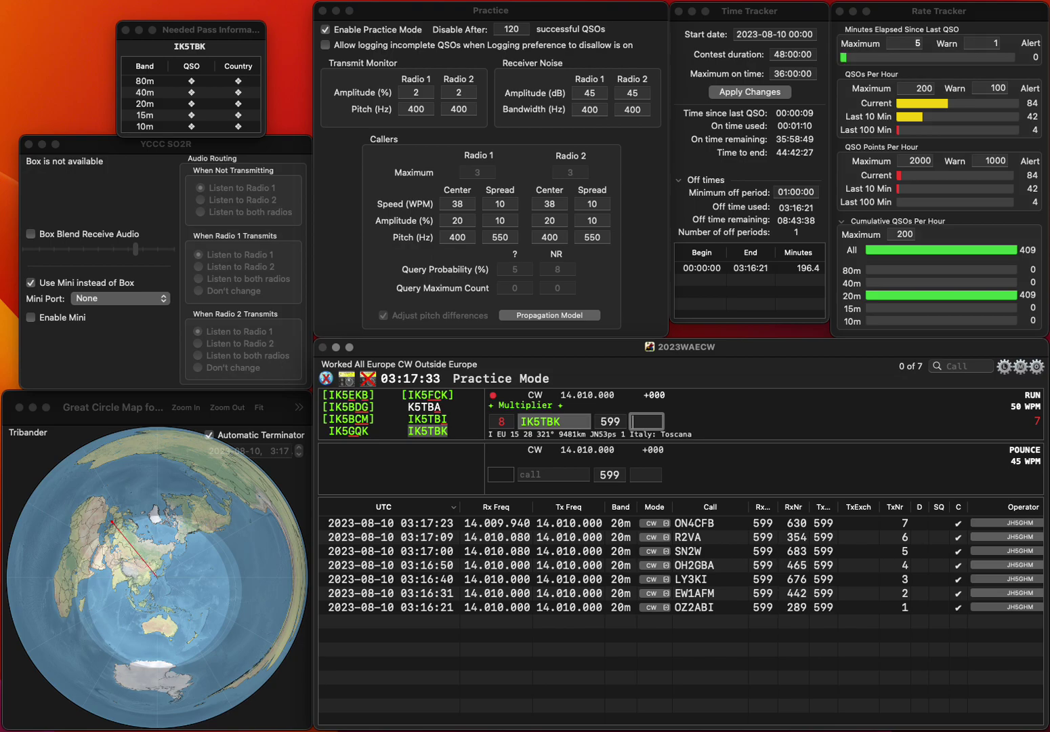
text(604)
key(Return)
- Work R7RC on the run radio and log the contact with received number 767
text(R7RC)
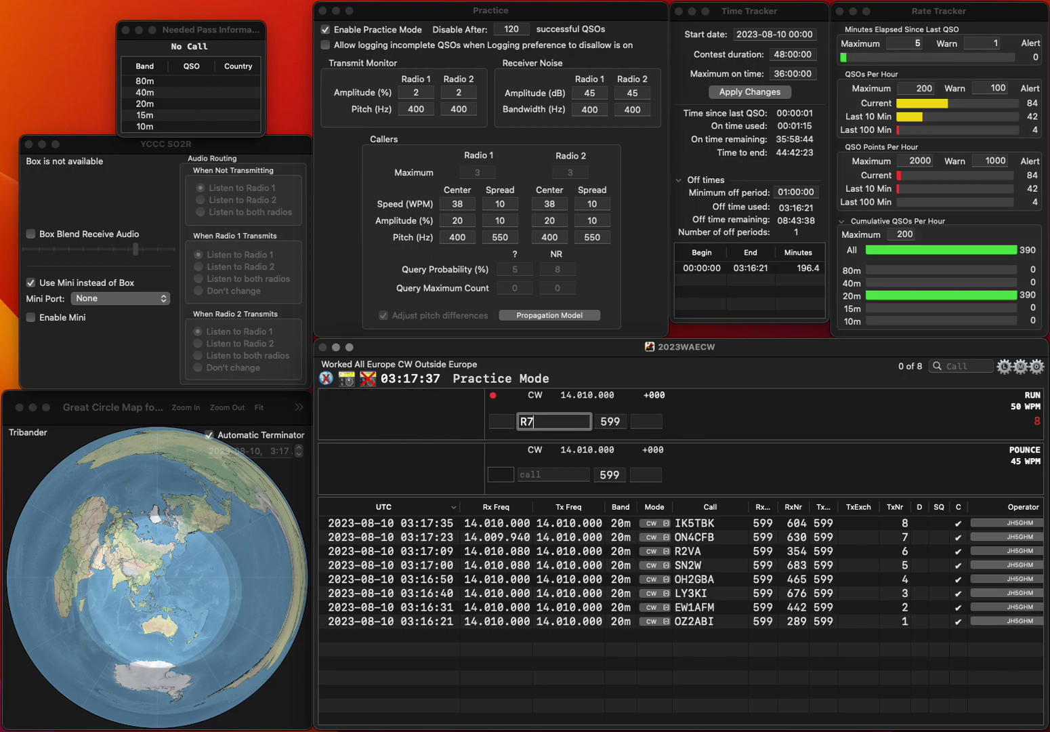
key(space)
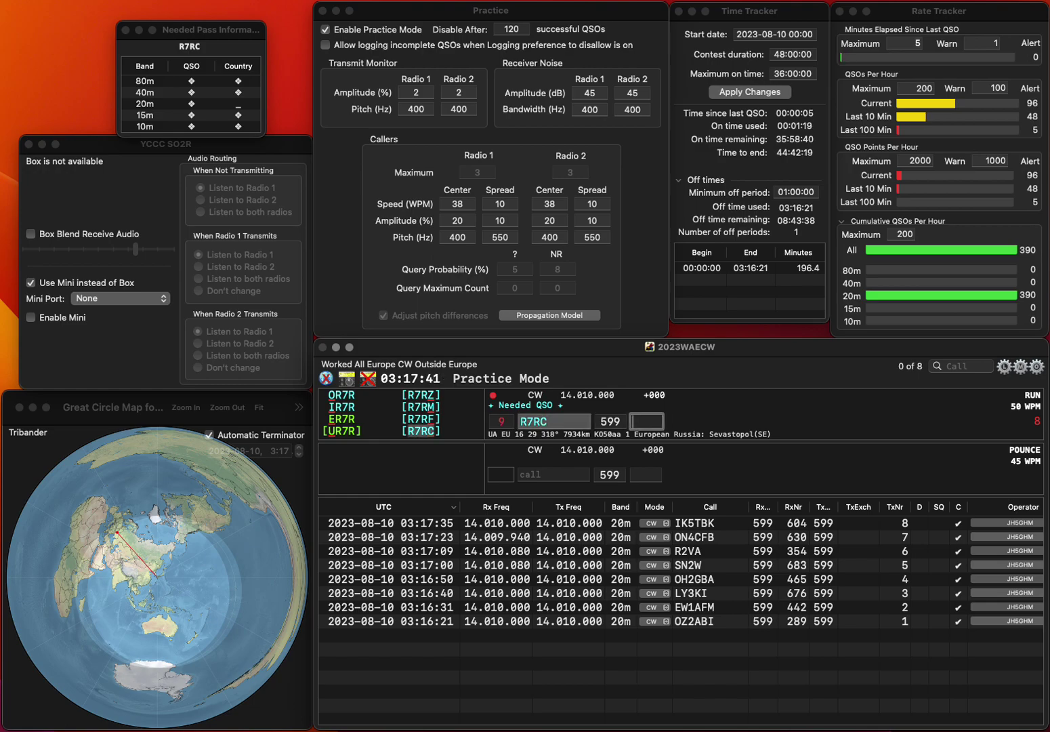
text(767)
key(Return)
- Work OK5T on the run radio and log the contact with received number 67
text(OK5T)
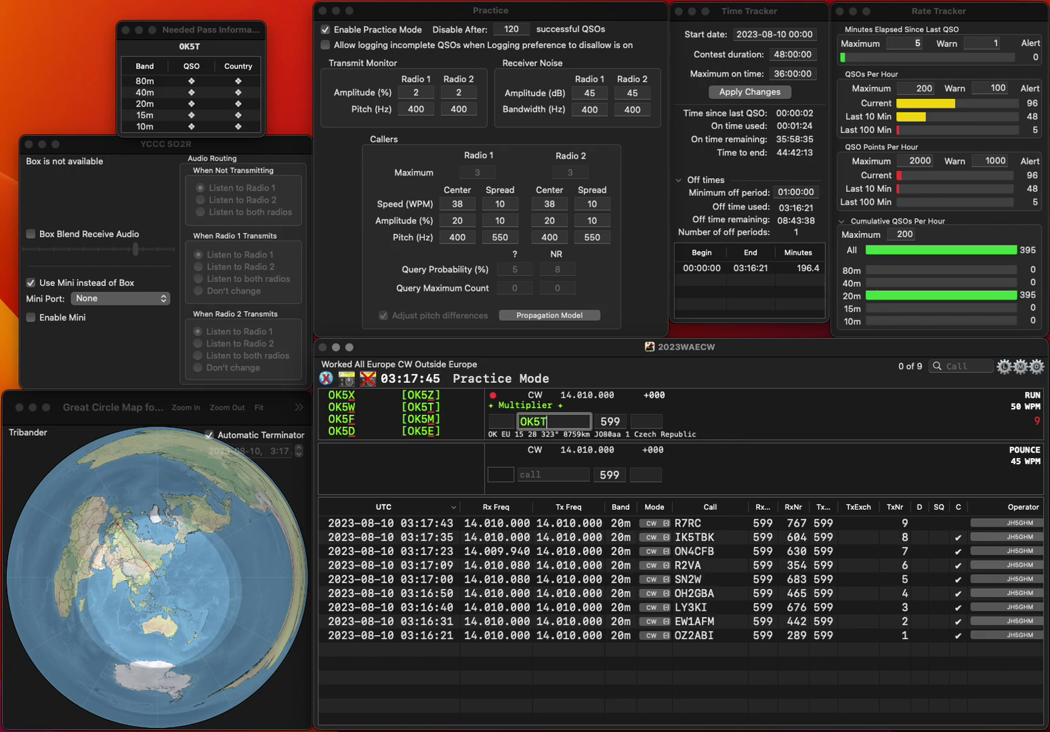
key(Return)
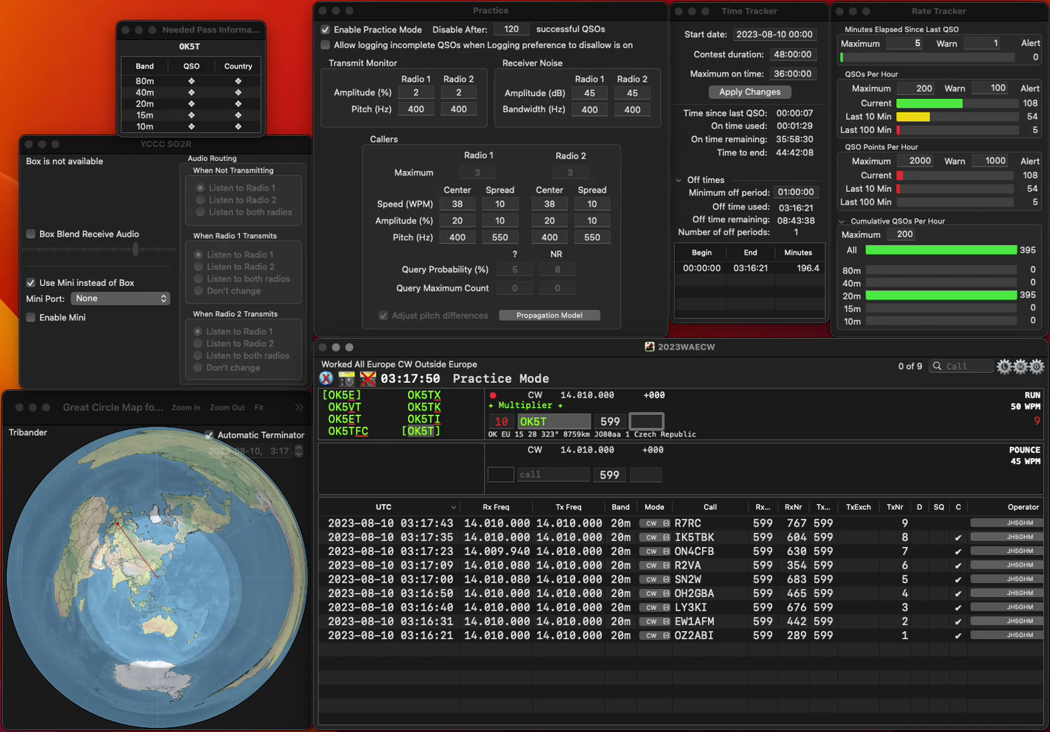
text(7)
key(Return)
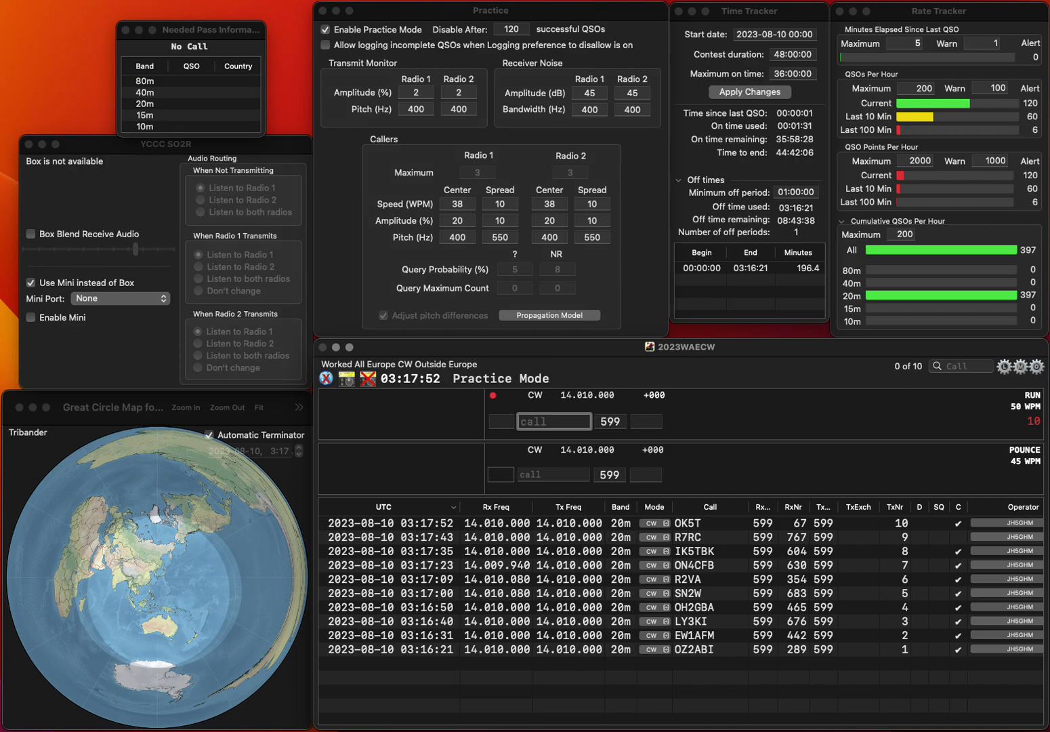
- Work UW1G on the run radio and log the contact with received number 811
text(UG)
text(W1G)
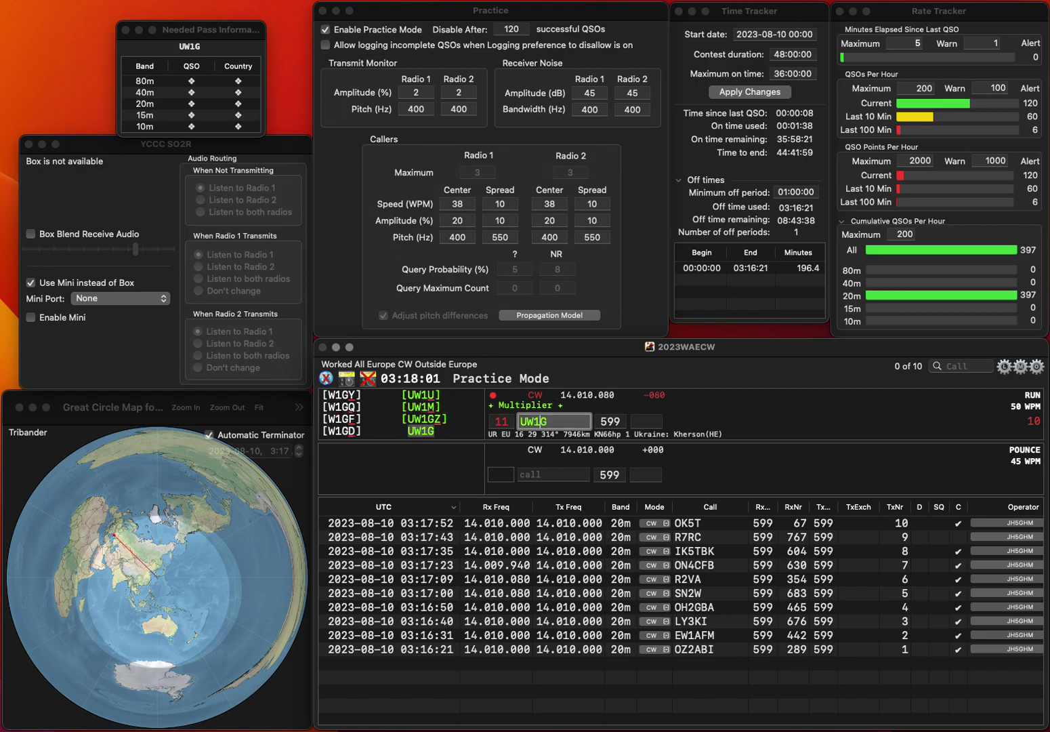
key(Return)
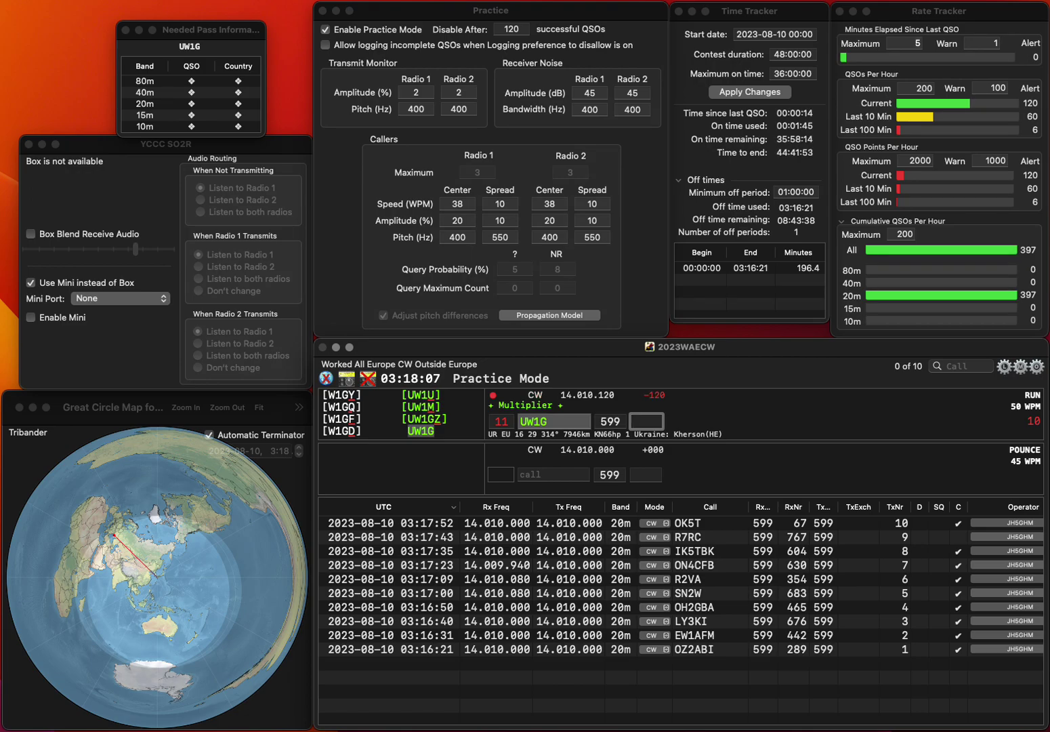
text(981)
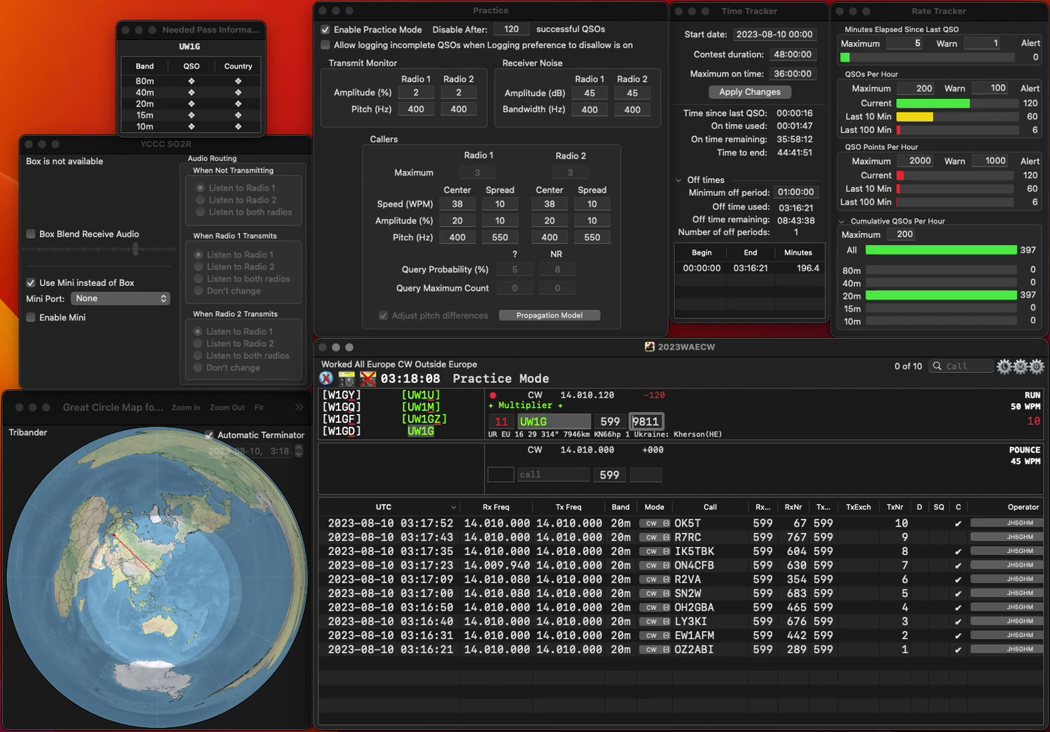
text(1)
key(Return)
- Work SQ3R, correcting the digit in the call, and log the contact with received number 783
text(SQ4R)
key(BackSpace)
key(BackSpace)
text(3R)
key(Tab)
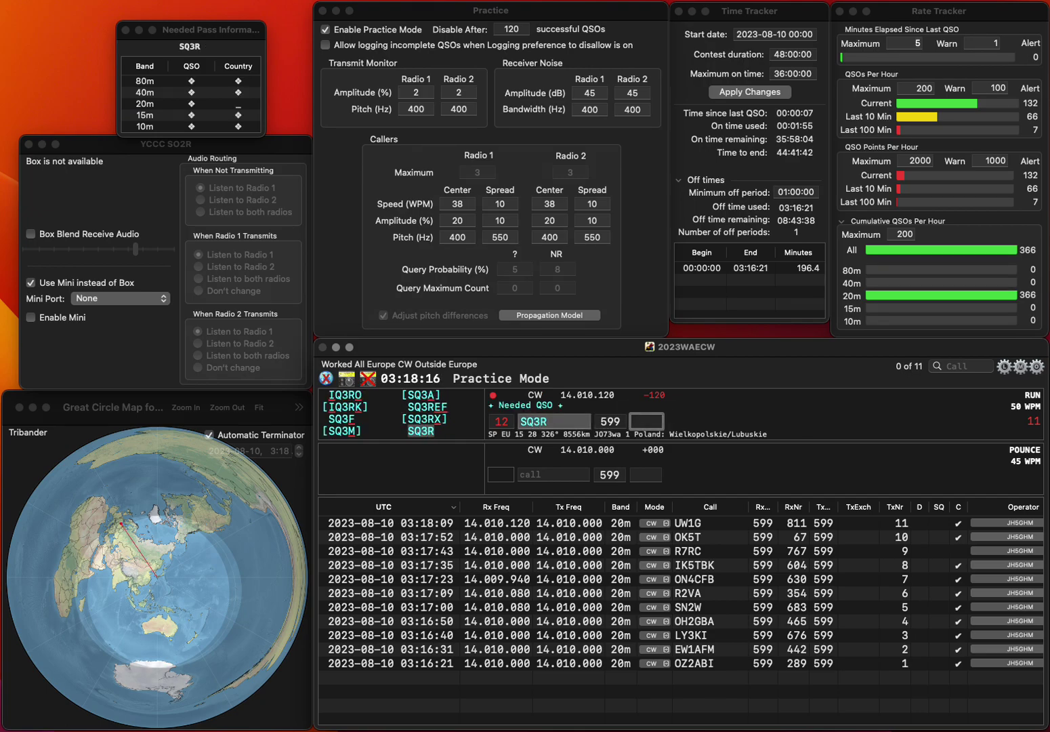
text(84)
key(BackSpace)
text(3)
key(Return)
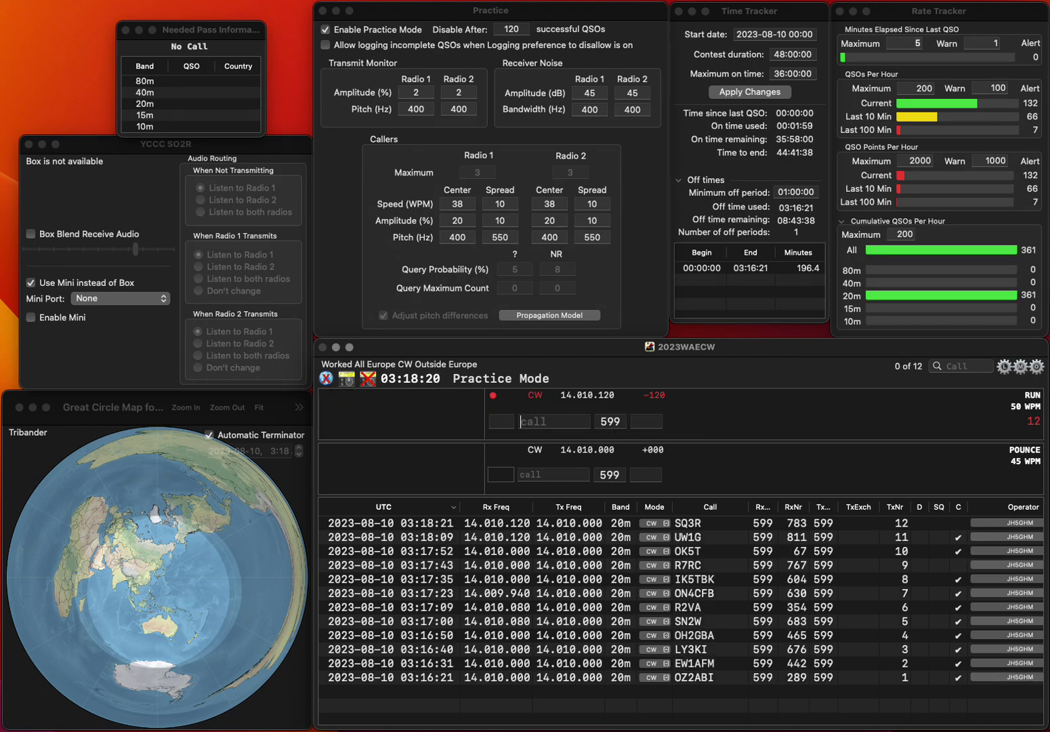
- Work OG4Z on the run radio, correcting the call entry, and log the contact with received number 590
text(O)
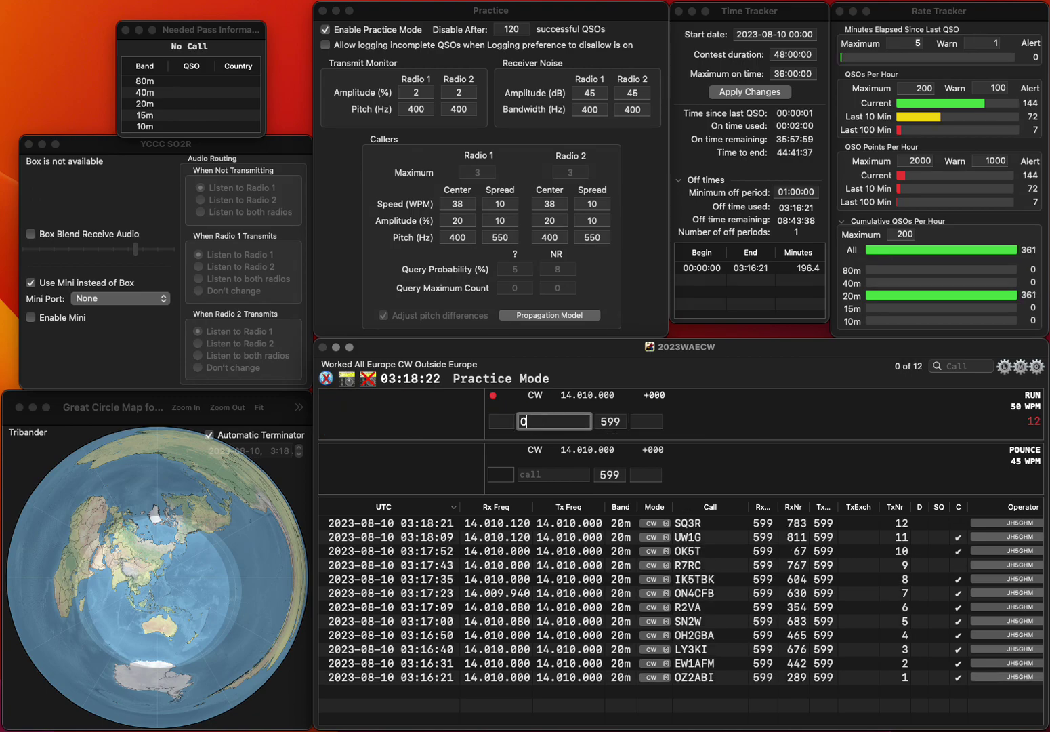
text(GZ)
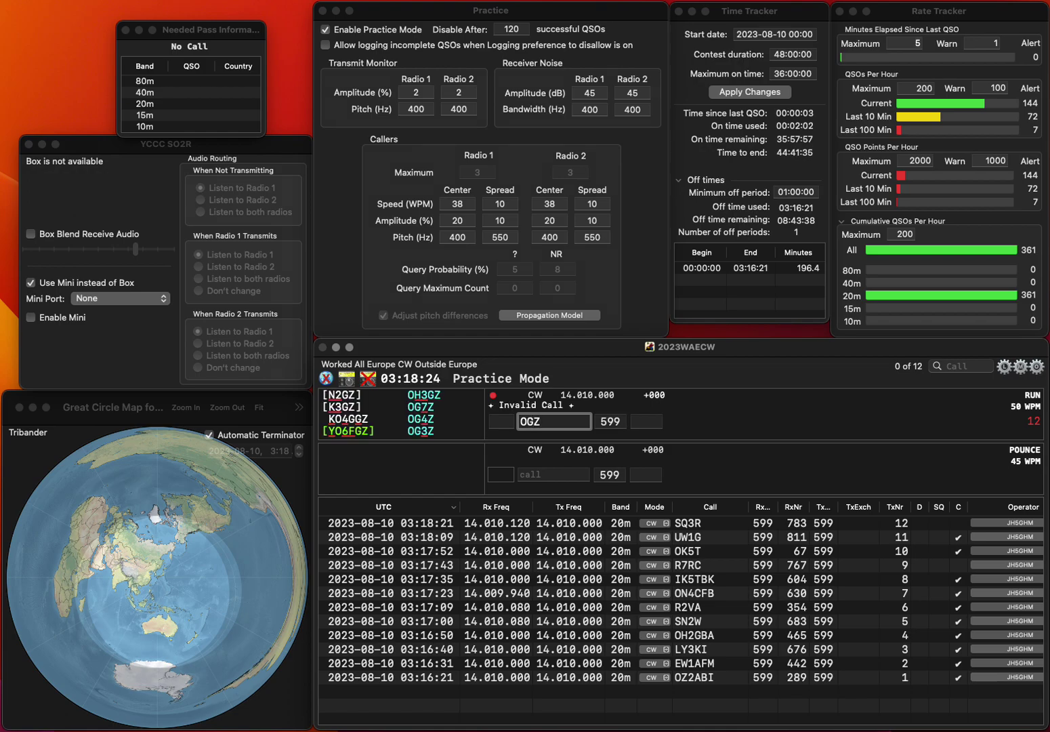
key(BackSpace)
text(4Z)
key(Return)
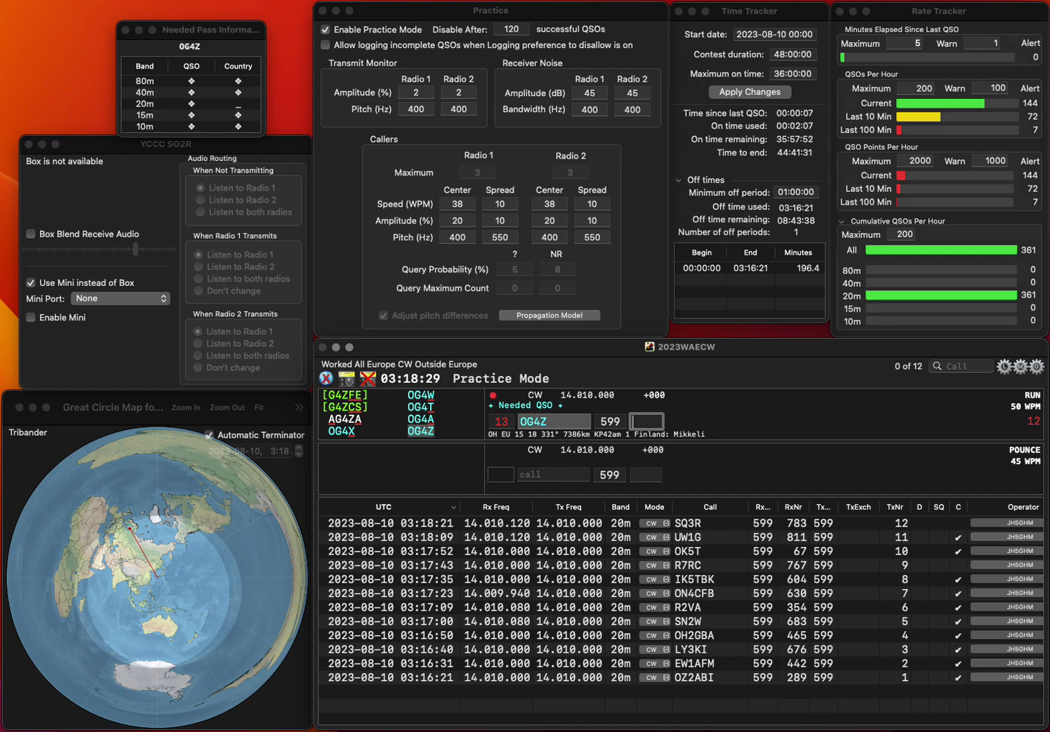
text(5)
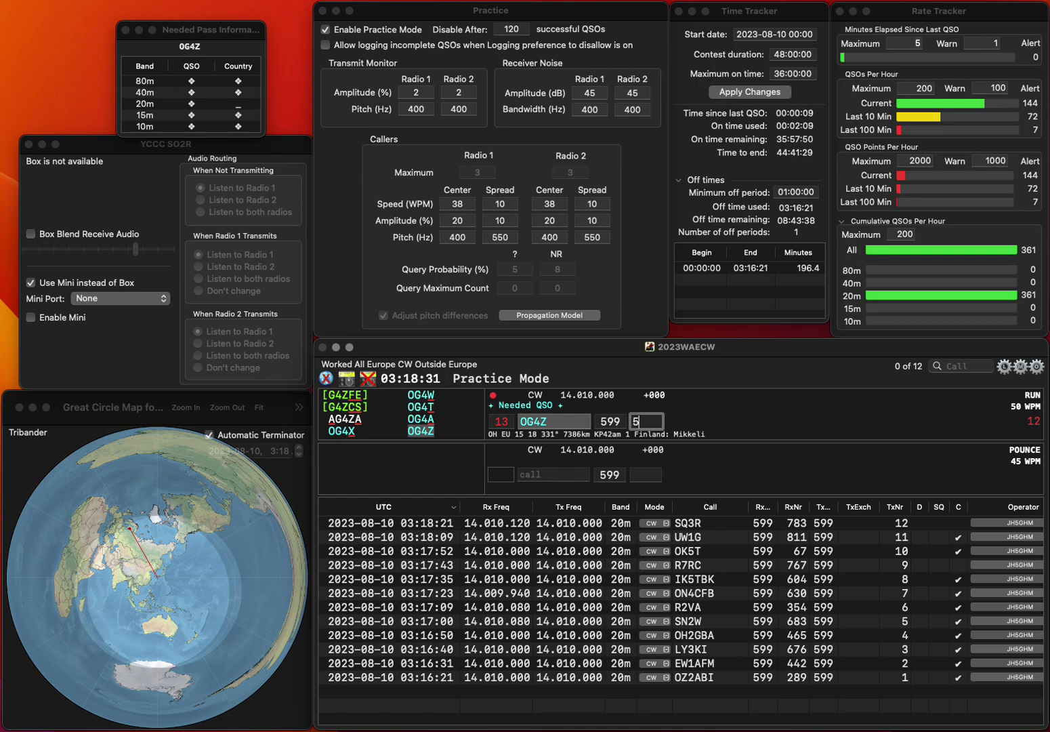
text(90)
key(Return)
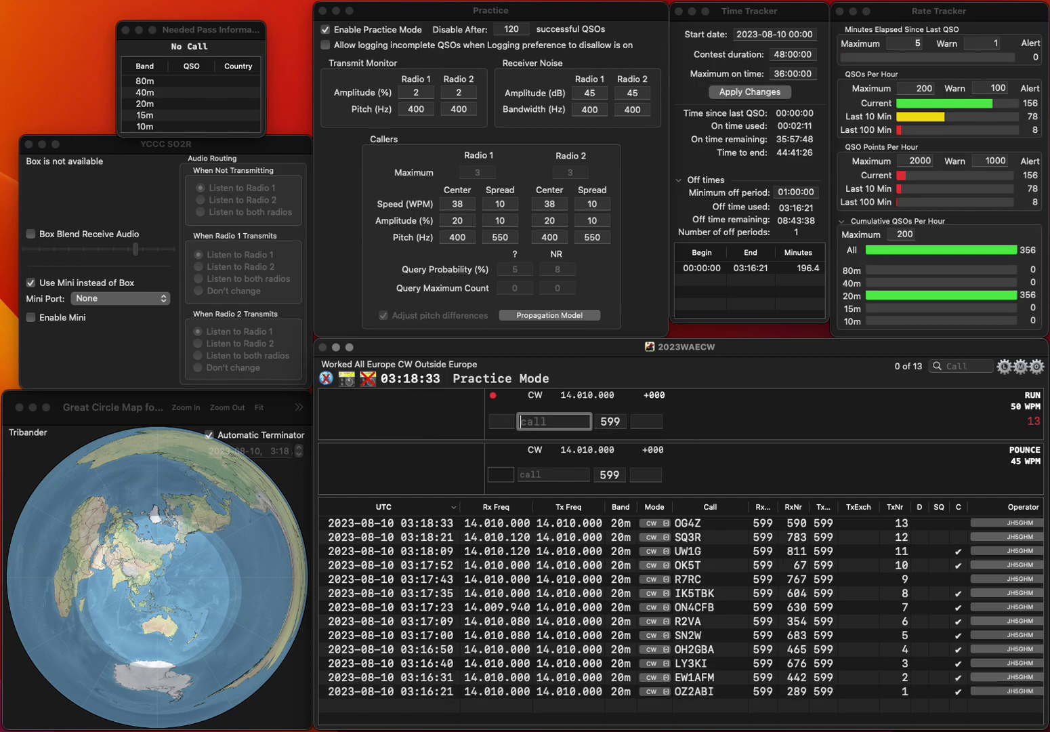
text(3ZXQ)
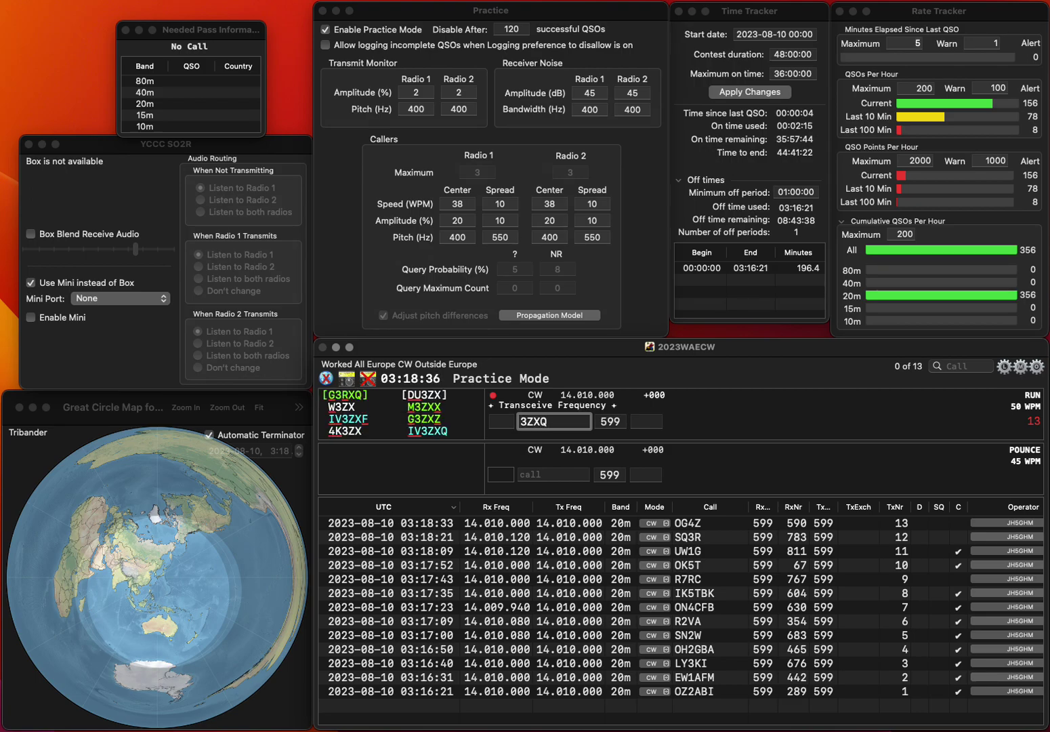
text(IV)
key(Return)
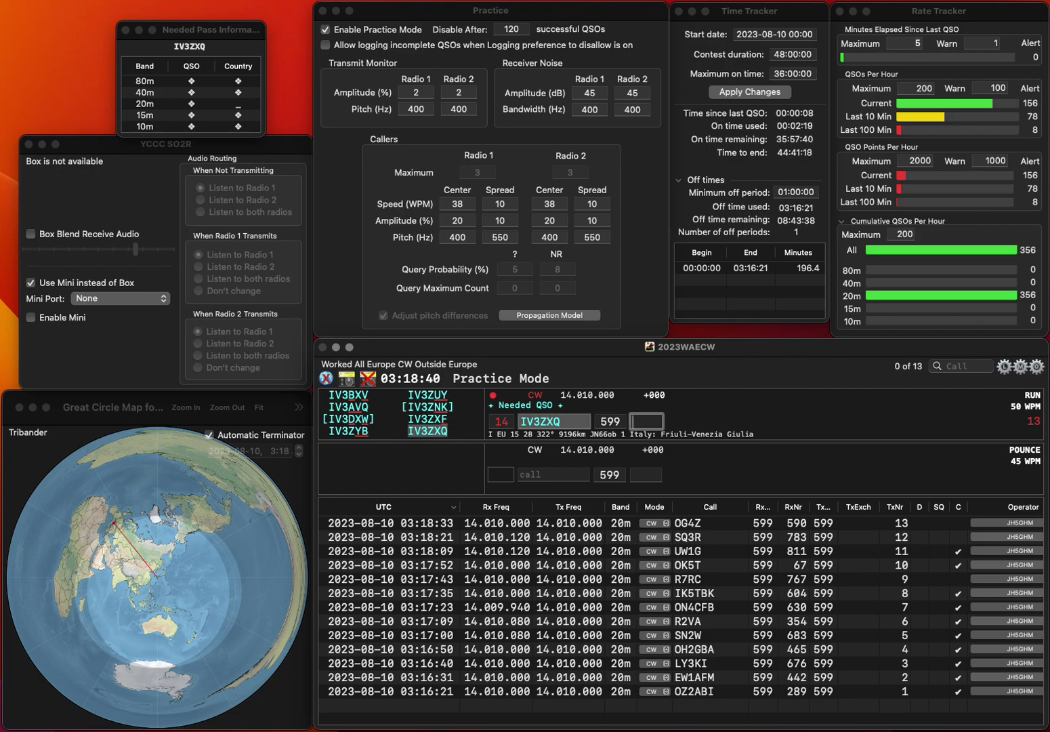
text(588)
key(Return)
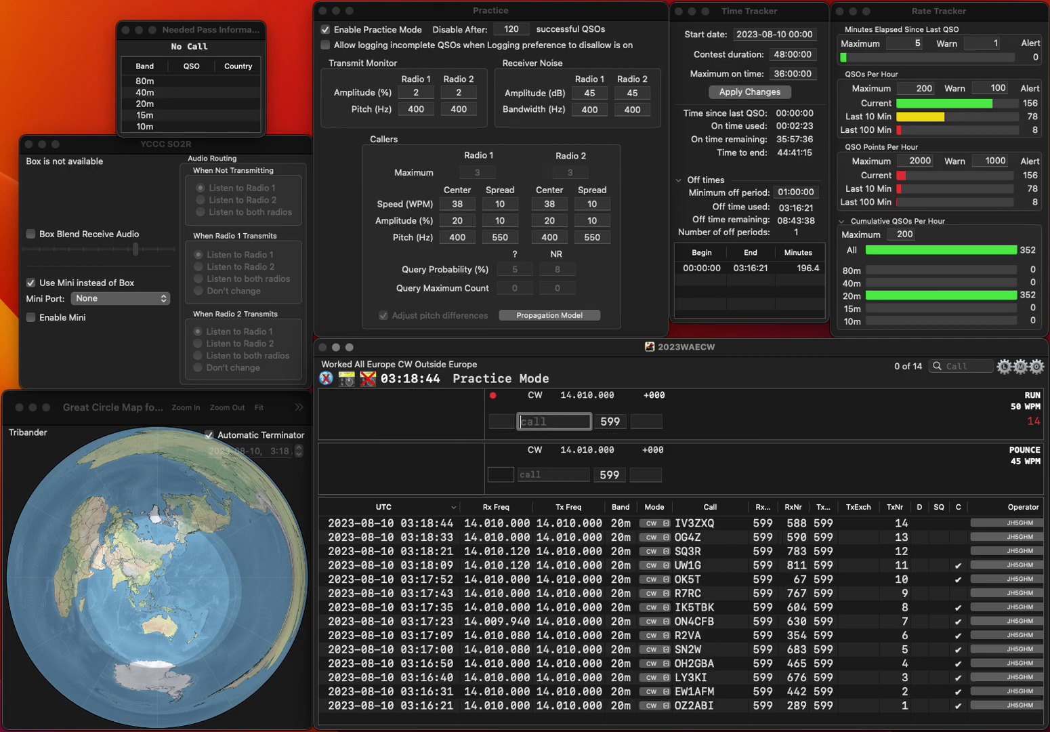
text(IW1)
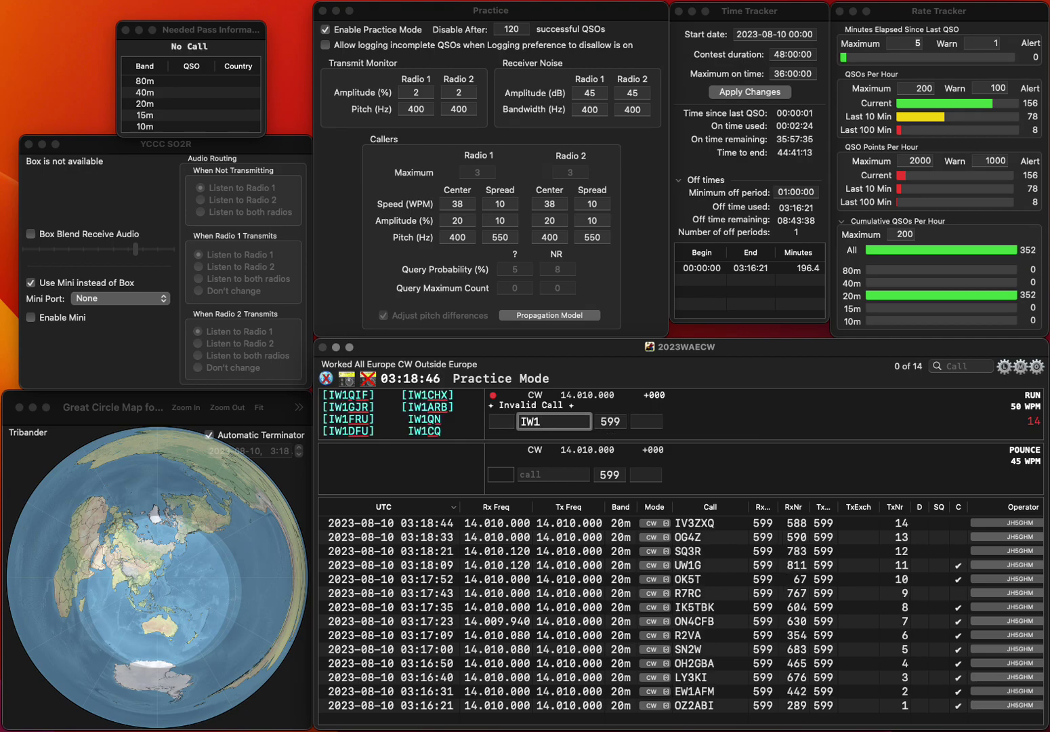
text(BBQ)
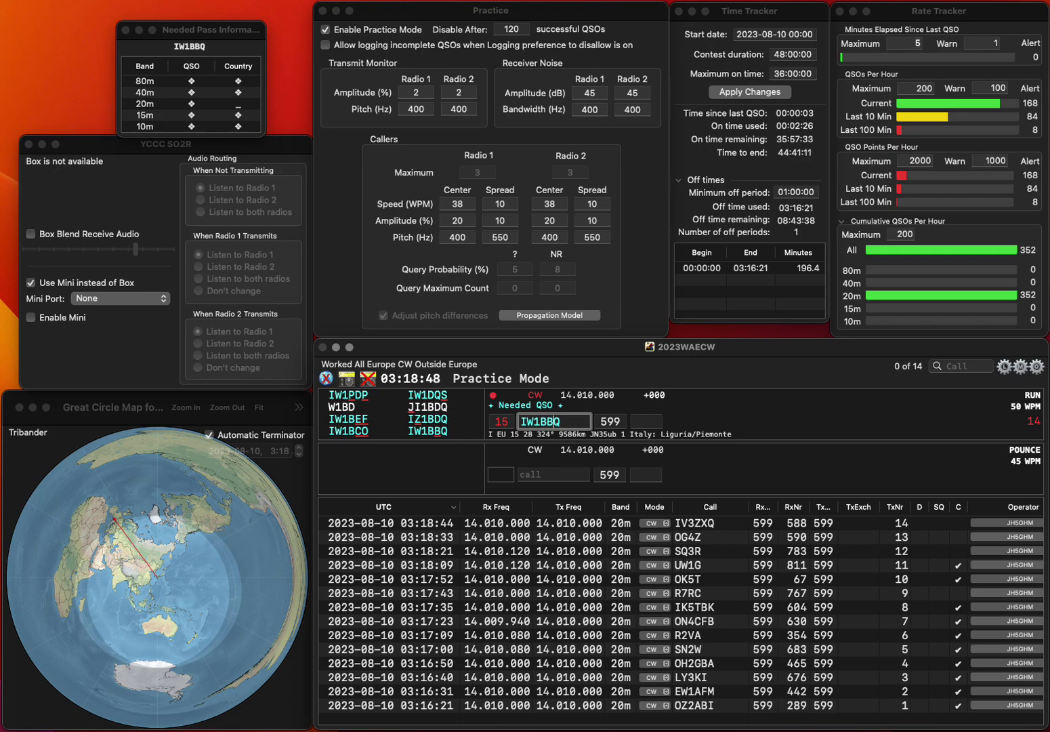
key(Return)
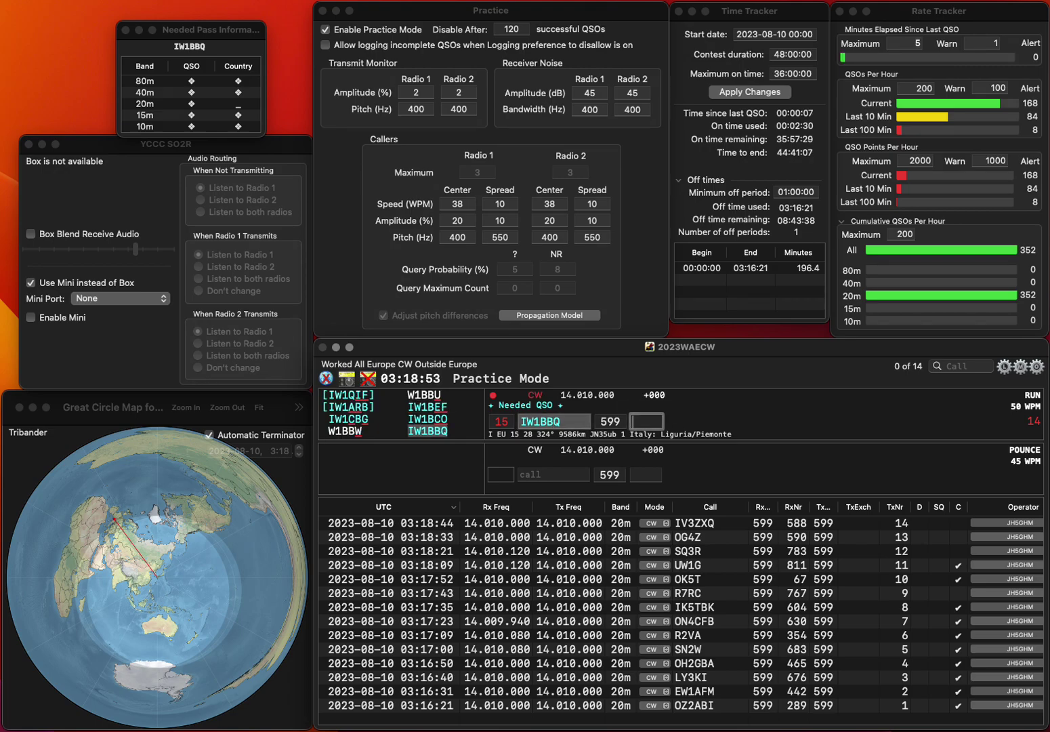
text(36)
key(Return)
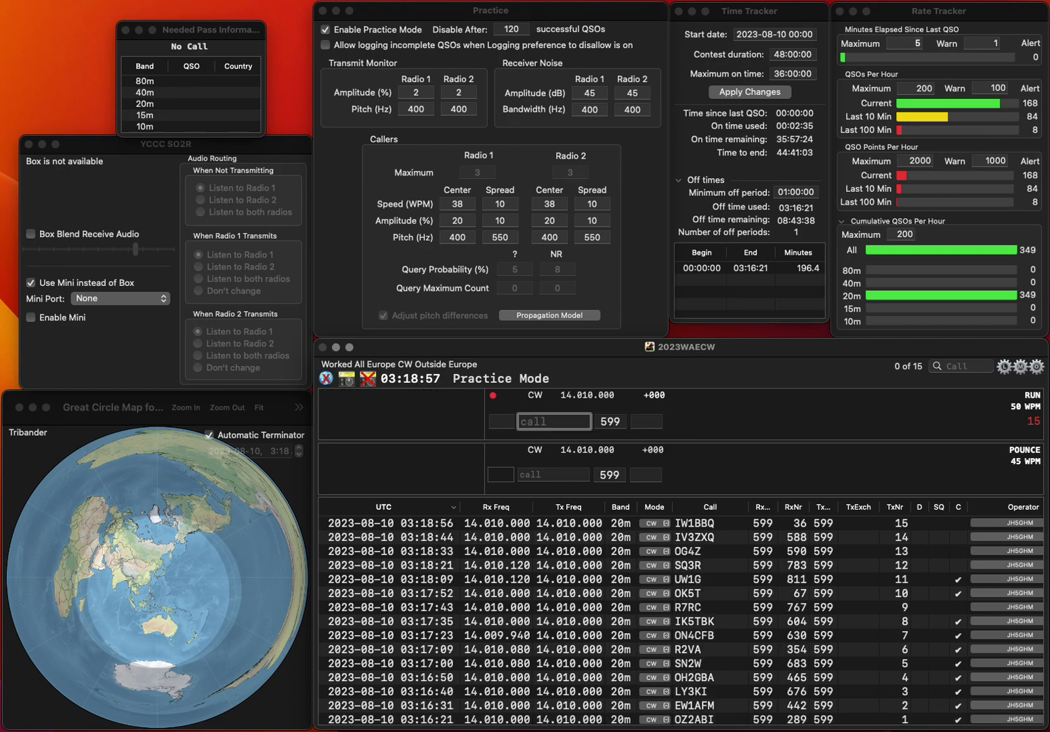
text(2E)
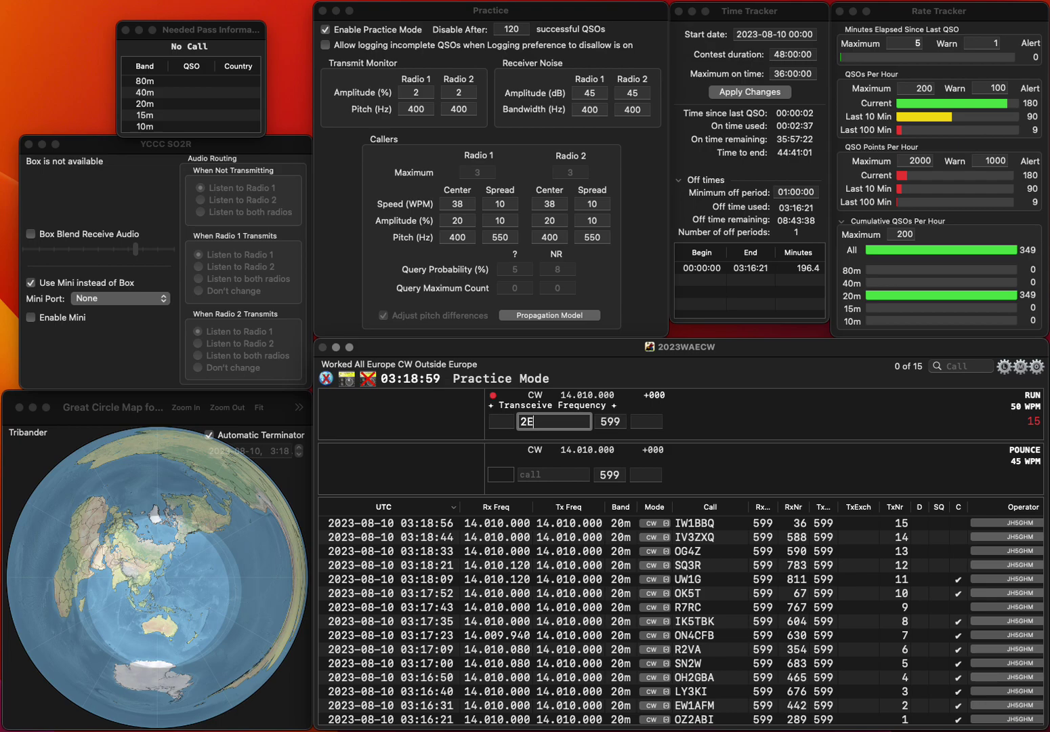
text(Z)
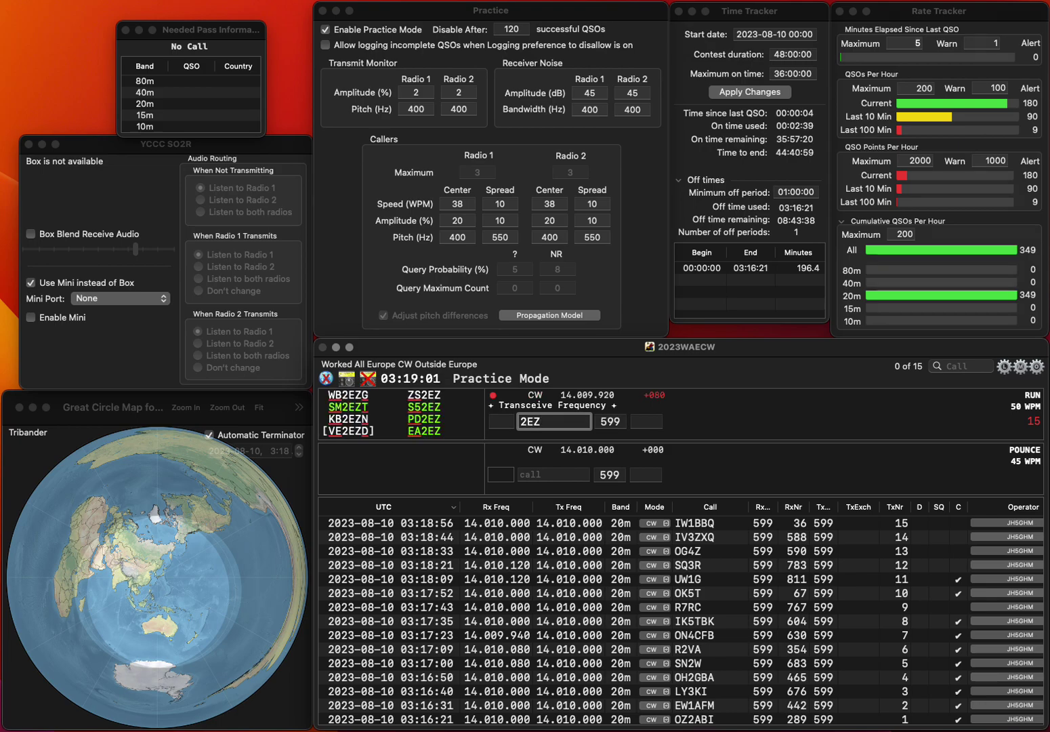
key(super+Left)
text(PD)
key(space)
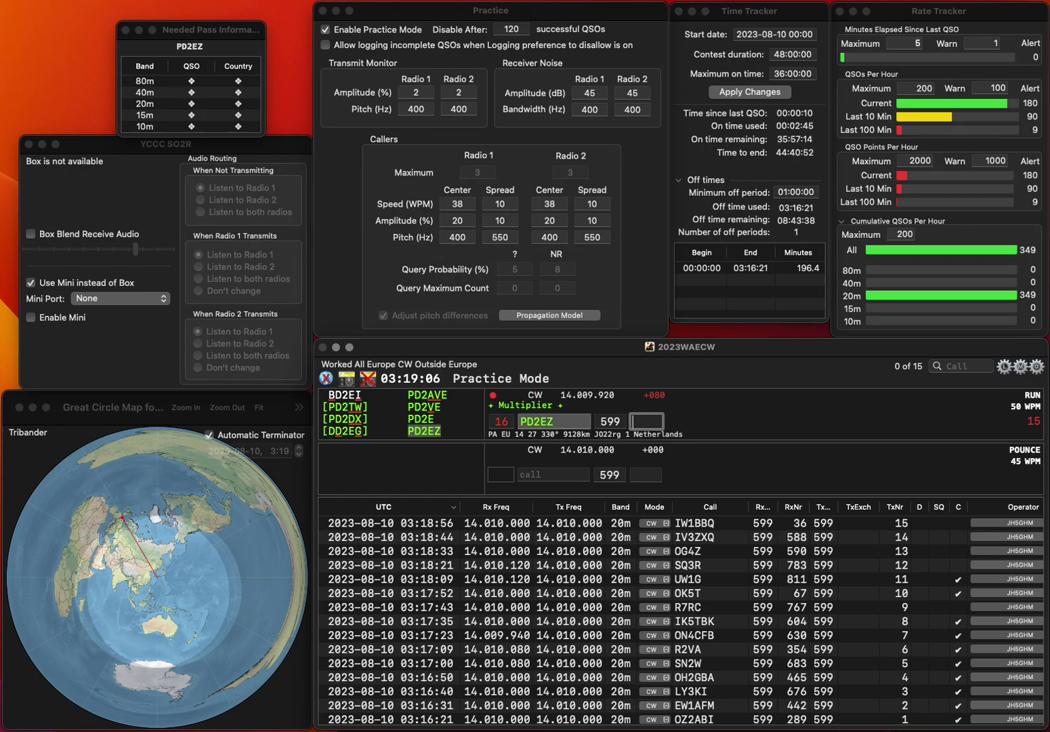
text(681)
key(Return)
- Work 9A6AZW, correcting the prefix and digit in the call, and log the contact with received number 256
text(OA9AZ)
key(super+Left)
key(Delete)
text(9)
key(super+Right)
text(W)
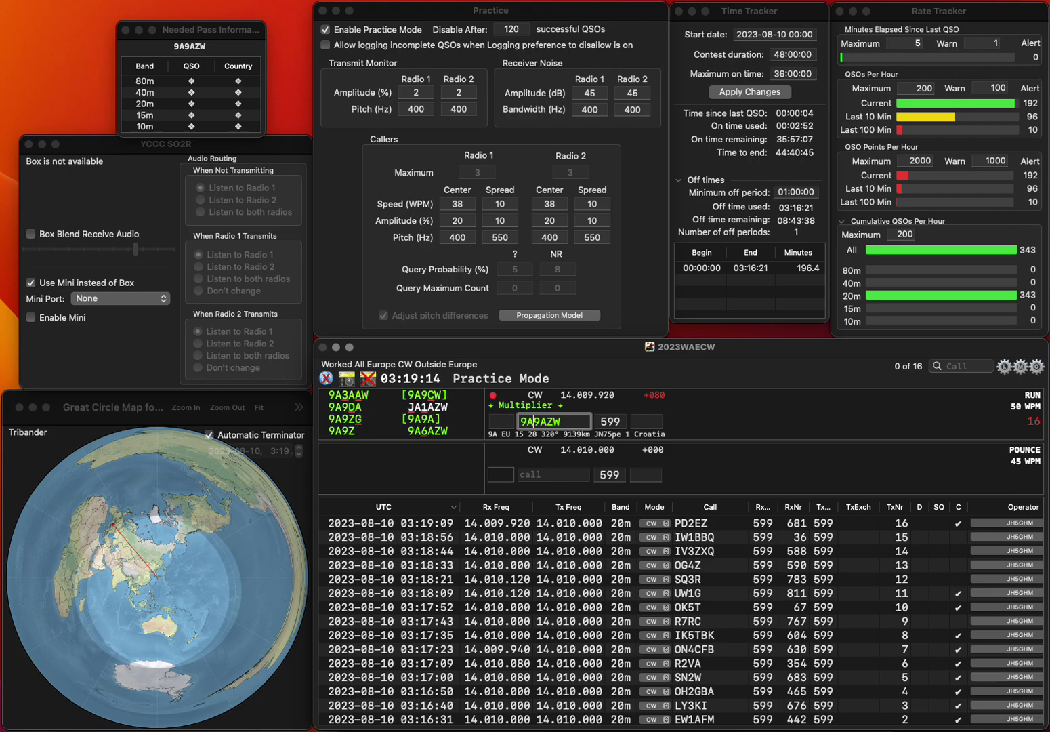
key(Delete)
text(6)
key(Return)
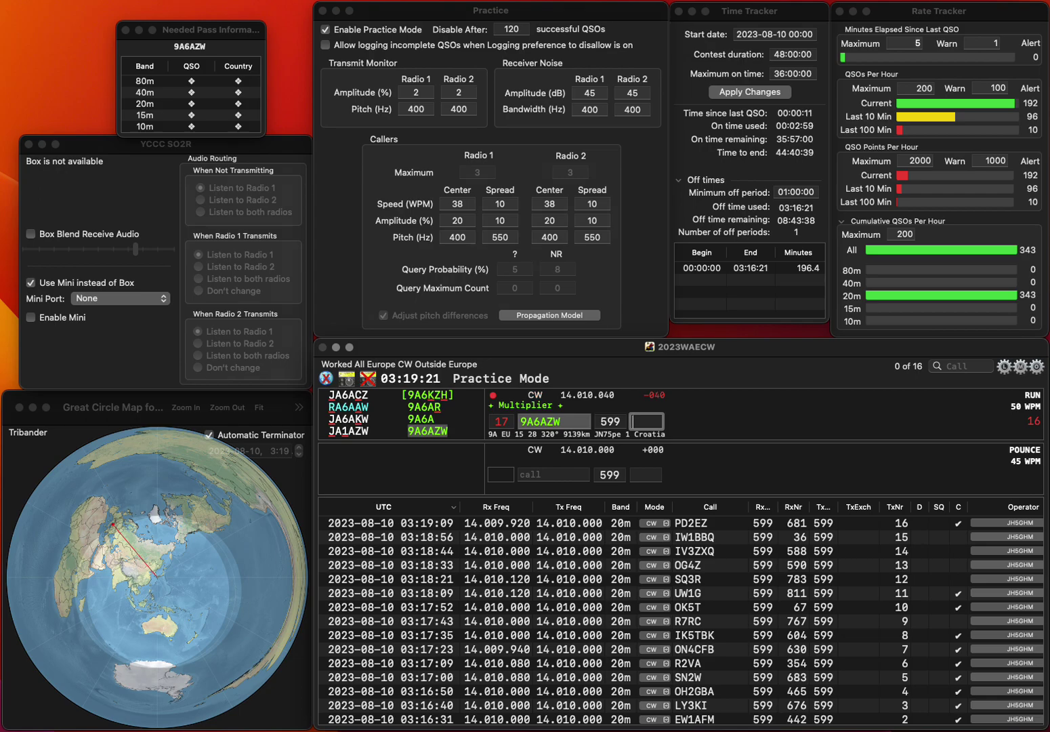
text(56)
key(Return)
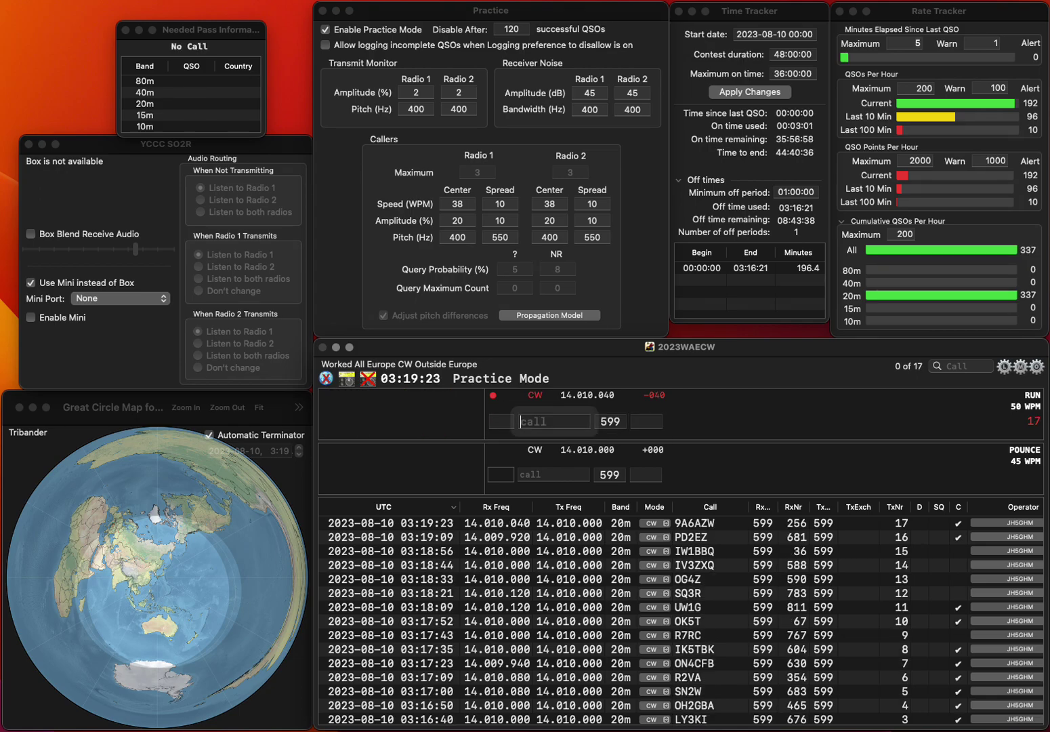
- Work HB9BC on the run radio and log the contact with received number 472
text(HB9)
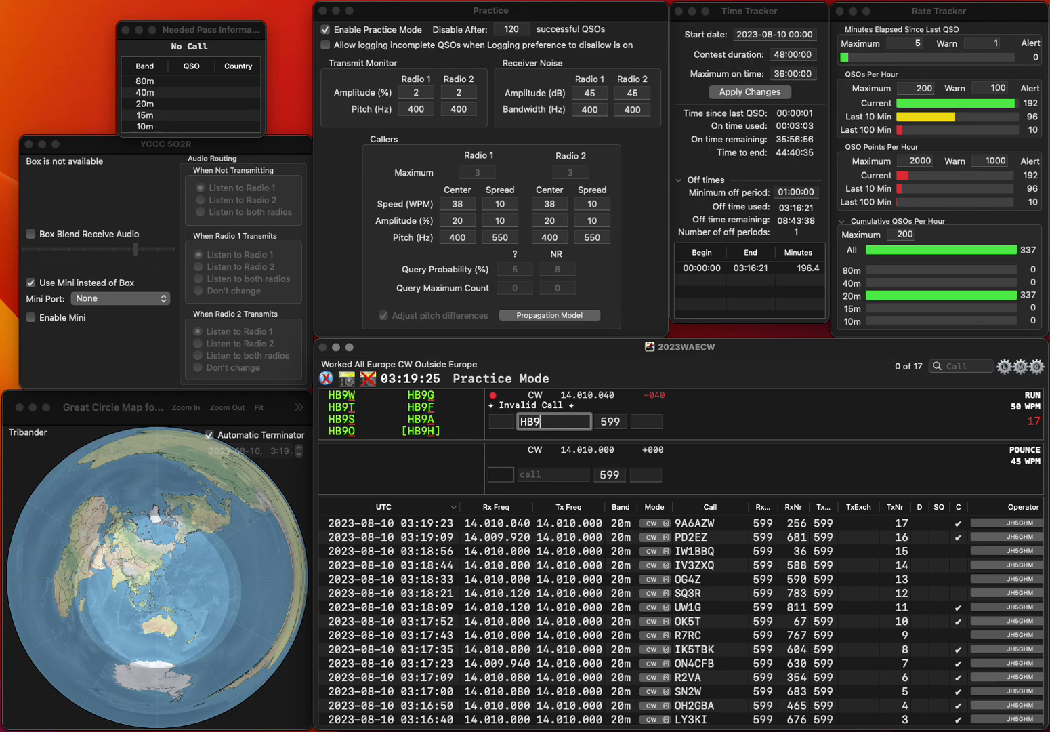
text(BC)
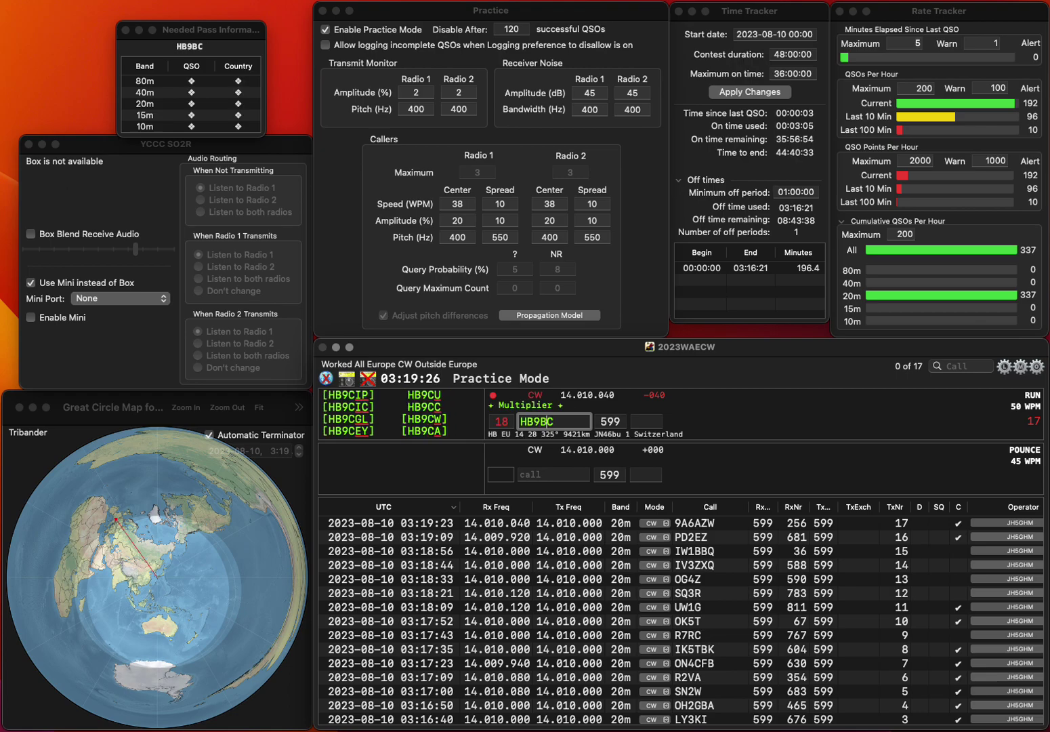
key(space)
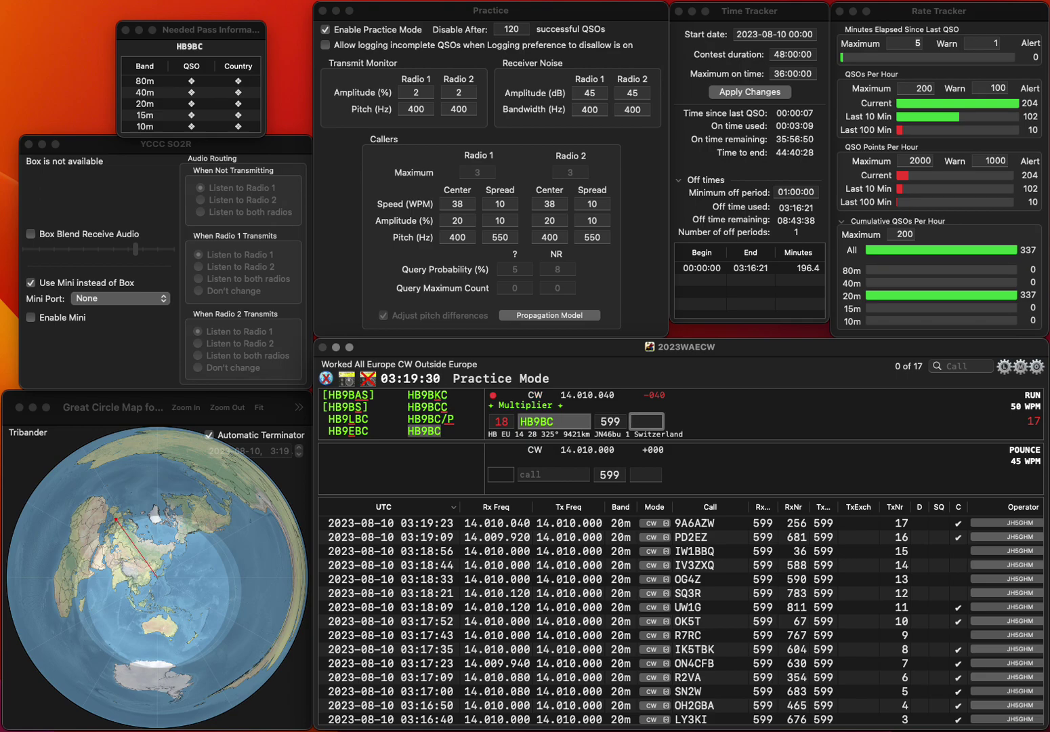
text(472)
key(Return)
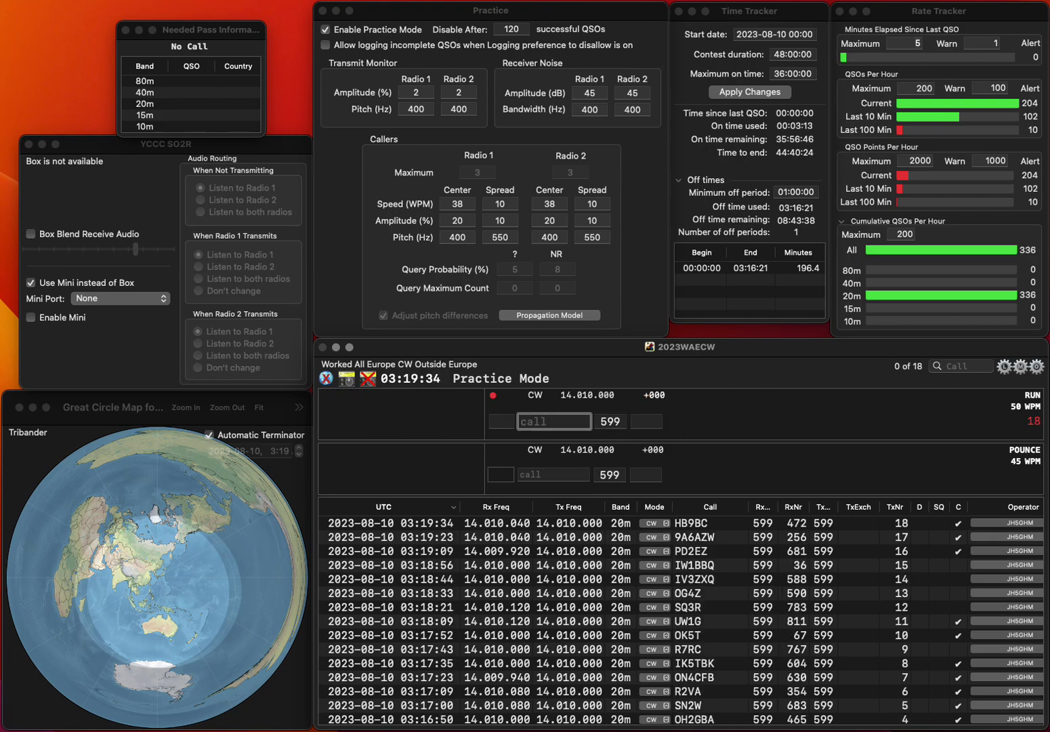
- Work CT2ITD, correcting the partial call 3ITD and adding its prefix, and log the contact with received number 307
text(3ITD)
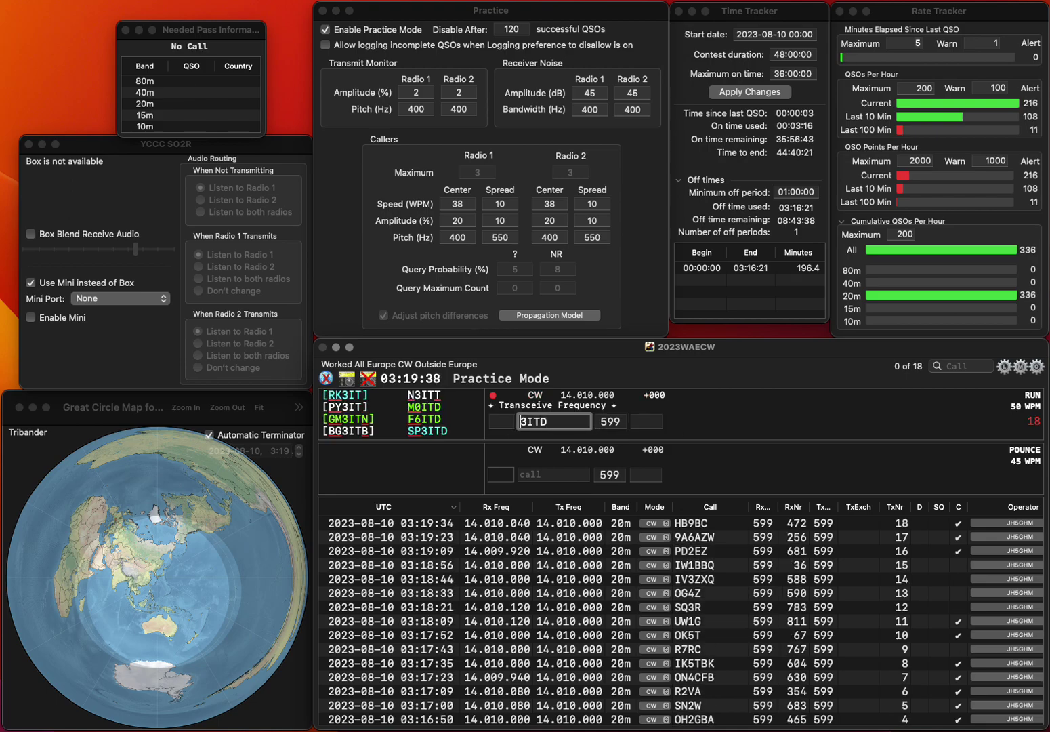
key(Delete)
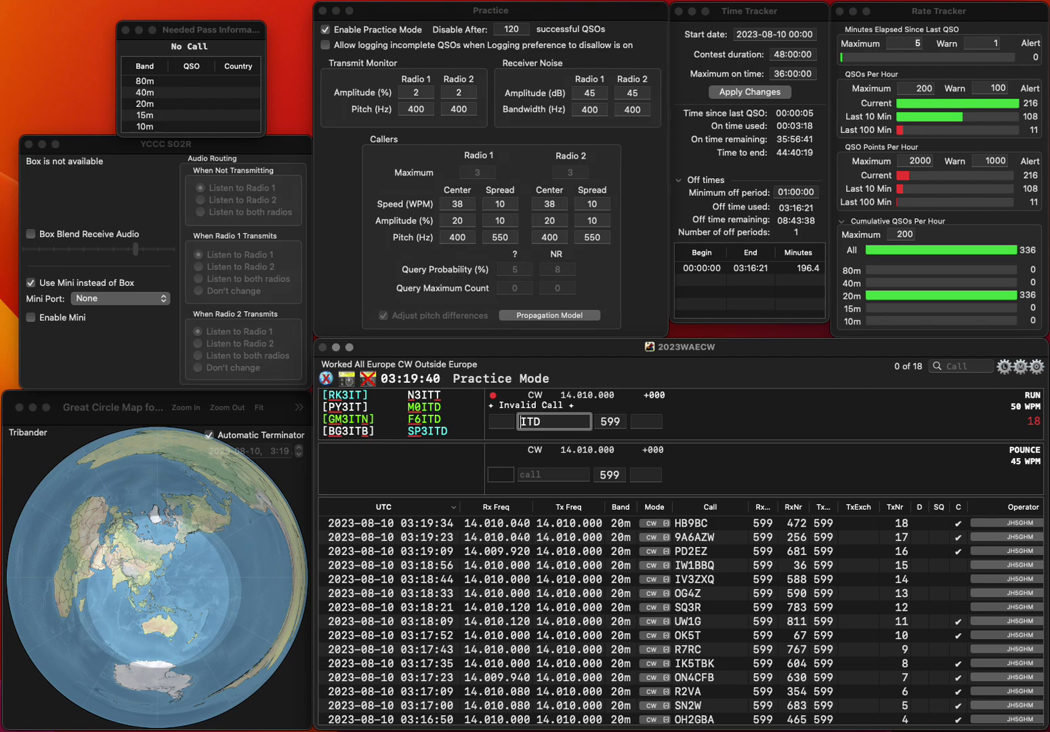
text(2)
text(CT)
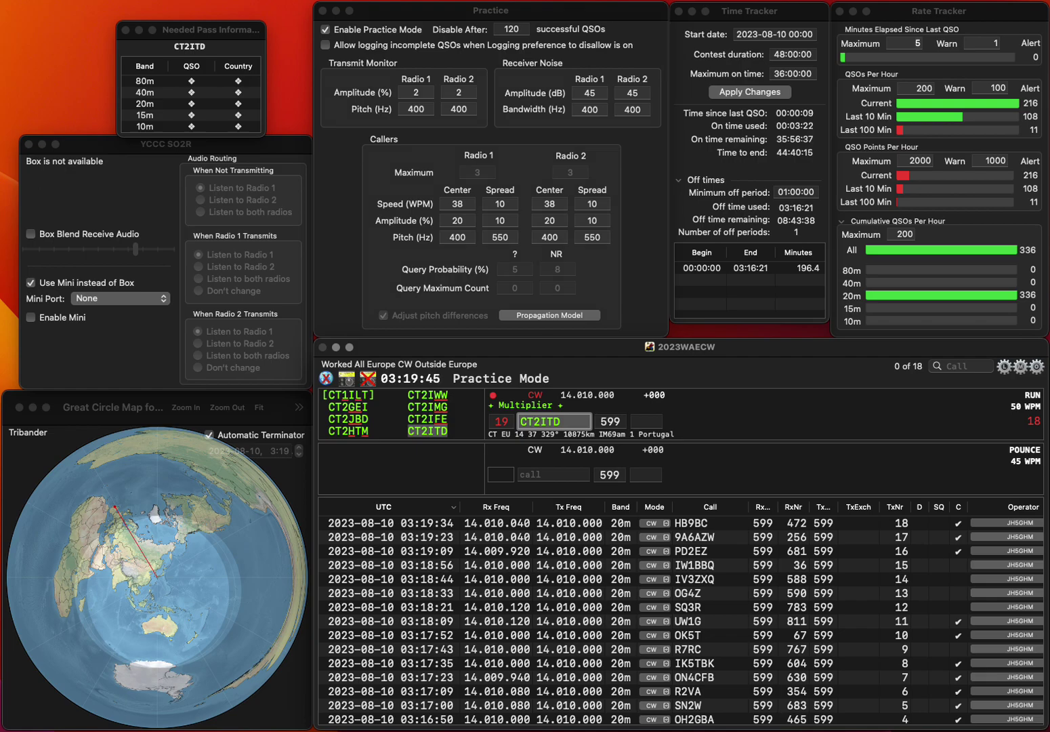
click(645, 421)
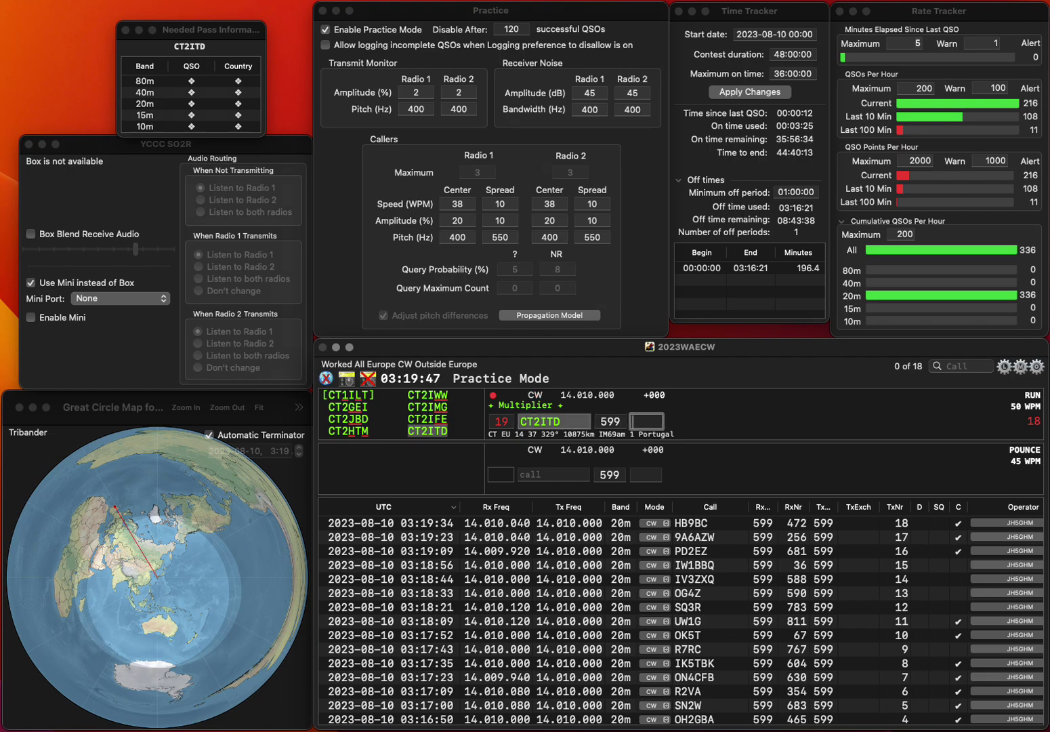
text(307)
key(Return)
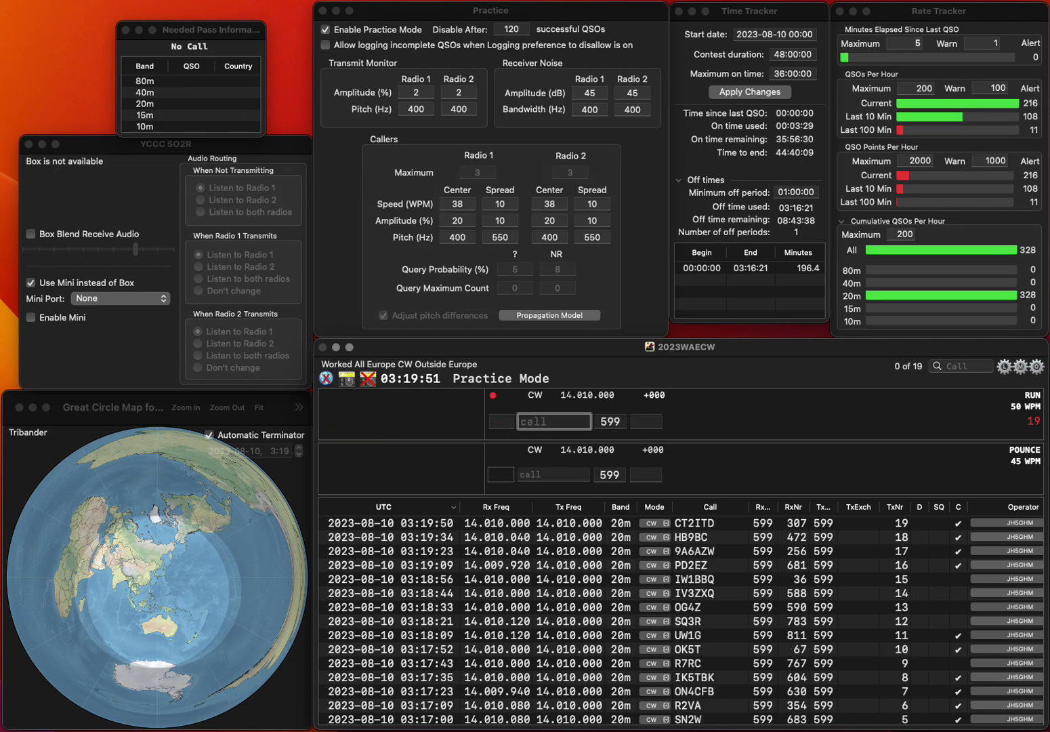
- Work SP5KAB on the run radio and log the contact with received number 80
text(SP5K)
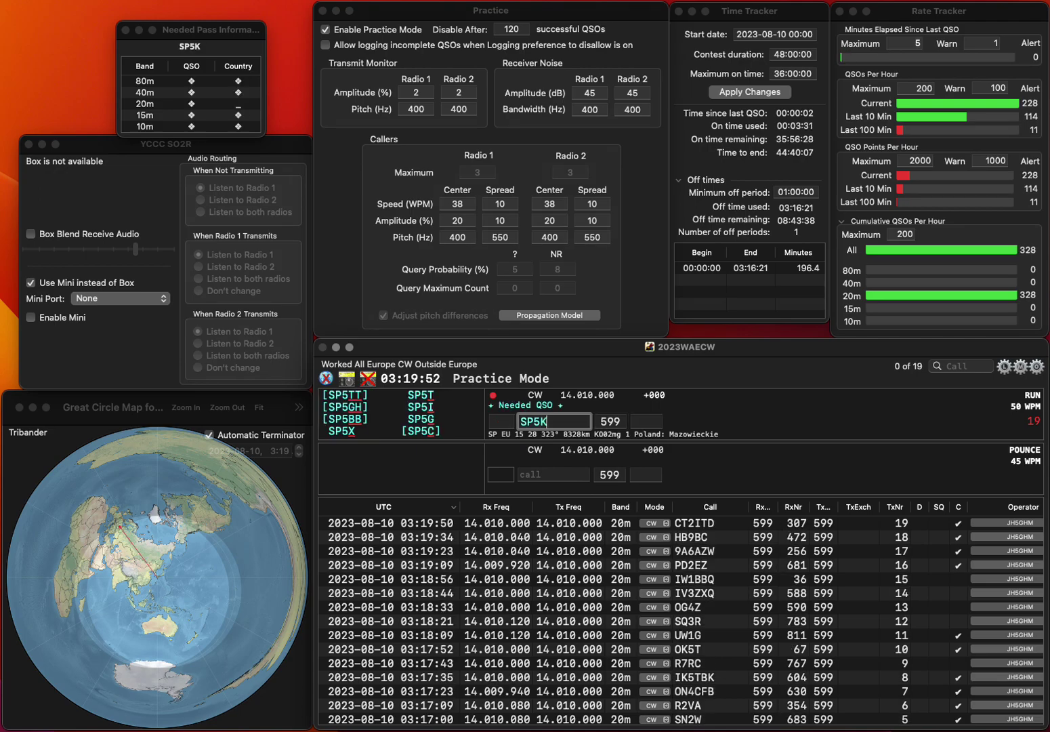
text(AB)
key(space)
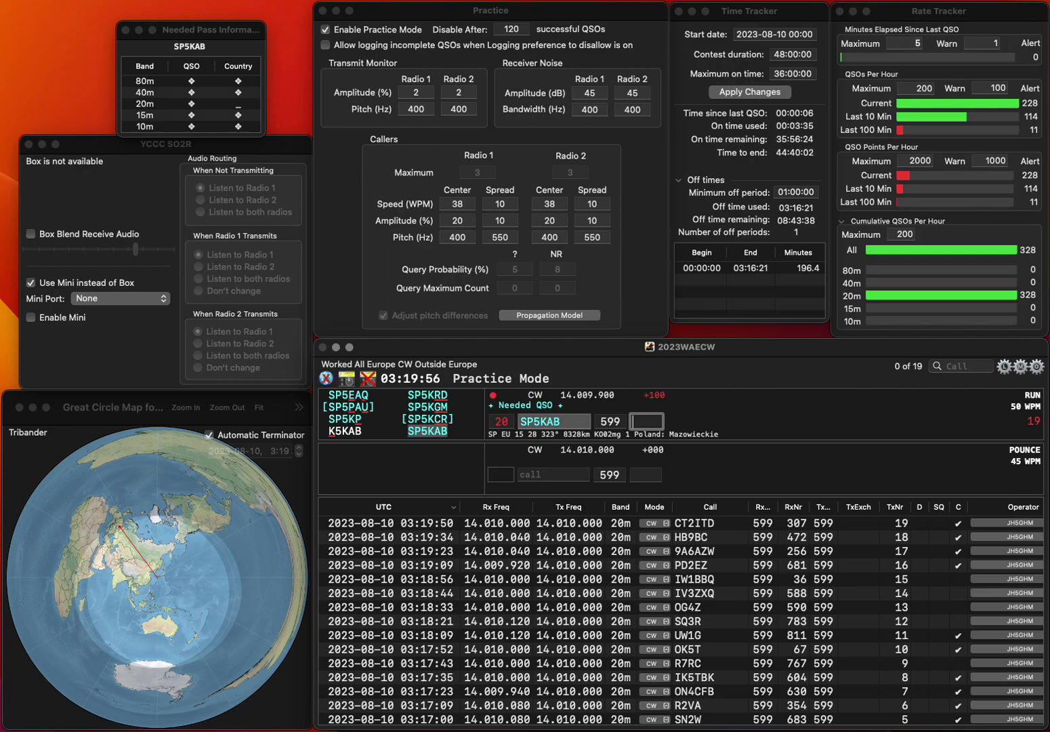
text(80)
key(Return)
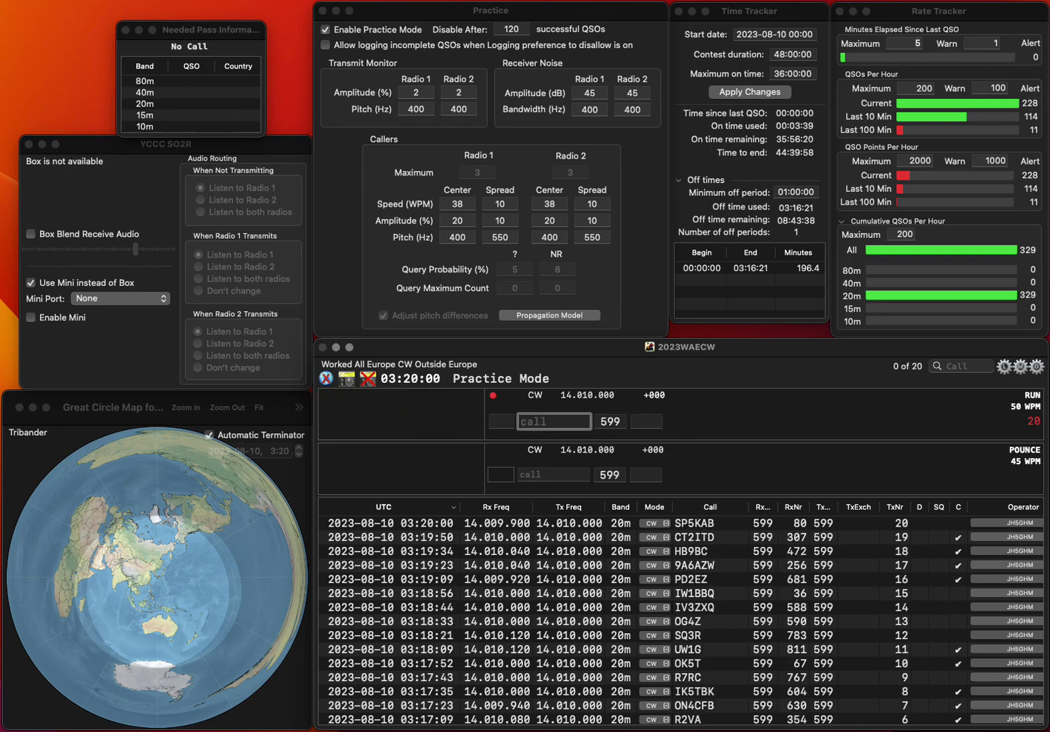
text(IZ6B)
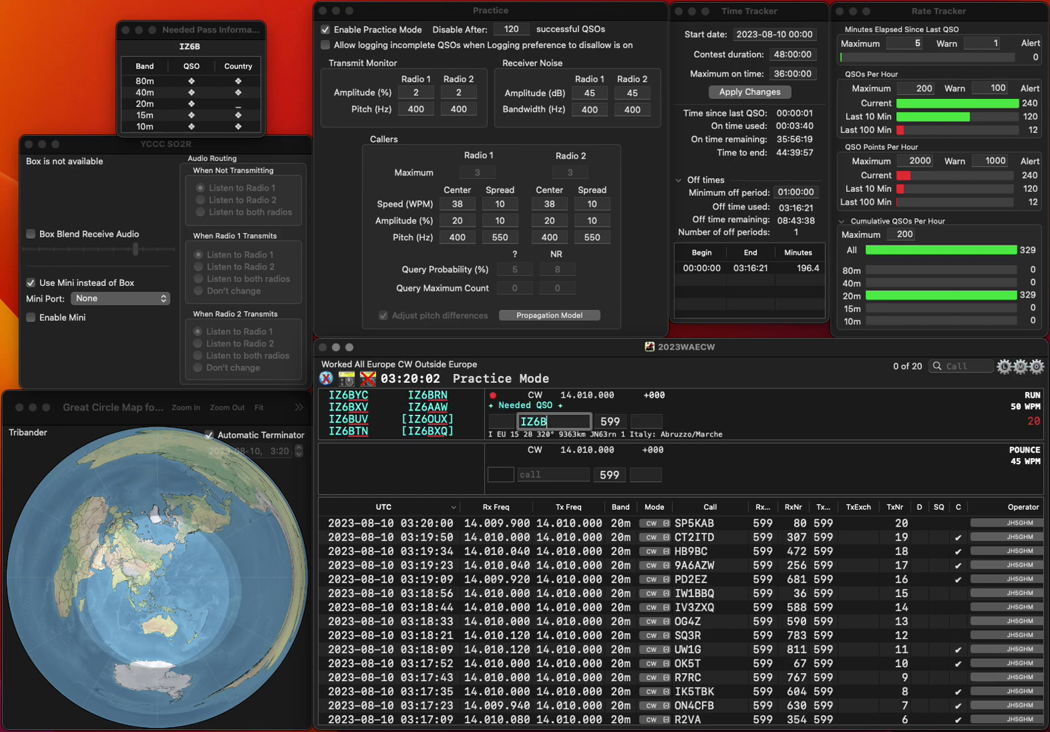
text(RN)
key(Return)
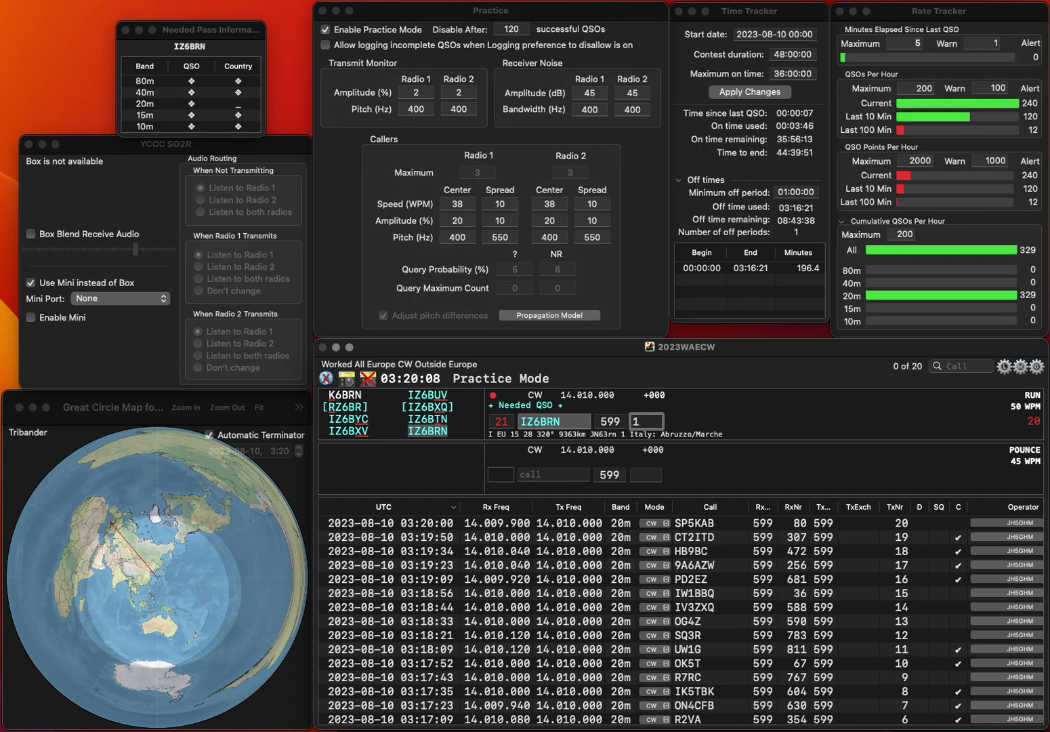
text(11)
key(Return)
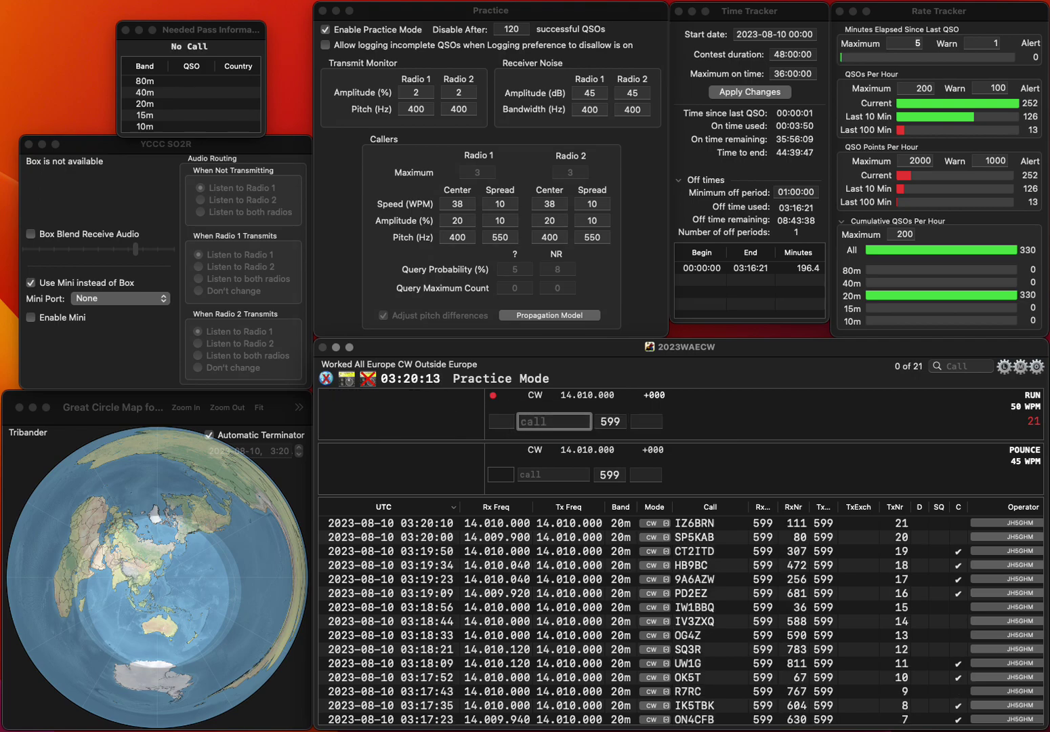
text(MT)
key(alt+w)
text(DL)
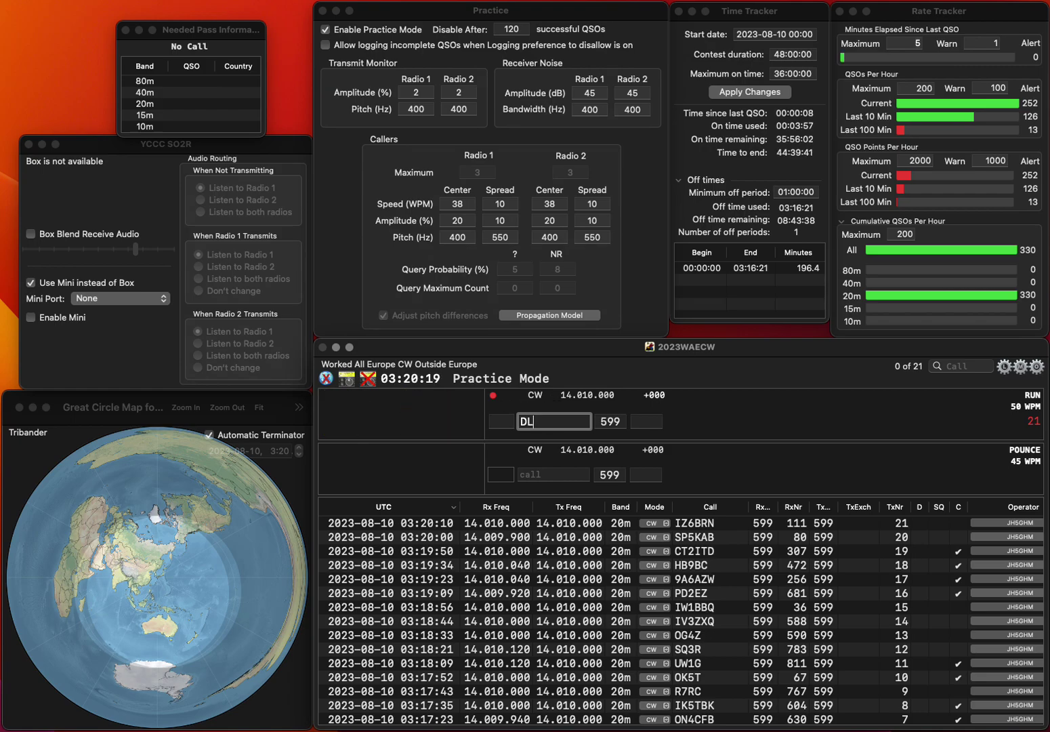
text(2YMH)
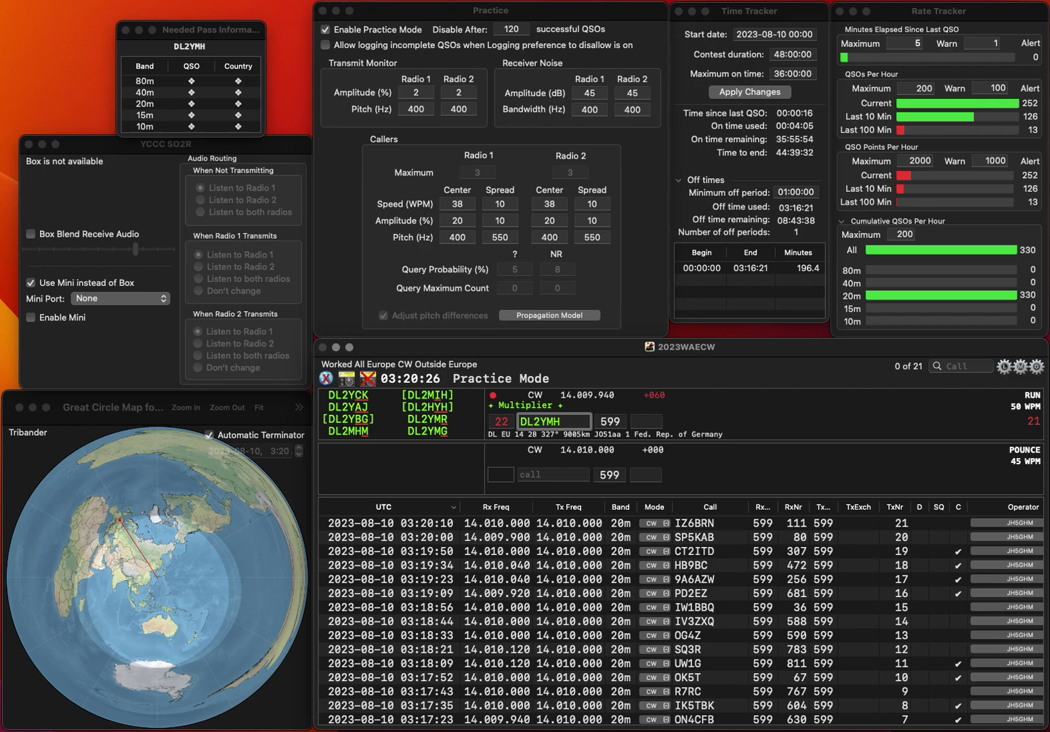
key(BackSpace)
text(R)
key(Return)
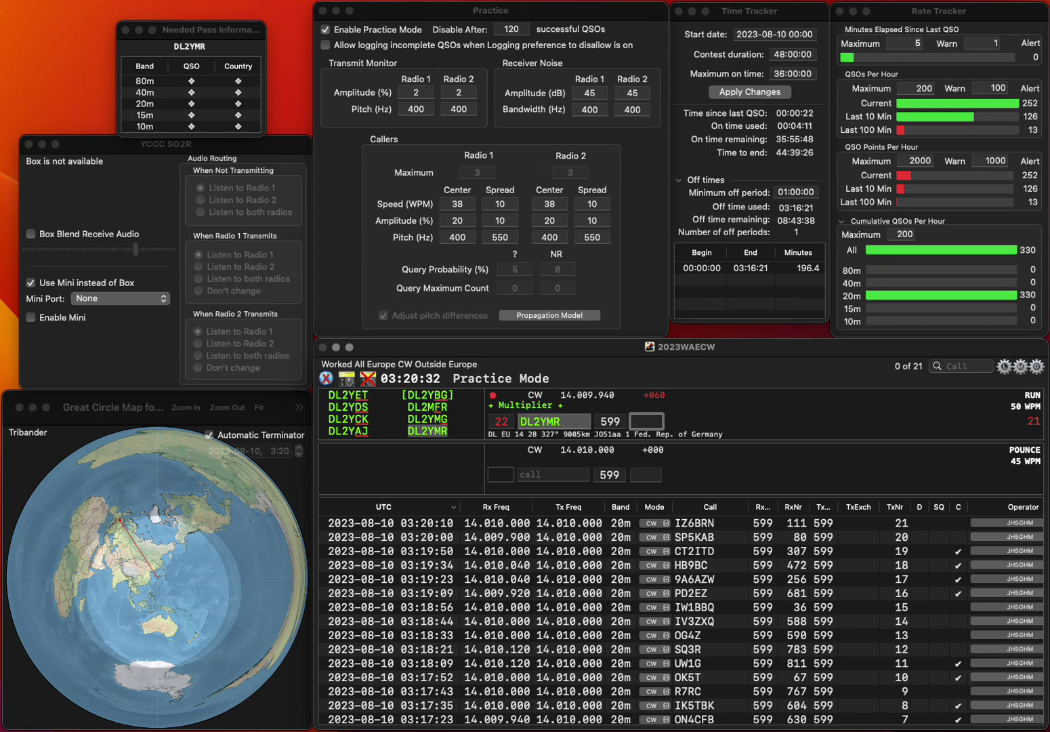
text(909)
key(Return)
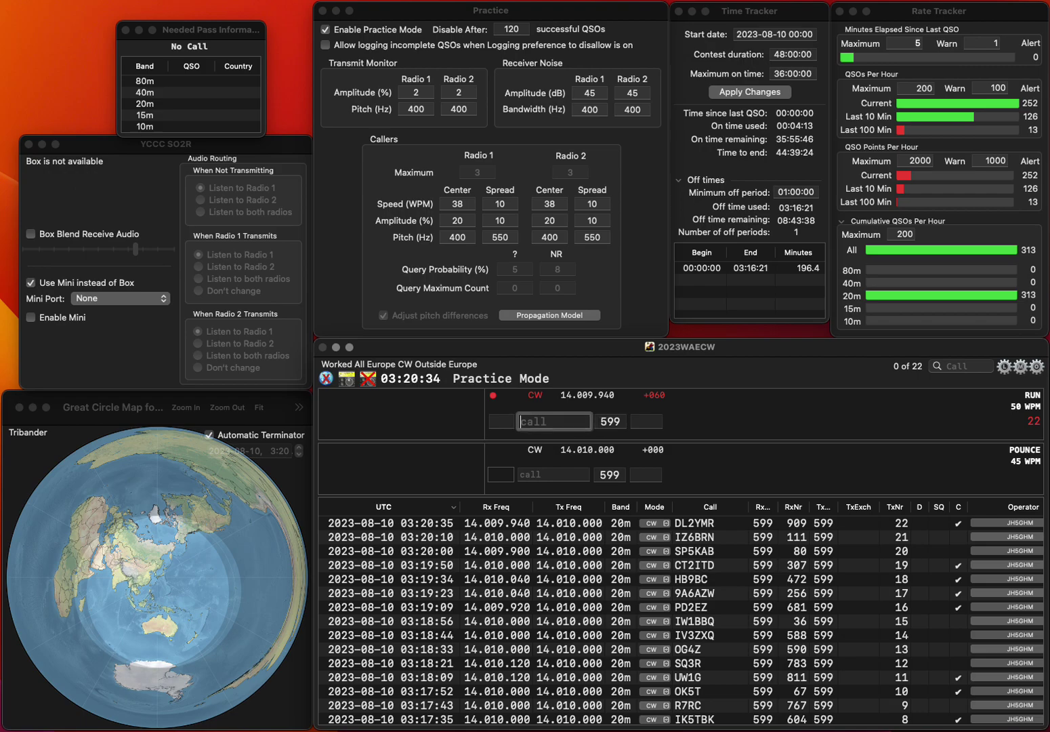
- Work DF2CK on the run radio, correcting the copied prefix DH to DF, and log the contact with received number 232
text(DH)
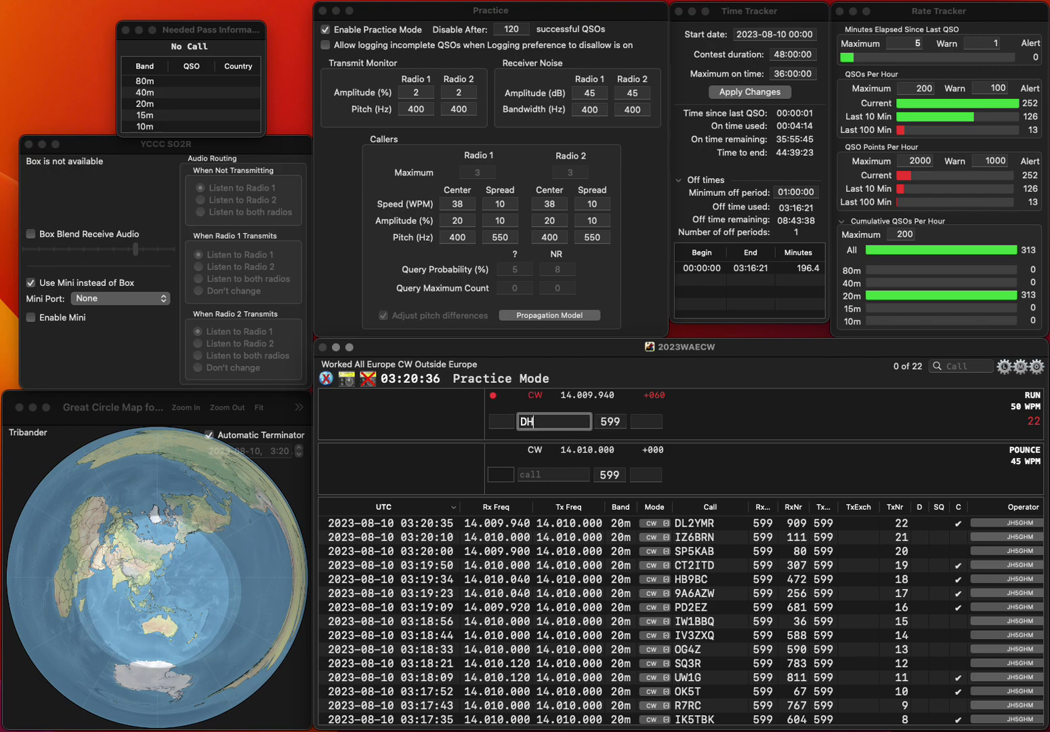
text(2CK)
key(Left)
key(Left)
key(Left)
key(BackSpace)
text(F)
key(Return)
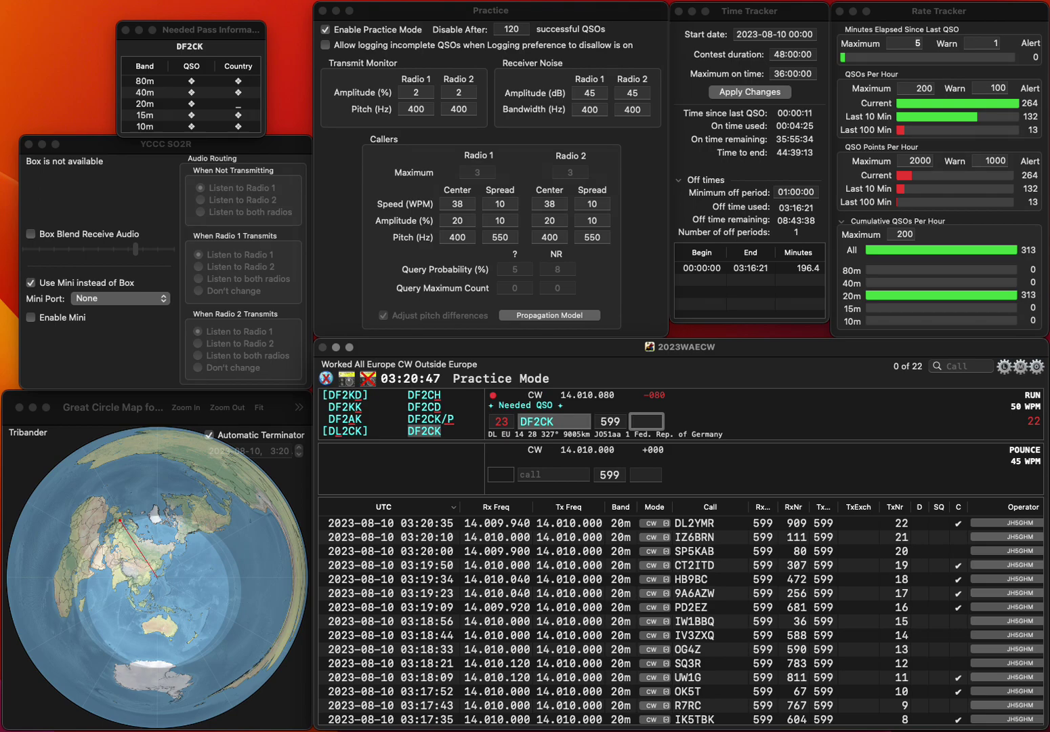
text(3)
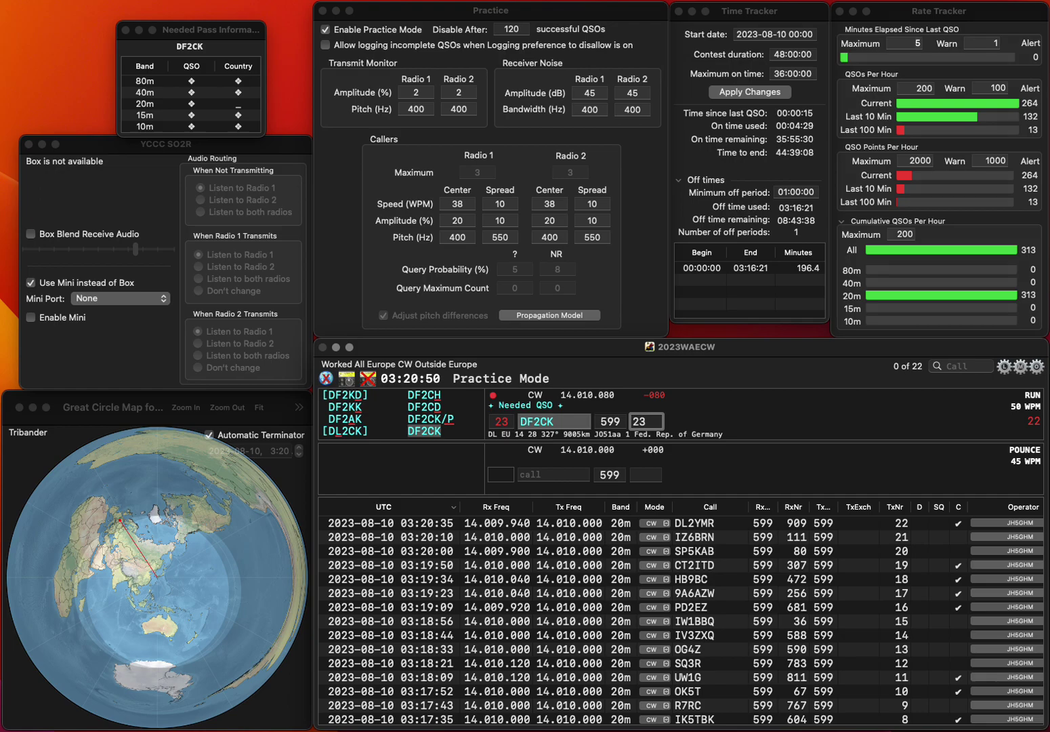
text(2)
key(Return)
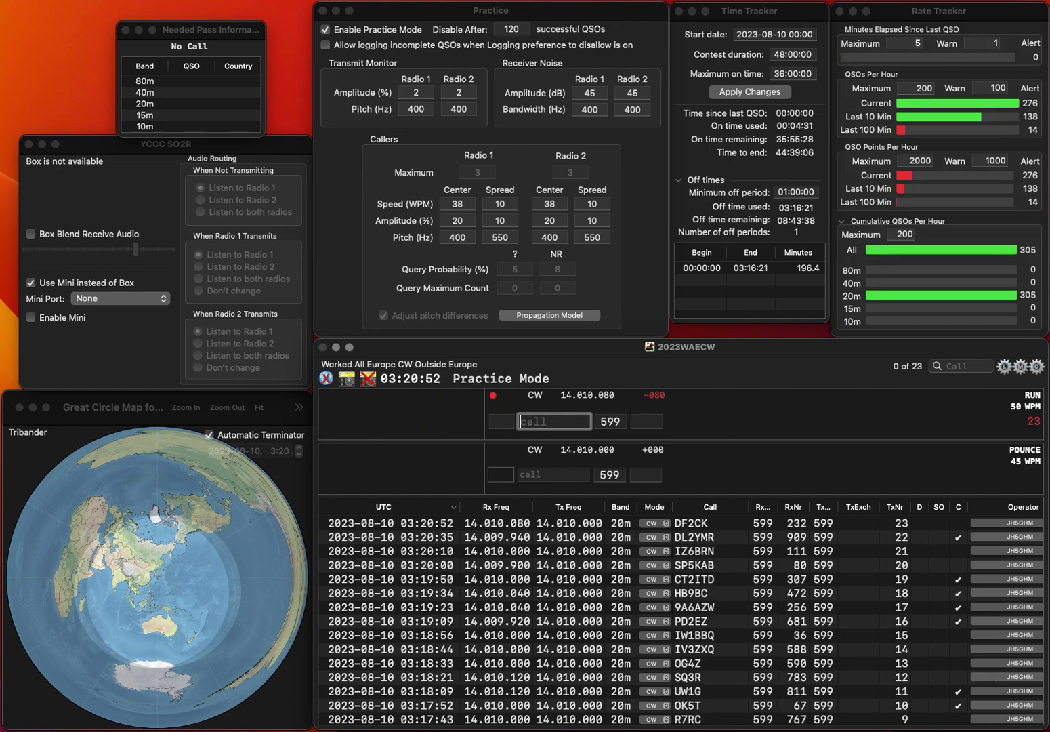
- Work S53MM on the run radio and log the contact with received number 278
text(S53)
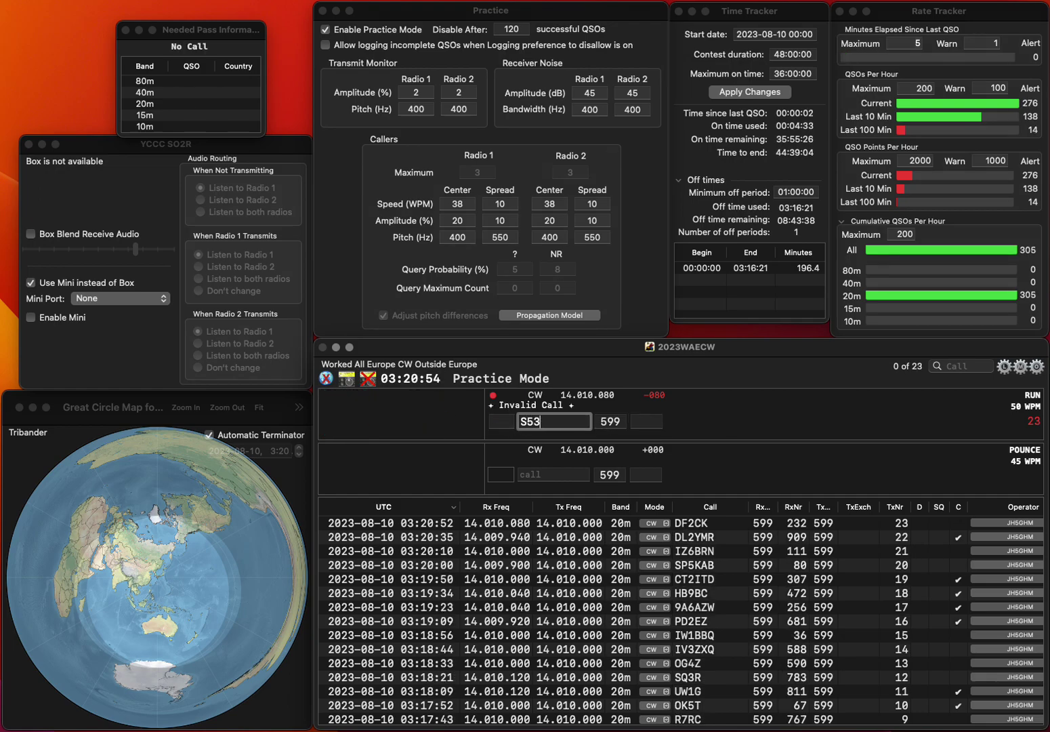
text(MM)
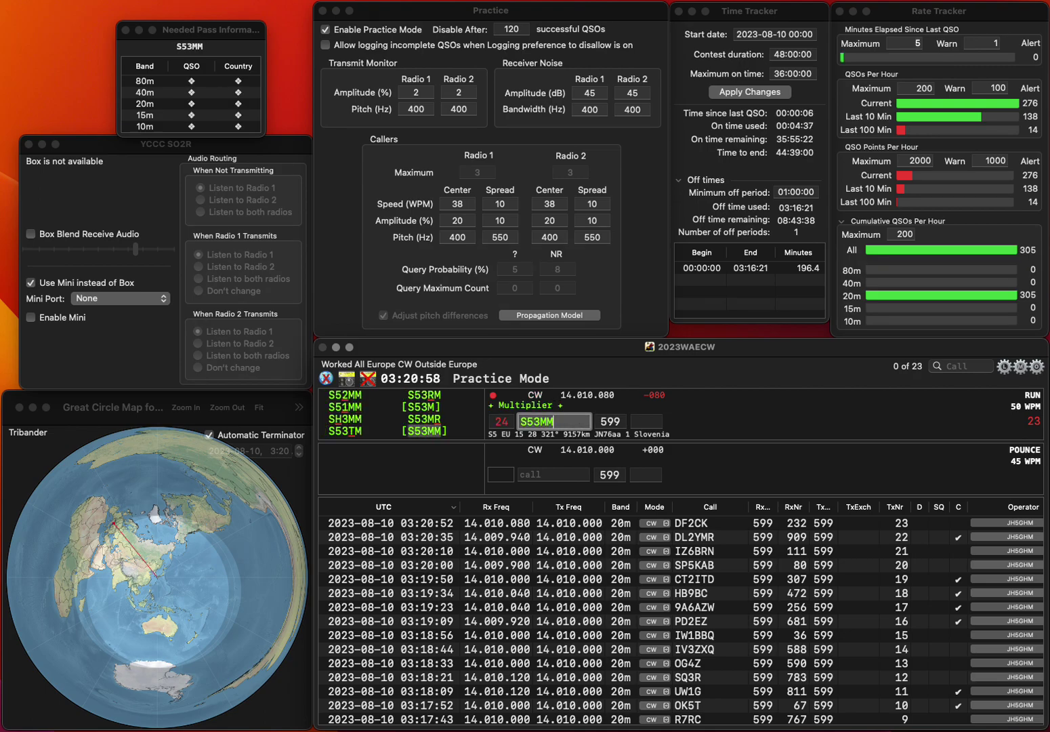
key(space)
text(2)
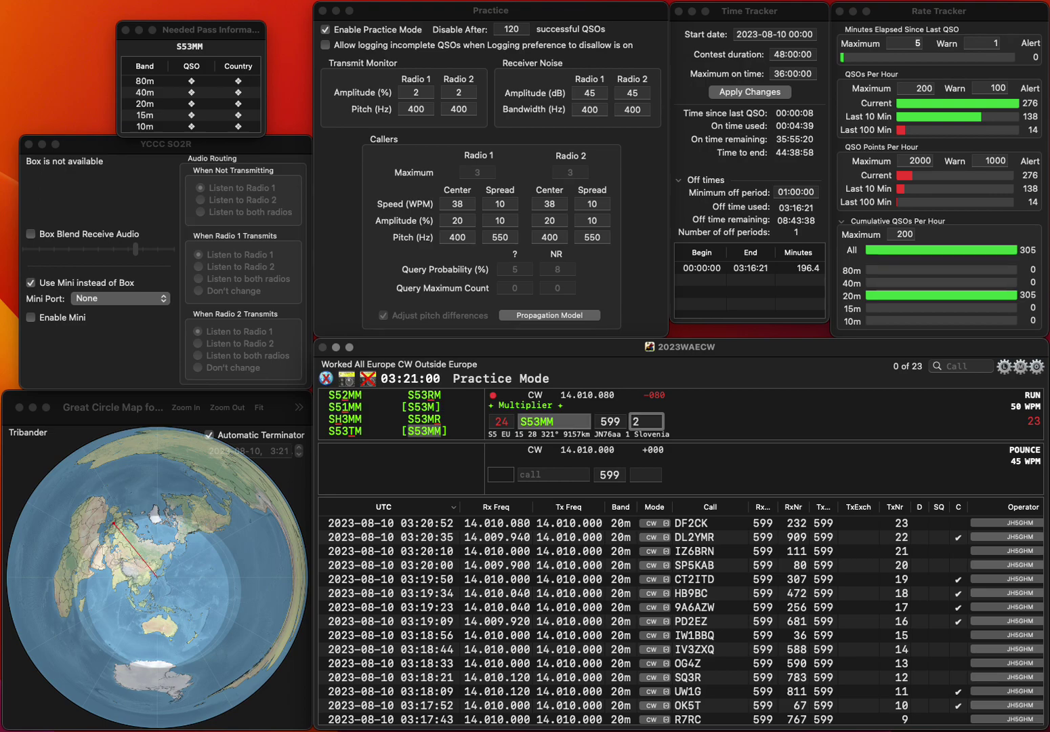
text(78)
key(Return)
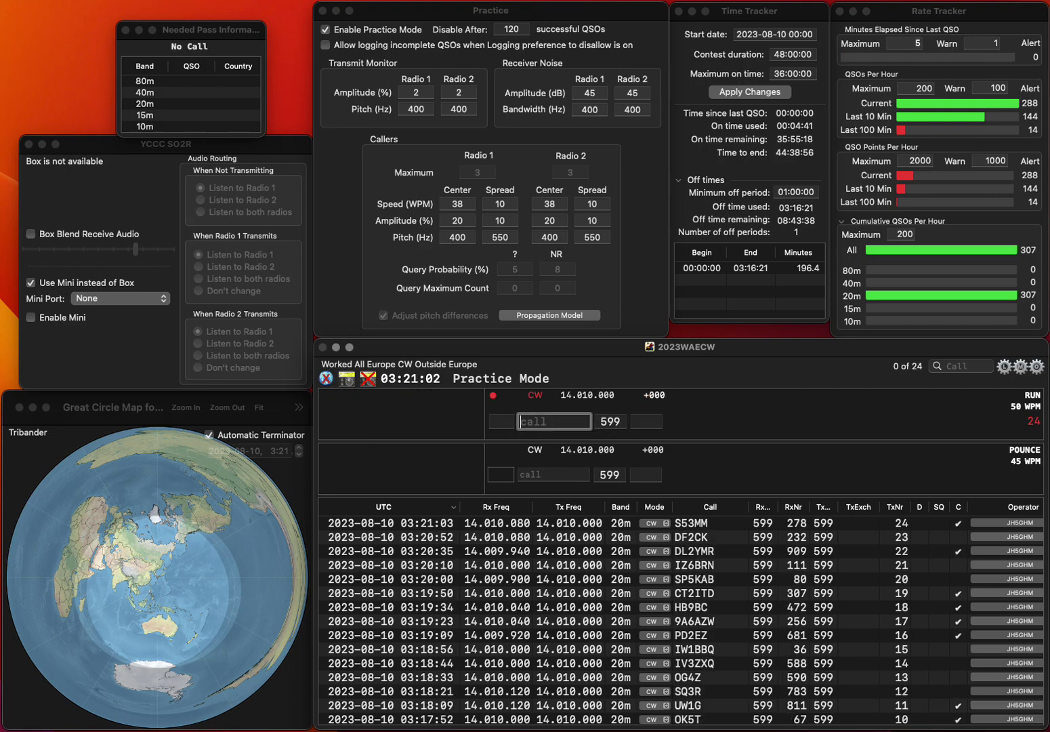
- Work LY7R on the run radio and log the contact with received number 478
text(LY7R)
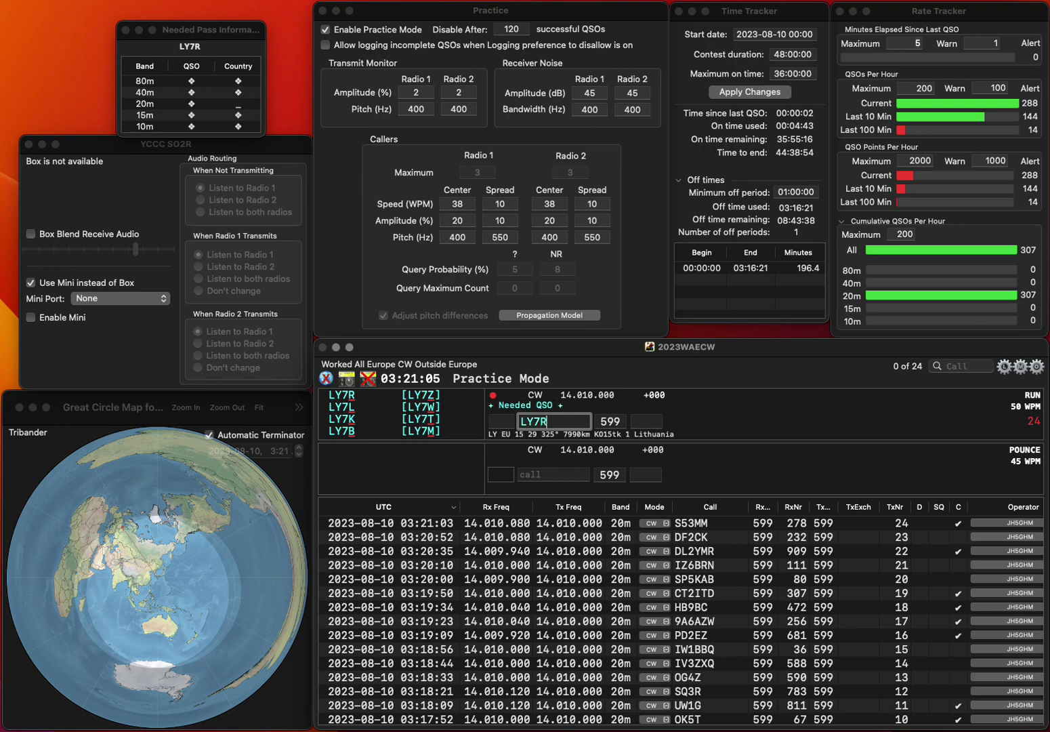
key(space)
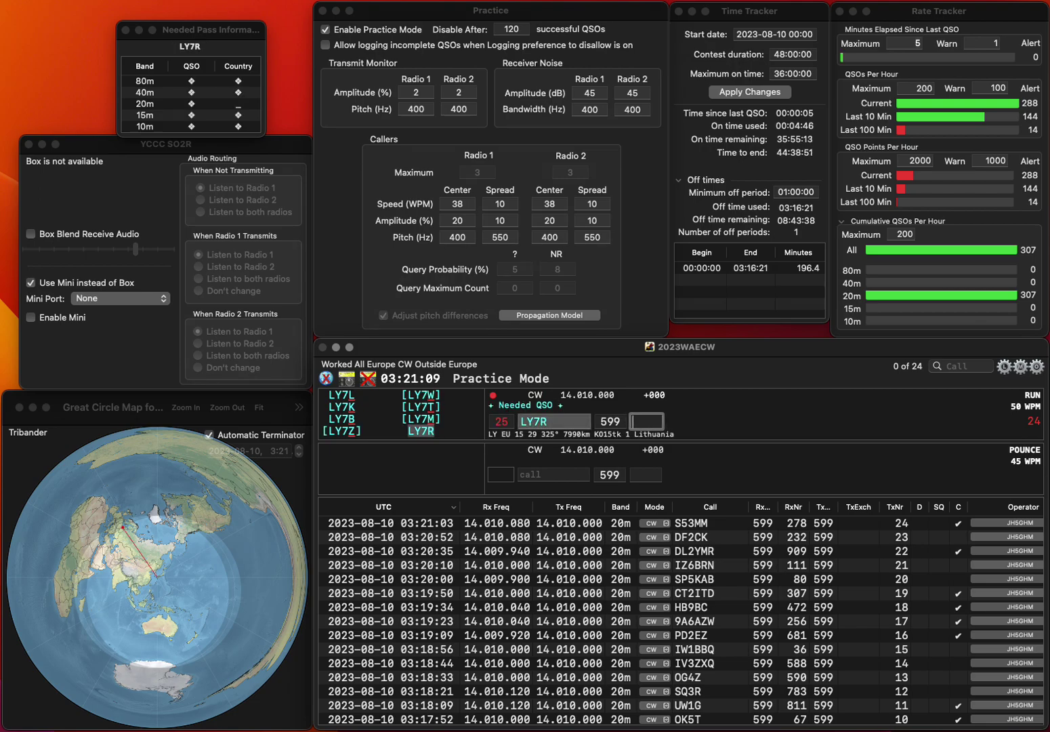
text(47)
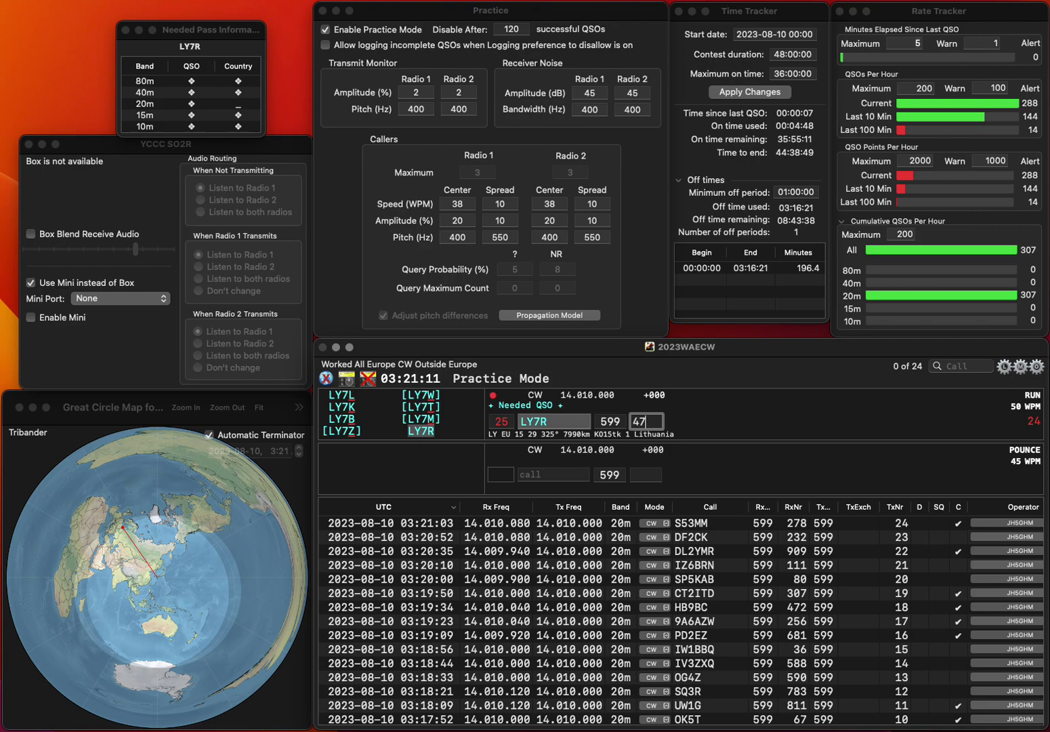
key(Return)
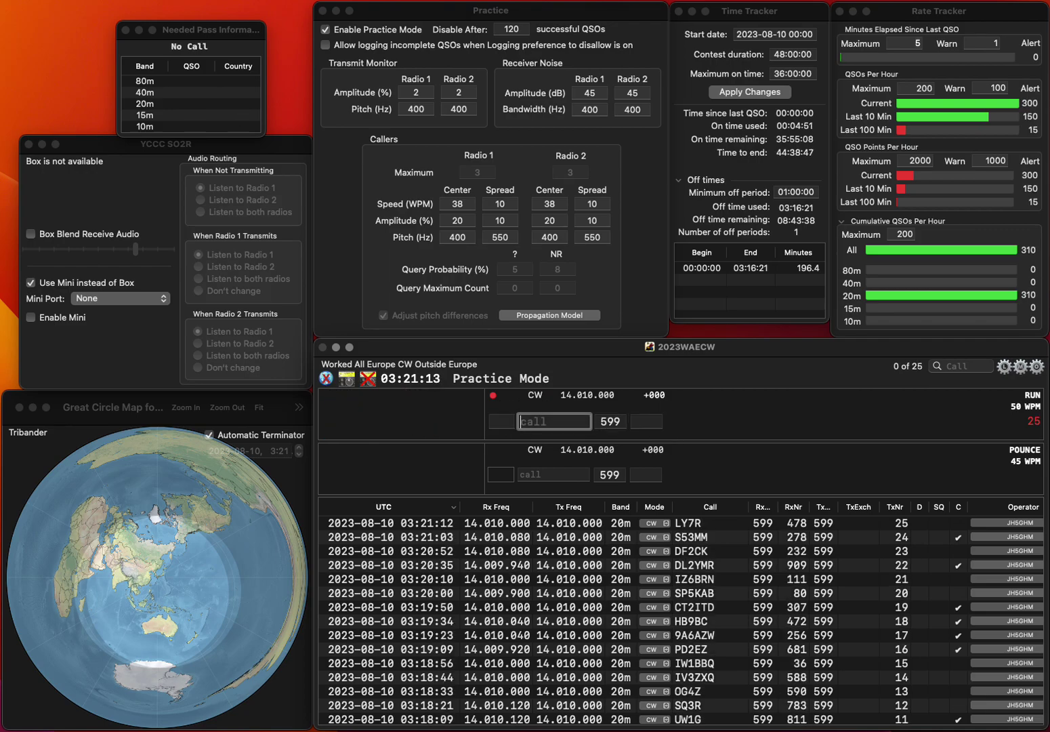
text(DB5BY)
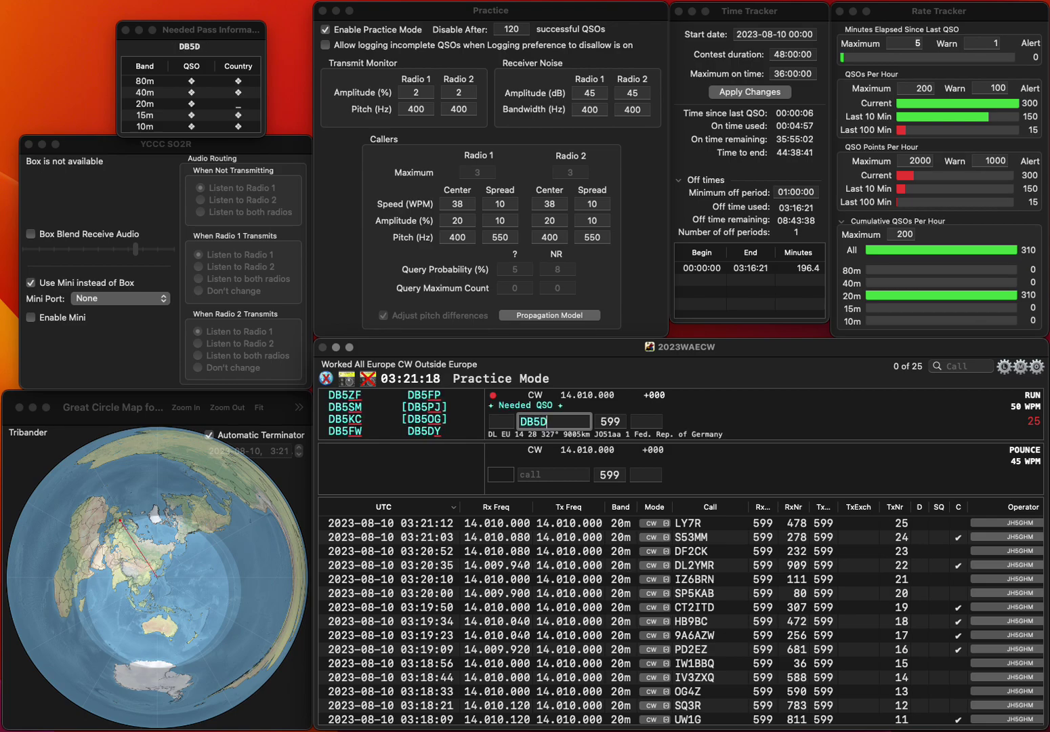
key(BackSpace)
key(BackSpace)
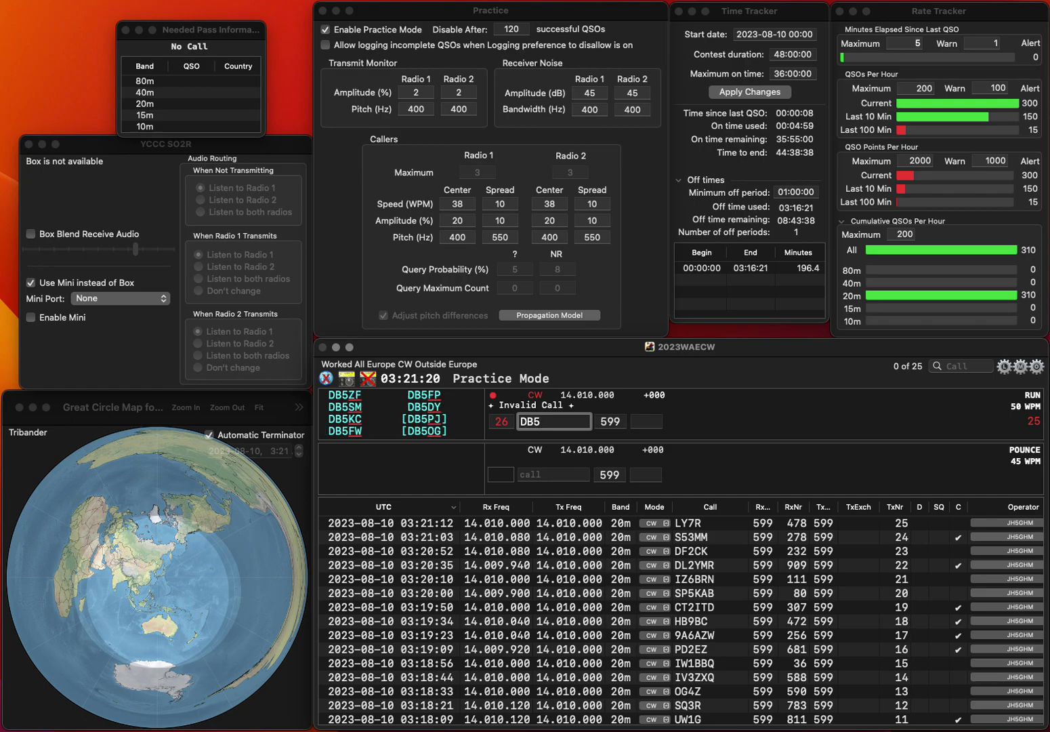
text(DY)
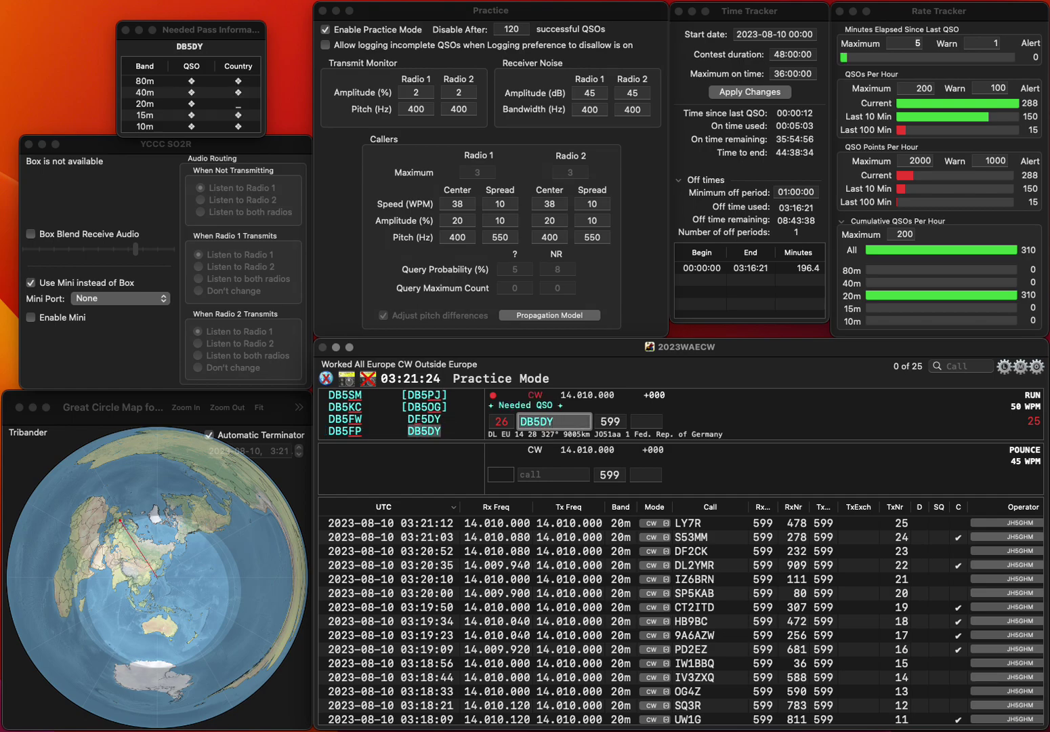
key(Tab)
text(472)
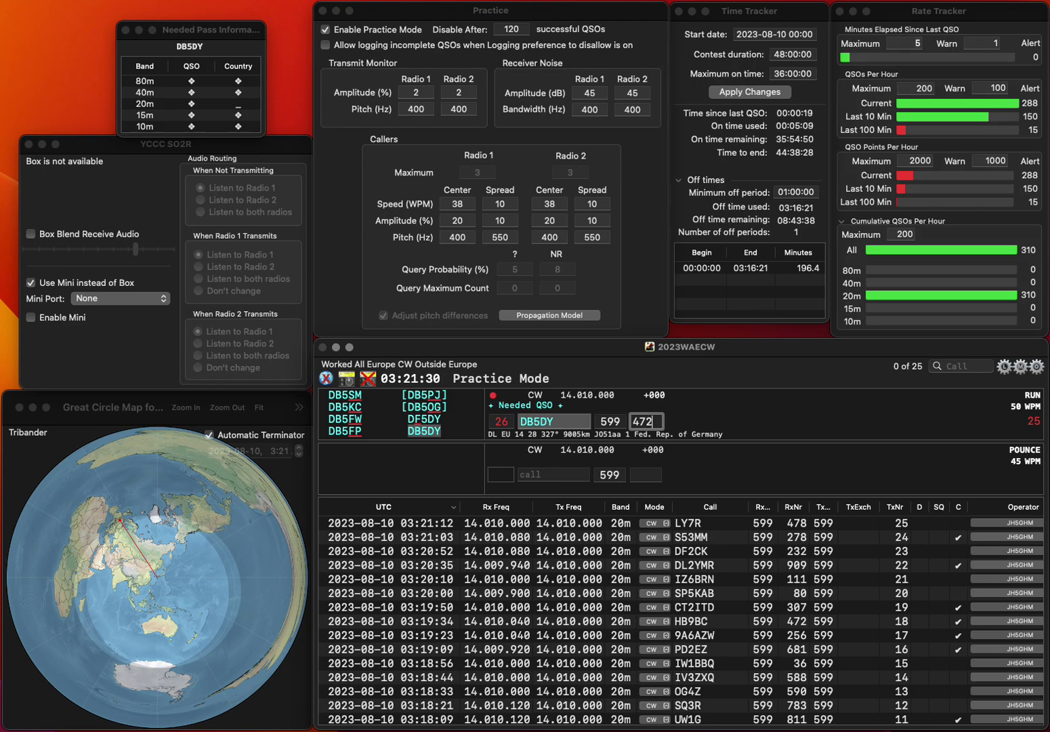
key(Return)
- Work DK0BMW on the run radio and log the contact with received number 4
text(DK0BMW)
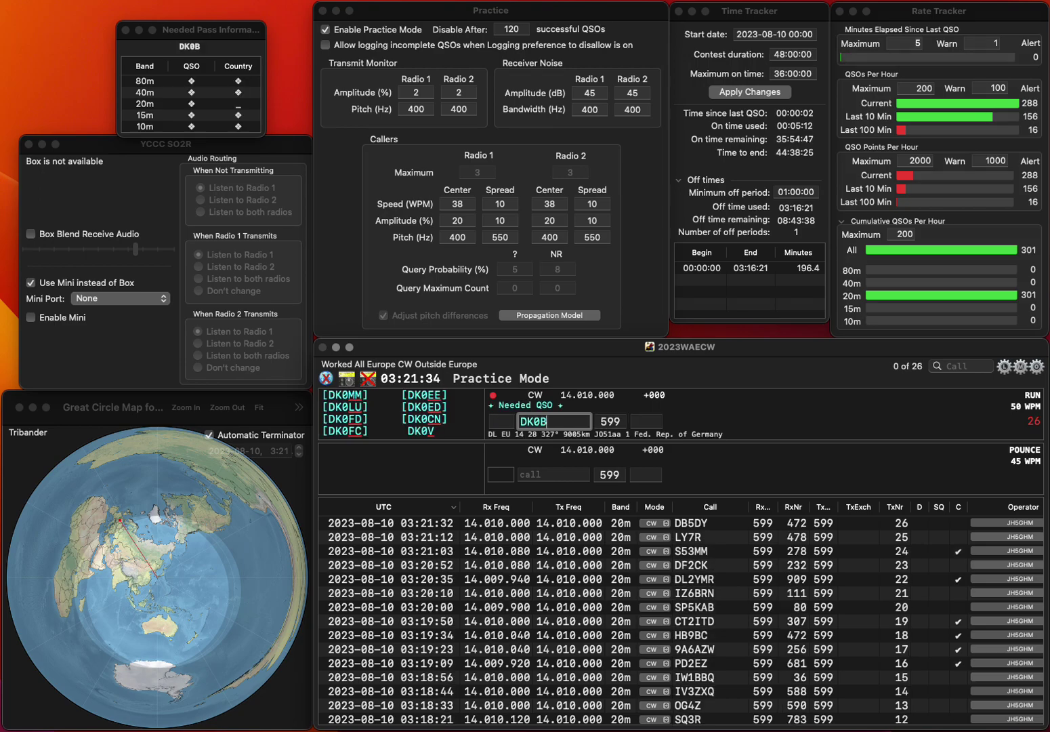
key(Return)
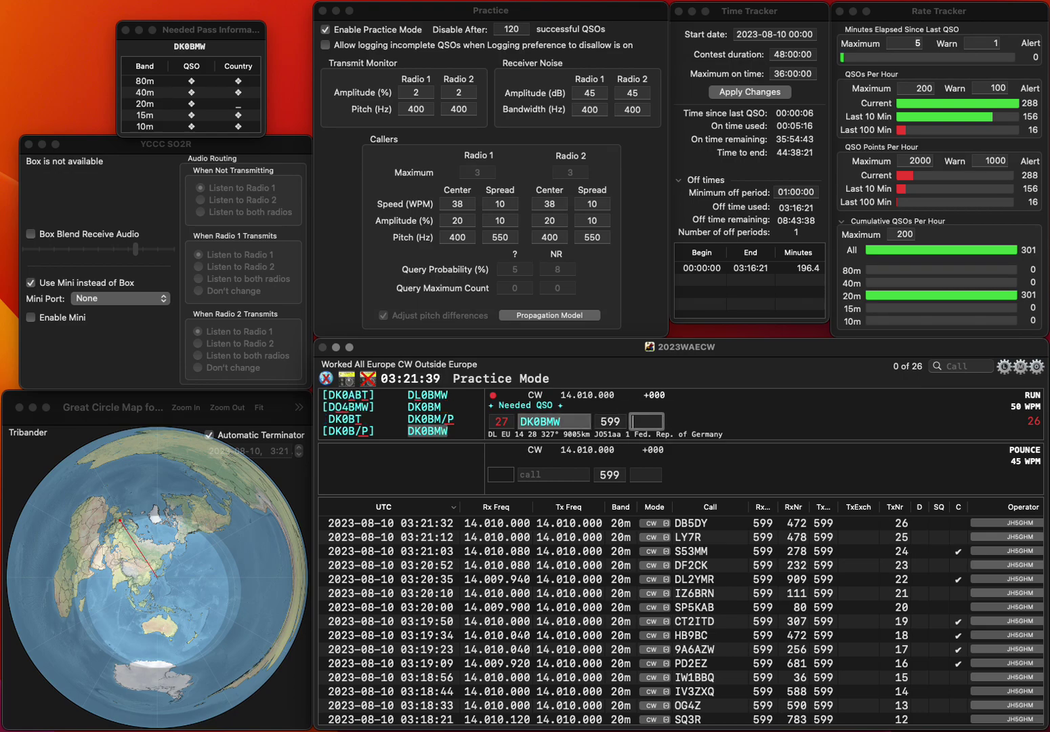
text(4)
key(Return)
text(HB9TQF)
key(Return)
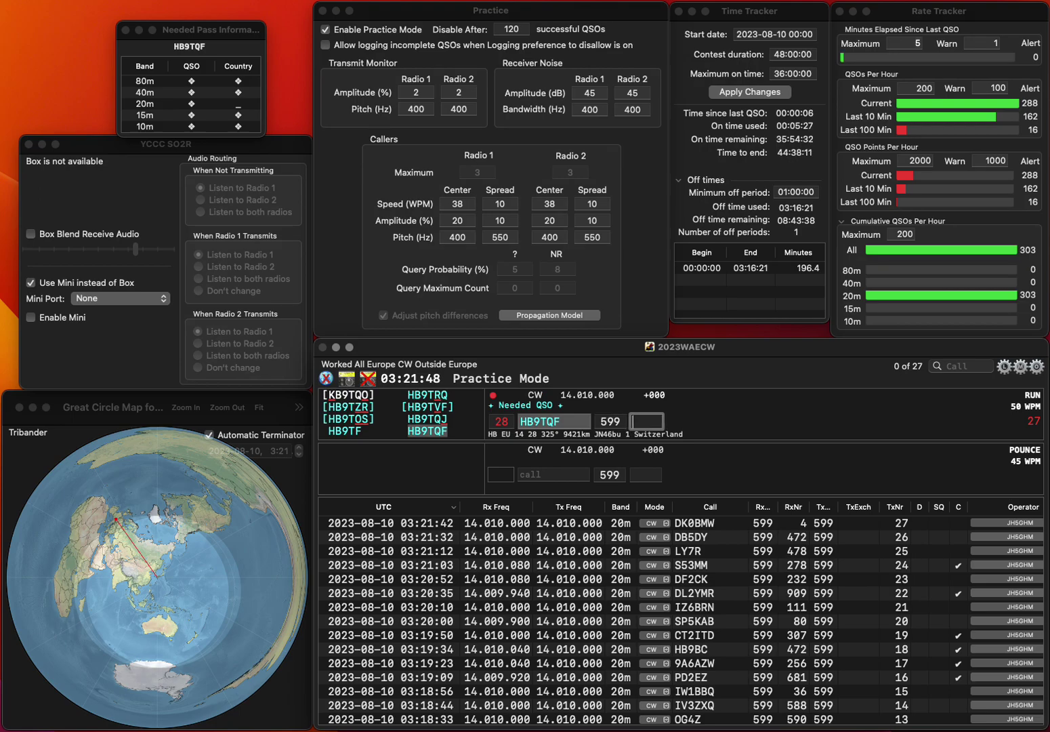
text(967)
key(Return)
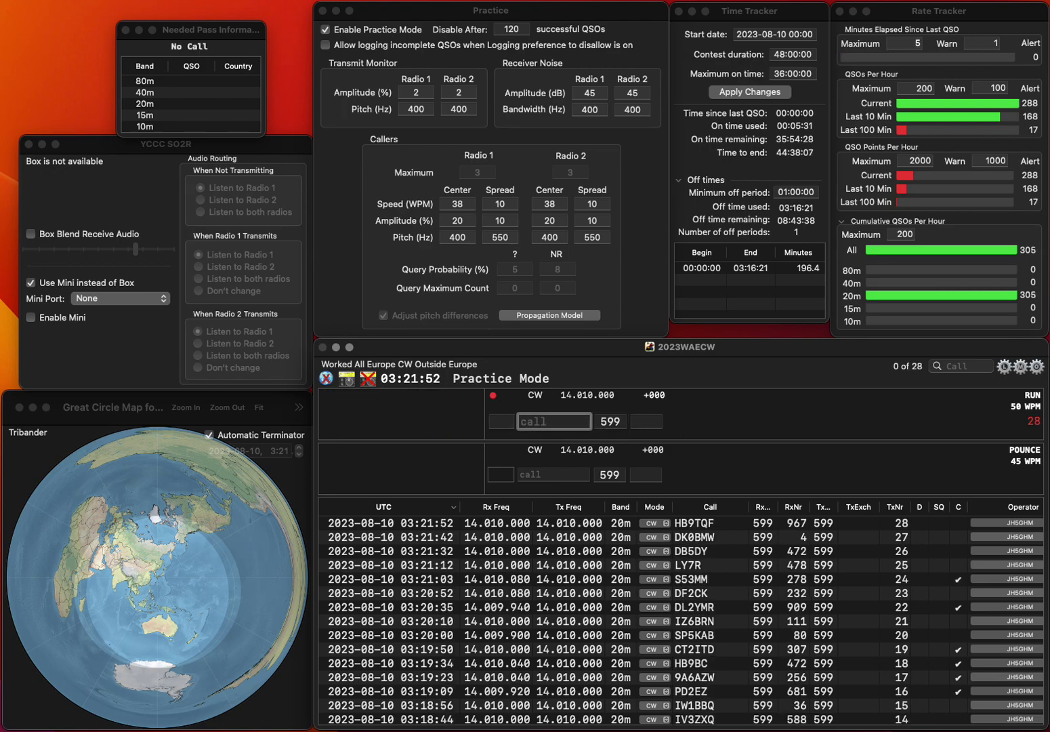
- Work RN4SN on the run radio and log the contact with received number 500
text(RN4)
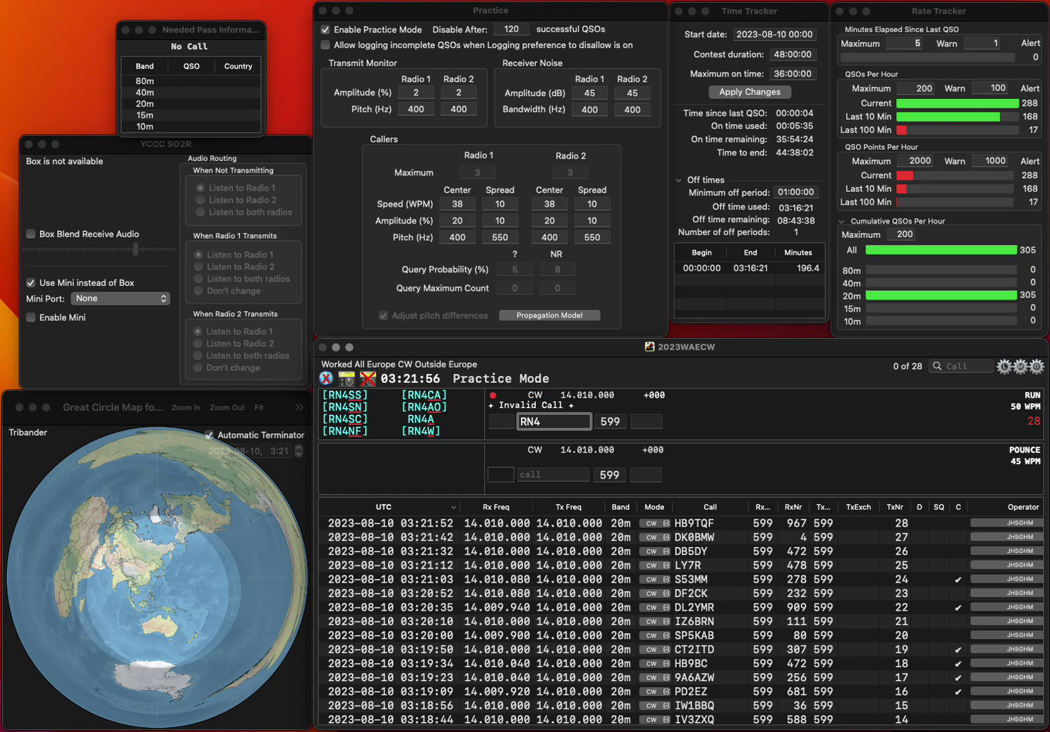
text(SN)
key(space)
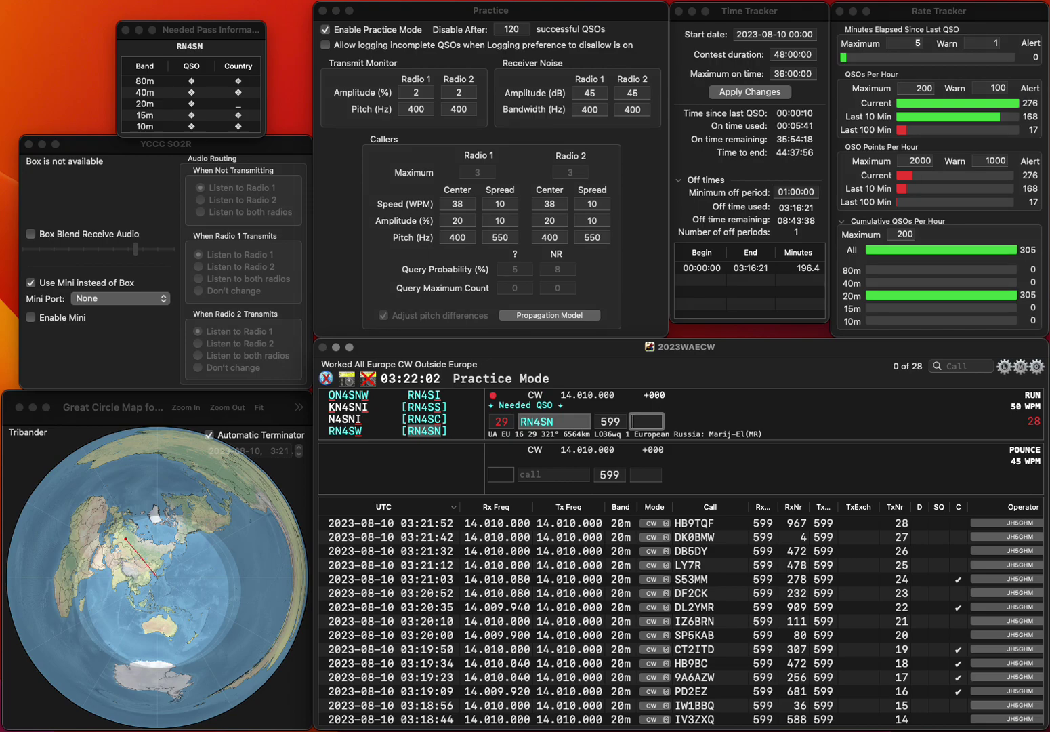
text(00)
key(Return)
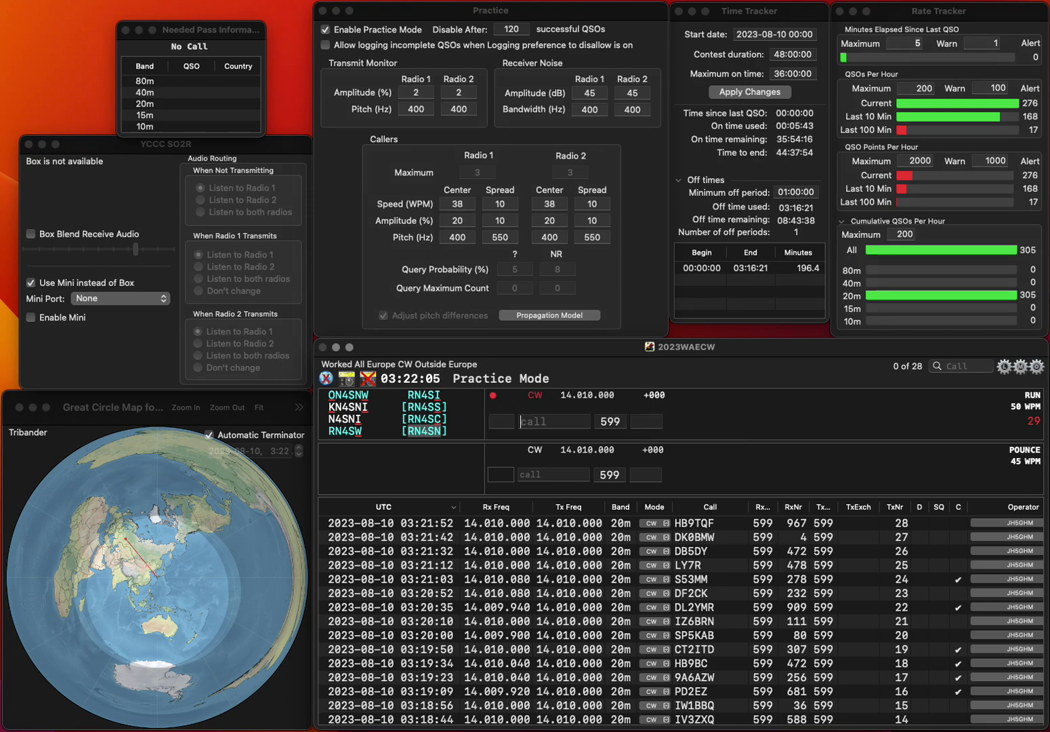
text(IQ)
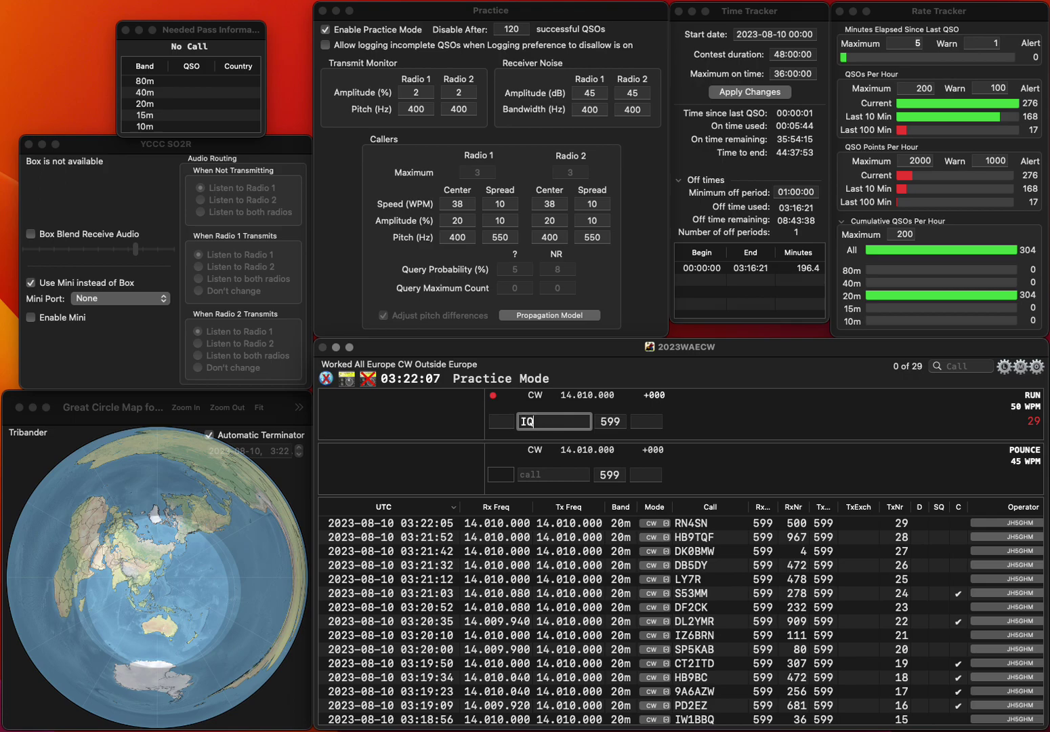
text(9SY)
key(Return)
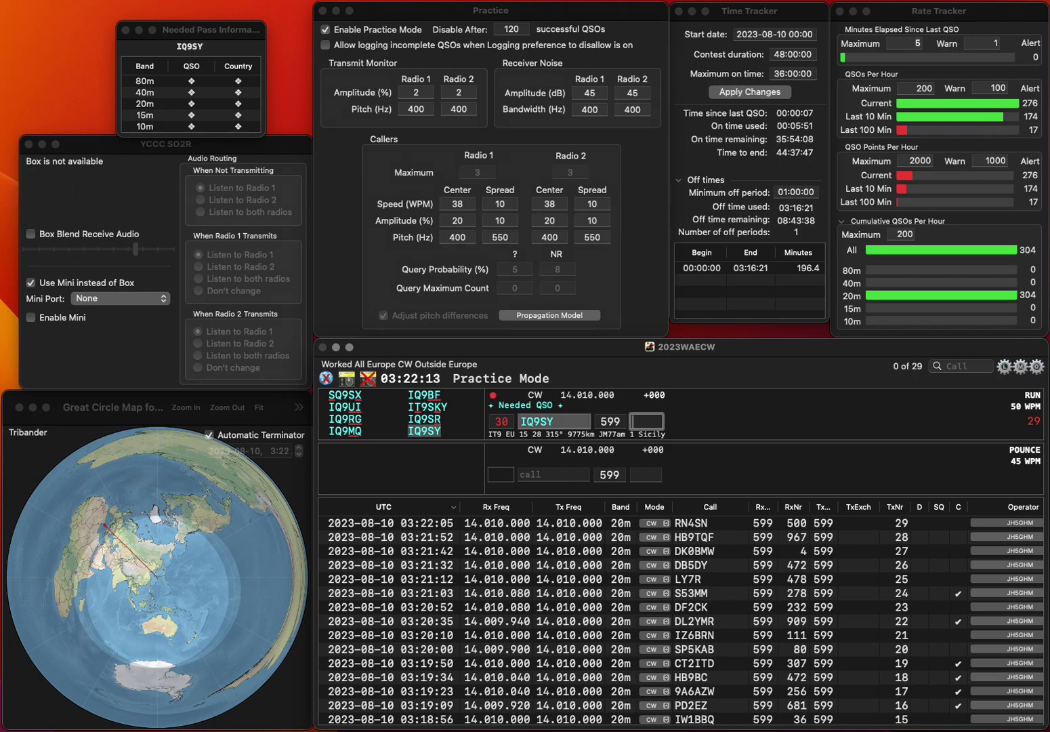
text(65)
key(Return)
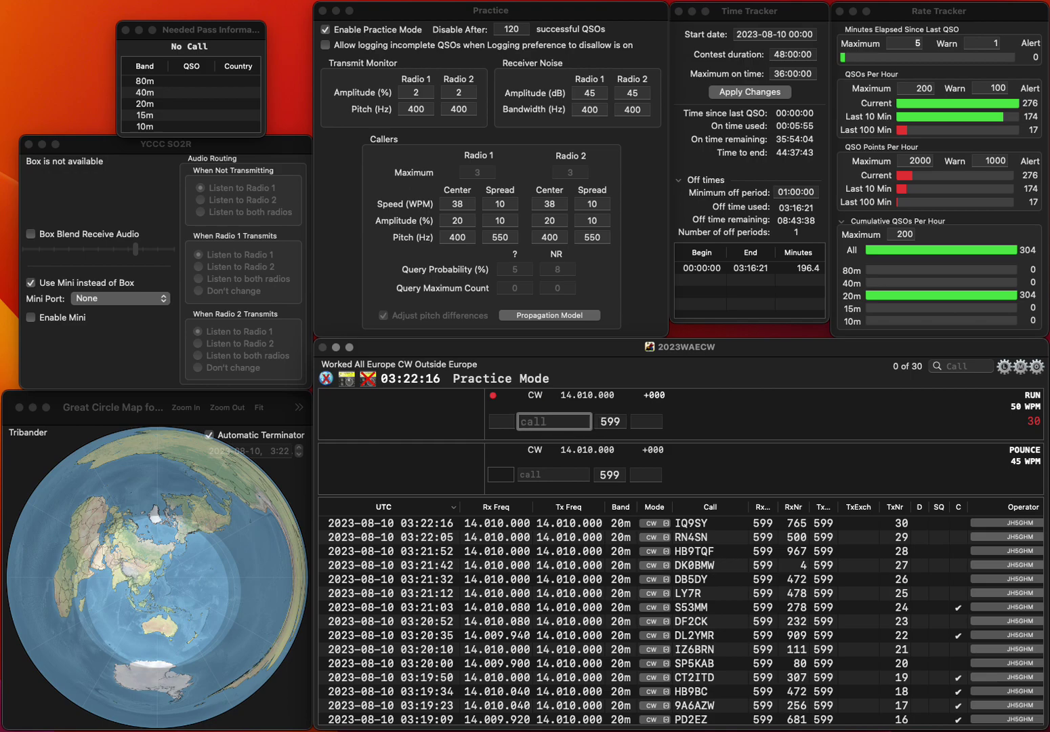
text(EW)
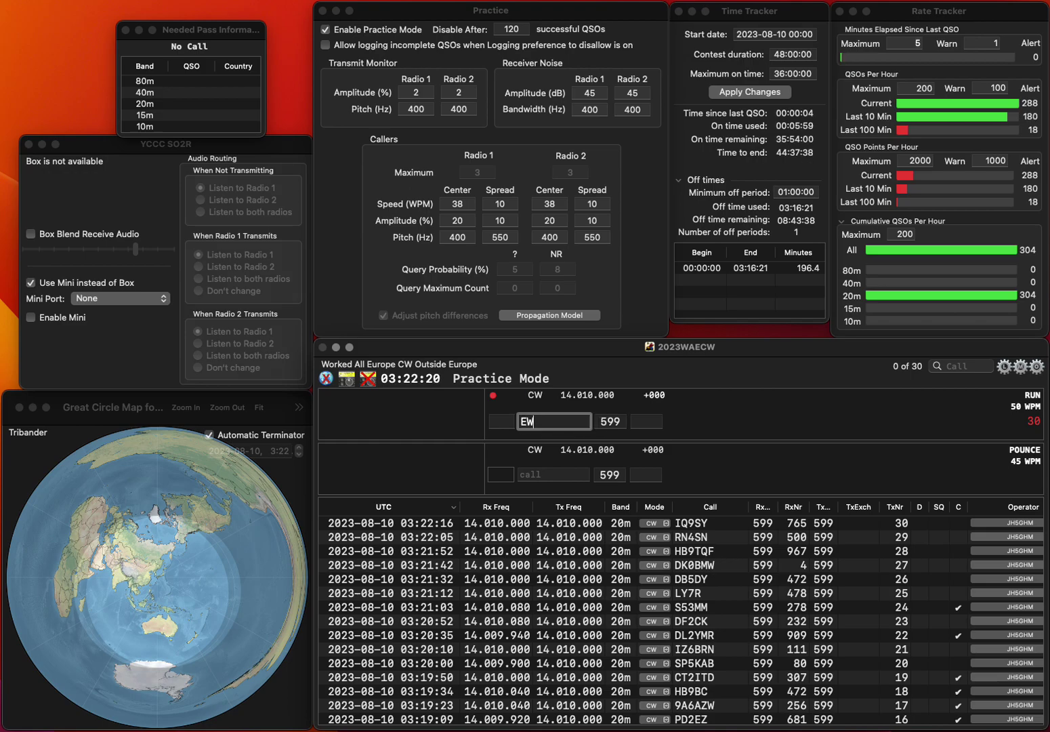
key(BackSpace)
key(BackSpace)
text(PC3M)
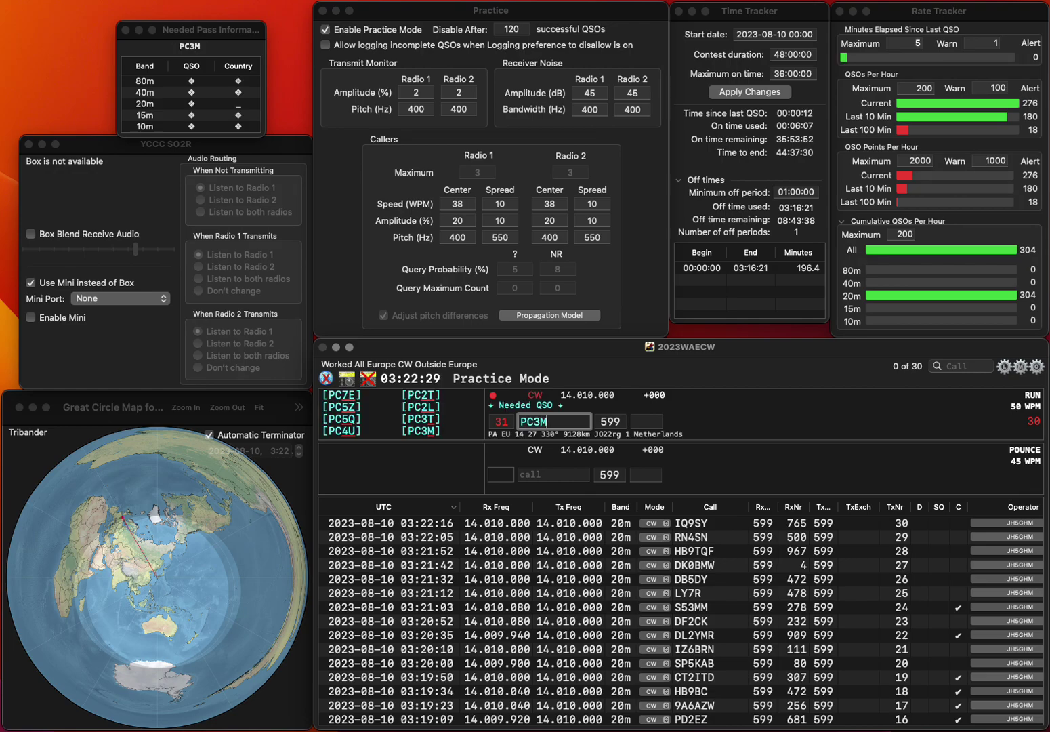
key(space)
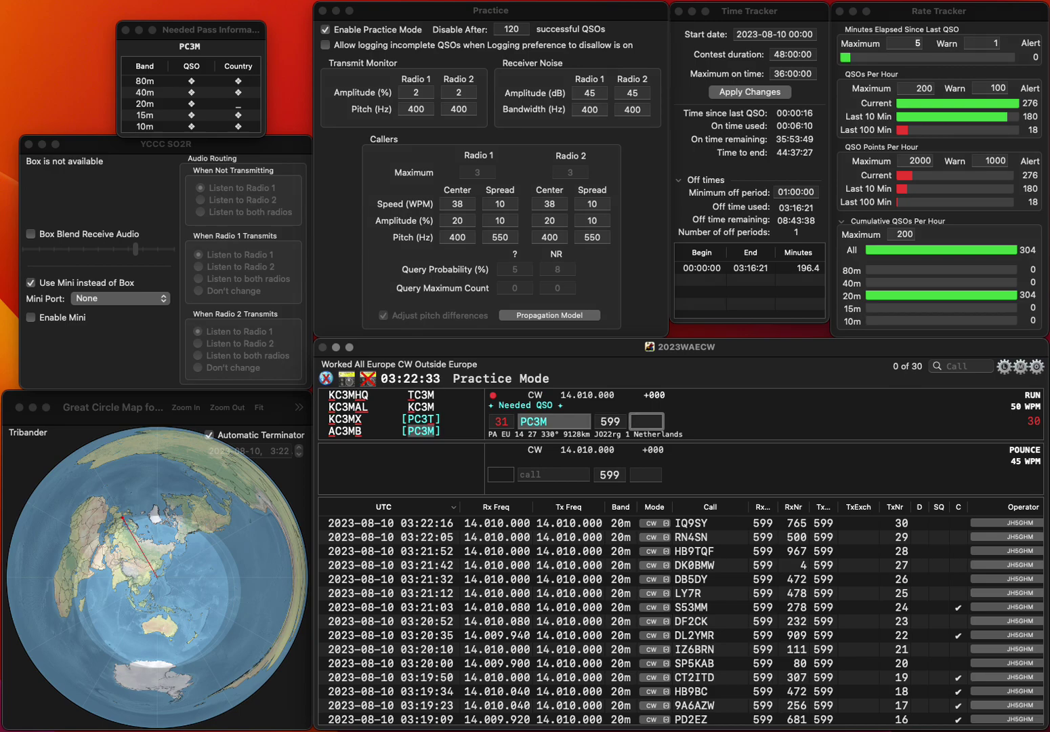
text(704)
key(Return)
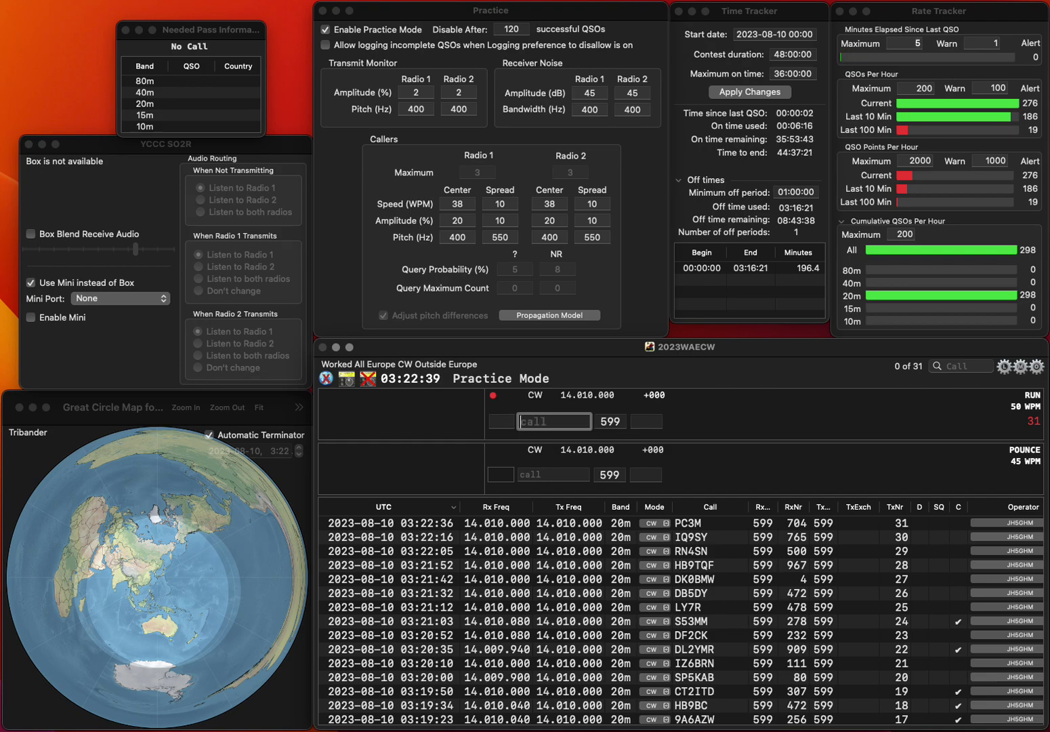
- Work IU3MIK/P on the run radio, completing the partial copy IK/P, and log the contact with received number 633
text(IK/P)
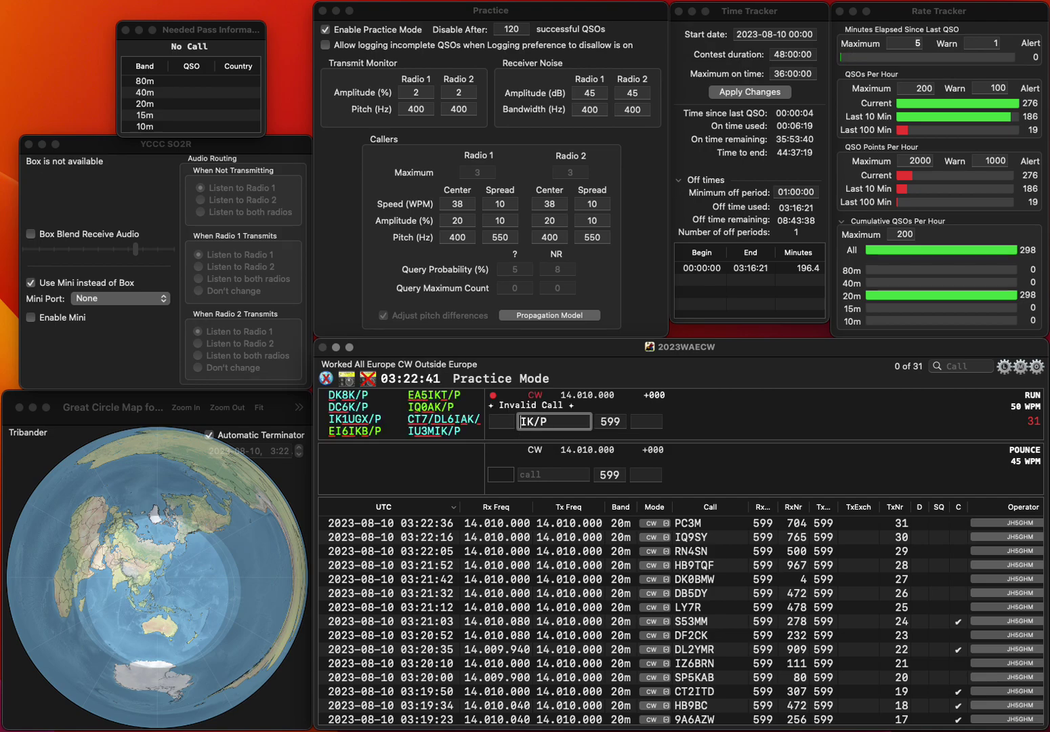
click(521, 421)
text(IUA3)
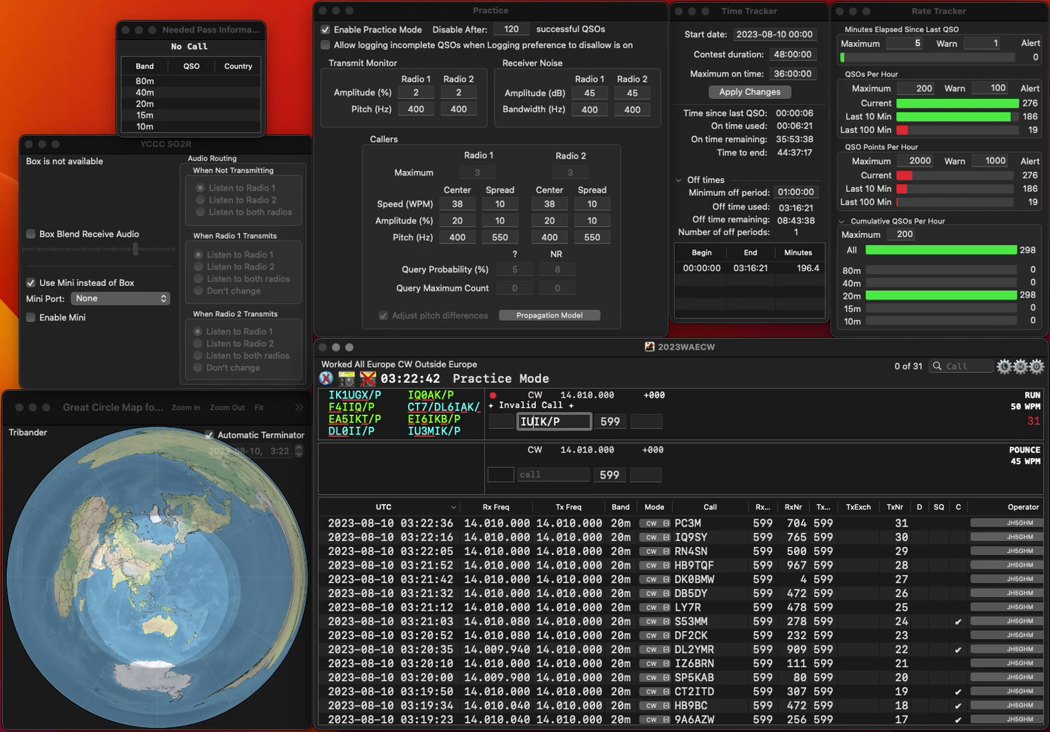
text(M)
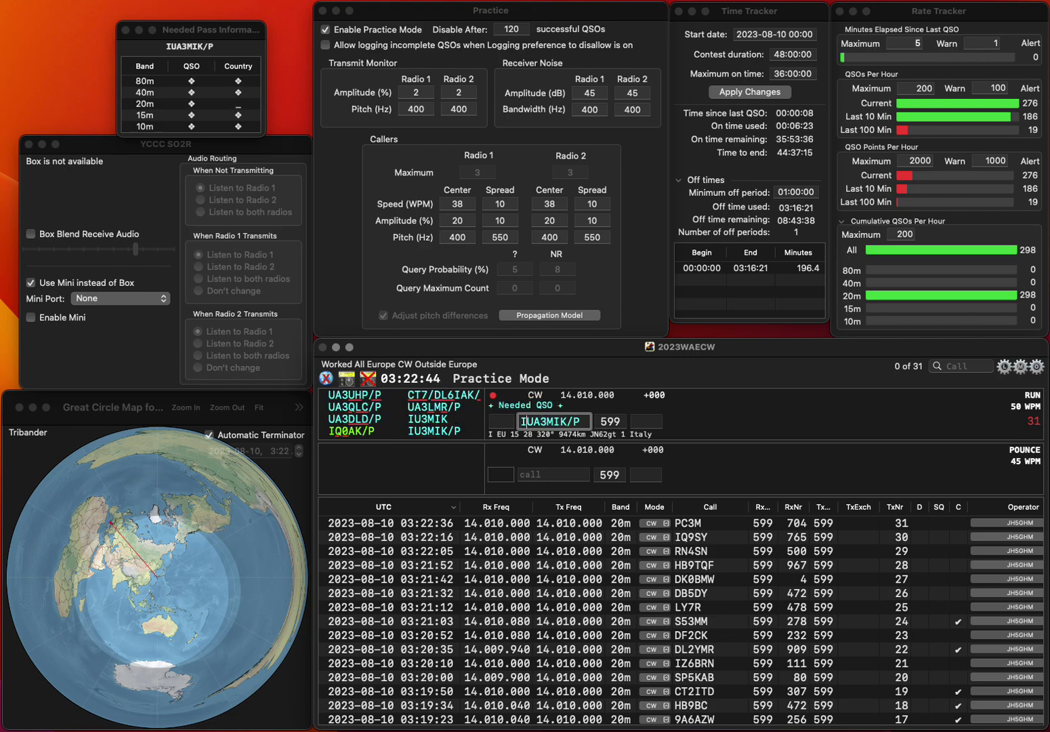
key(Right)
key(Delete)
key(Return)
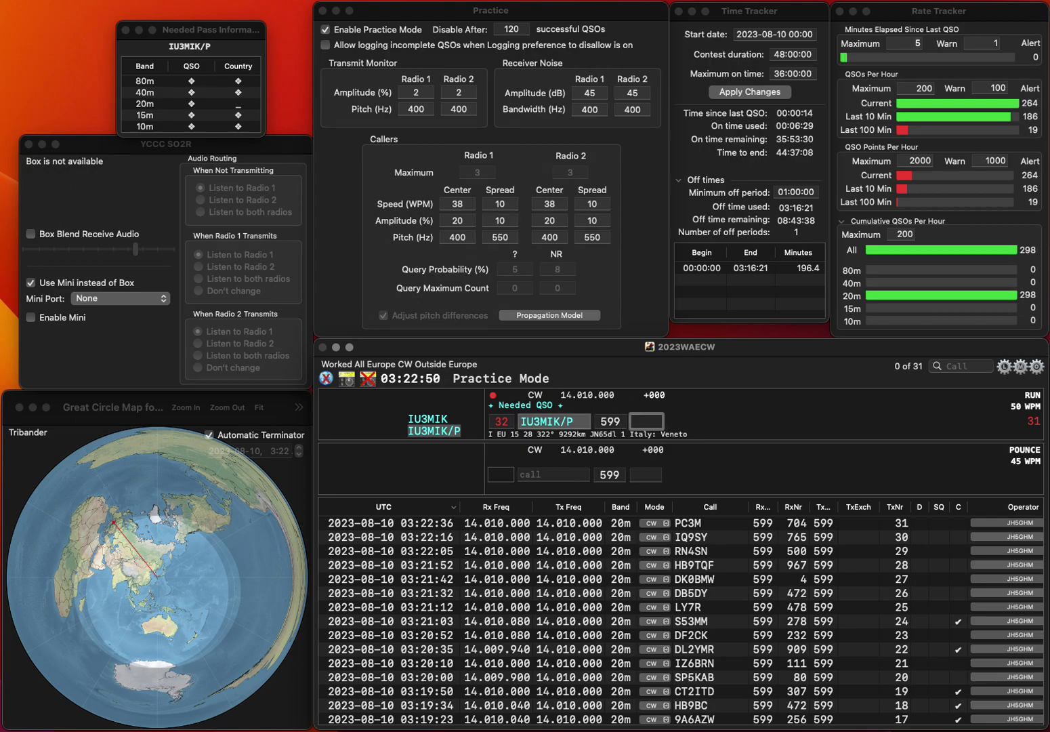
text(33)
key(Return)
- Work DF6JF on the run radio and log the contact with received number 317
text(DF6JF)
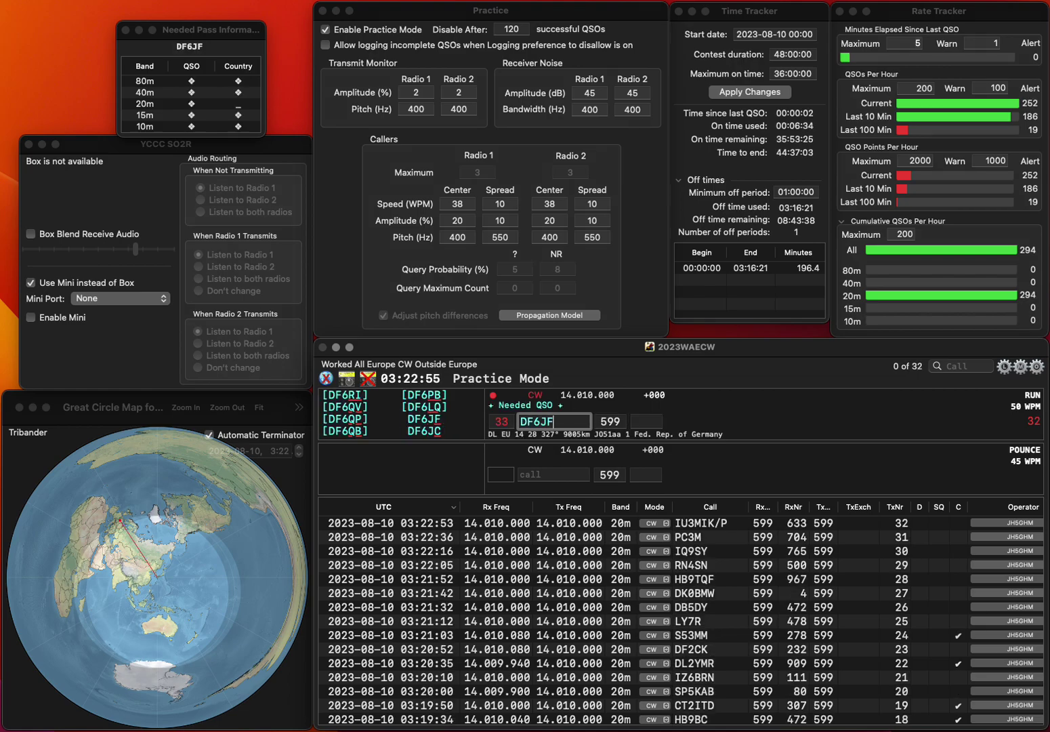
key(Return)
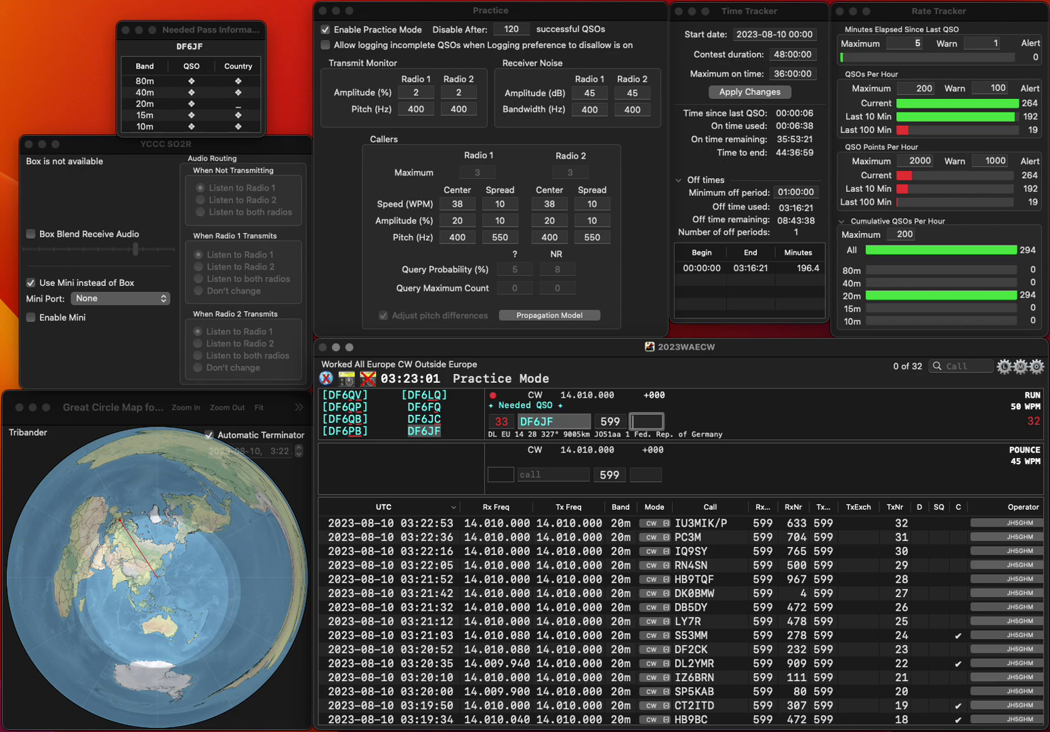
text(317)
key(Return)
text(G)
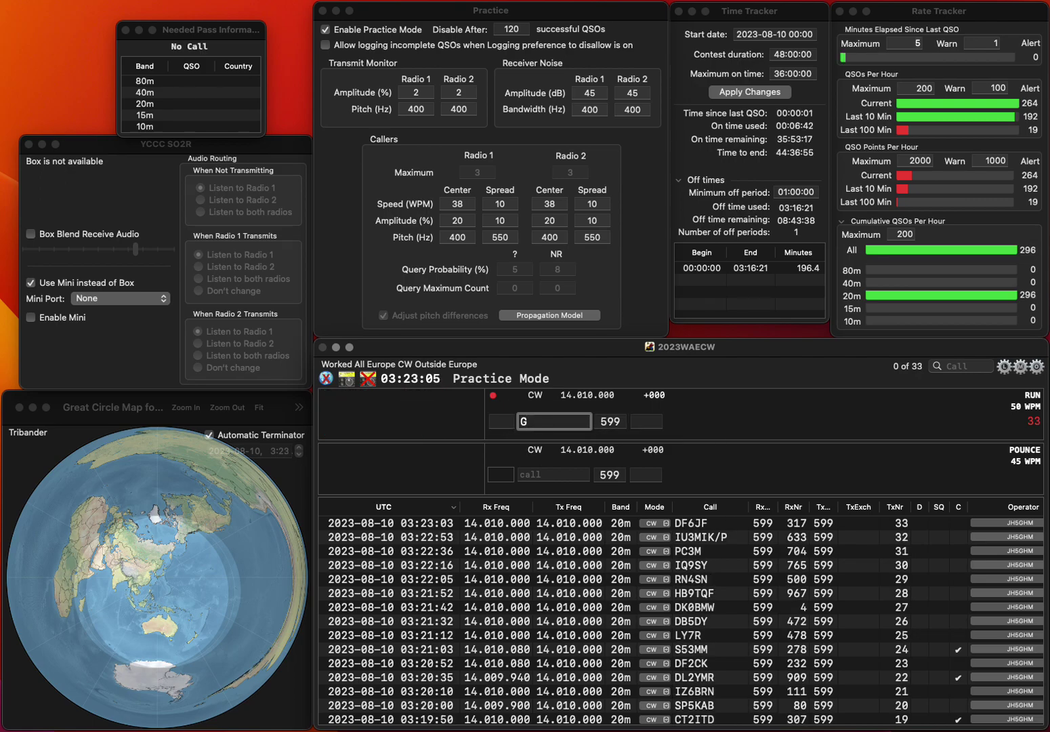
text(8HLE)
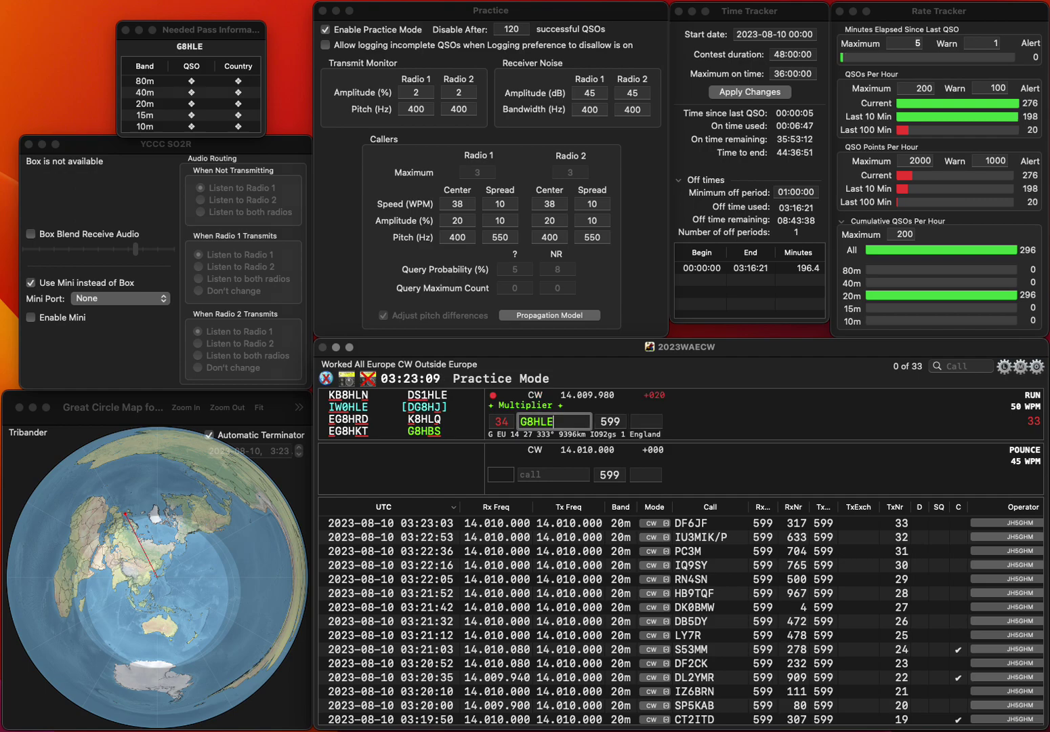
key(Left)
key(Left)
key(BackSpace)
text(VP)
key(Delete)
key(Return)
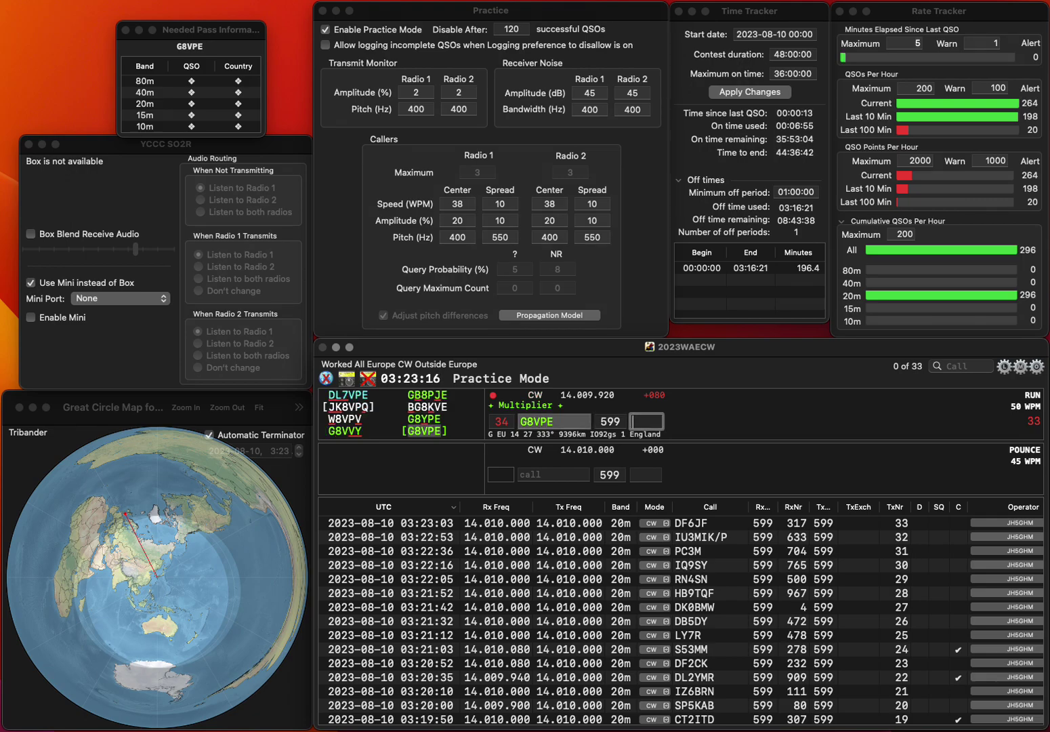
text(800)
key(Return)
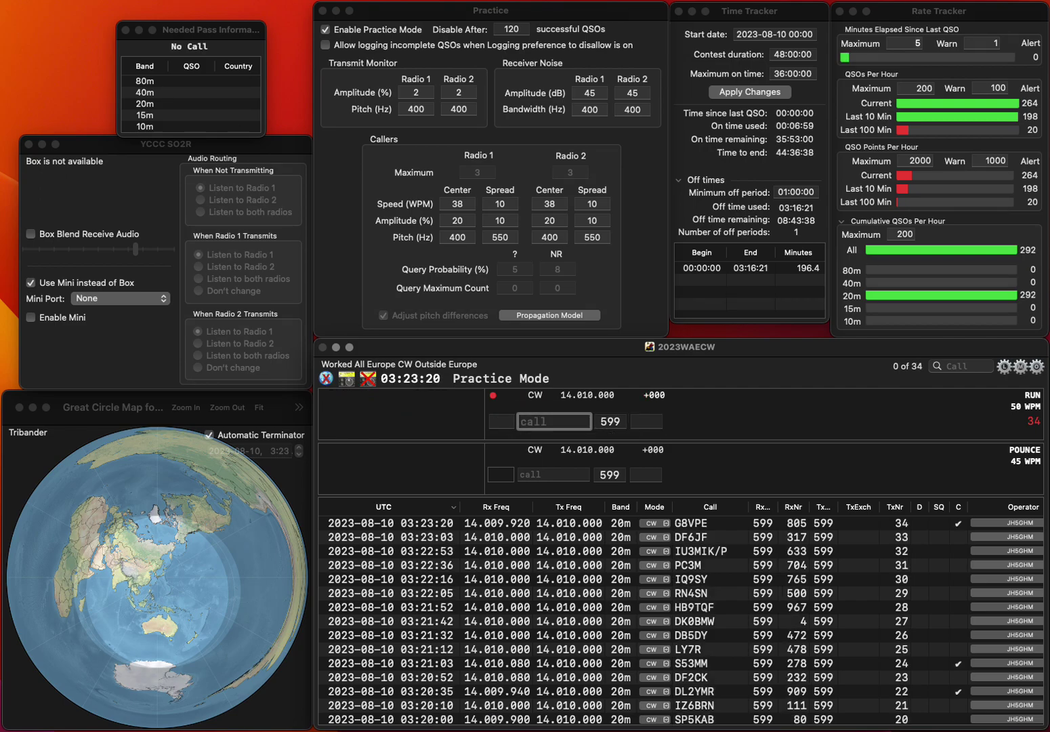
text(OK5)
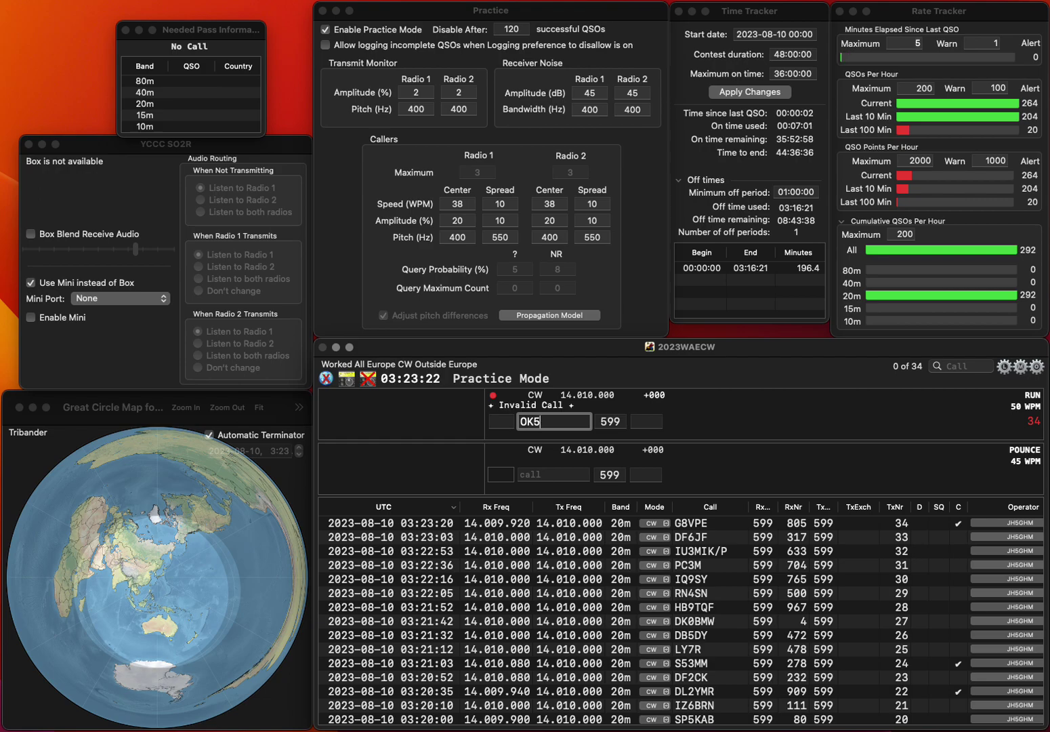
text(RC)
key(space)
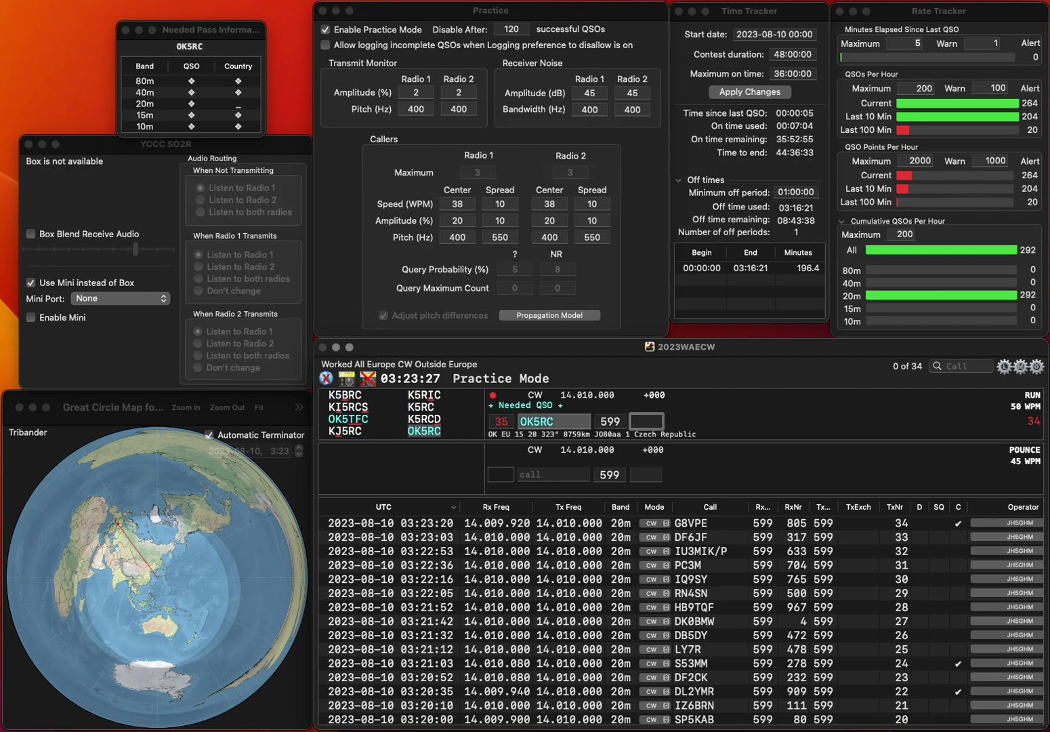
text(33)
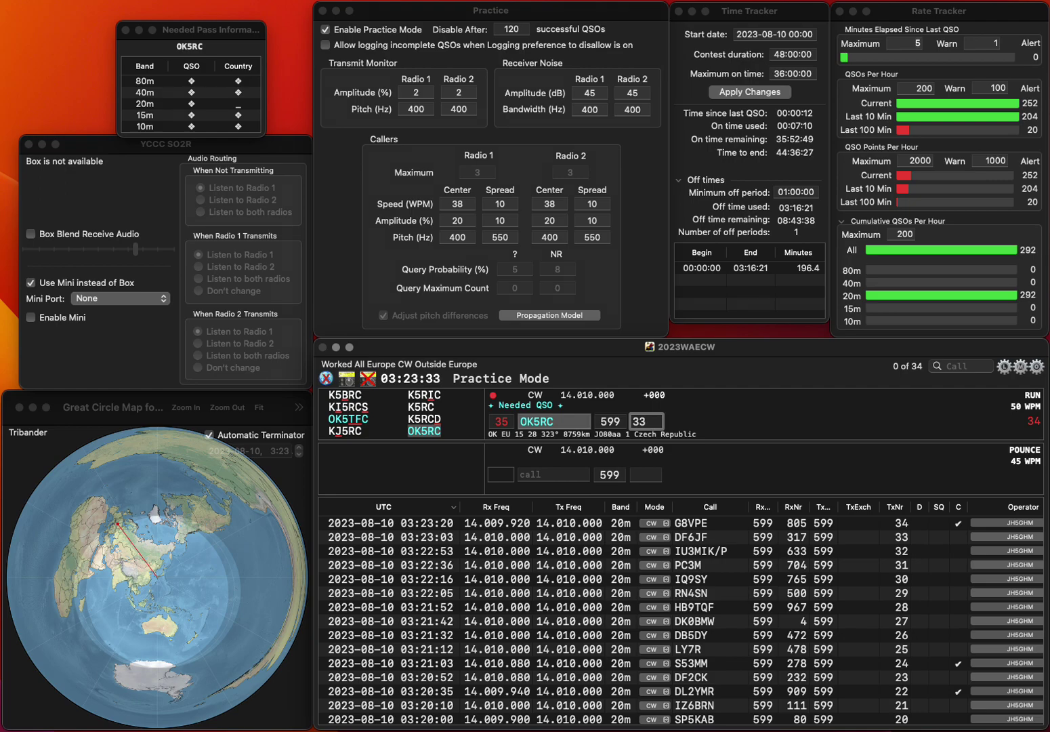
text(3)
key(Return)
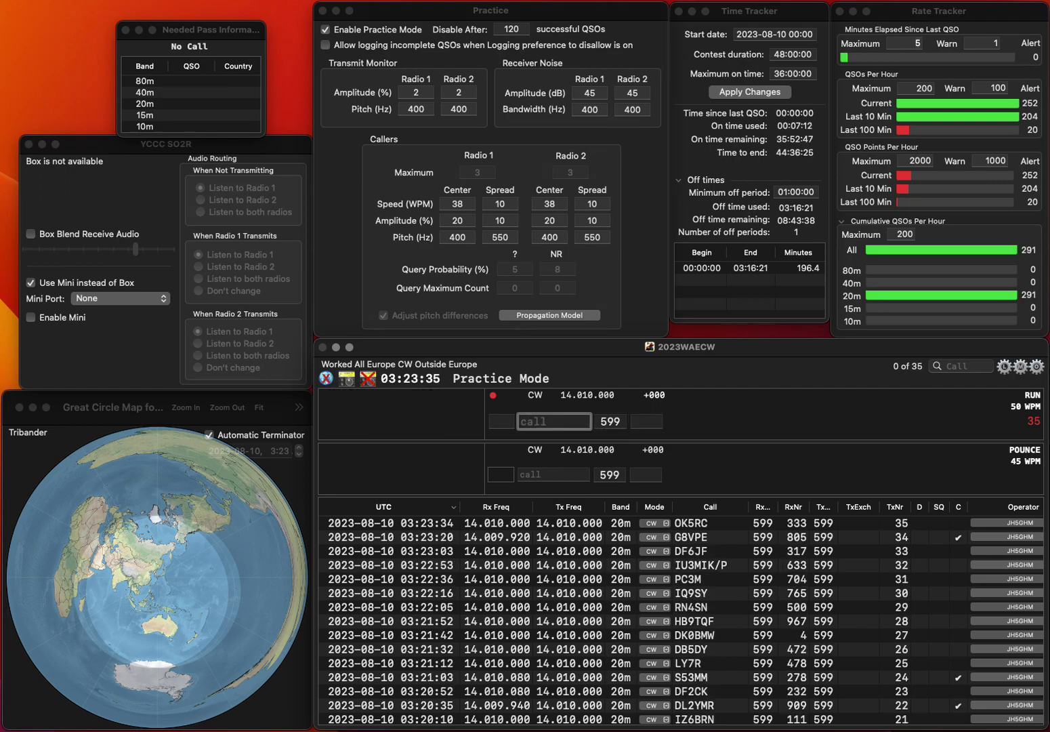
text(R1)
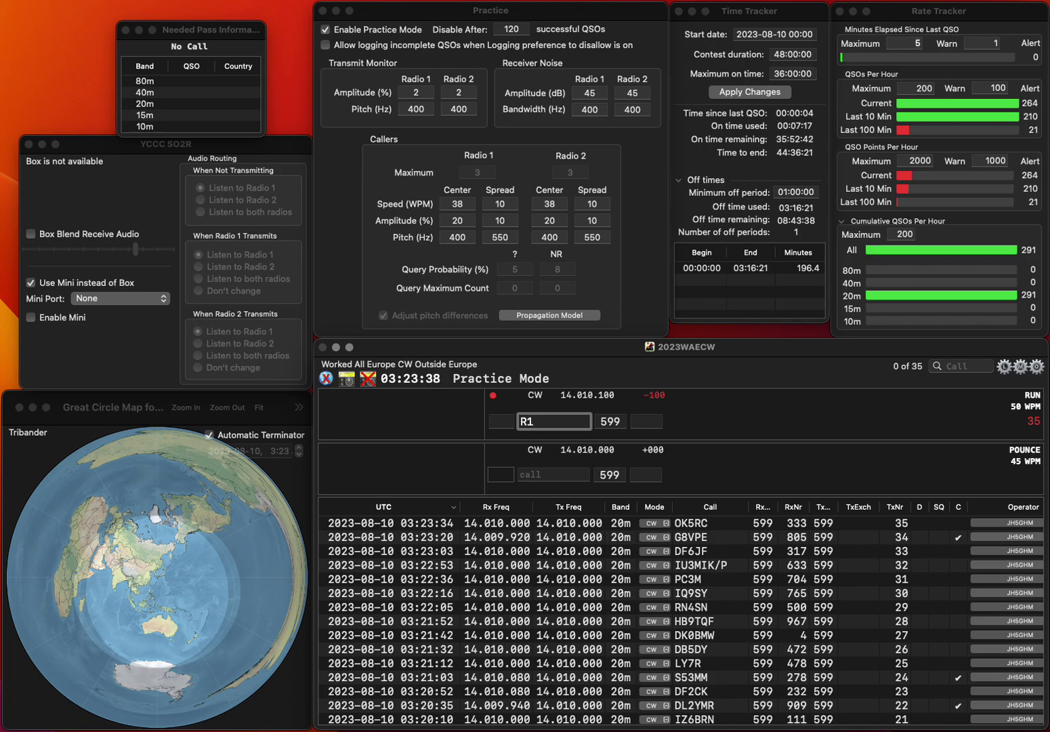
text(YY)
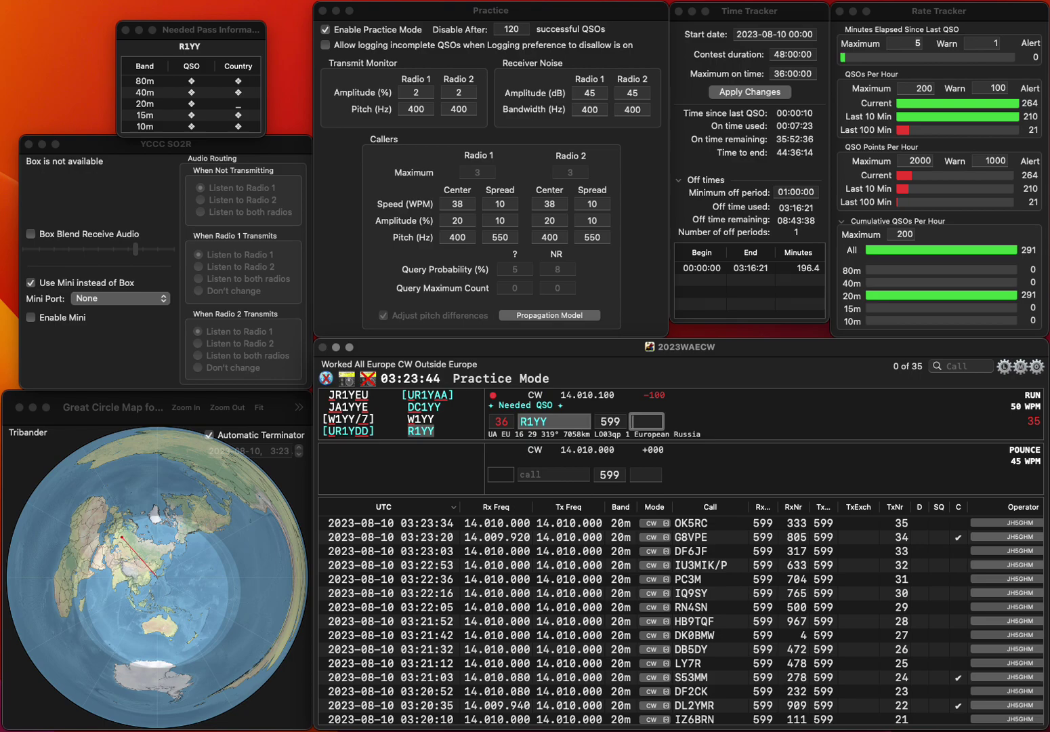
text(982)
key(Return)
- Work OE3HPW on the run radio and log the contact with received number 396
text(OE)
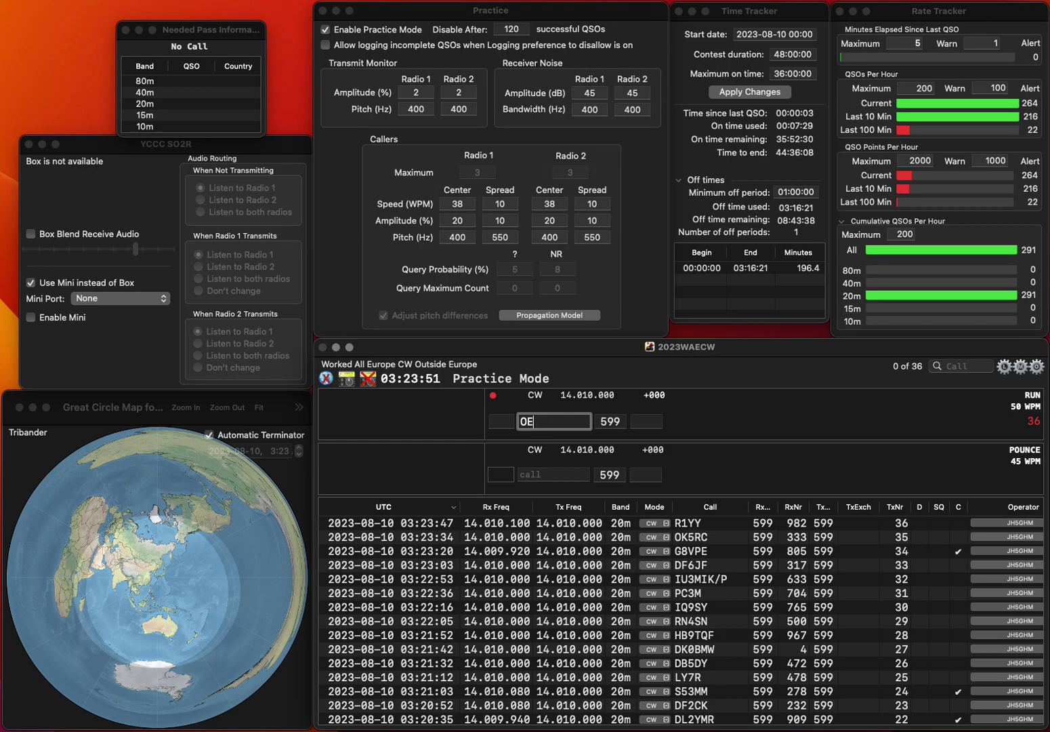
text(3HP)
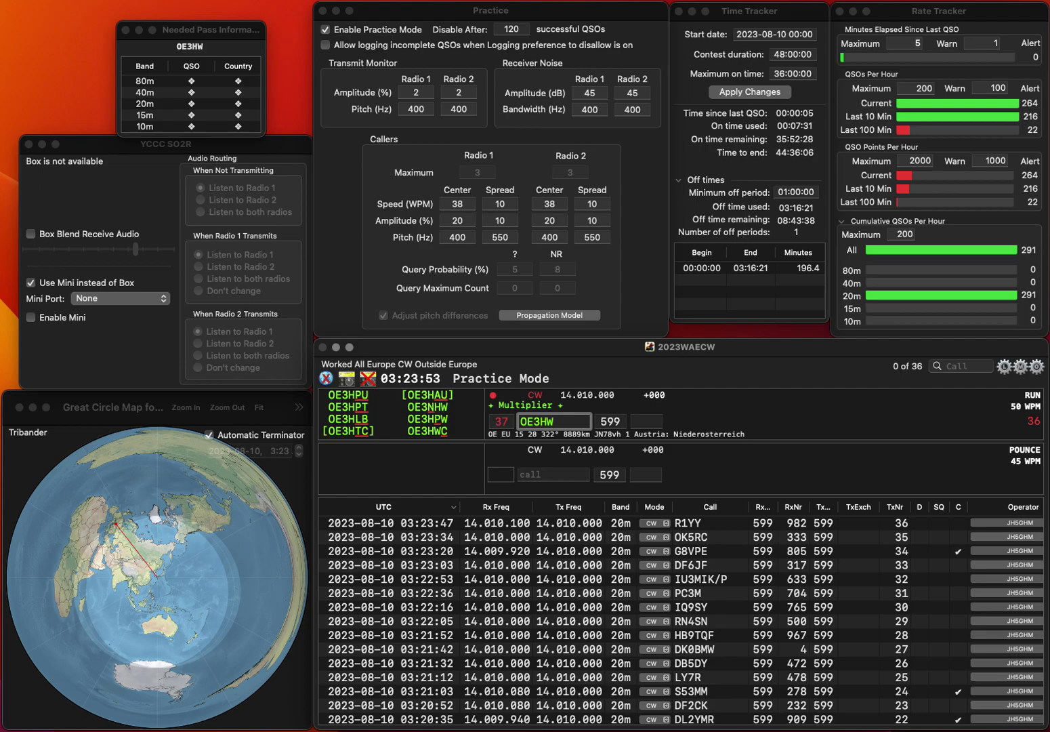
text(W)
key(space)
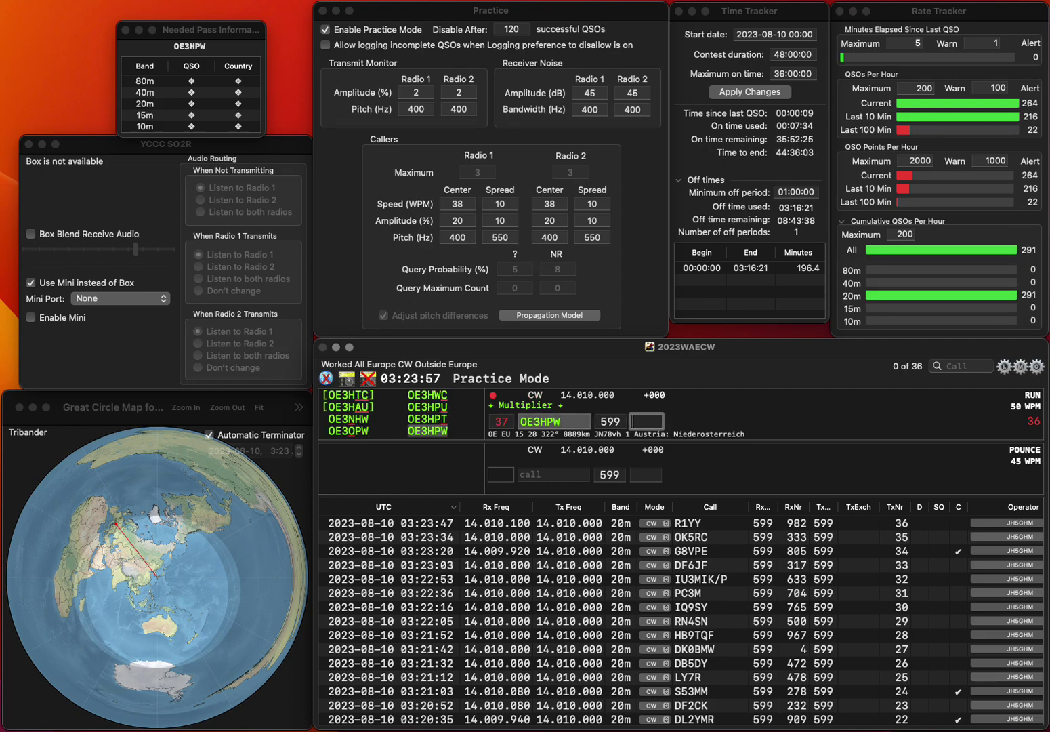
text(396)
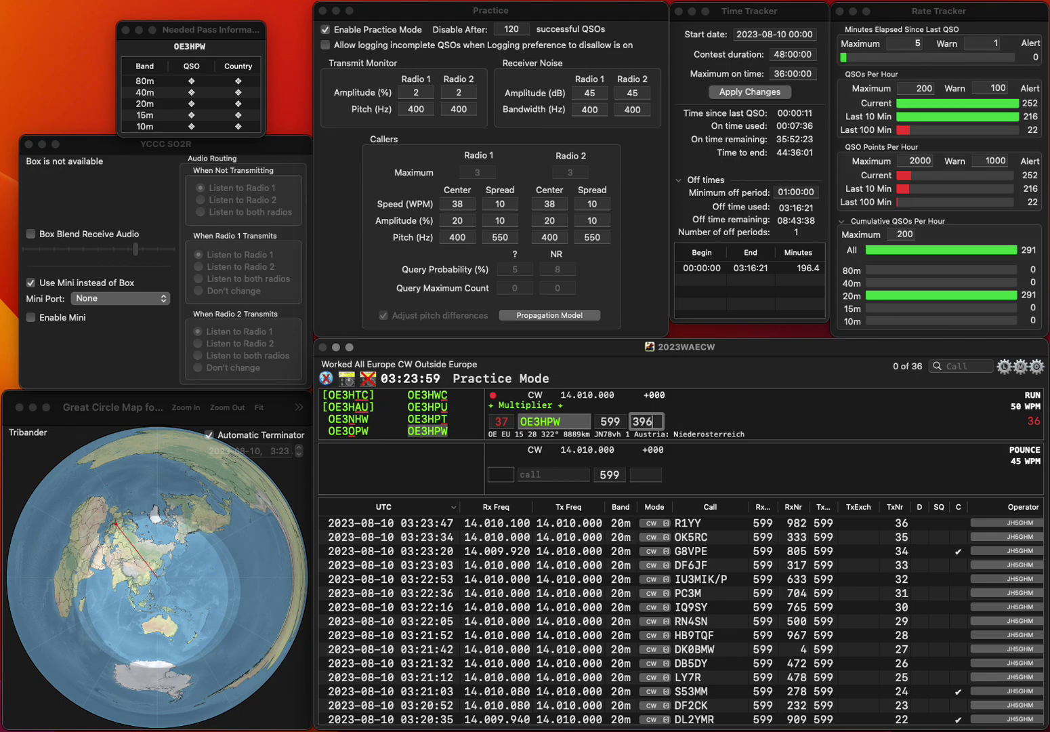
key(Return)
text(EAHRM)
click(533, 421)
text(5)
key(Return)
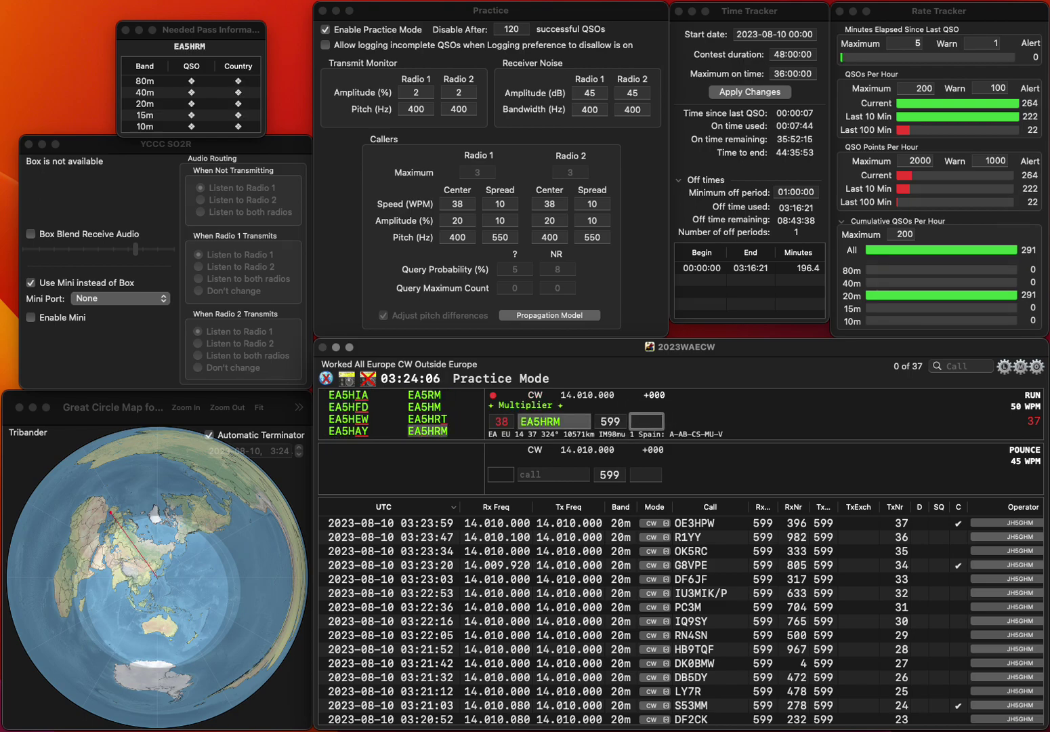
text(14)
key(Return)
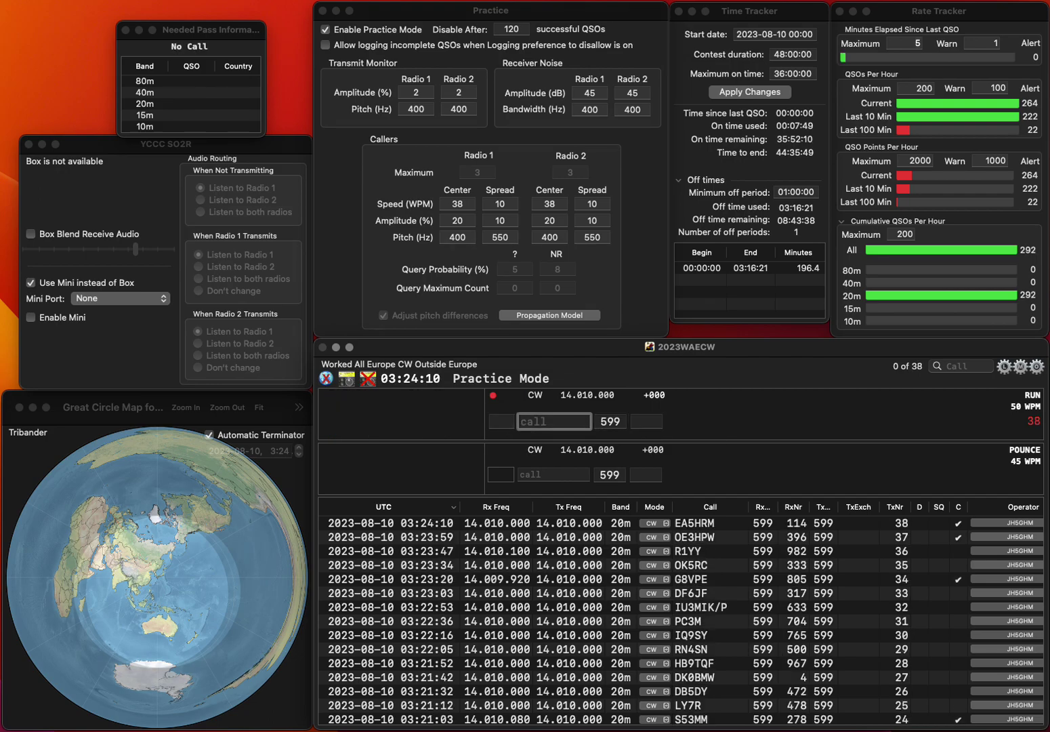
text(US5EF)
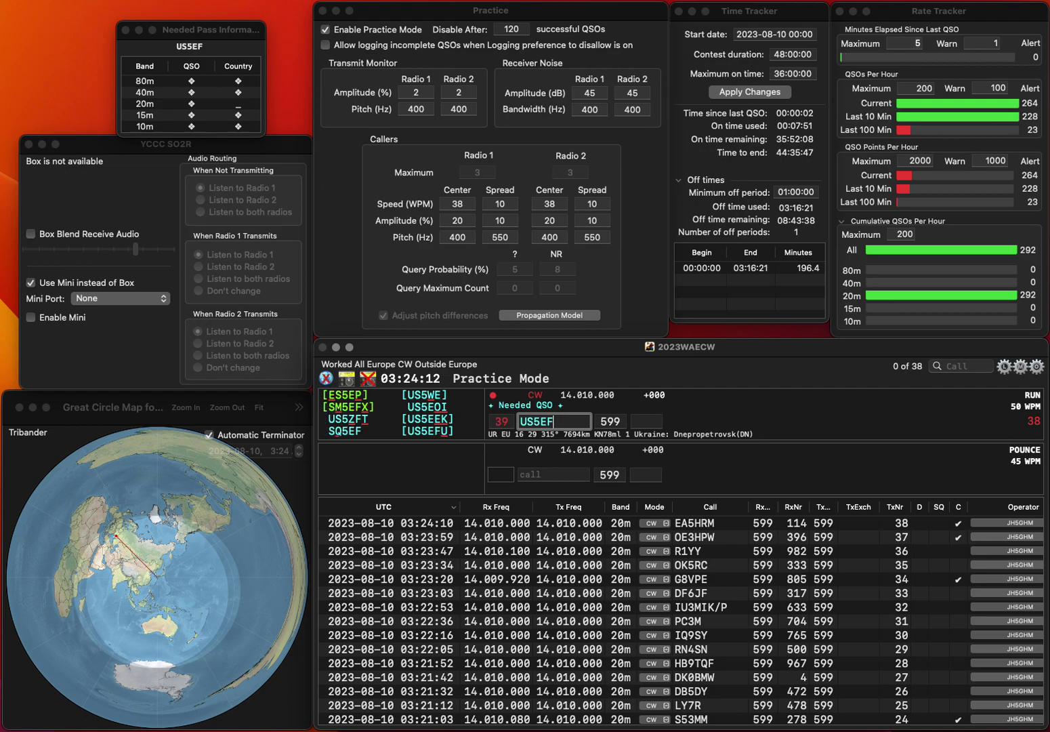
text(U)
key(Return)
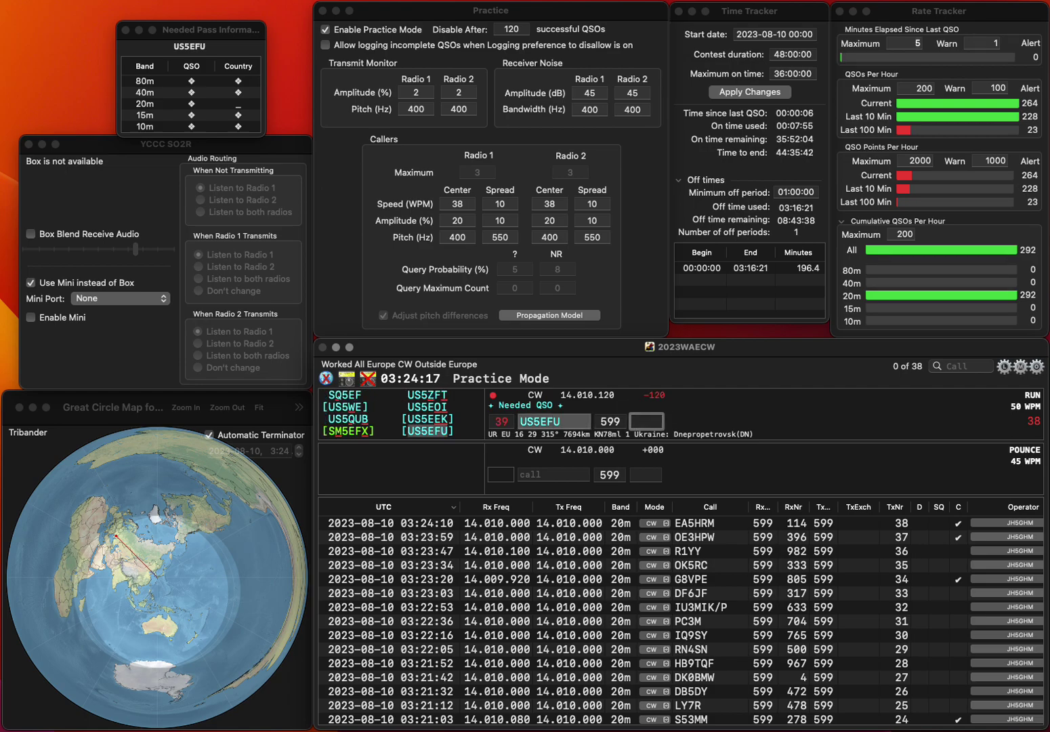
text(98)
key(Return)
text(G4IUA)
key(Return)
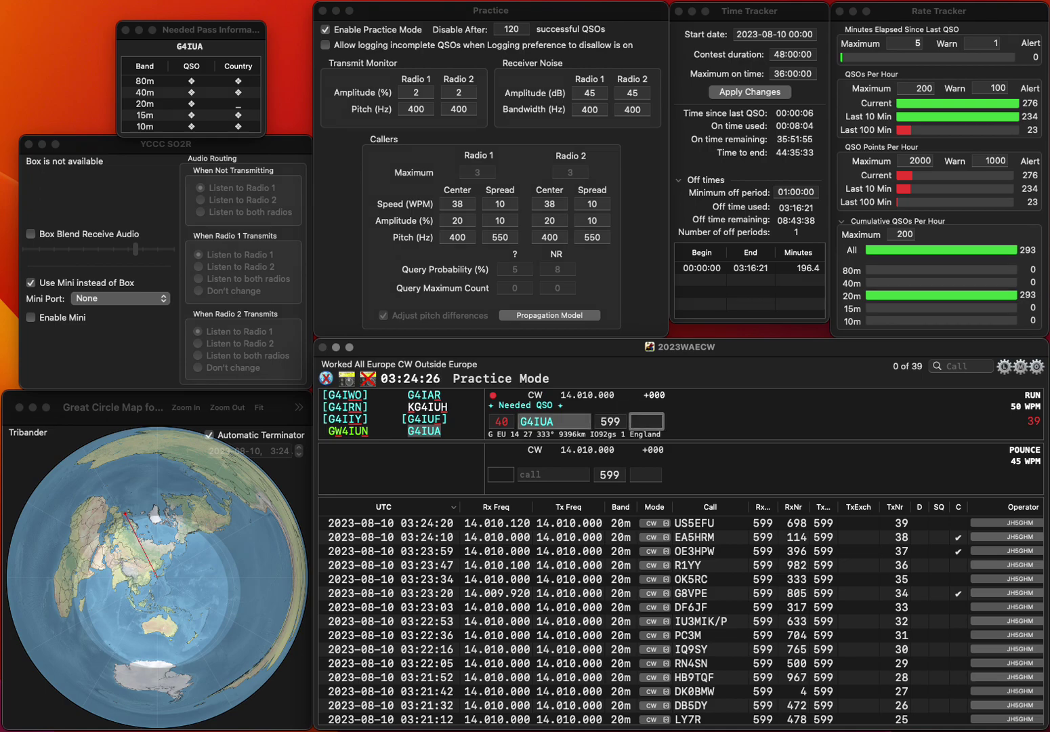
text(277)
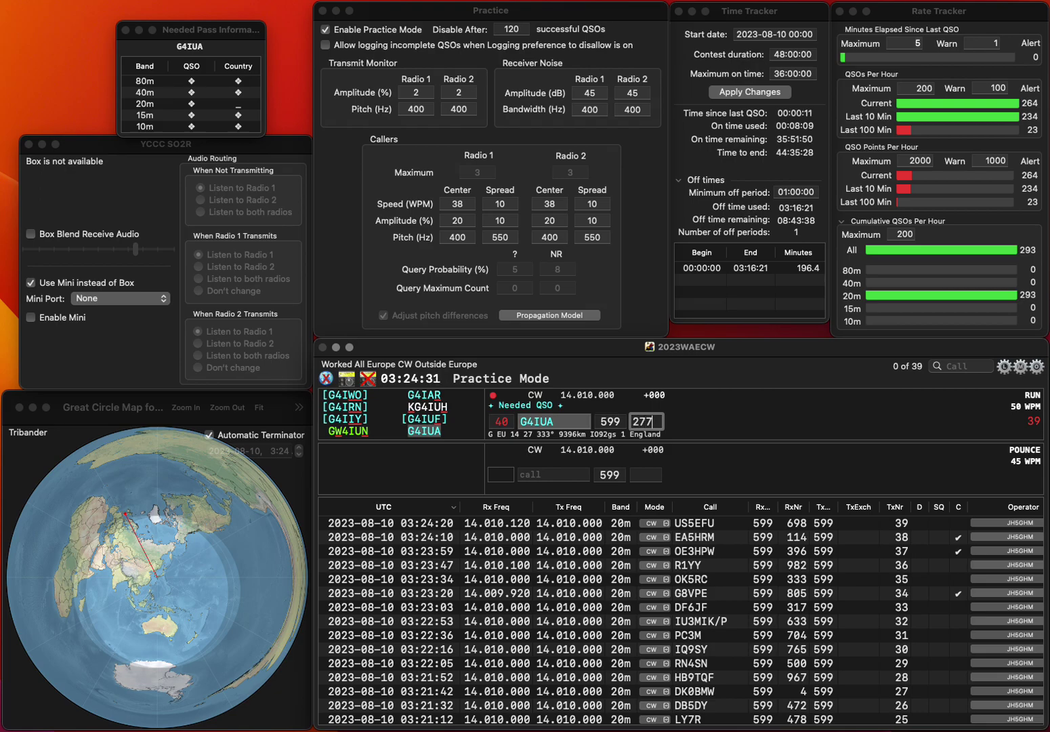
key(Return)
- Work IK1CJO on the run radio and log the contact with received number 255
text(IK1CJO)
key(Return)
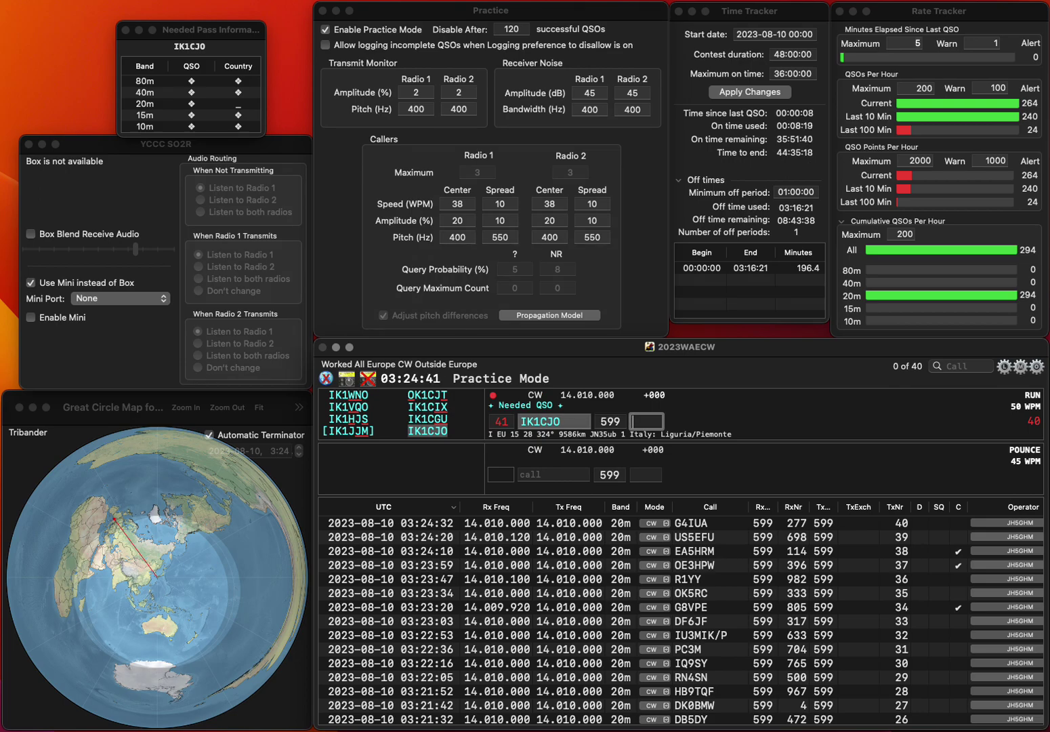
text(55)
key(Return)
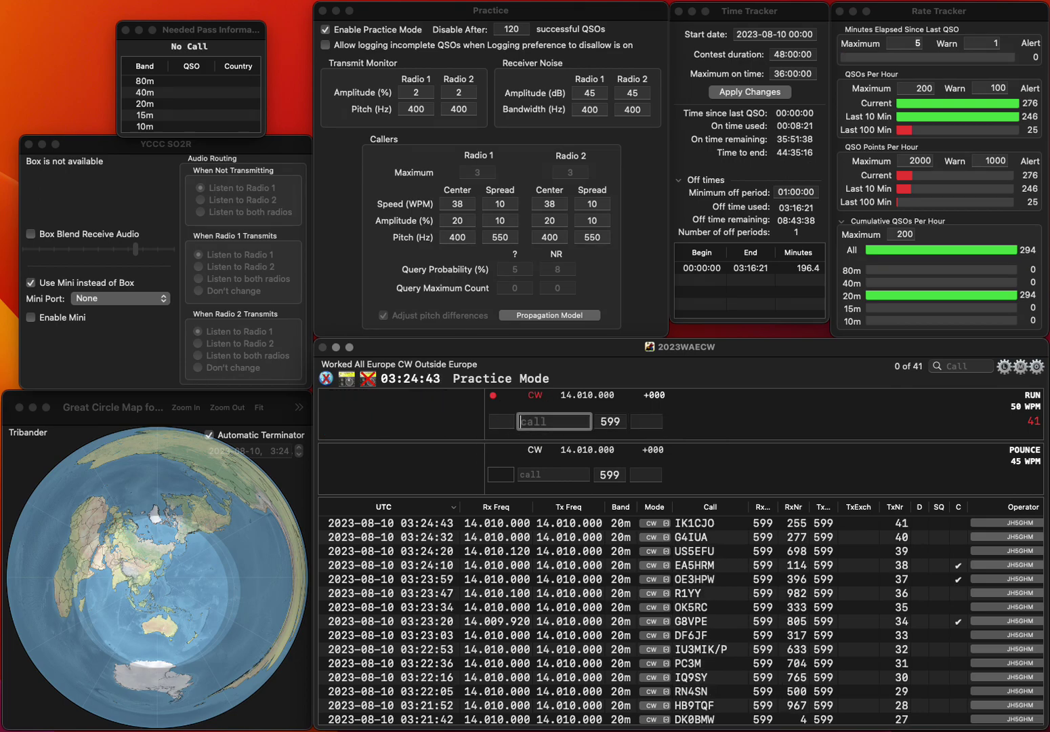
text(OH2)
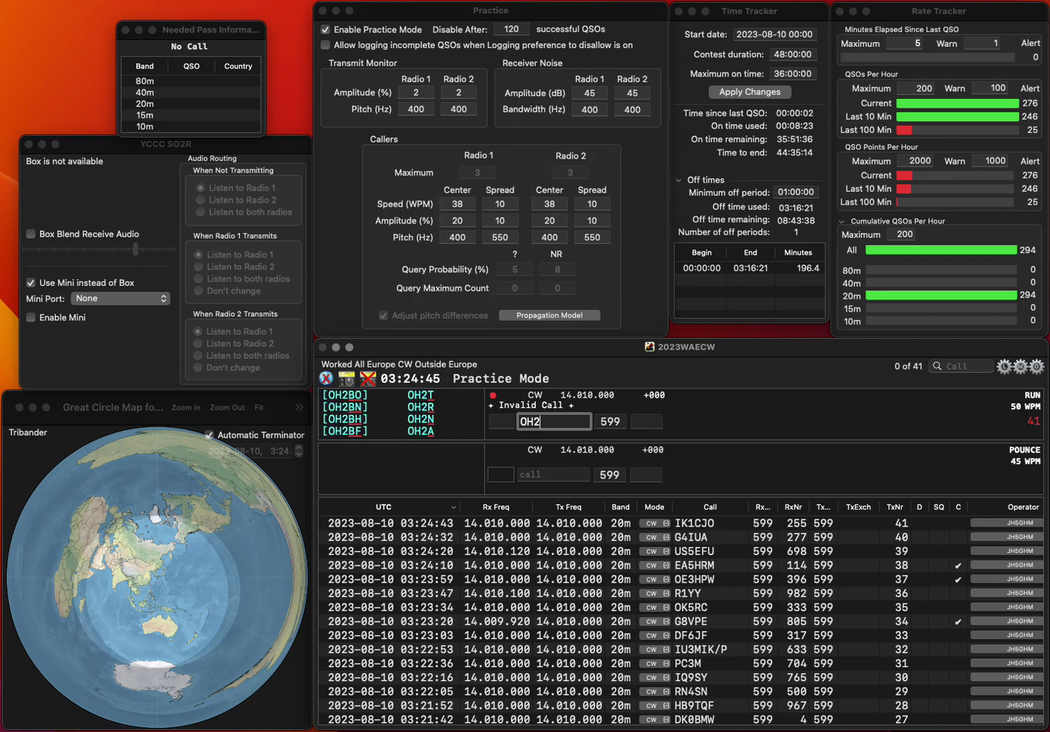
text(BCI)
key(Return)
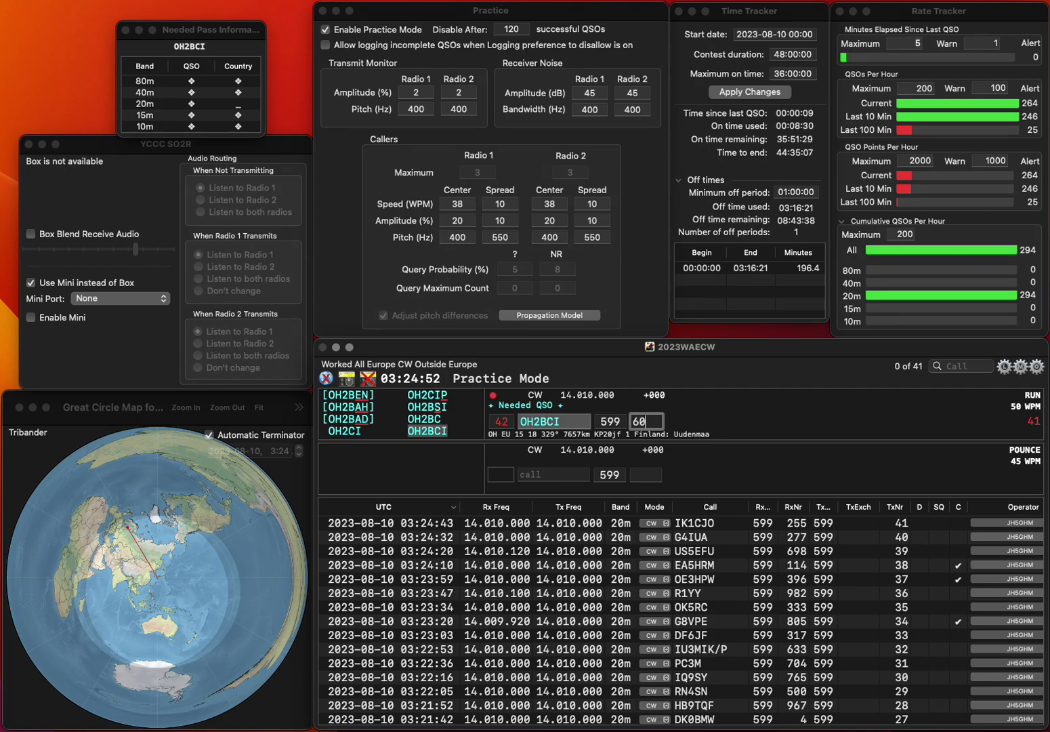
text(605)
key(Return)
text(EA2D)
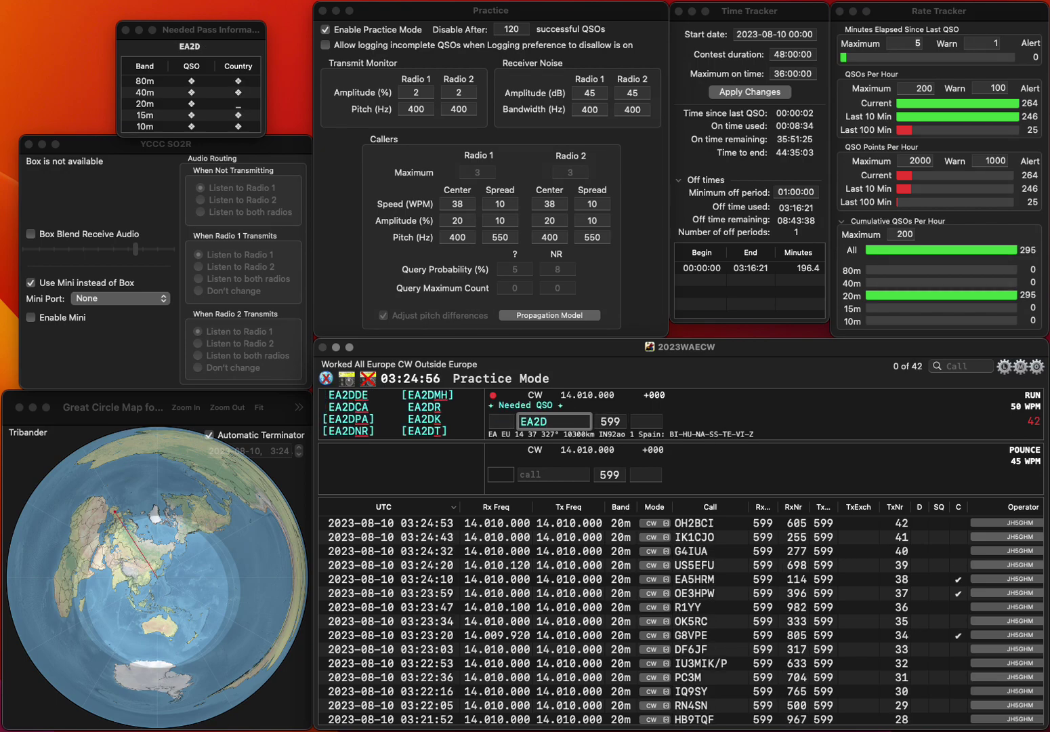
key(BackSpace)
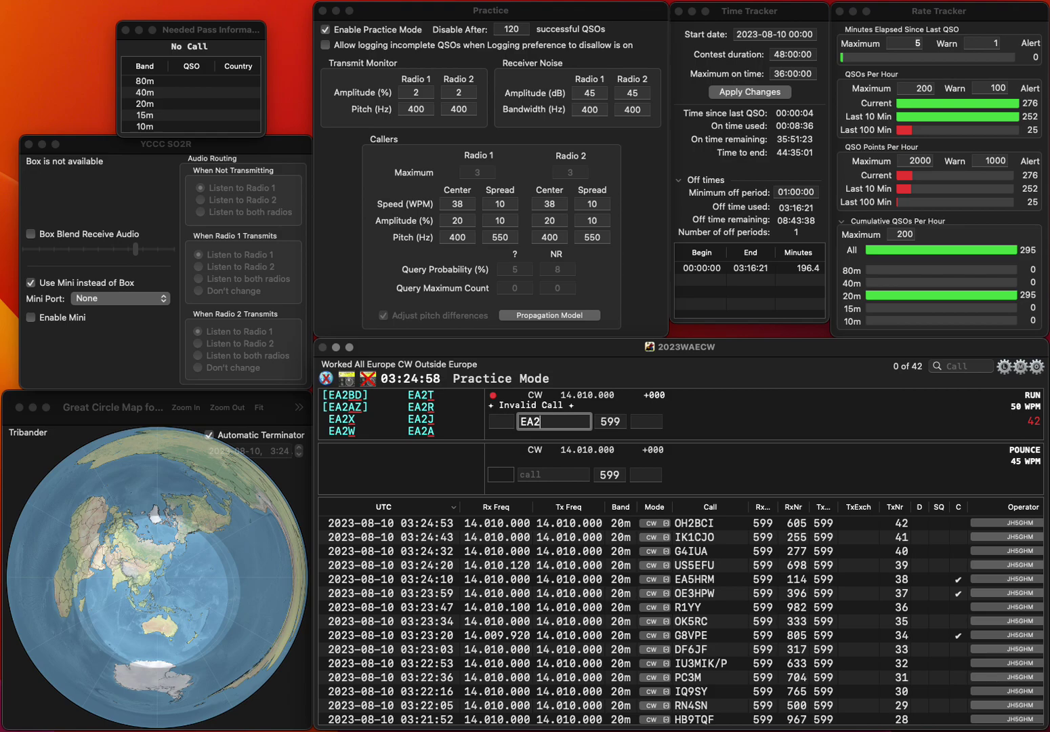
text(BHK)
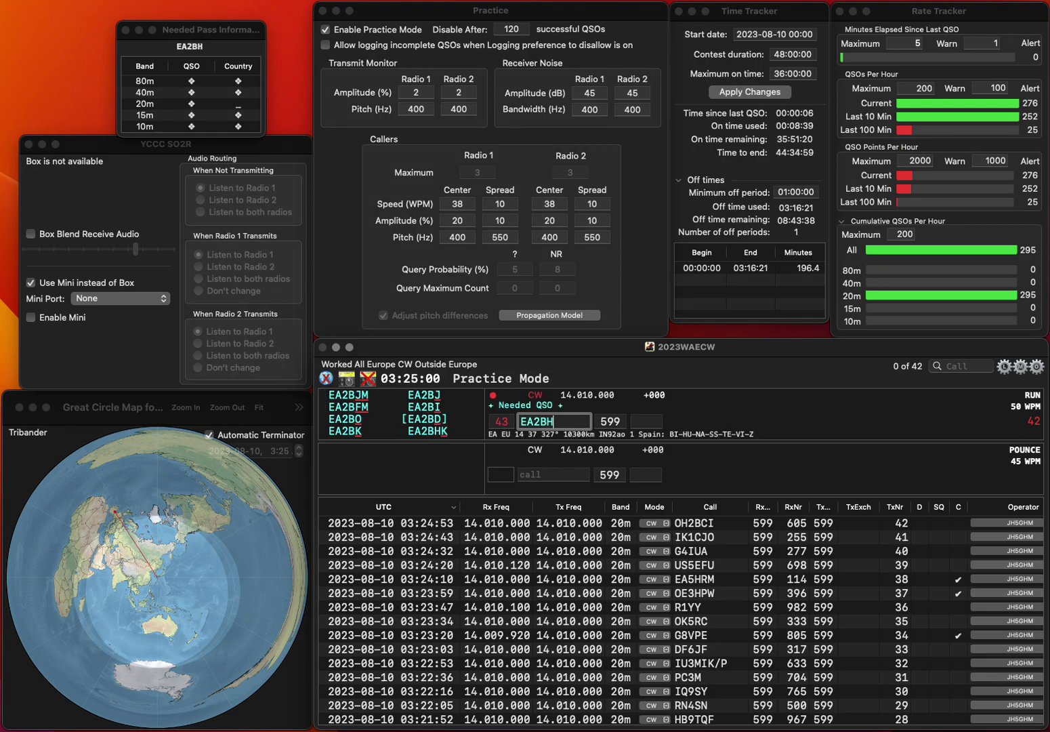
key(Return)
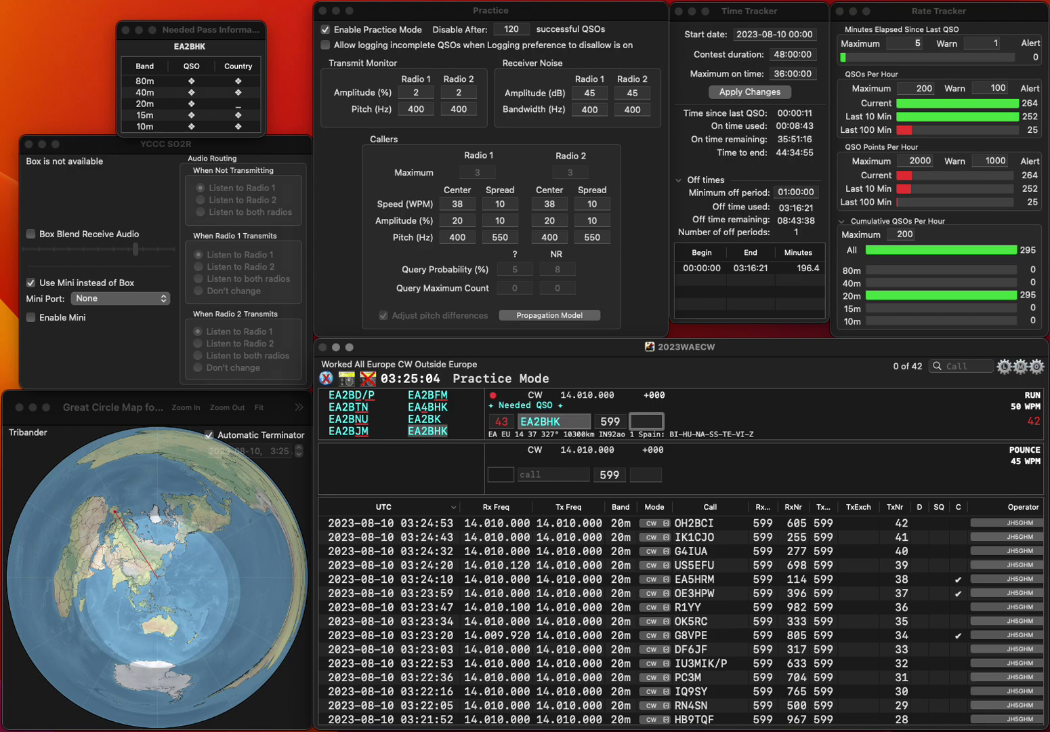
text(648)
key(Return)
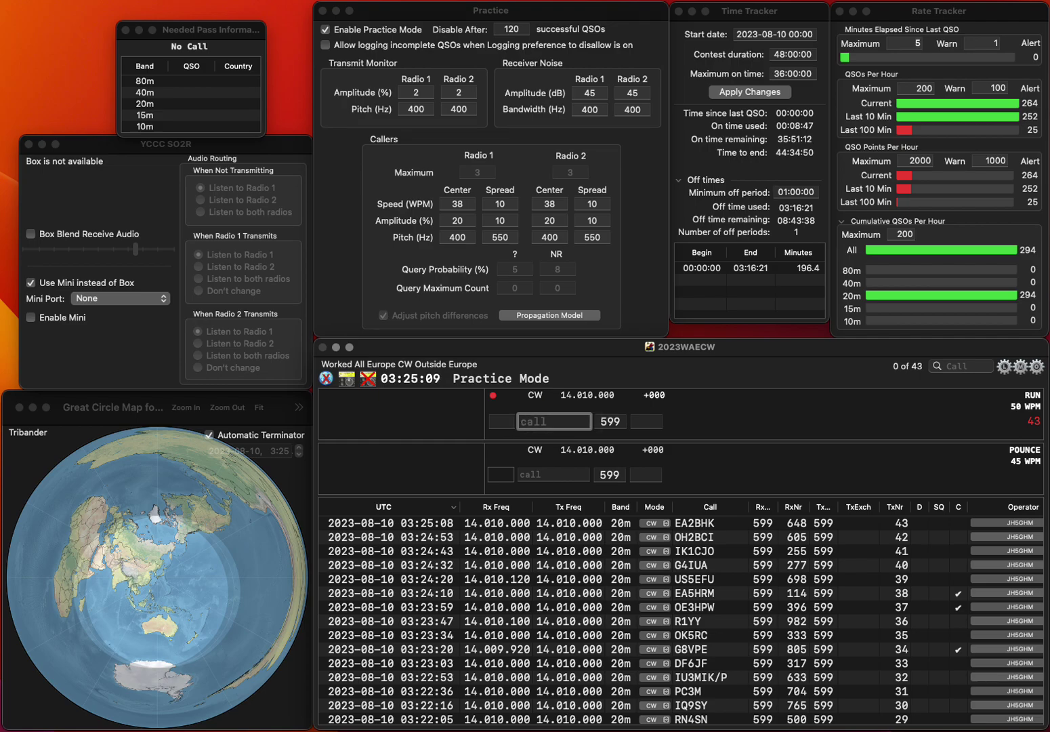
- Work EA5GXI on the run radio and log the contact with received number 438
text(EA5G)
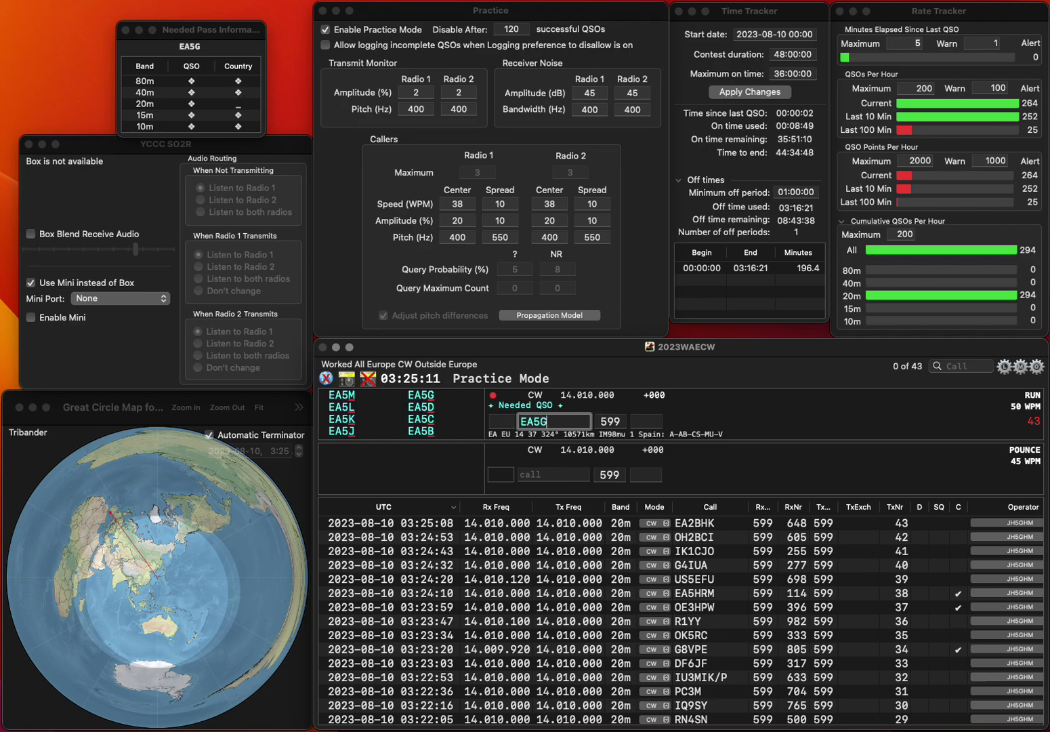
text(XI)
key(space)
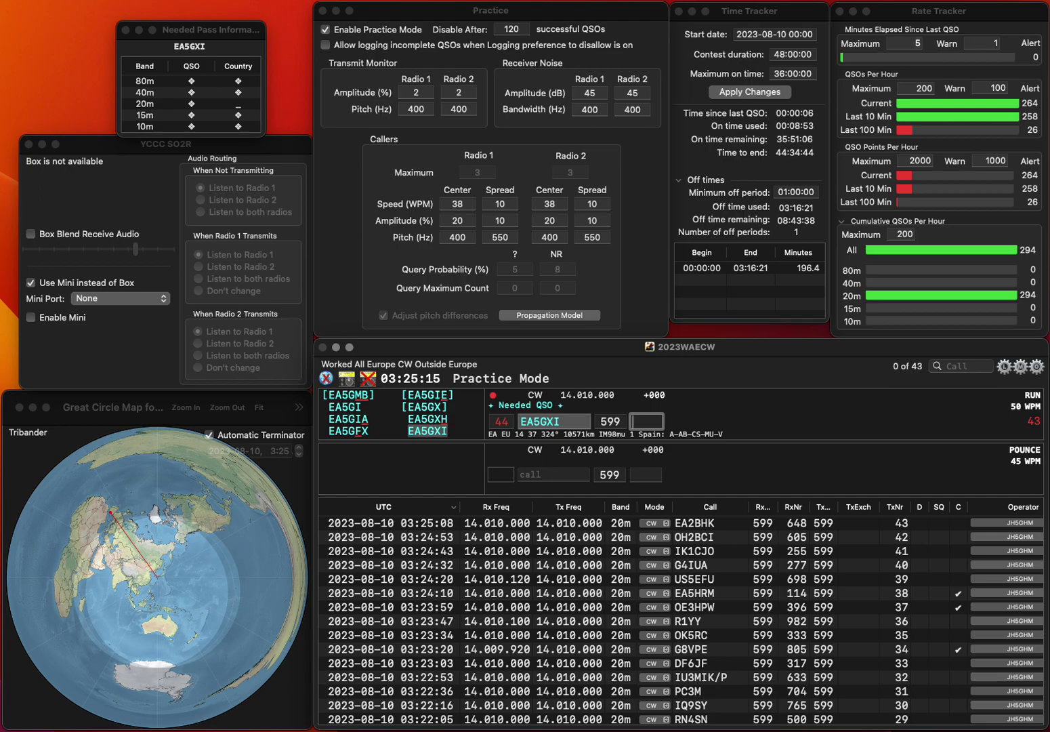
text(438)
key(Return)
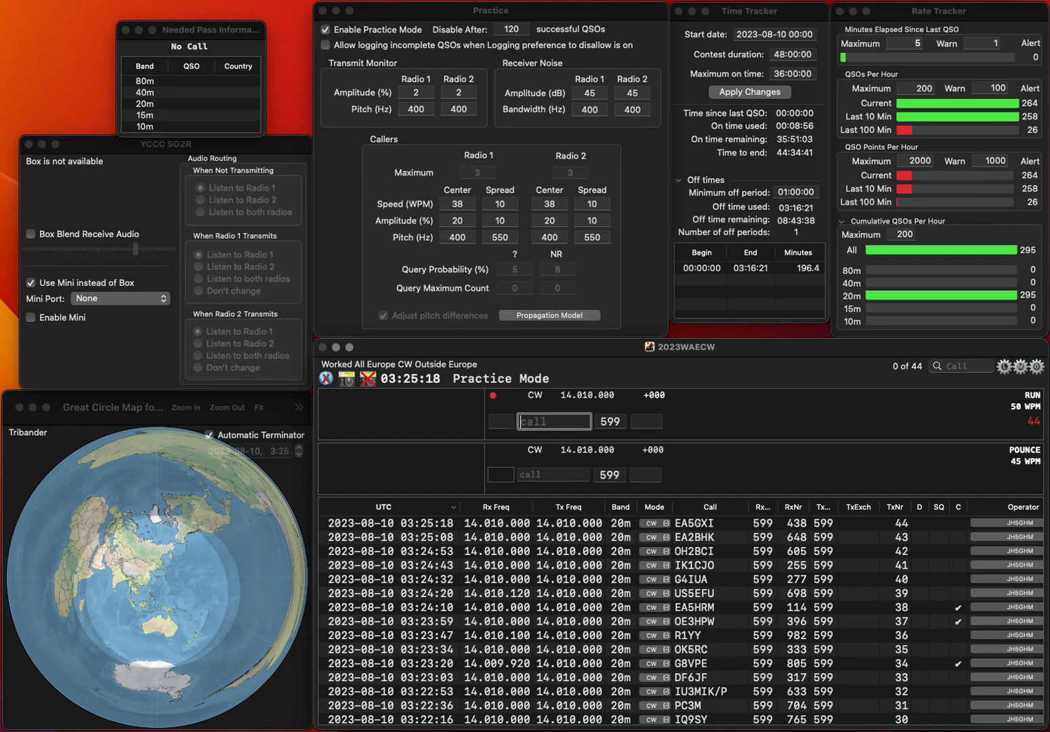
text(RW6AEW)
key(Return)
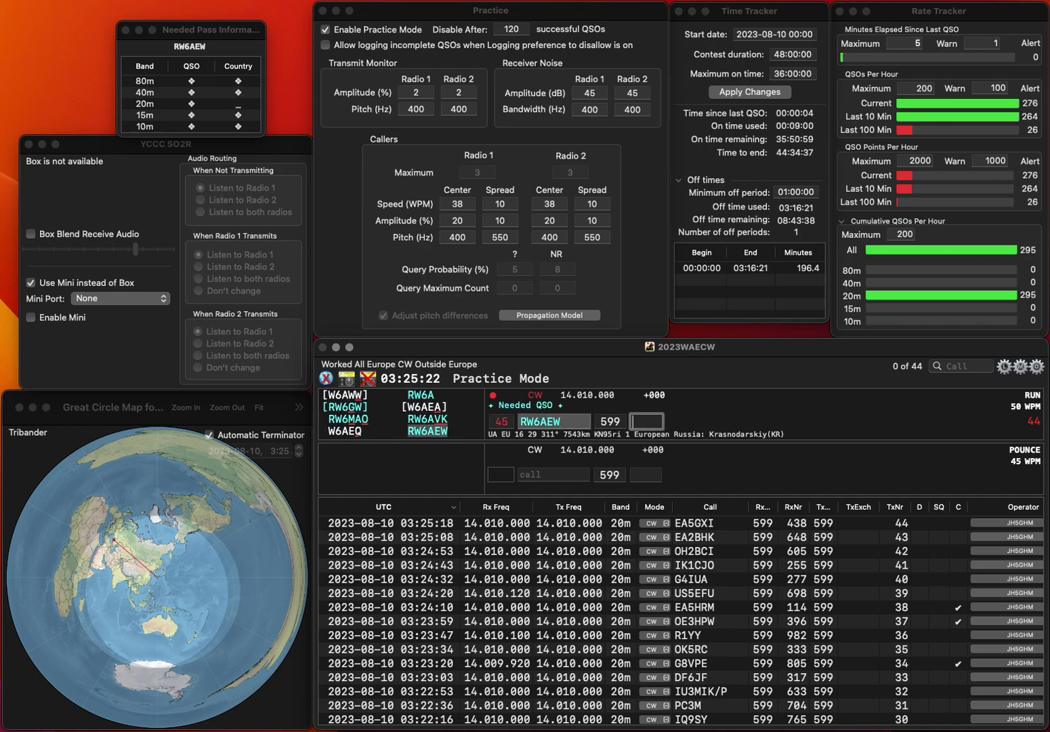
text(518)
key(Return)
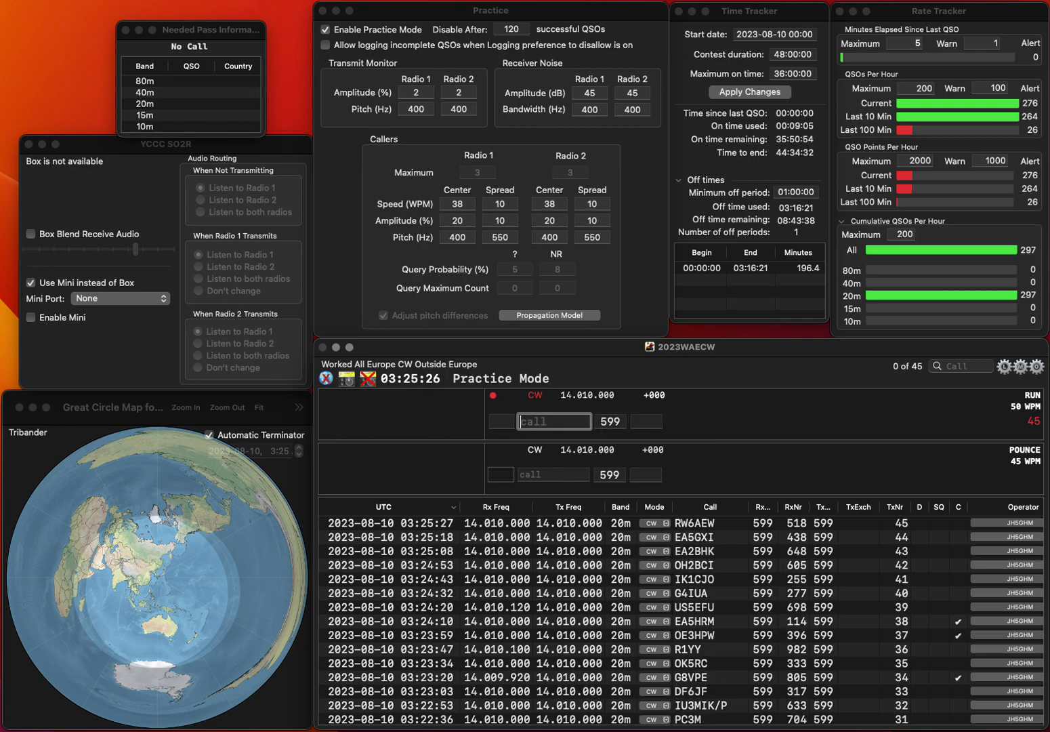
text(DRBV)
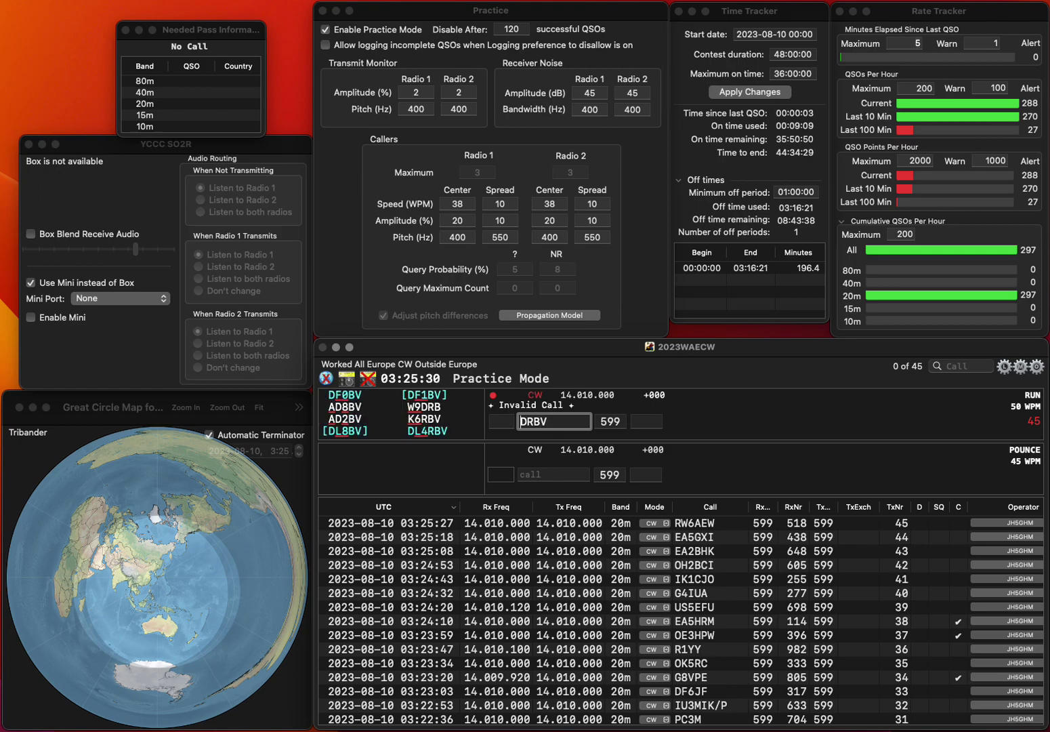
text(L4)
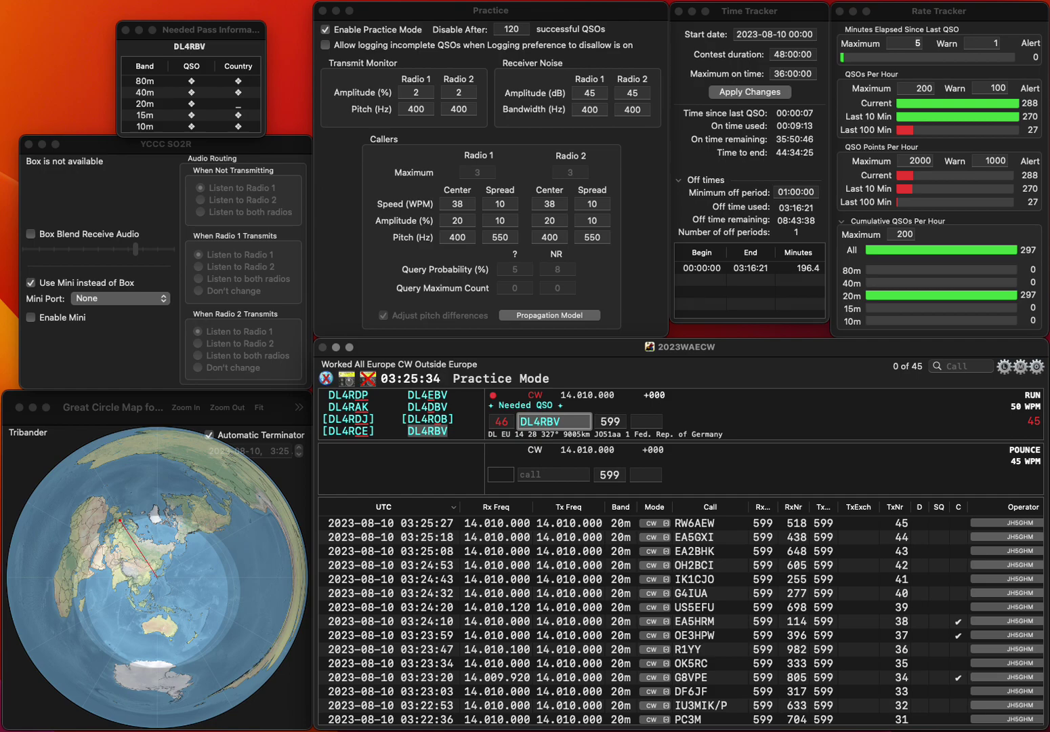
key(Tab)
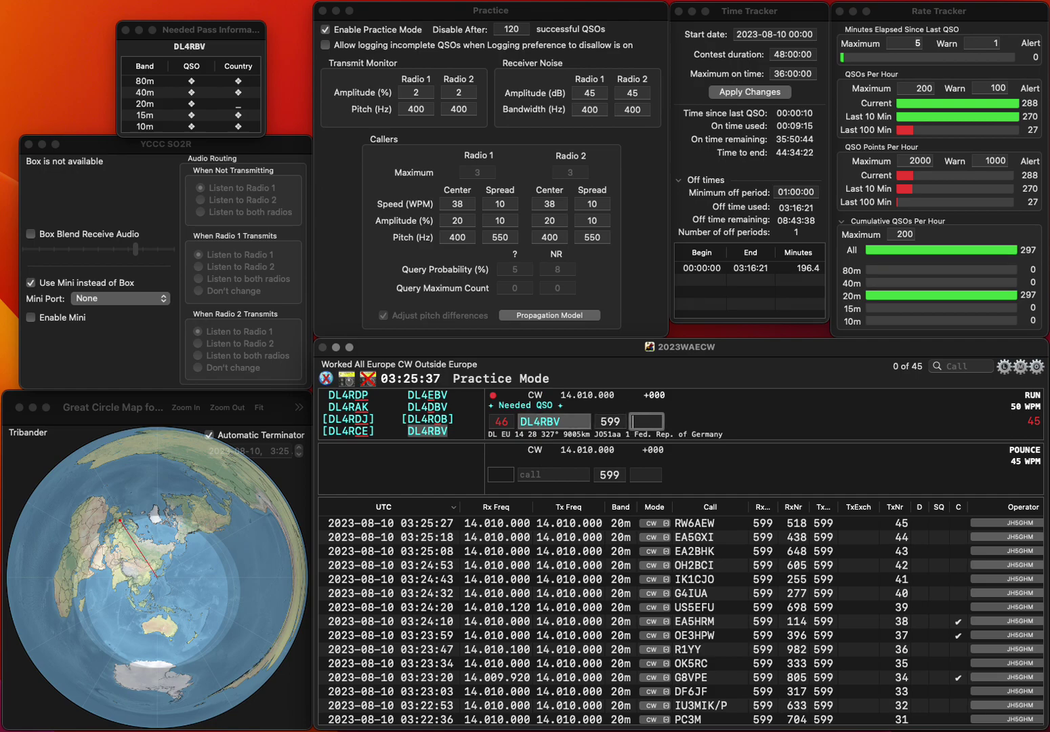
text(724)
key(Return)
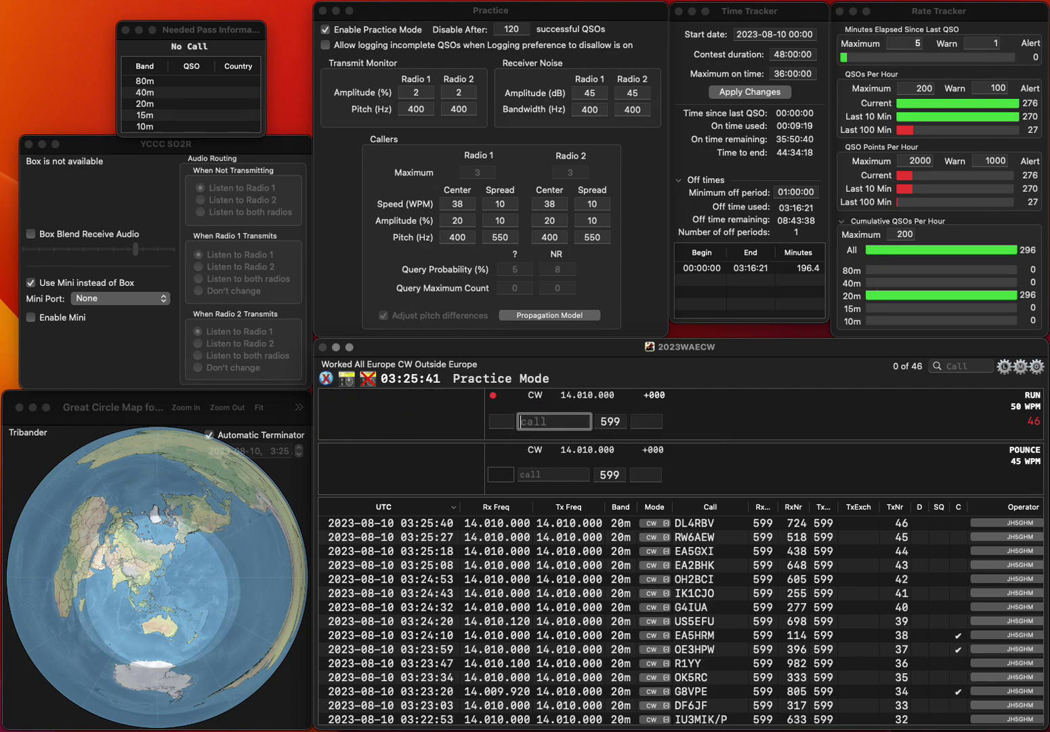
- Work OL1R on the run radio and log the contact with received number 697
text(OL1R)
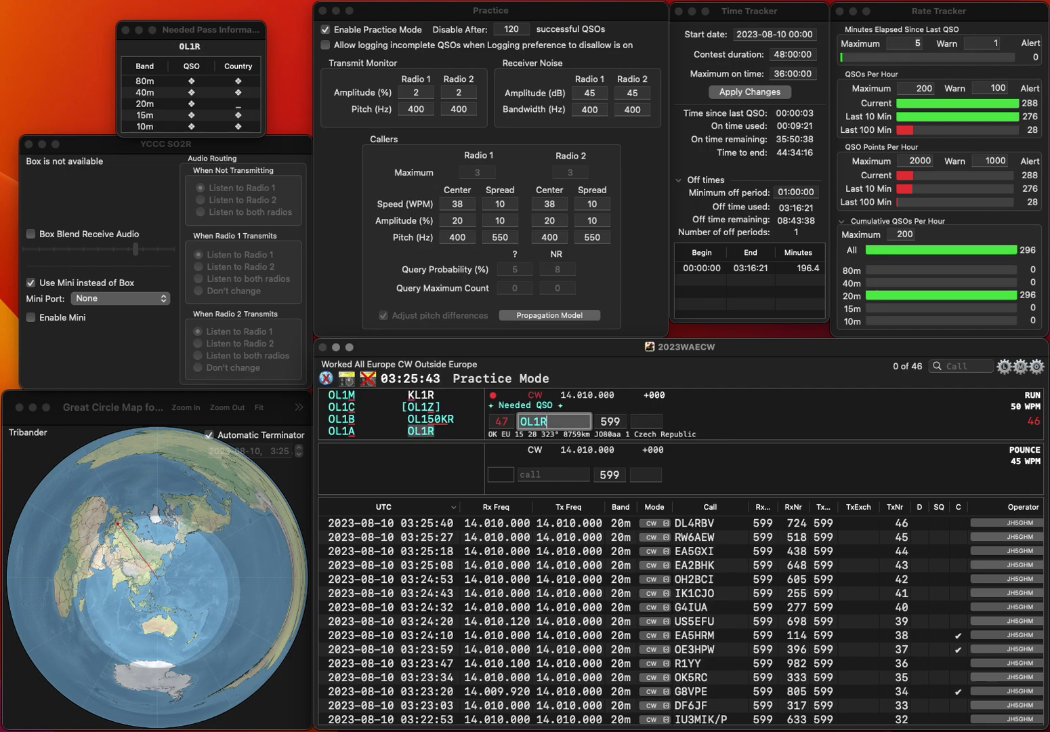
key(Tab)
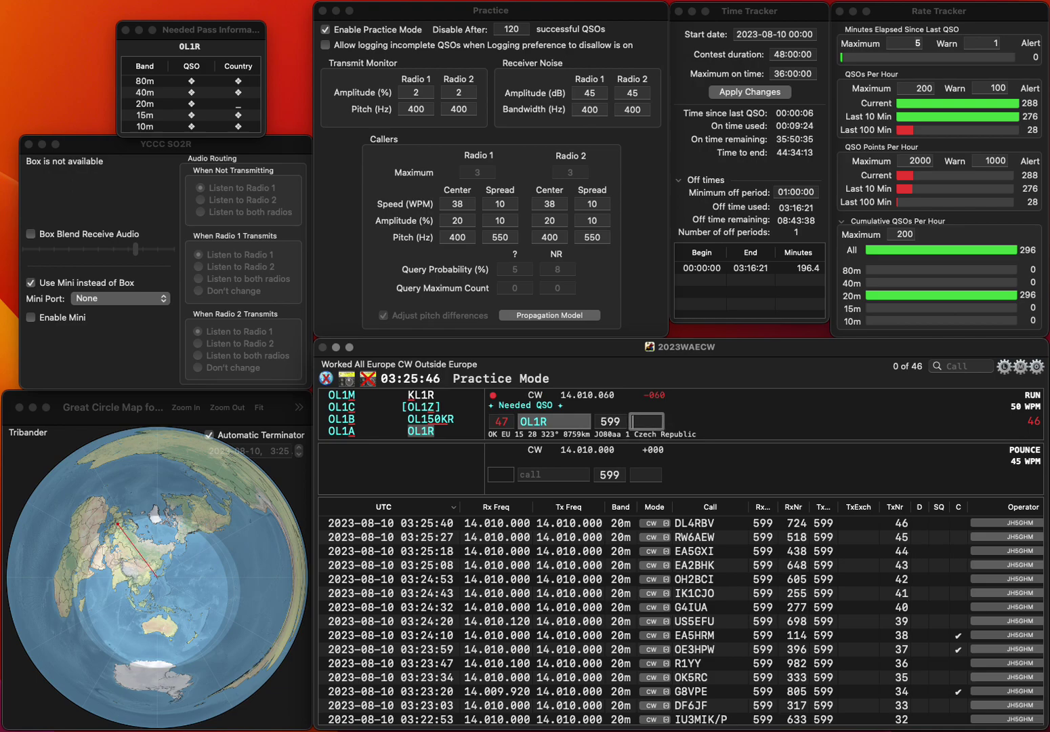
text(697)
key(Return)
text(HA0M)
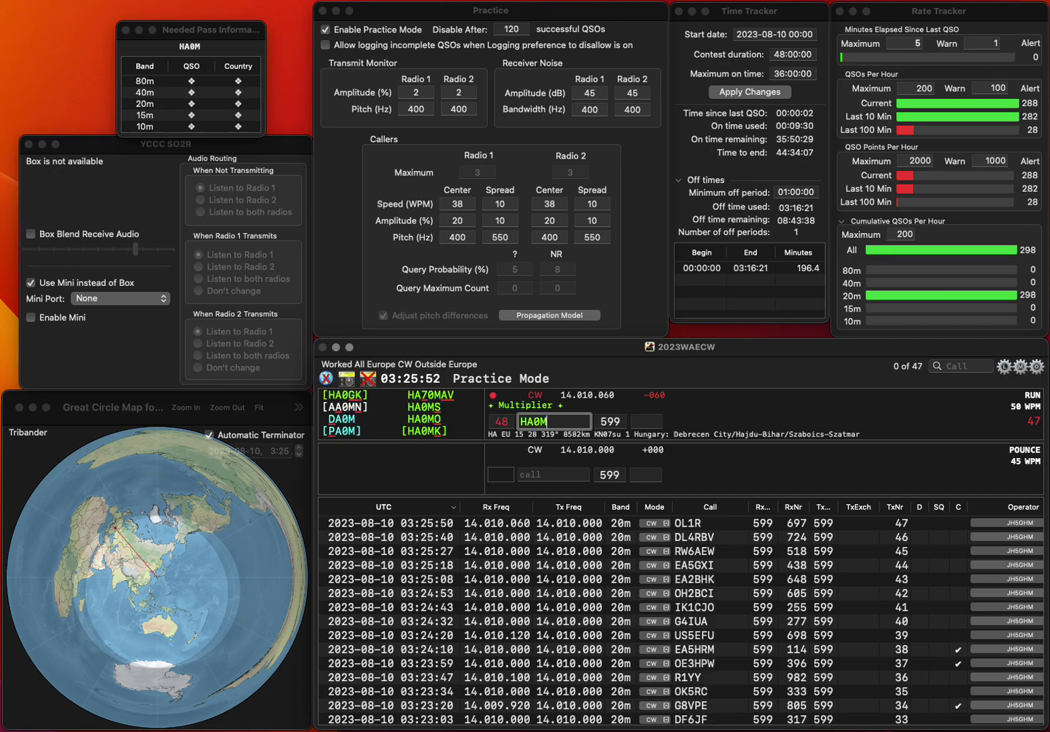
text(K)
key(Return)
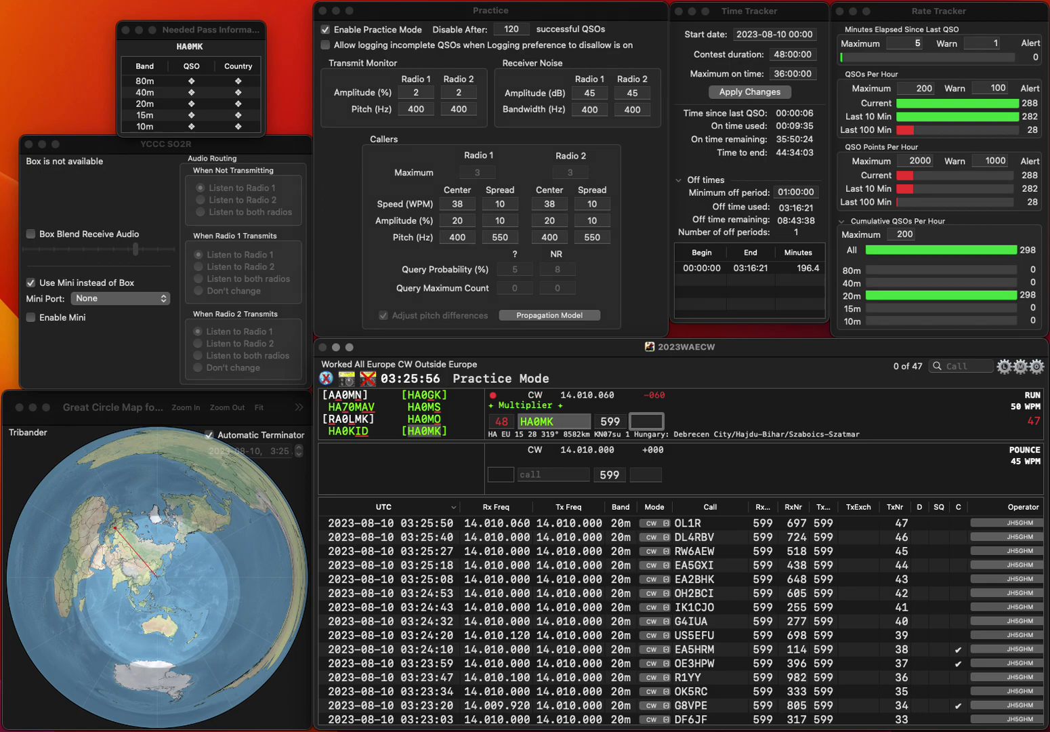
text(531)
key(Return)
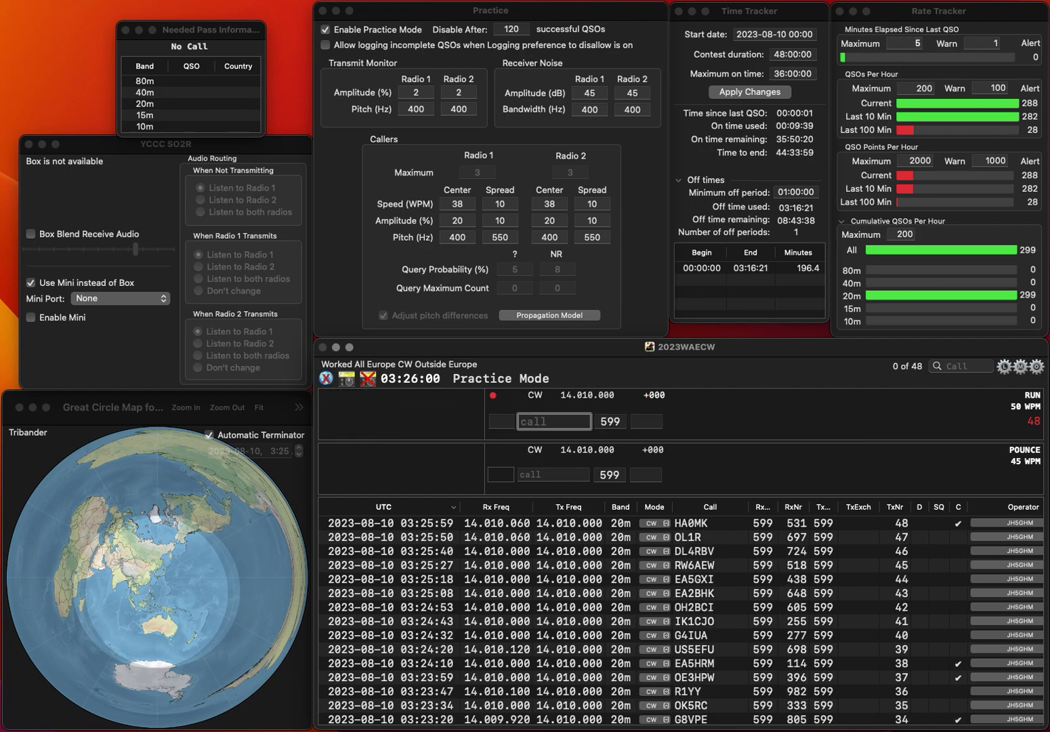
- Work CT2HUU on the run radio, correcting the partial copy 2FUU, and log the contact with received number 494
text(2FUU)
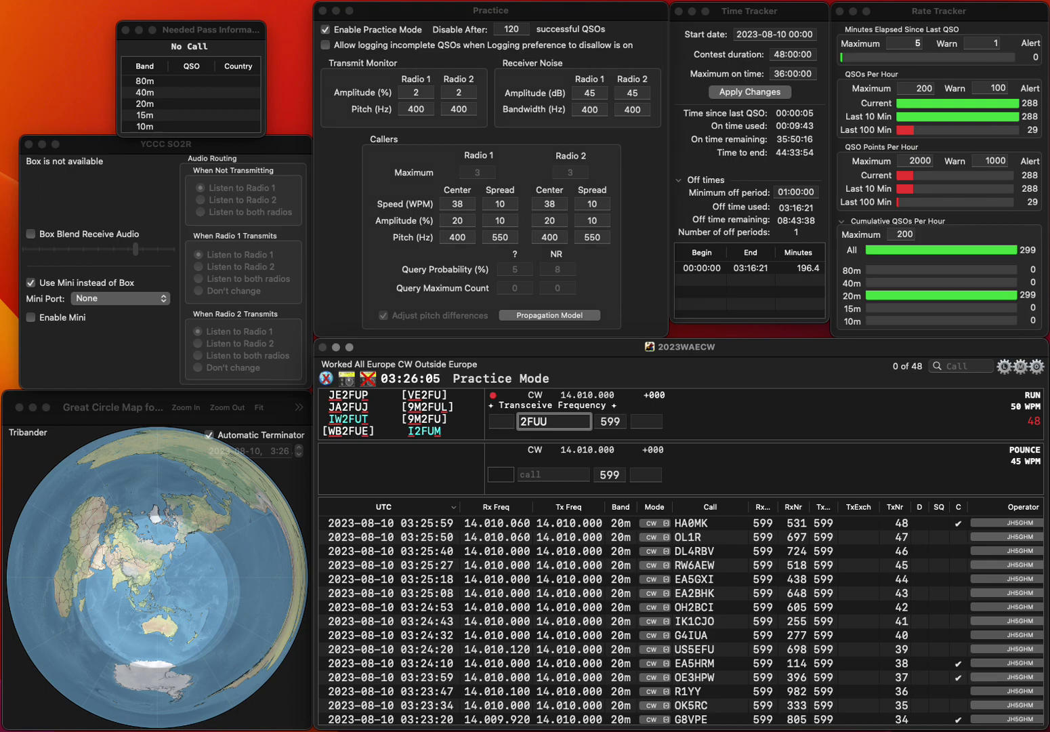
text(CT)
key(Right)
key(Delete)
text(H)
key(Return)
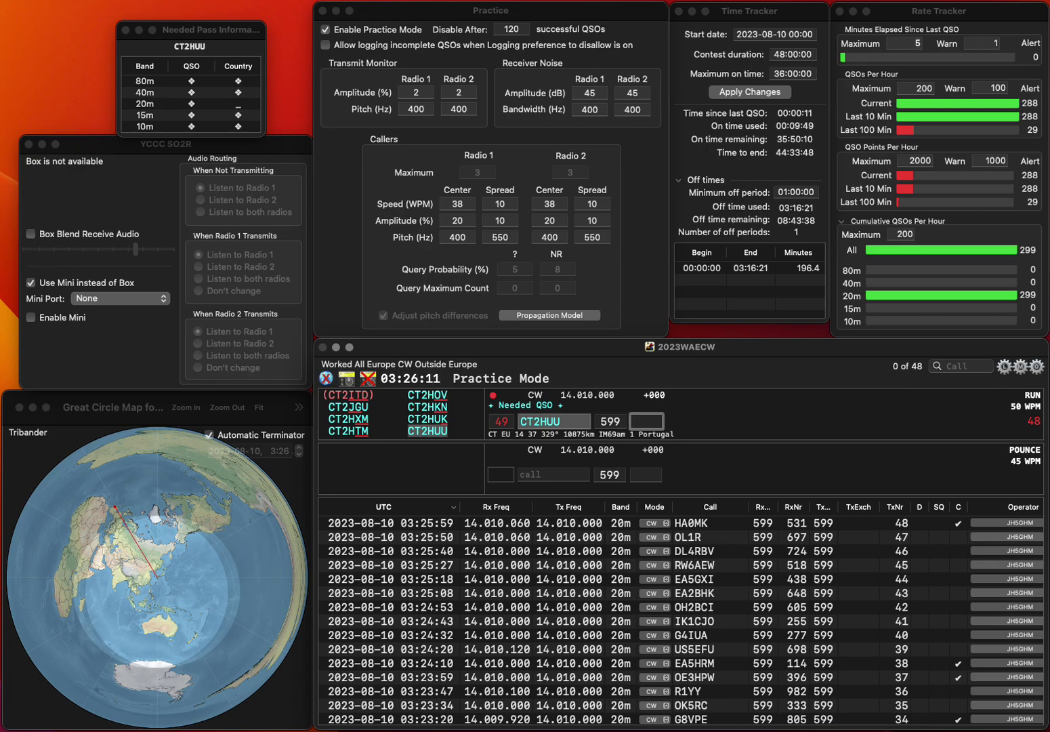
text(94)
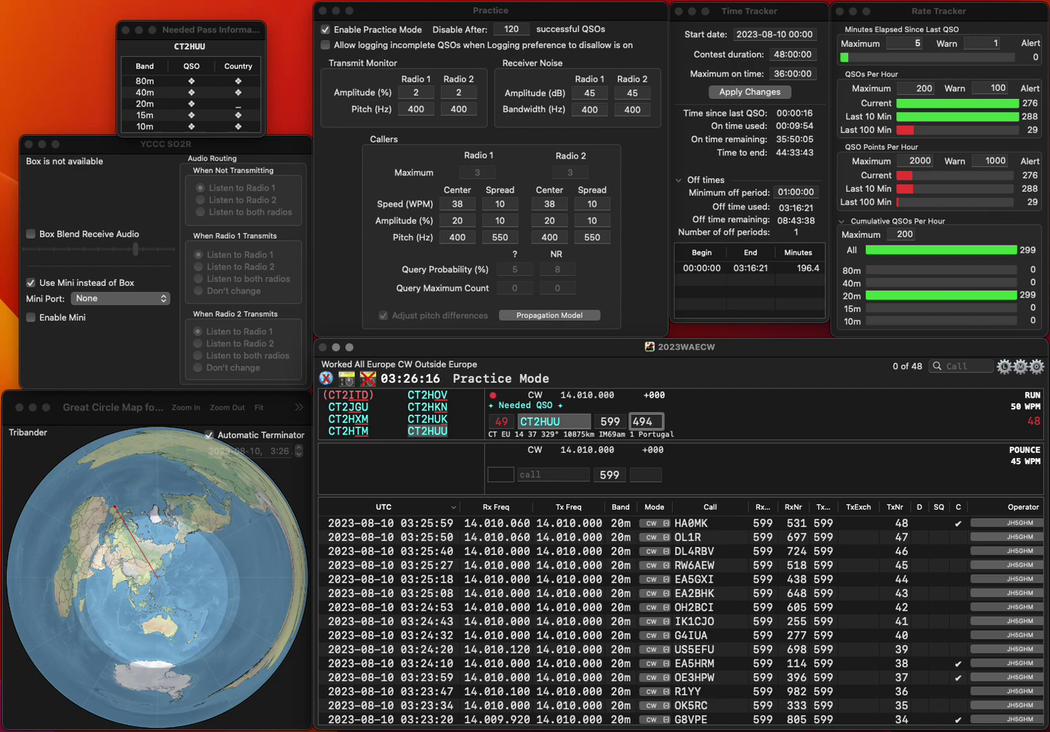
key(Return)
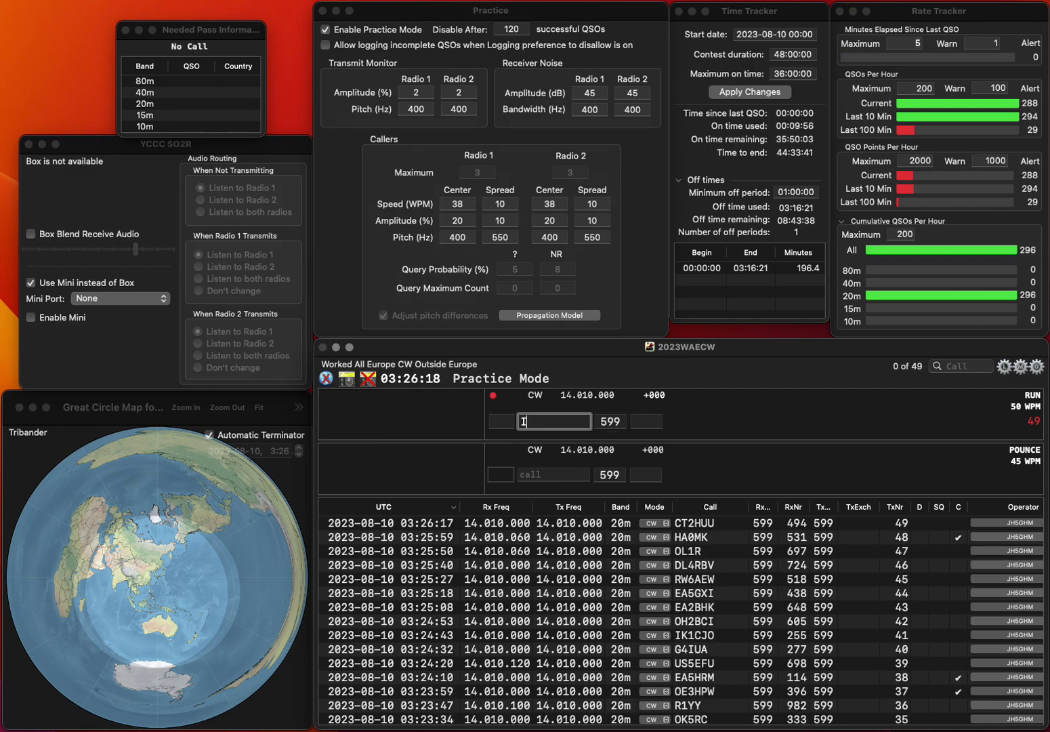
text(IEK)
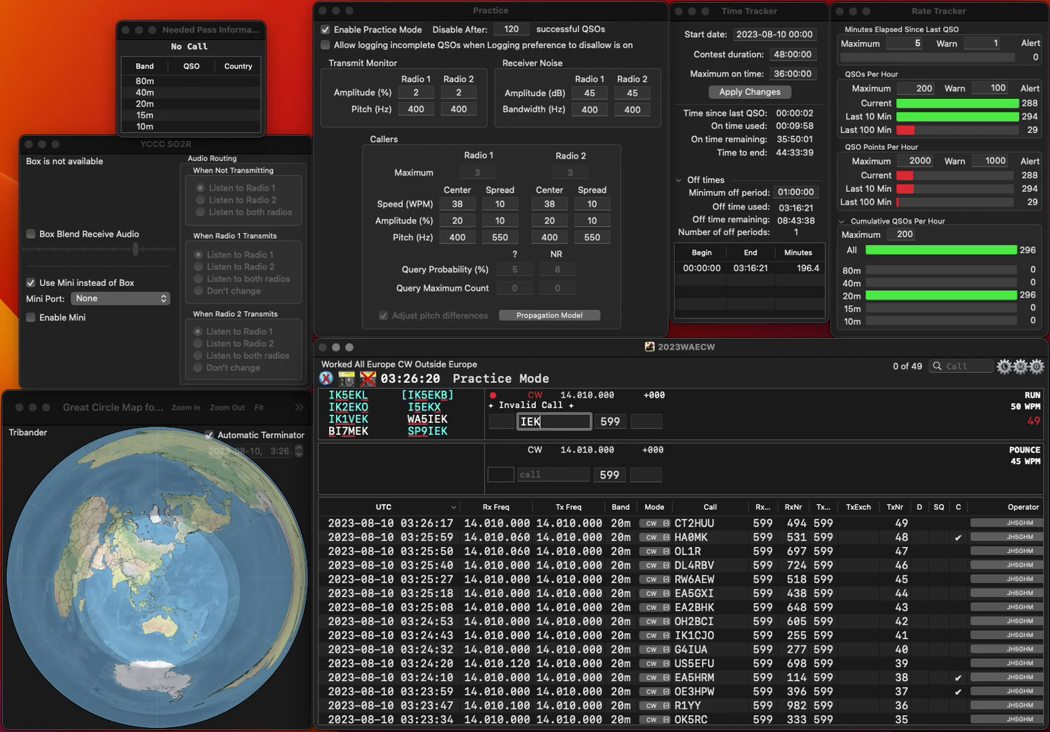
key(Left)
key(Left)
text(U3)
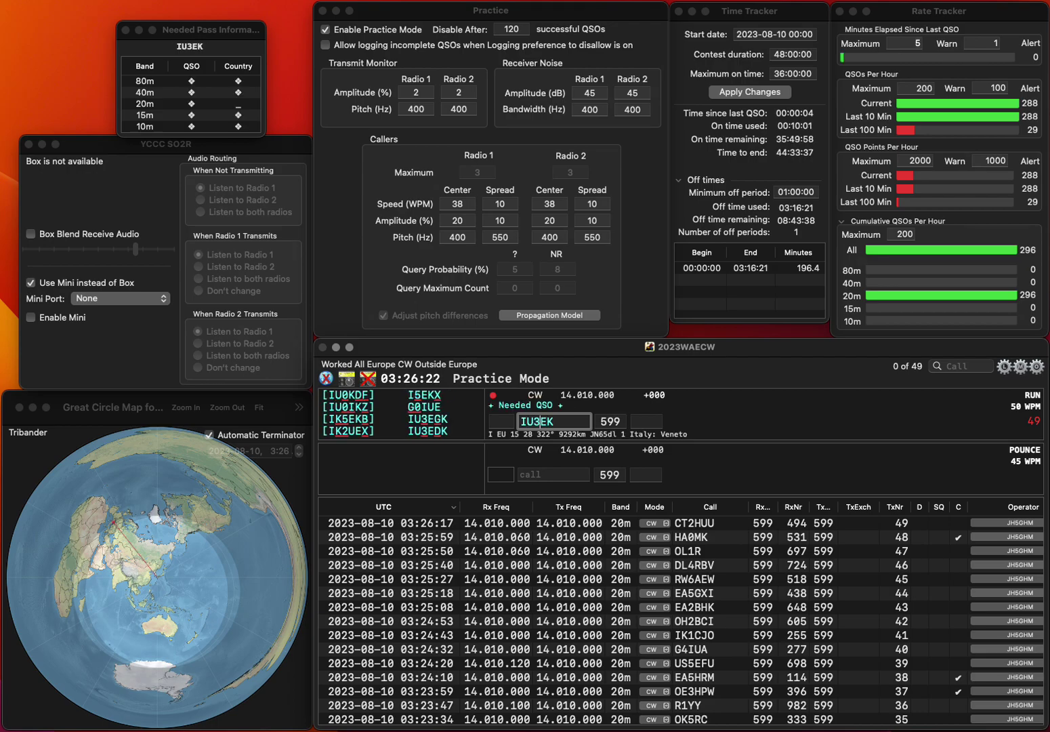
key(Right)
text(G)
key(Return)
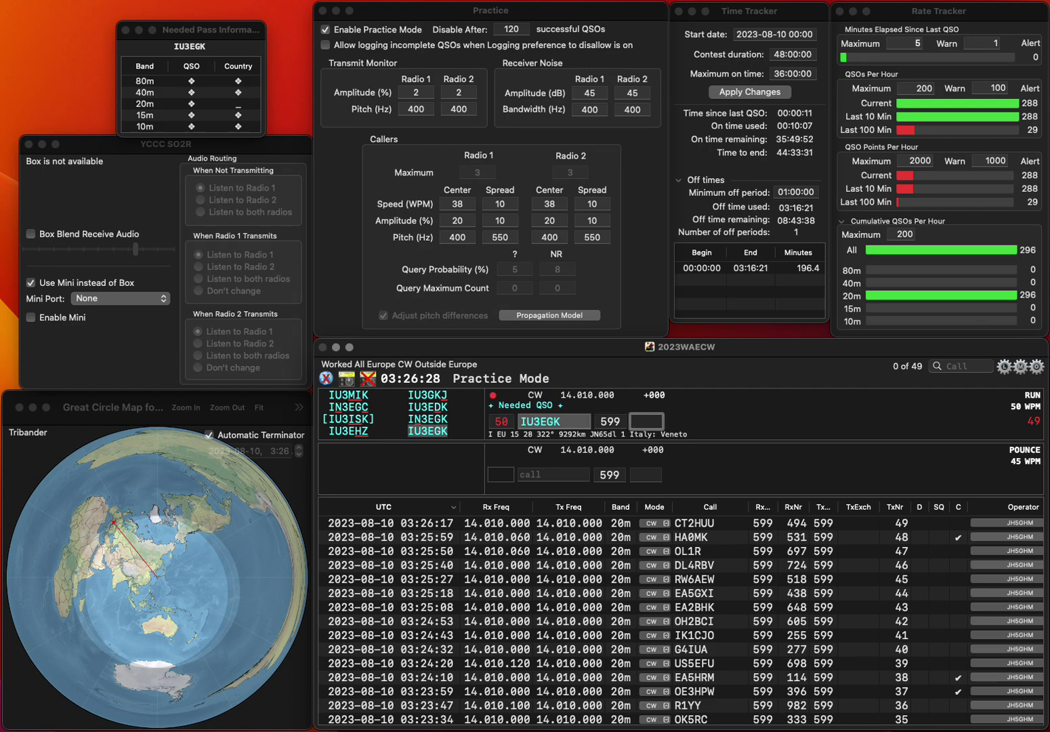
text(76)
key(Return)
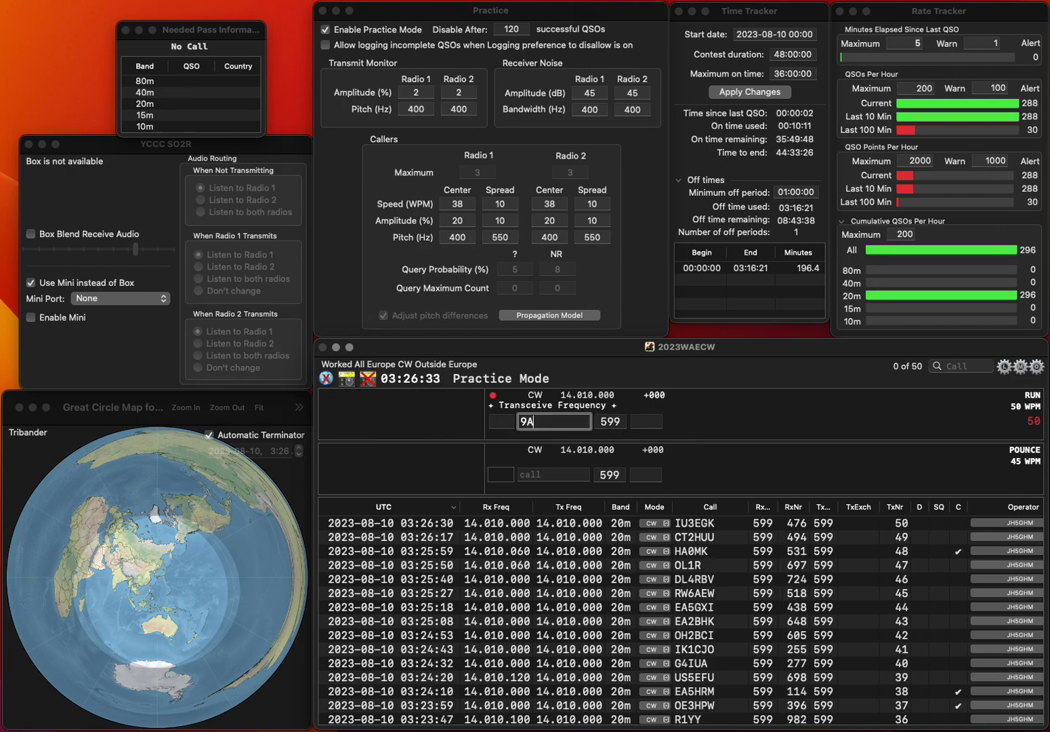
text(9A0BR)
key(space)
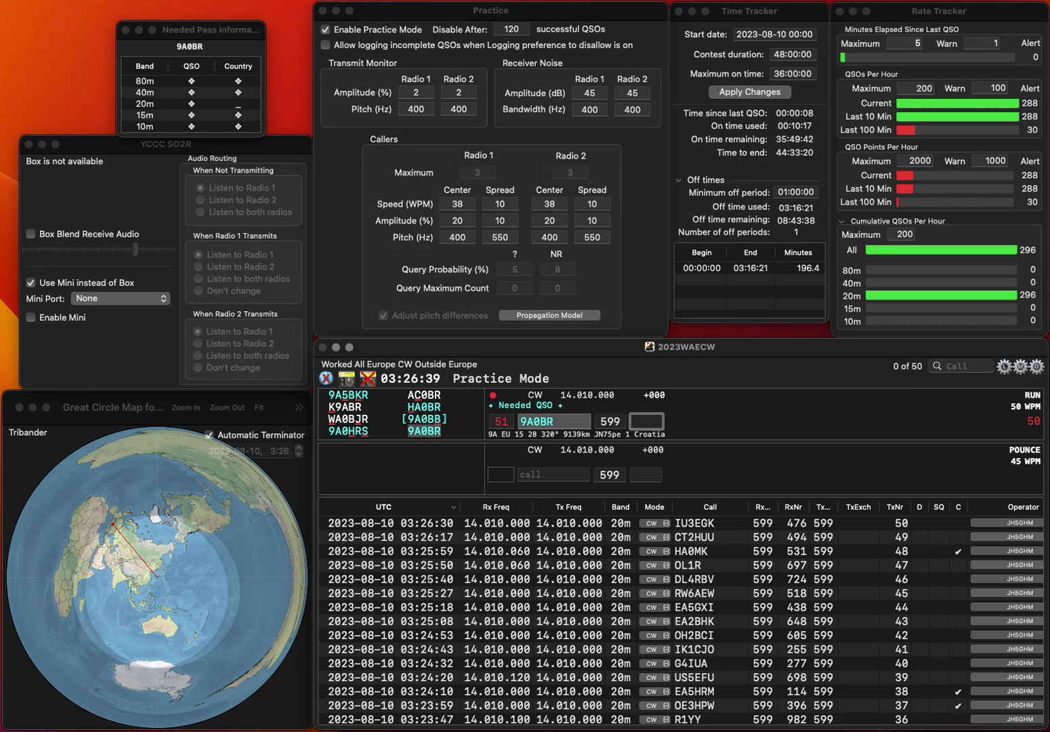
text(66)
key(Return)
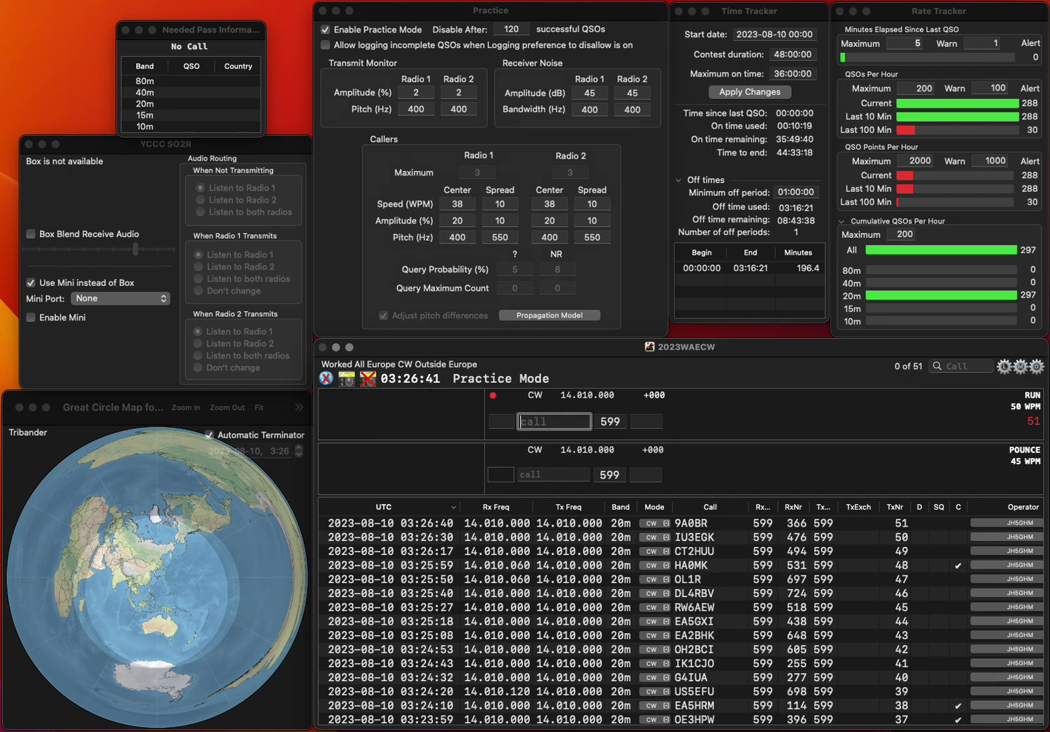
text(R4HM)
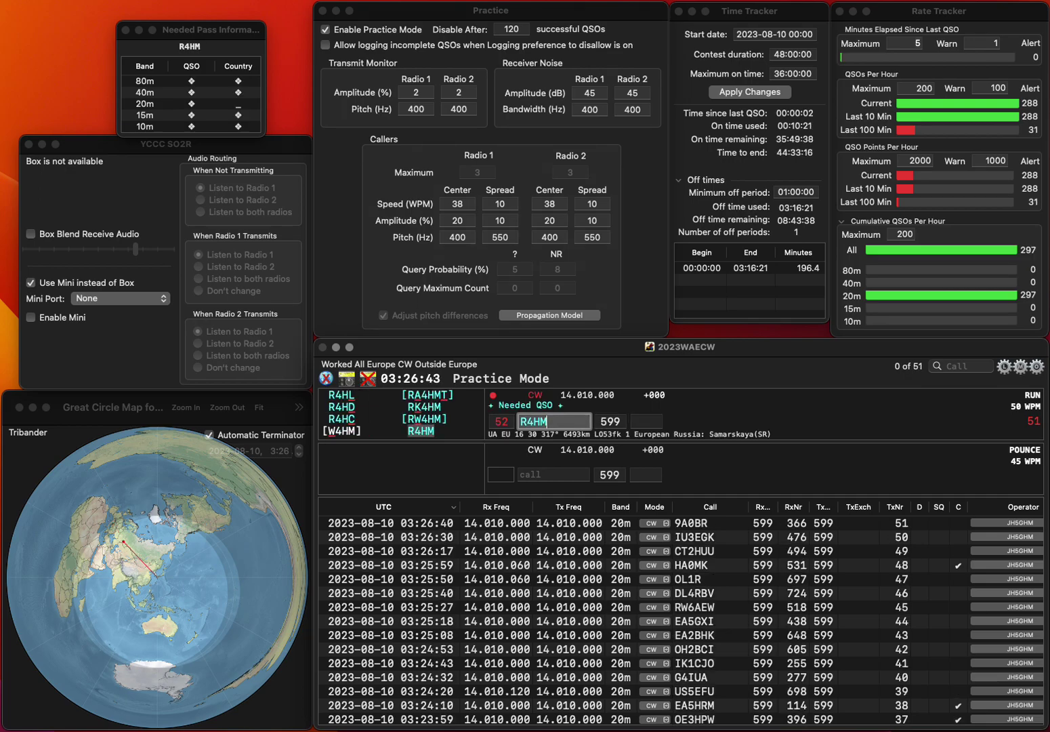
key(Return)
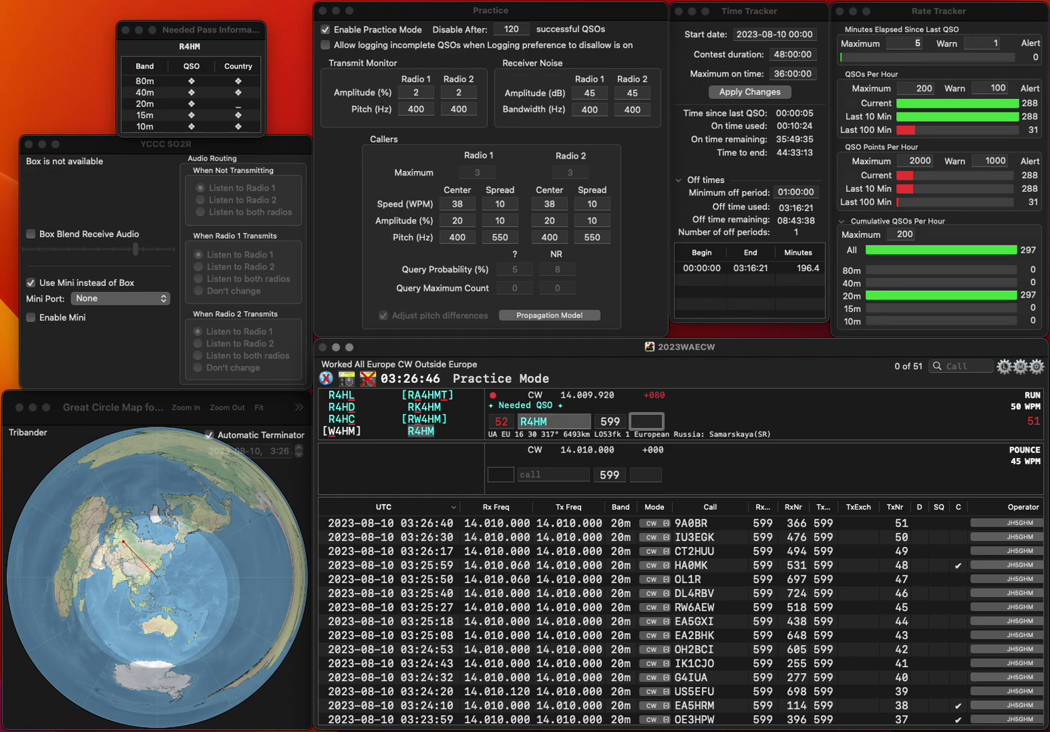
text(140)
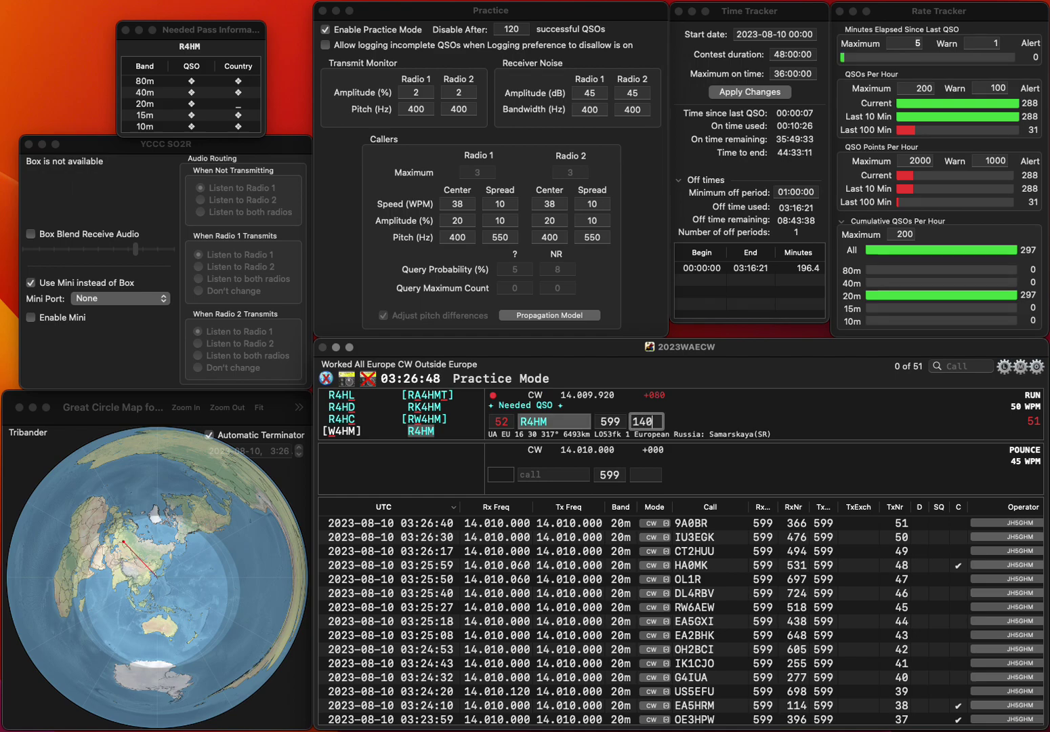
key(Return)
- Work DF5A on the run radio and log the contact with received number 377
text(DF5A)
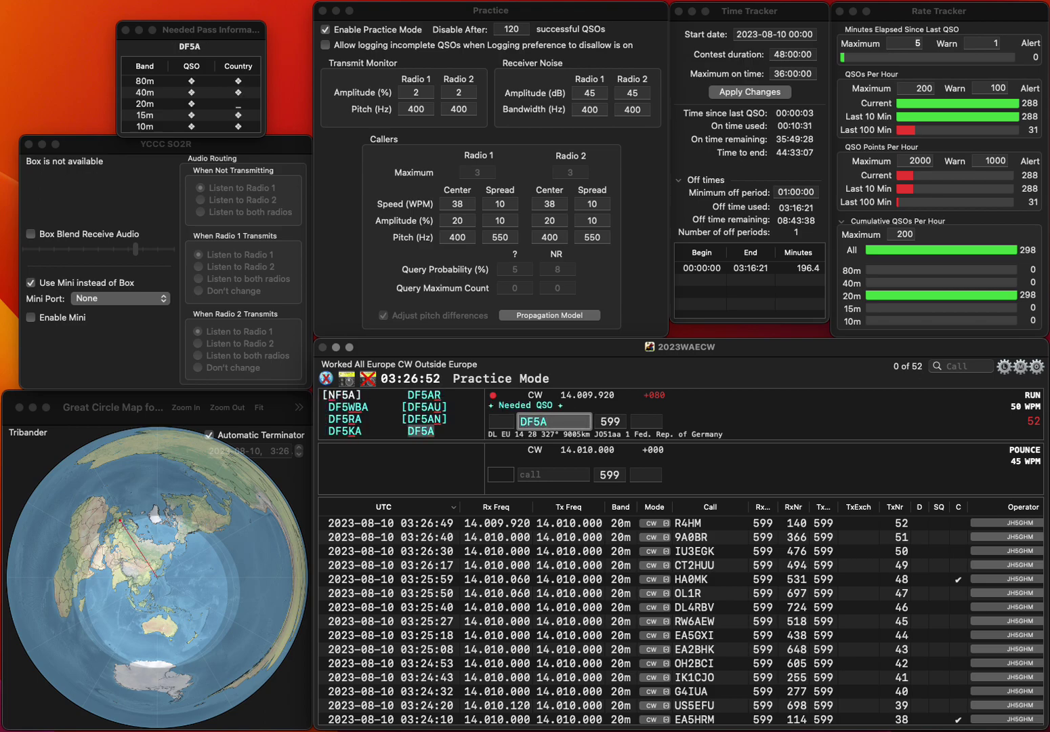
key(Return)
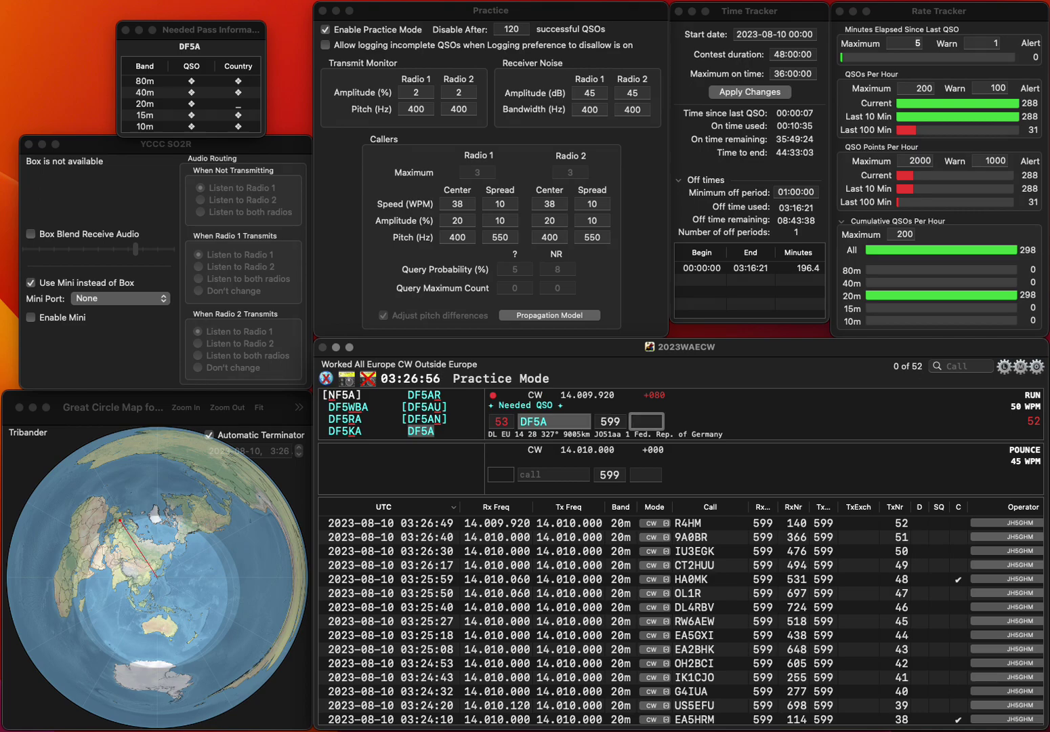
text(377)
key(Return)
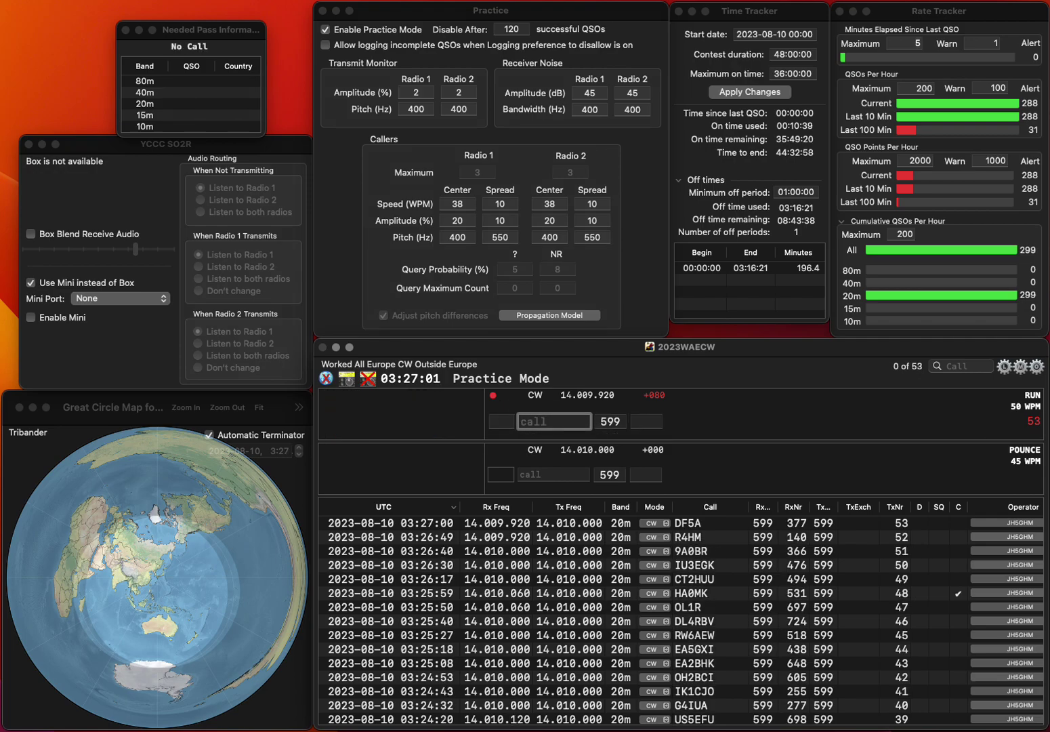
text(HV7F)
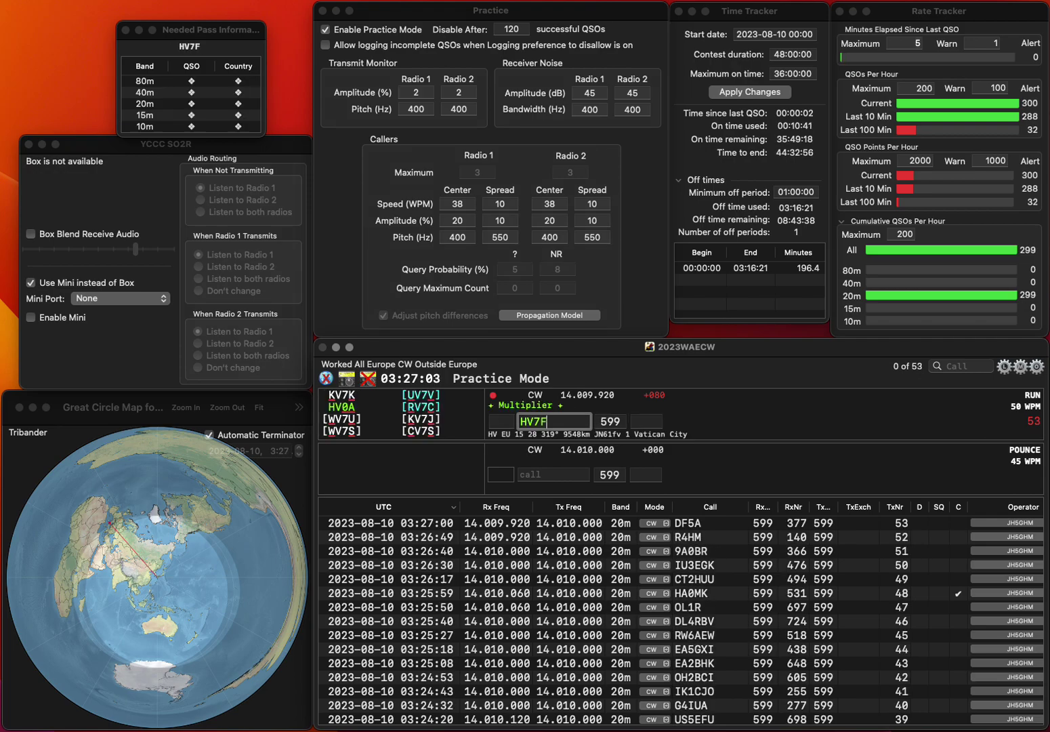
text(BA)
key(Home)
key(Delete)
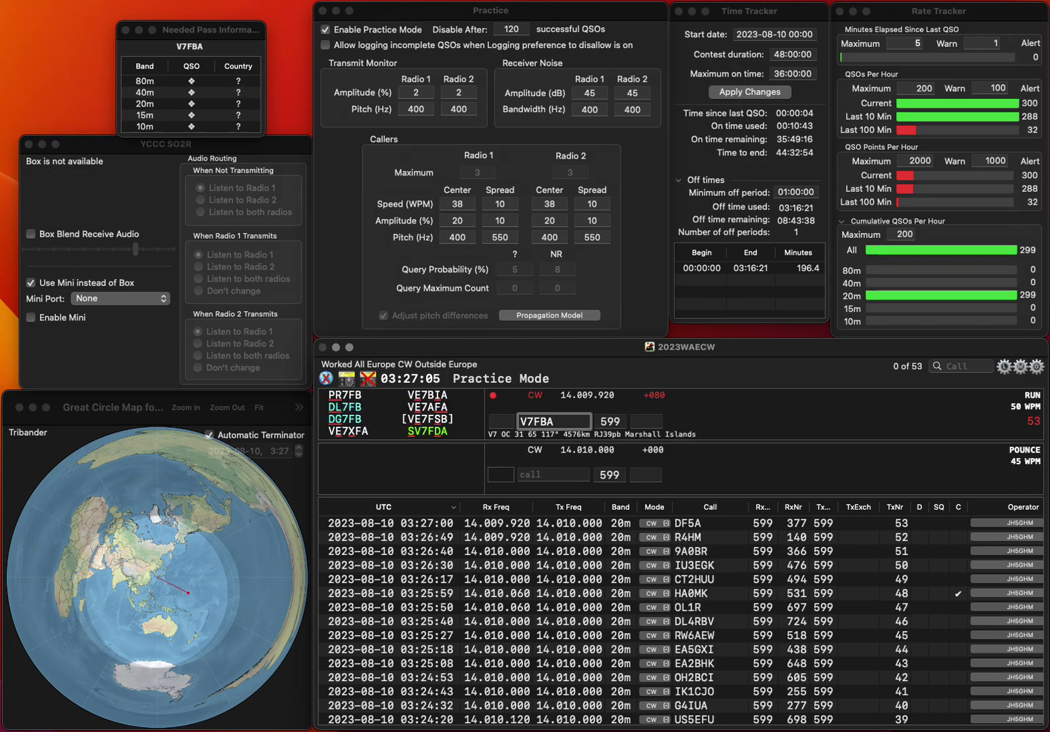
text(S)
key(Right)
key(Right)
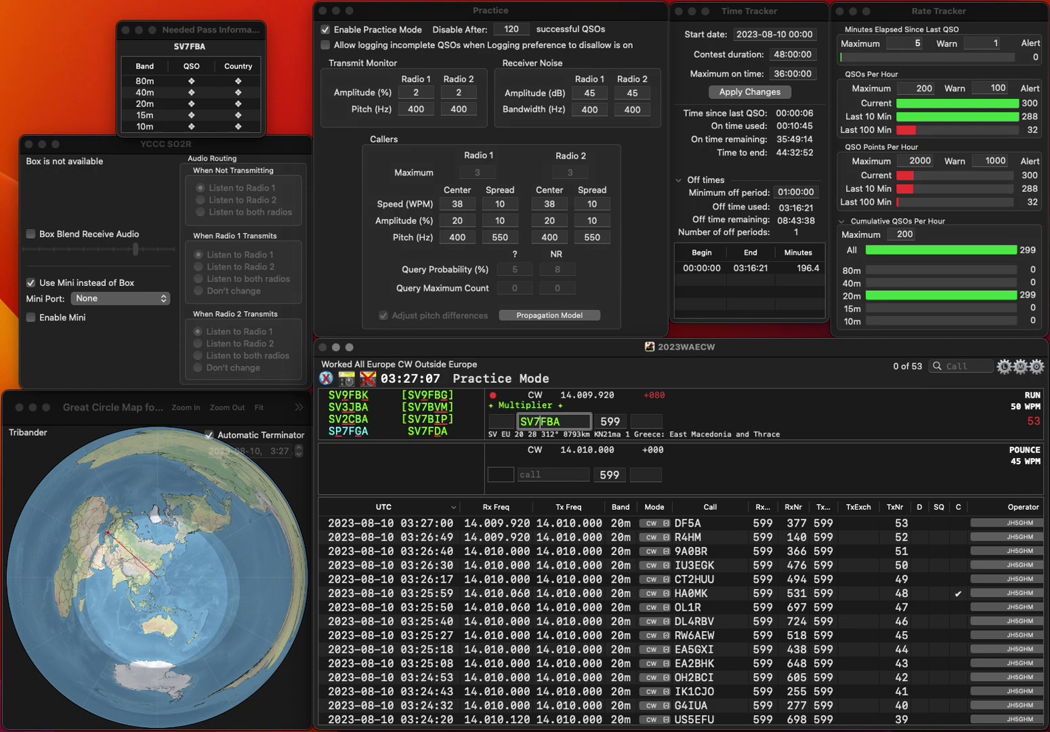
key(Right)
key(Delete)
text(D)
key(Return)
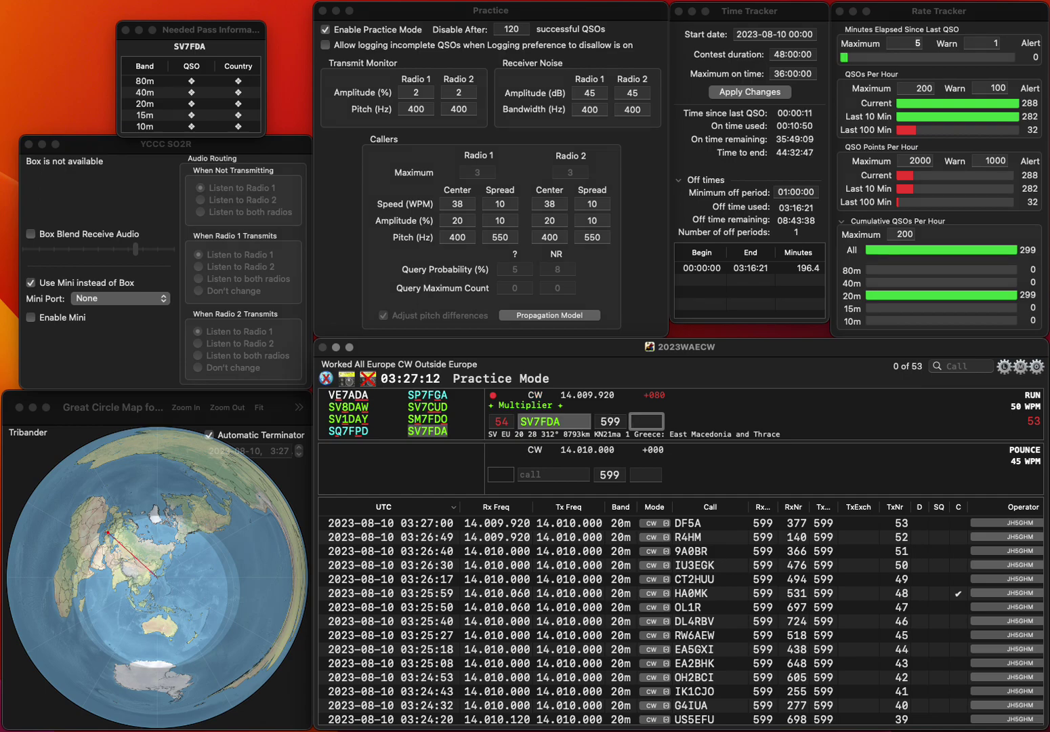
text(84)
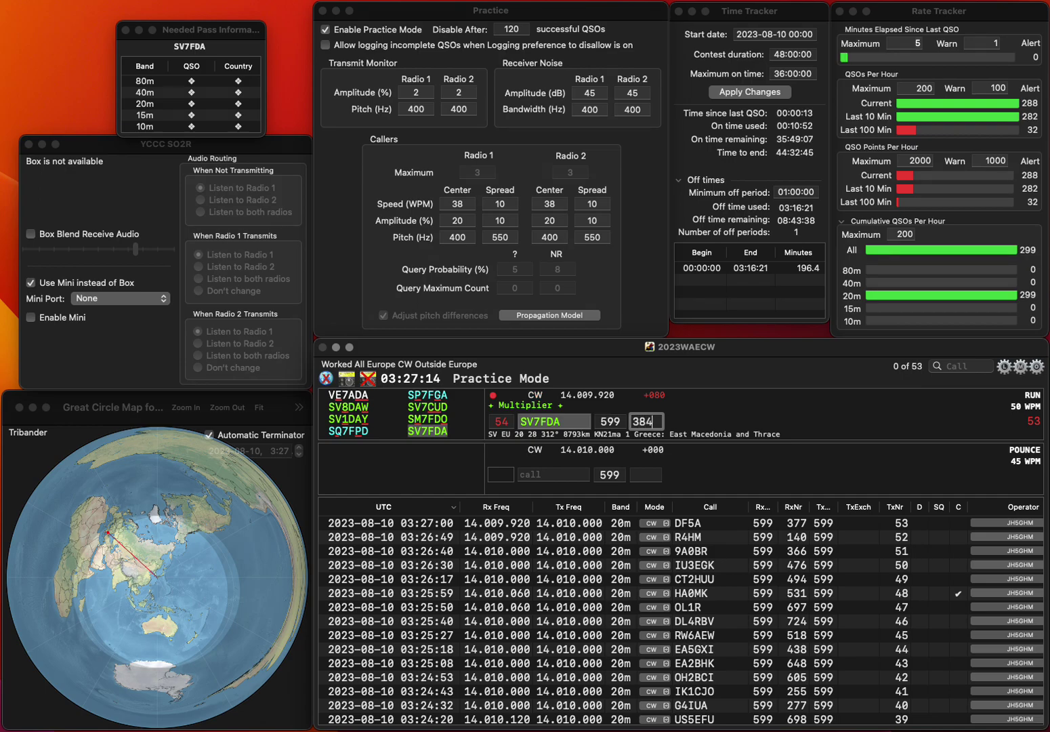
key(Return)
- Work IK1EZC on the run radio, removing the stray leading R from the call, and log the contact with received number 387
text(RI)
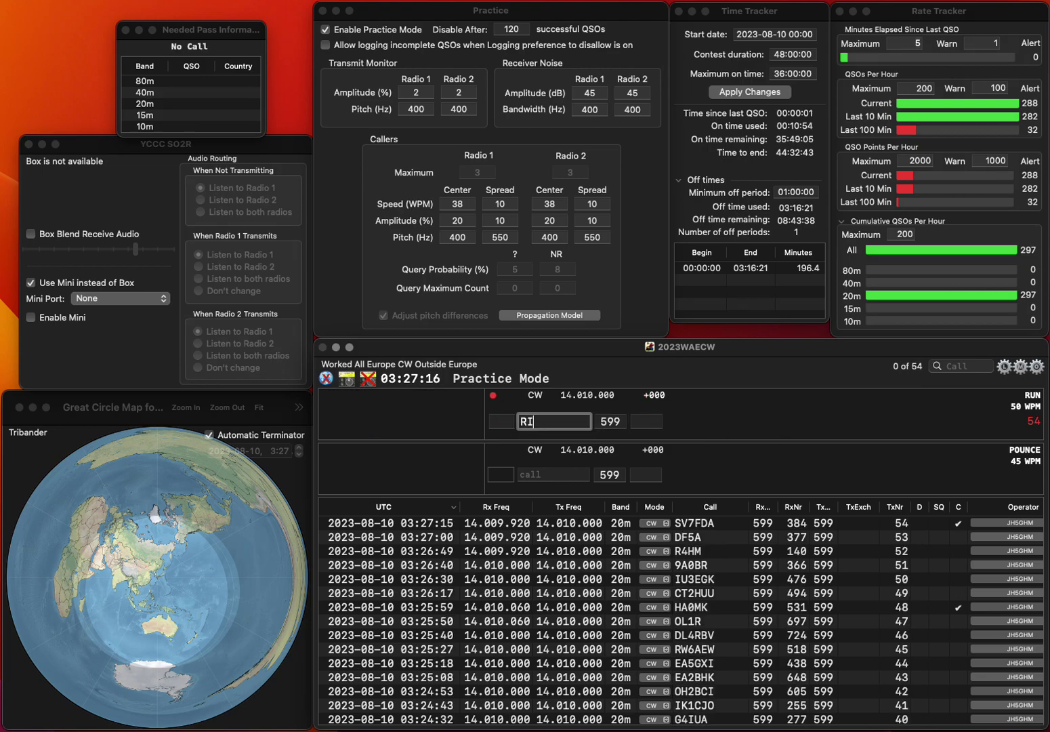
text(K1EZC)
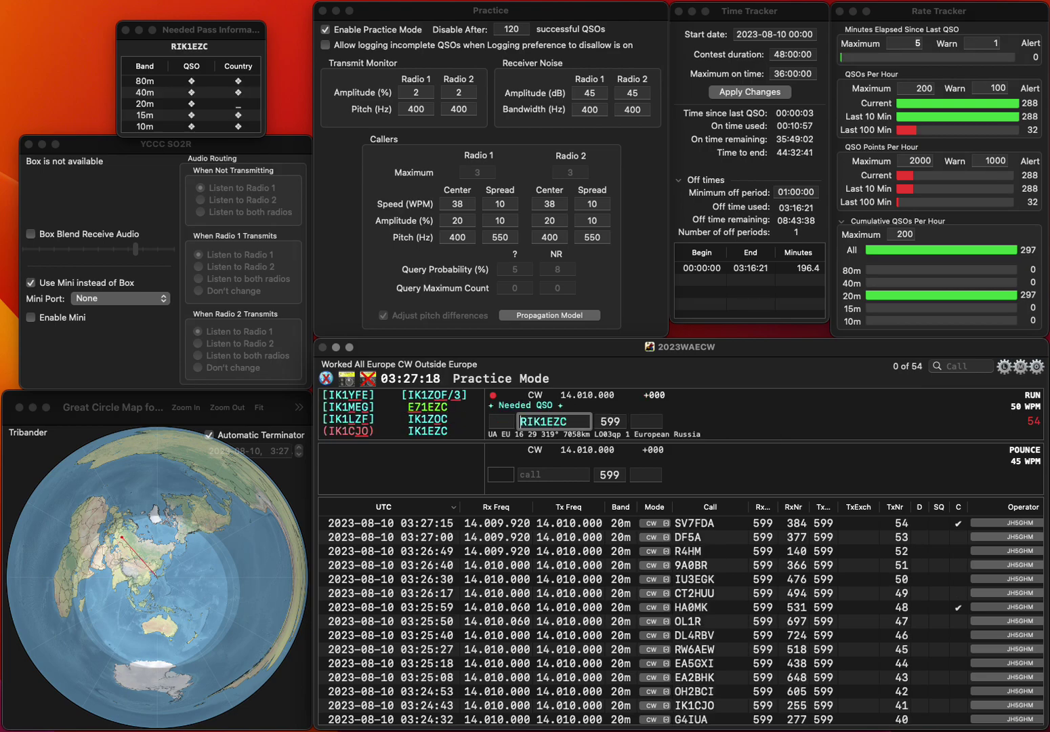
key(Home)
key(Delete)
click(647, 421)
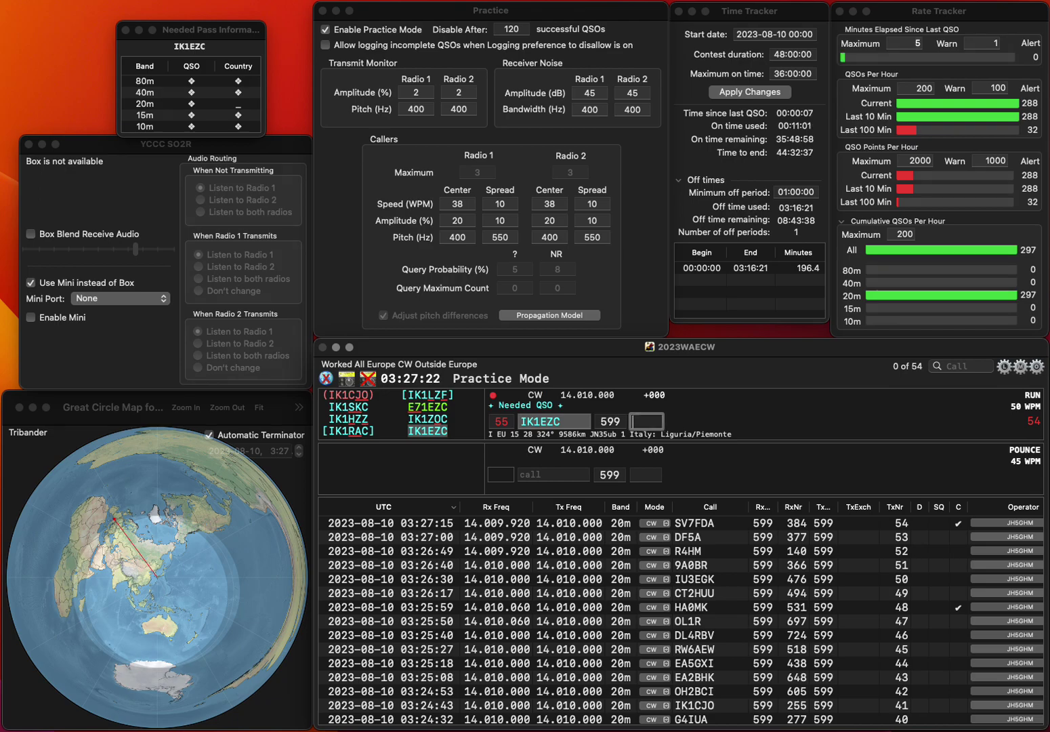
text(387)
key(Return)
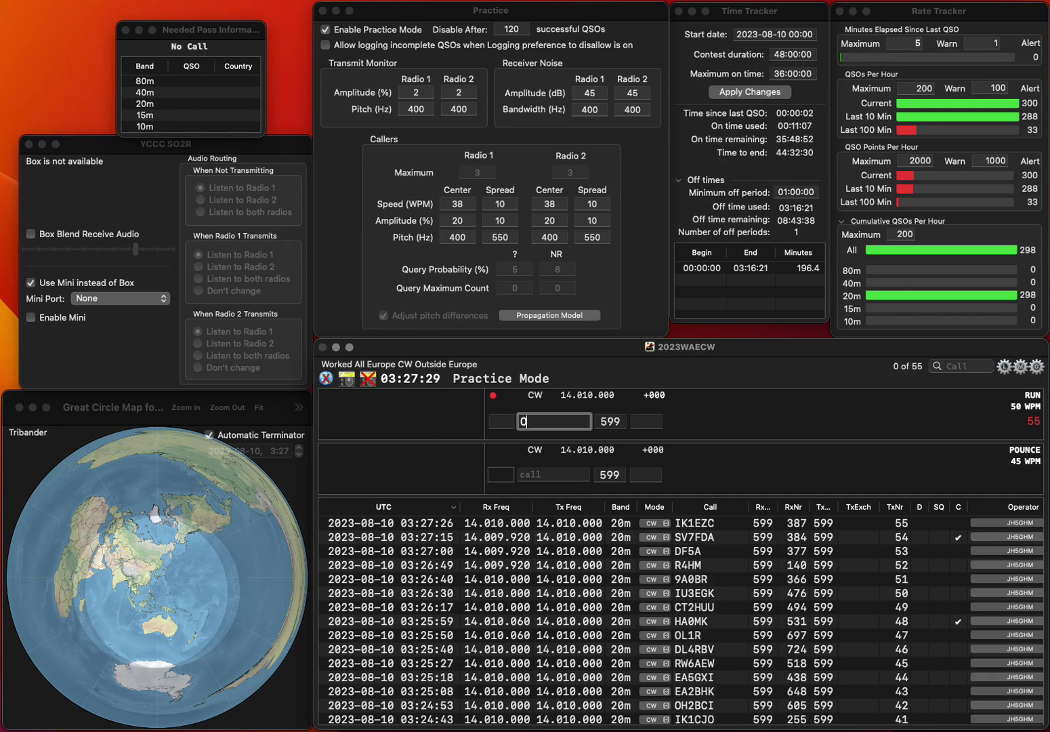
text(OZ3LNL)
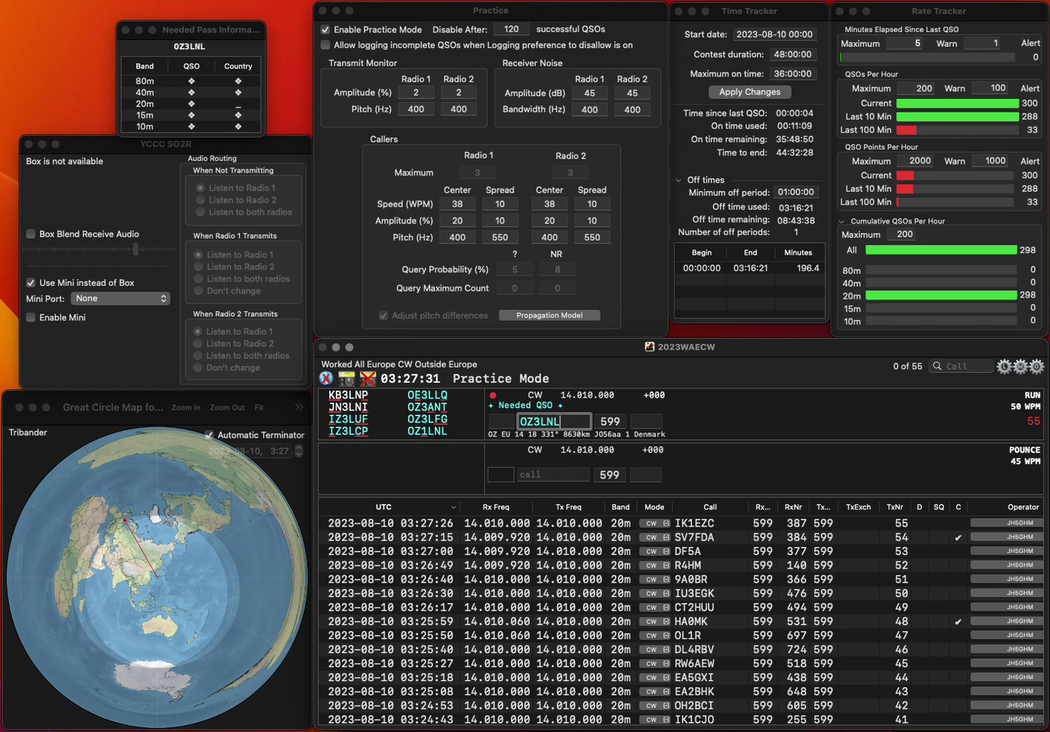
key(Left)
key(Left)
key(Left)
key(BackSpace)
text(1)
key(Return)
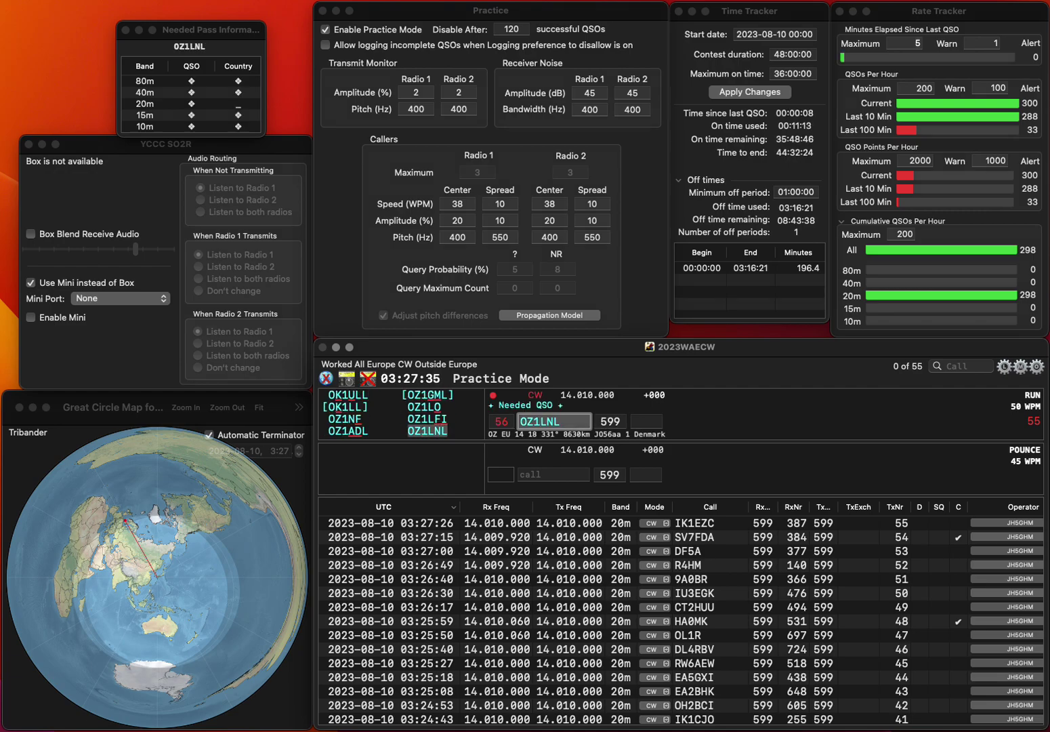
key(space)
text(42)
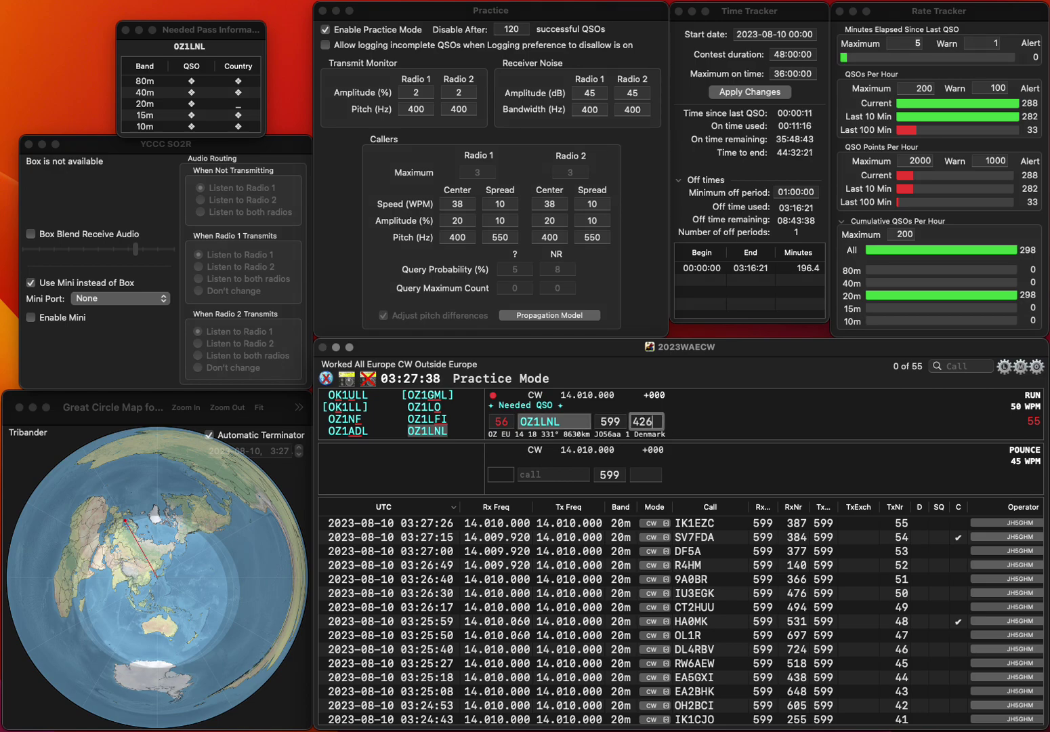
text(6)
key(Return)
text(F)
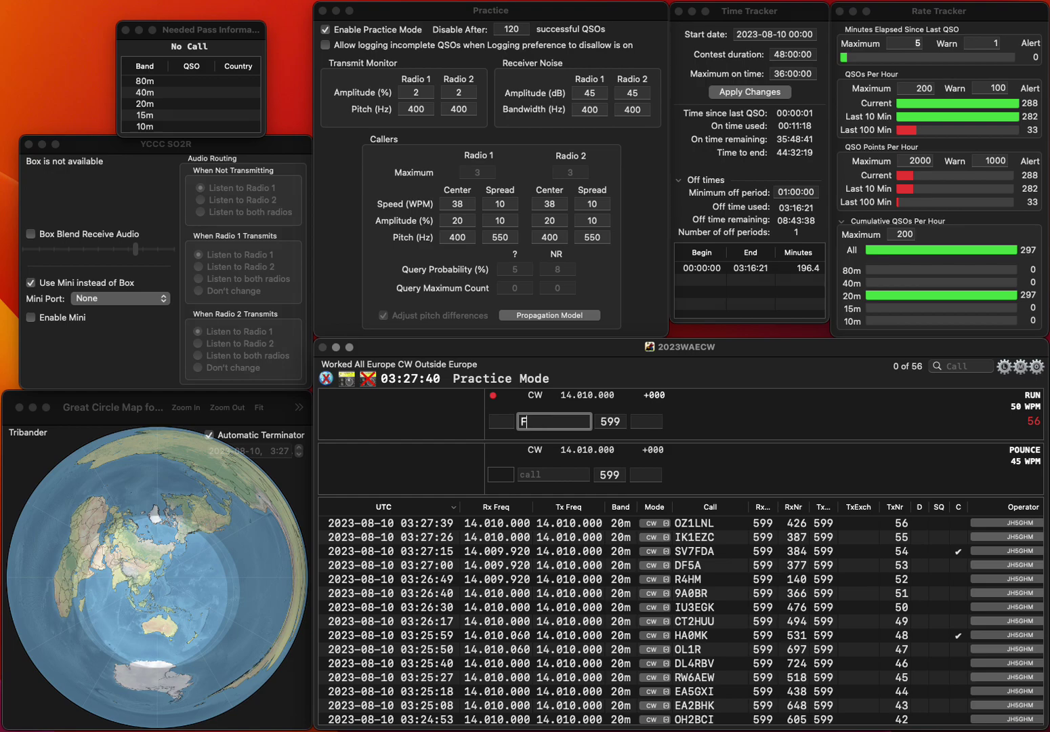
text(8DGX)
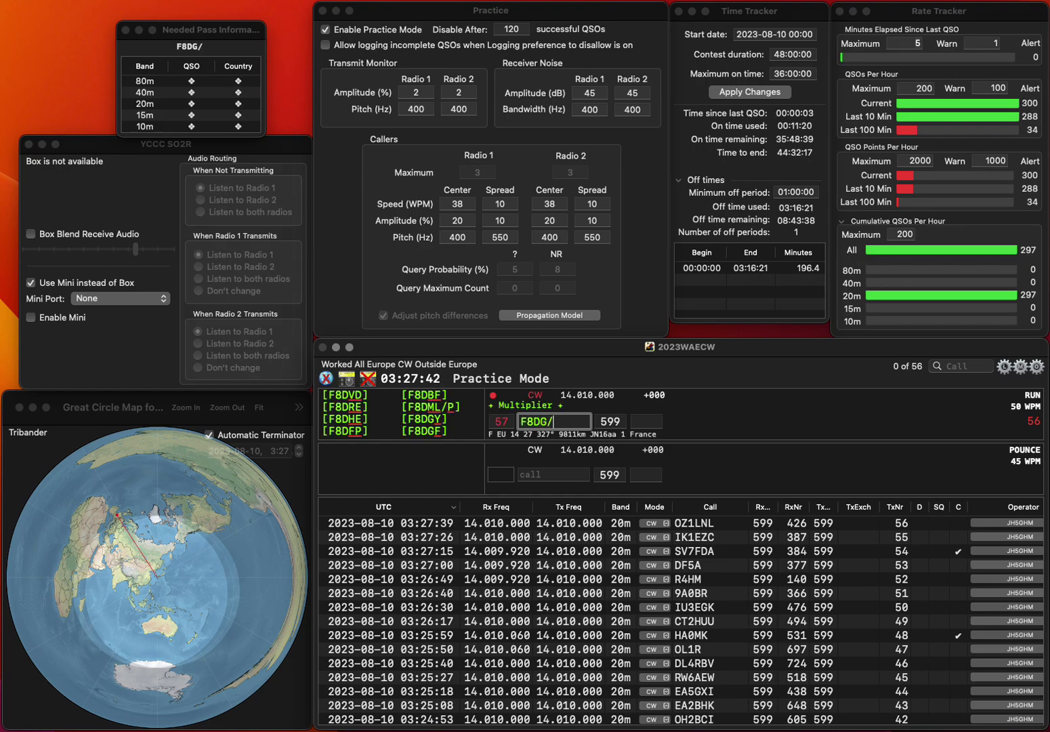
key(BackSpace)
text(Y)
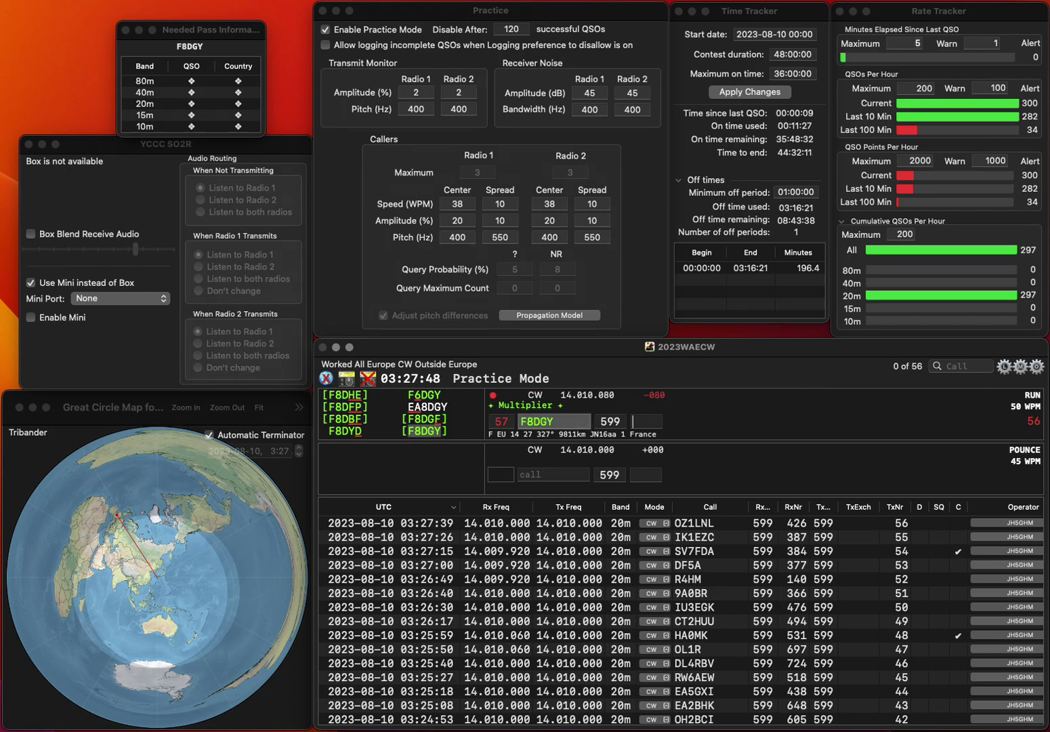
text(3)
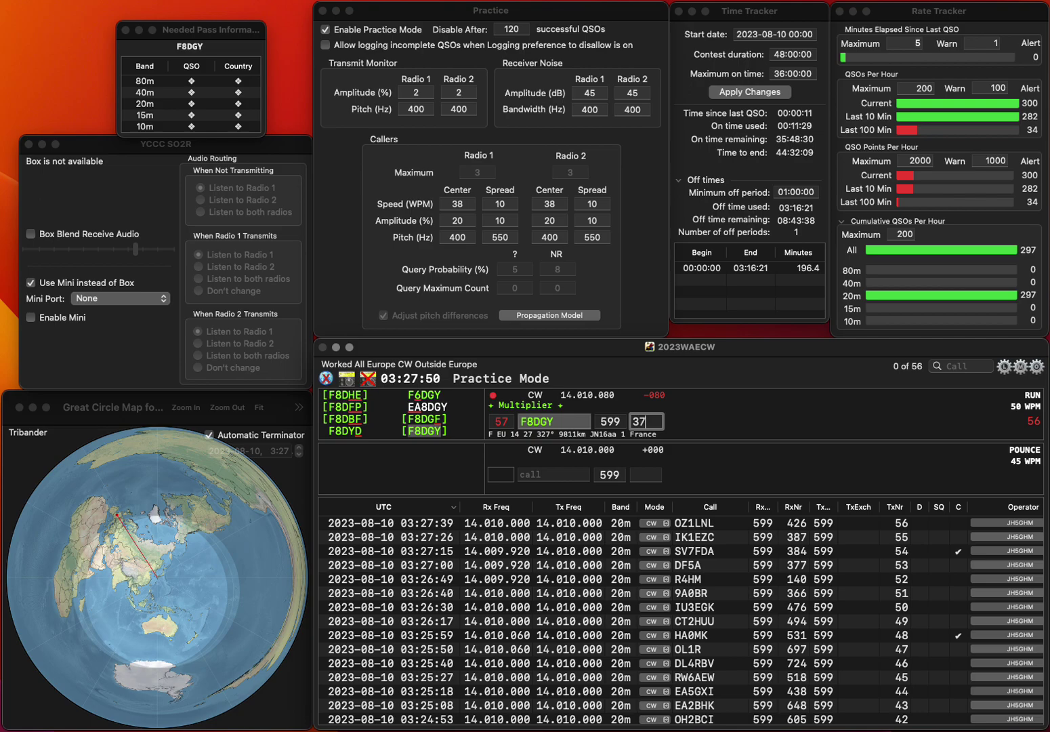
text(7)
key(Return)
text(DL1DF)
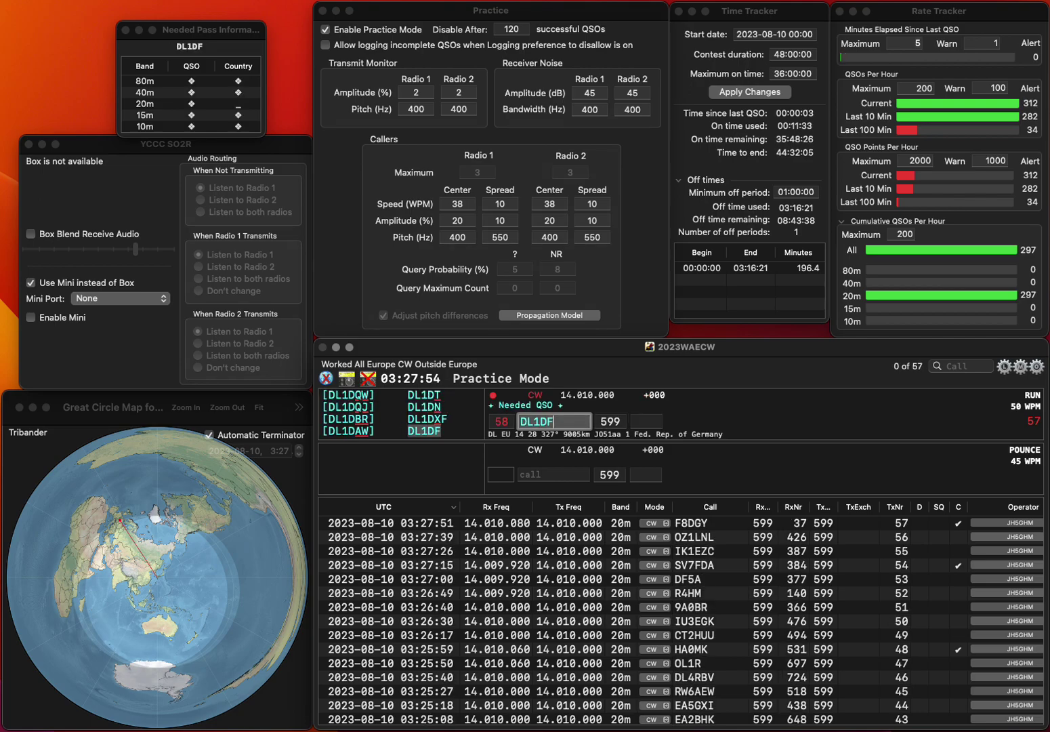
key(Return)
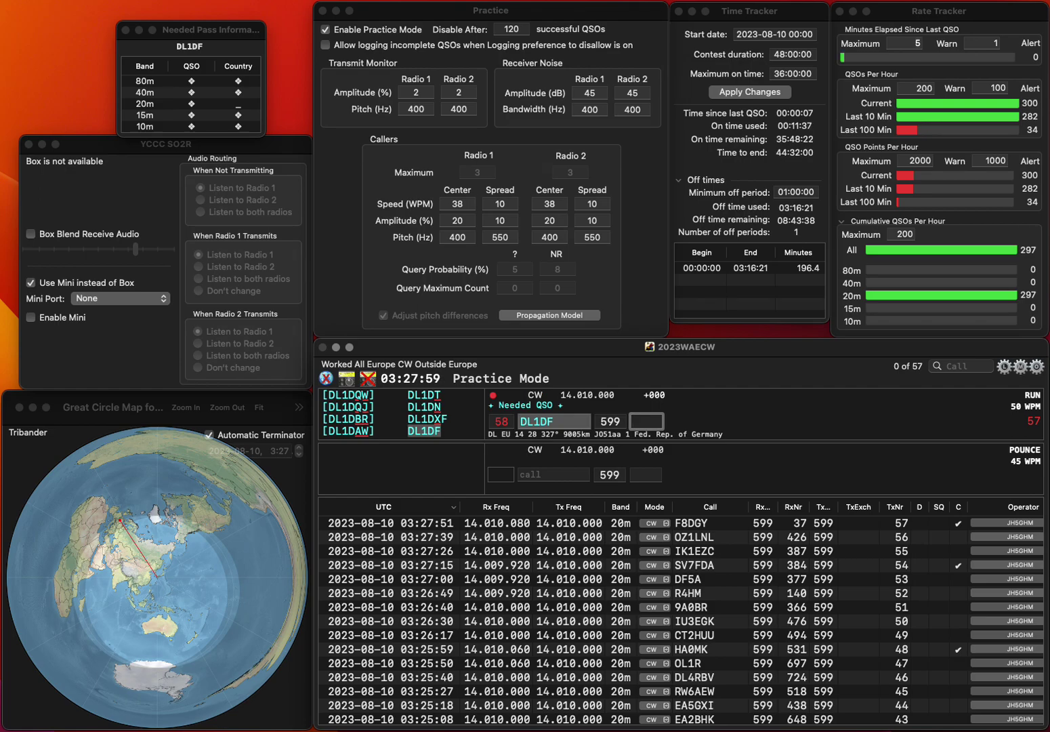
text(16)
key(Return)
- Work DD5LD on the run radio, filling in the partial copy DDLD, and log the contact with received number 537
text(DDLD)
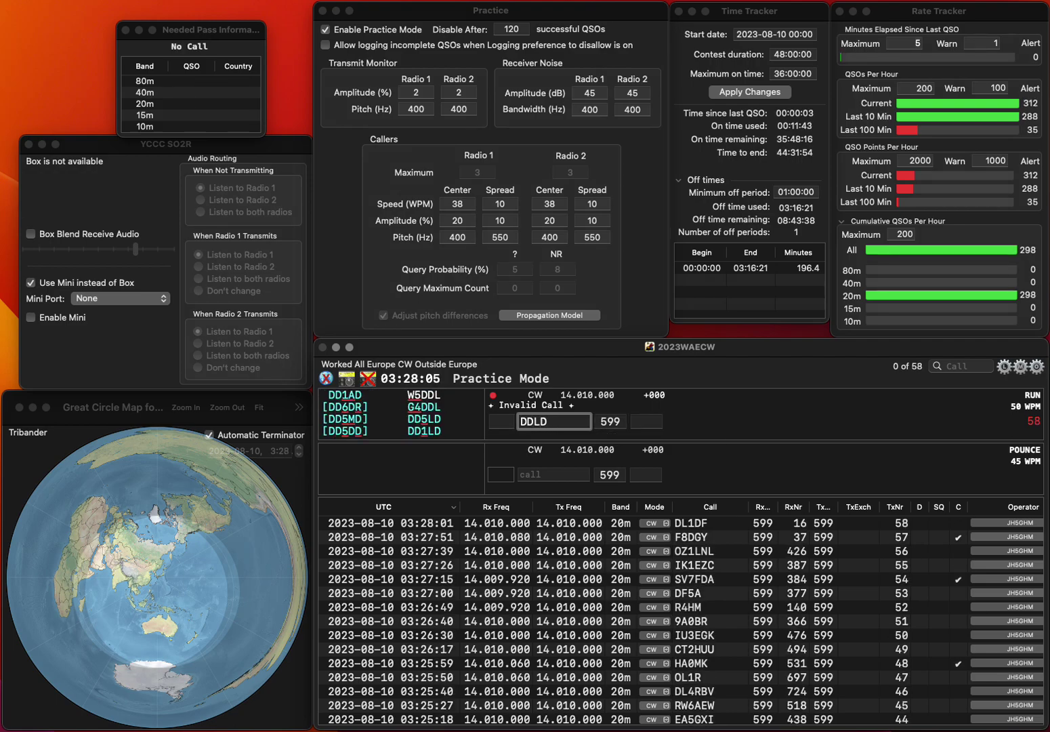
text(5)
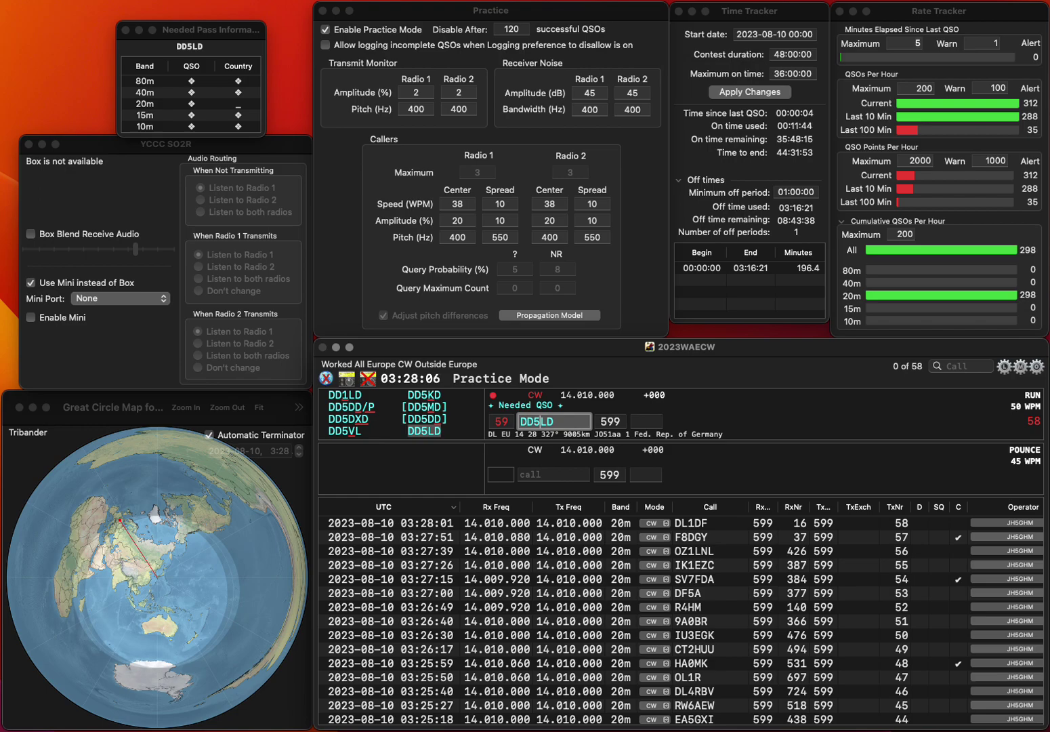
key(Return)
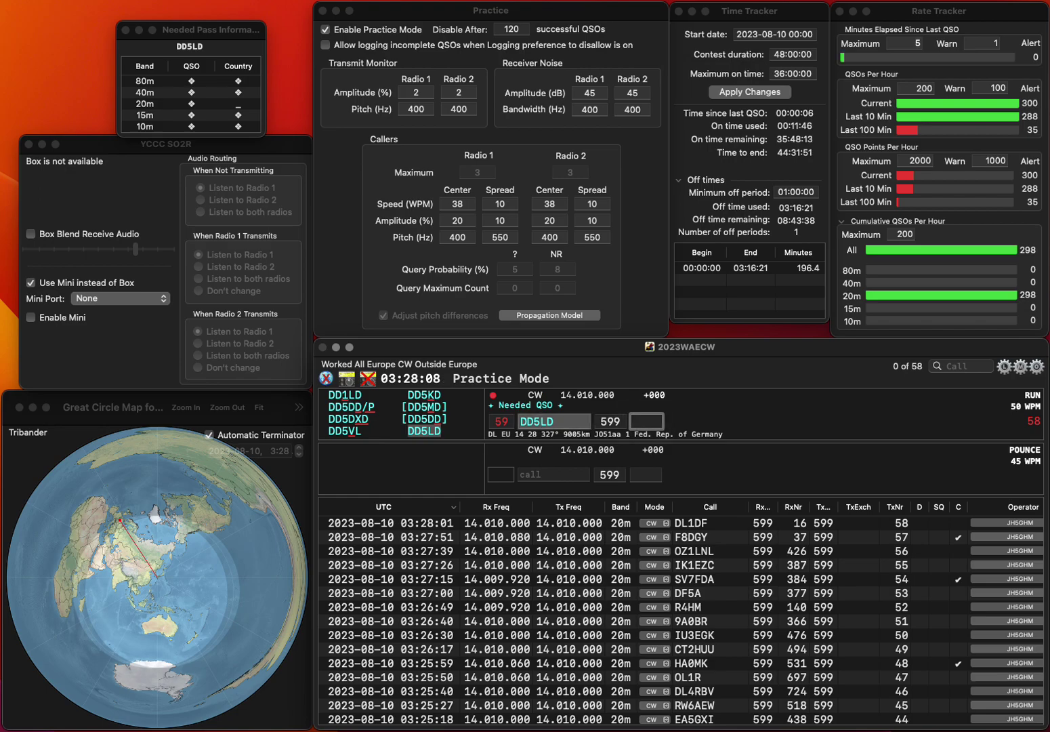
text(537)
key(Return)
- Work RM4N/P on the run radio and log the contact with received number 2
text(RM4N)
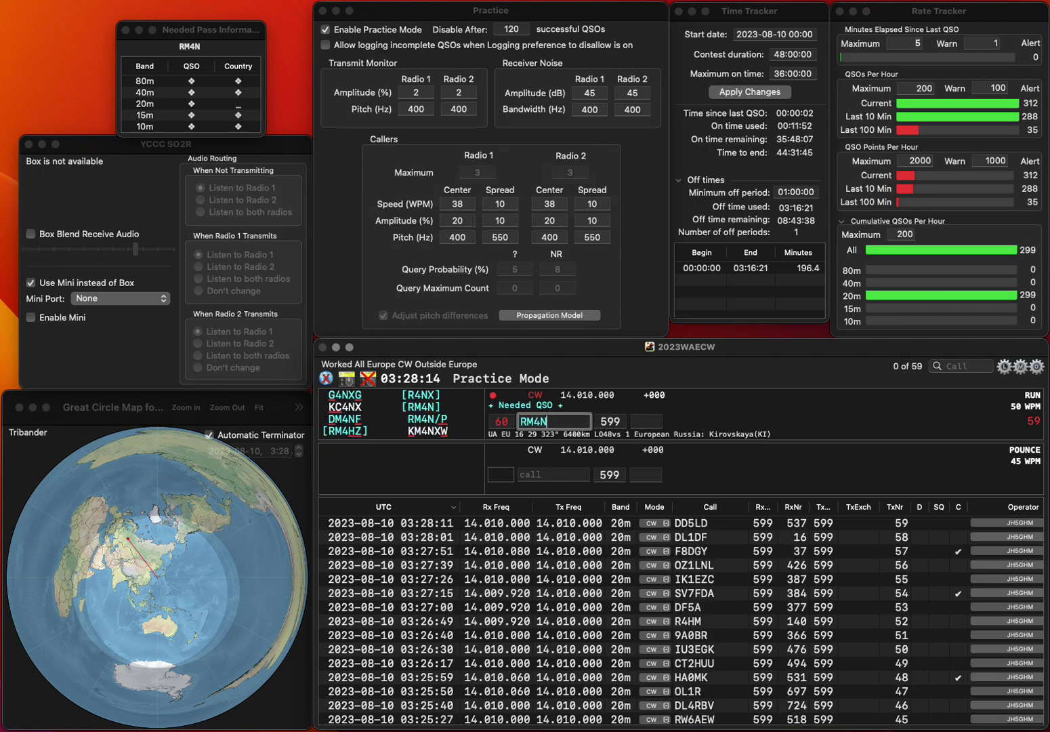
text(/P)
key(Return)
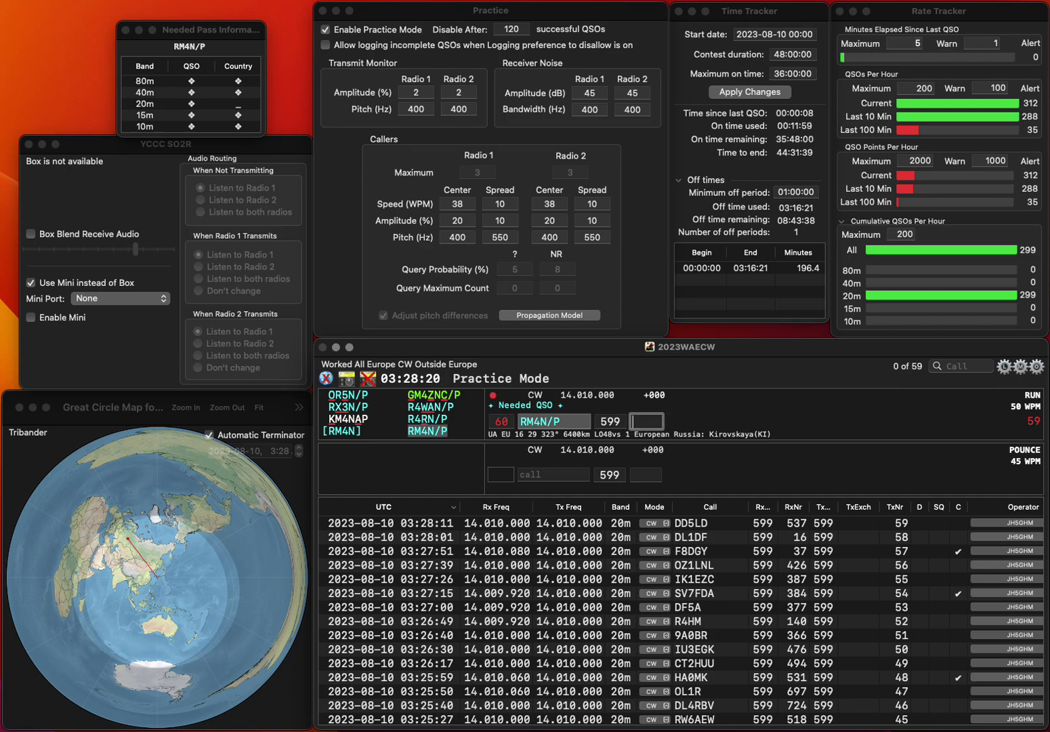
text(2)
key(Return)
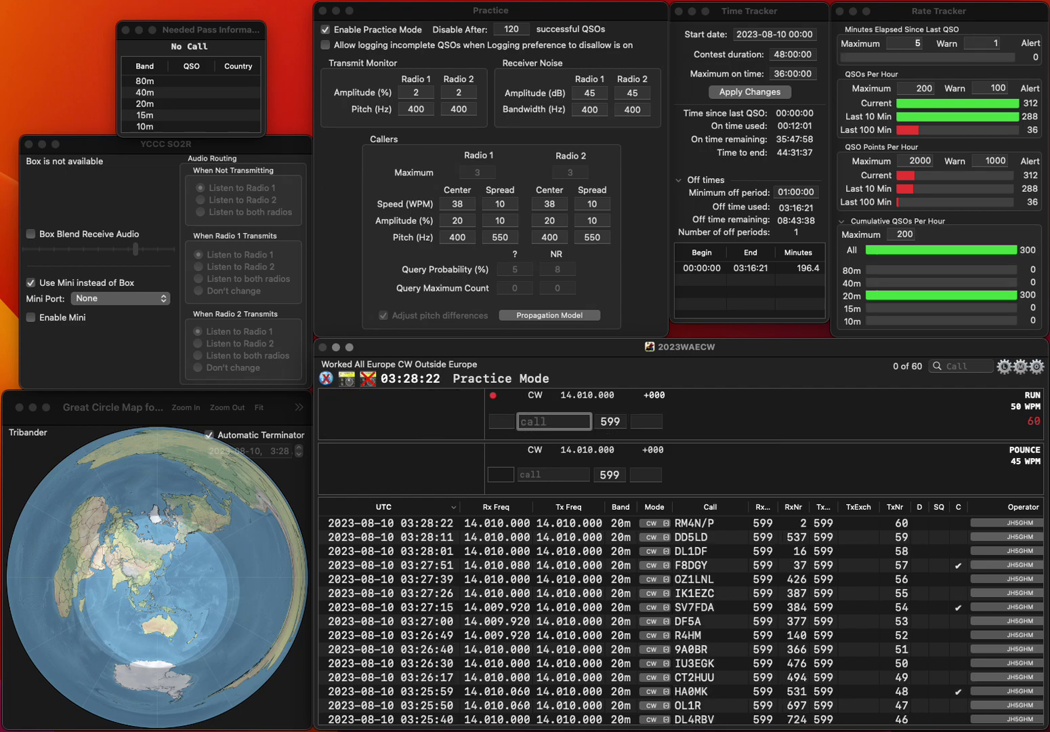
text(1HB)
key(Left)
key(Left)
key(Left)
text(F)
key(Return)
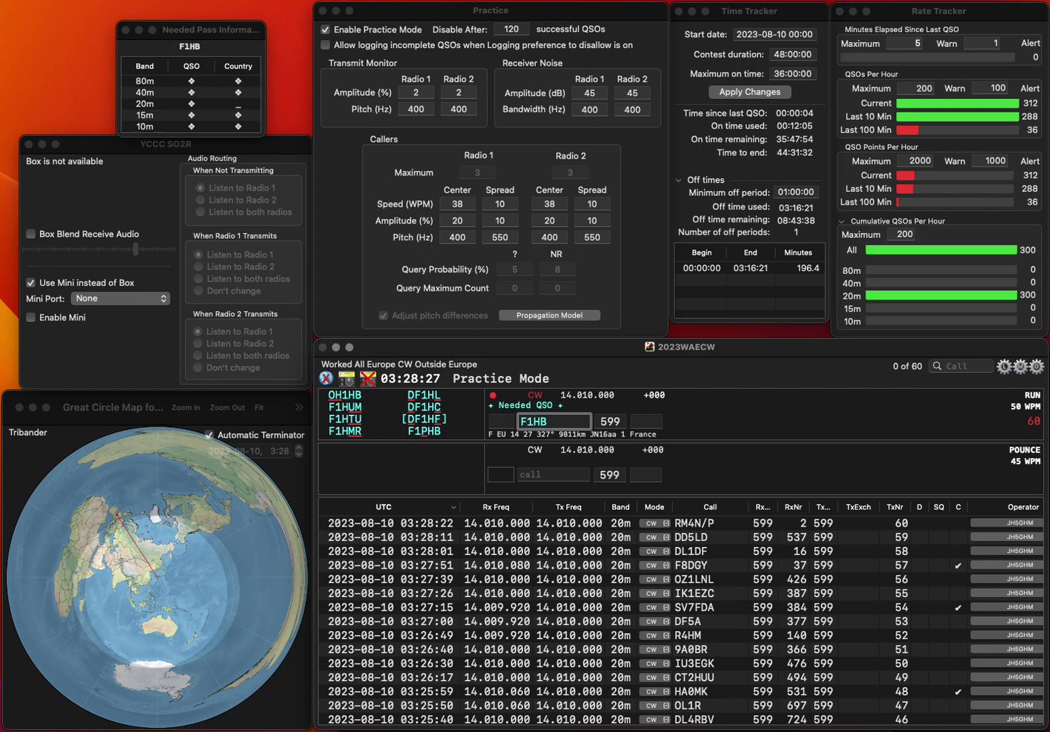
key(Right)
text(P)
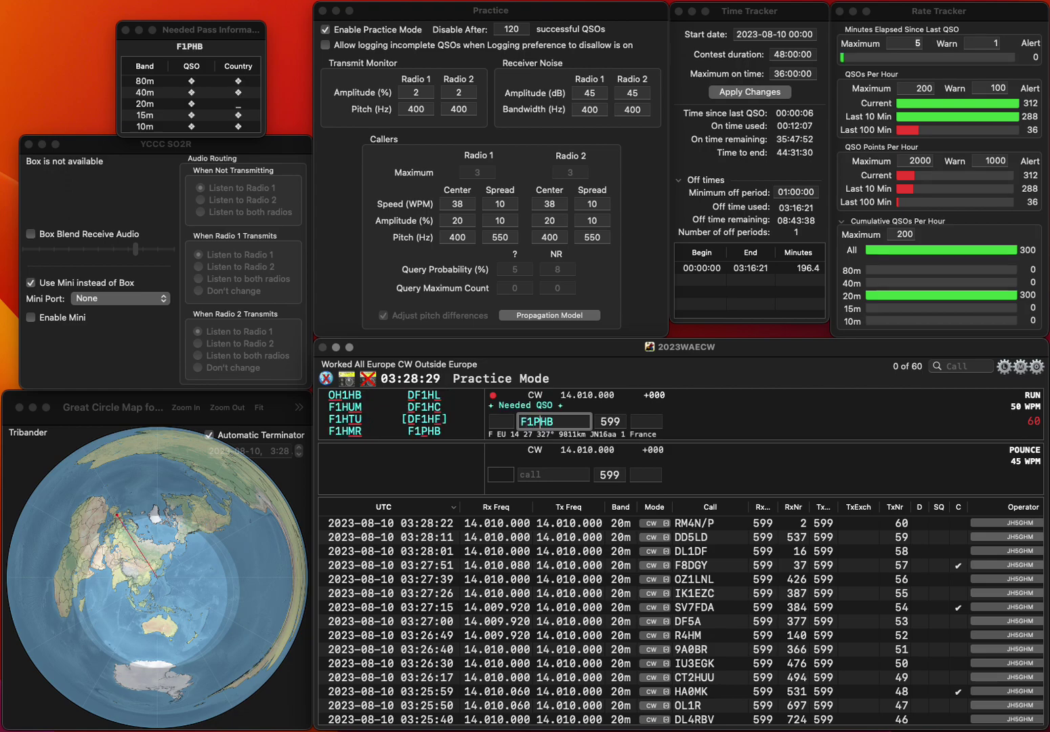
key(BackSpace)
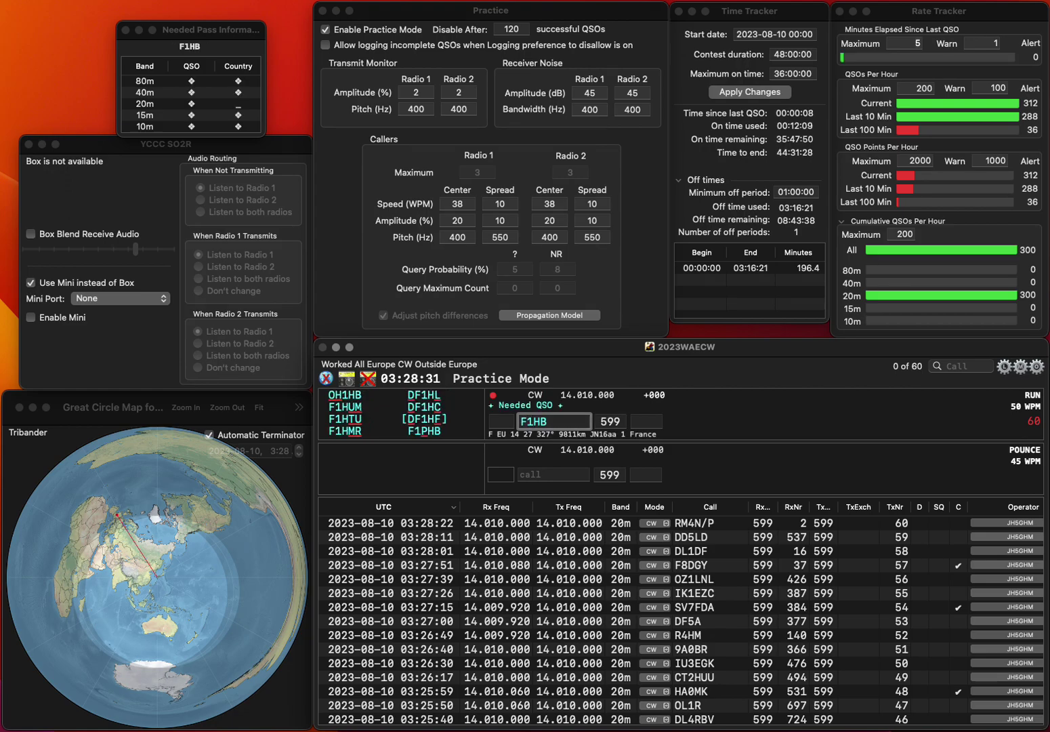
key(BackSpace)
text(SN)
key(Return)
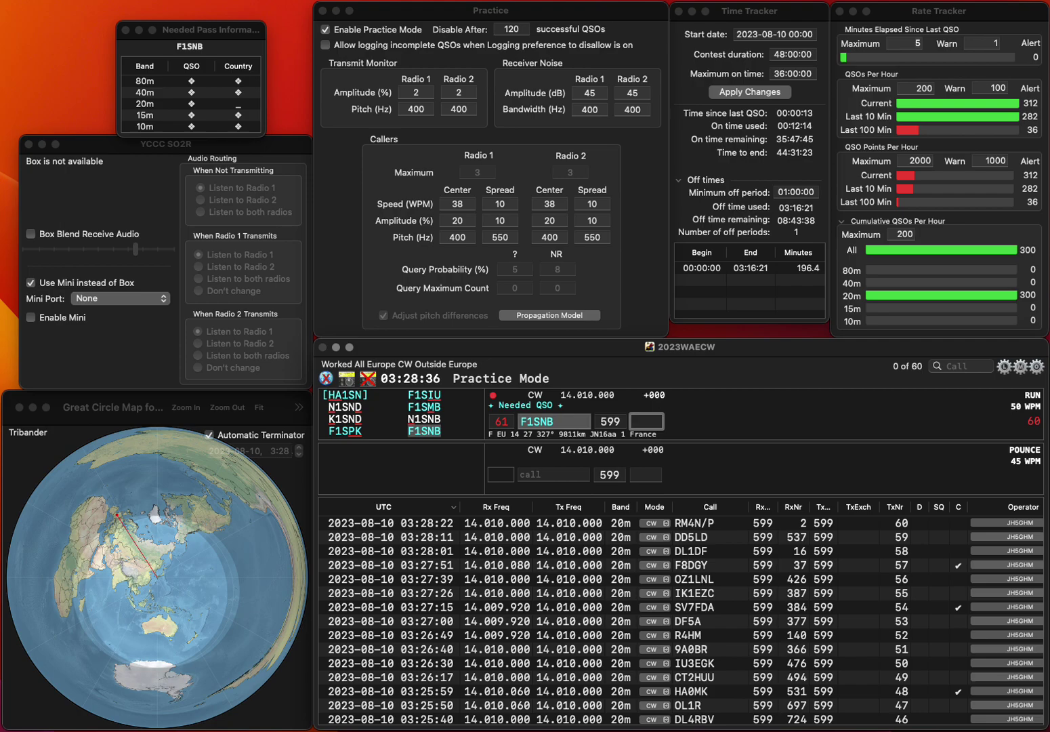
text(69)
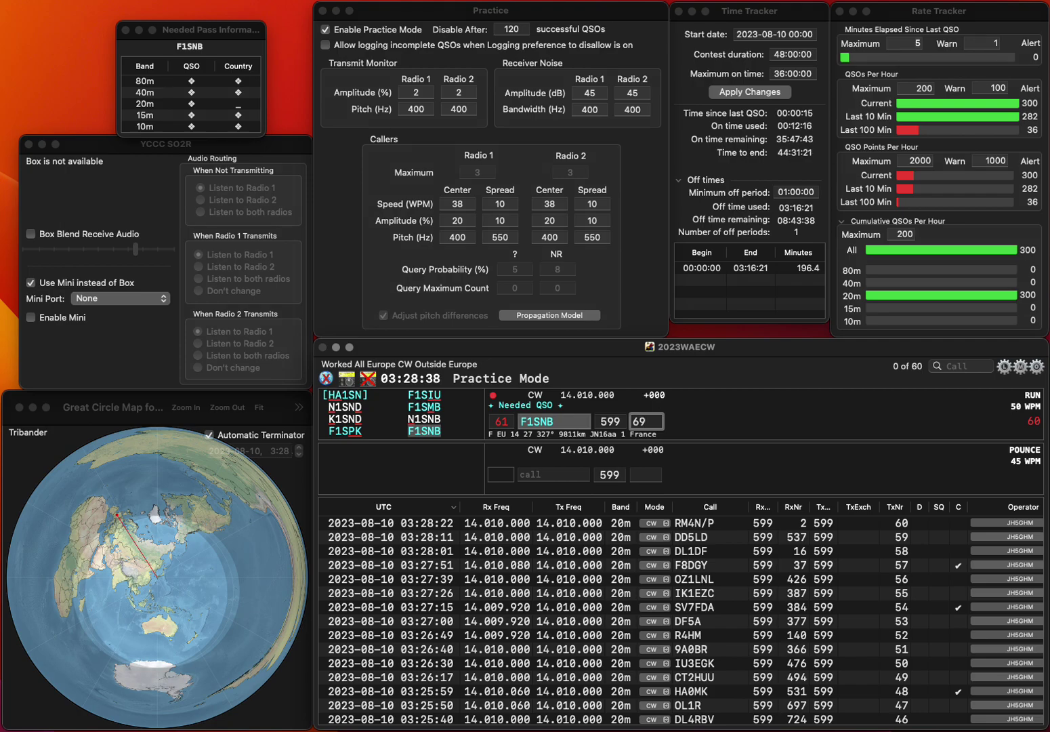
key(Return)
- Work DA0DX on the run radio, correcting the initial copy DODX, and log the contact with received number 123
text(D)
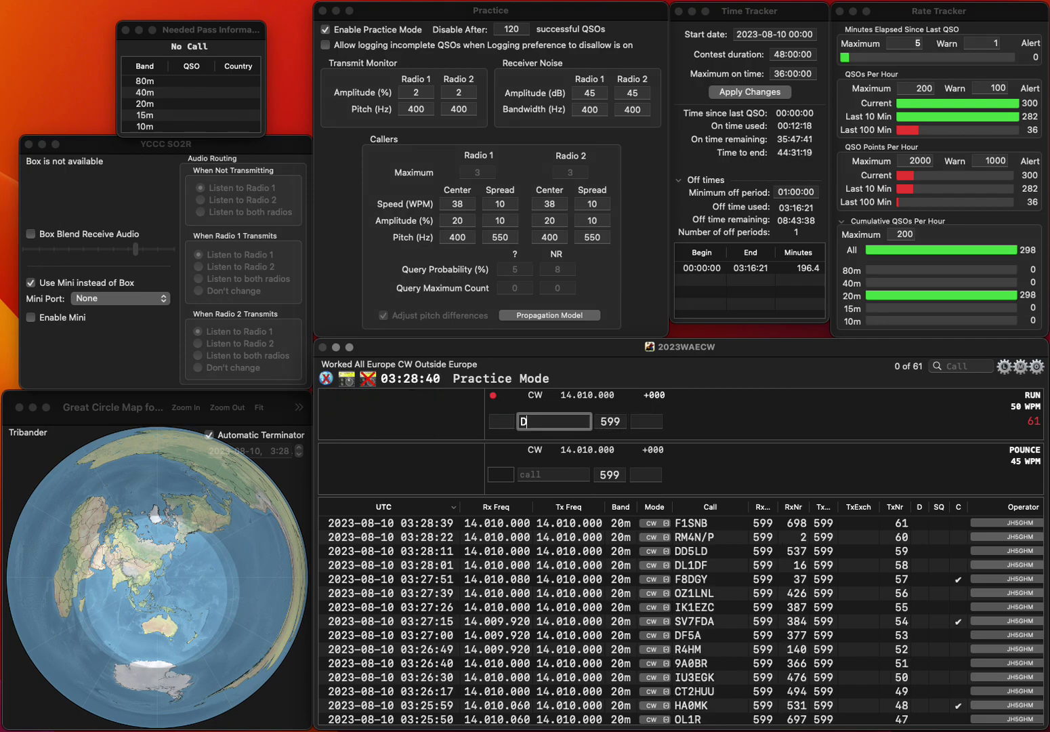
text(ODX)
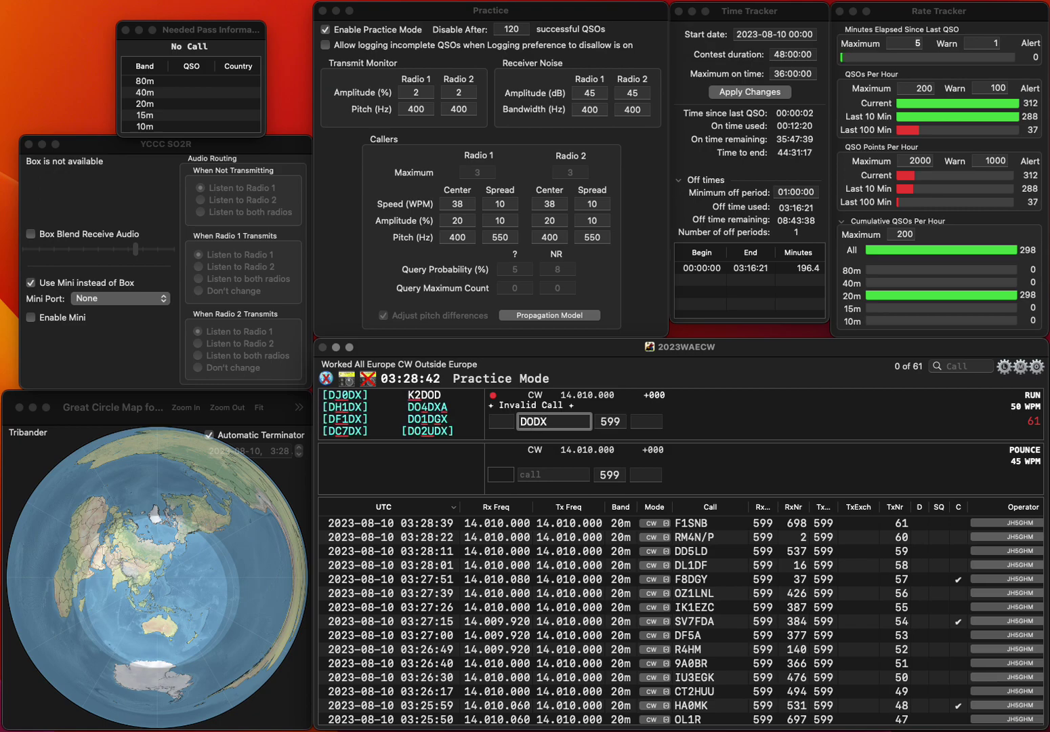
click(534, 422)
key(BackSpace)
text(A0)
key(space)
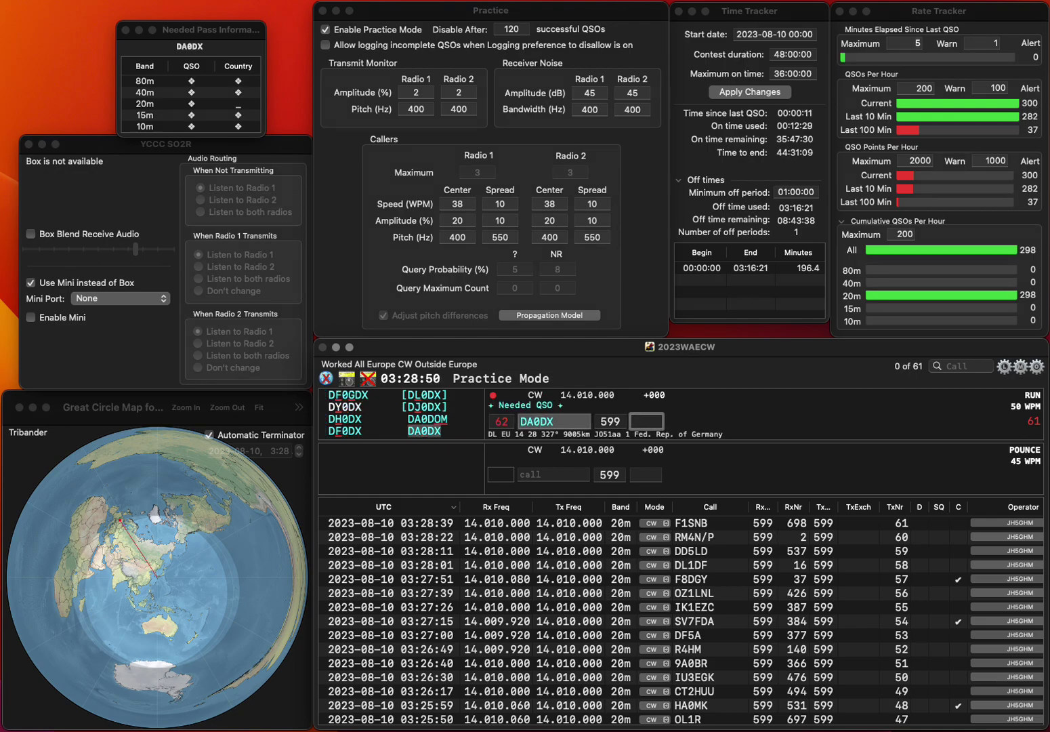
text(123)
key(Return)
- Work SN3R on the run radio and log the contact with received number 586
text(SN3)
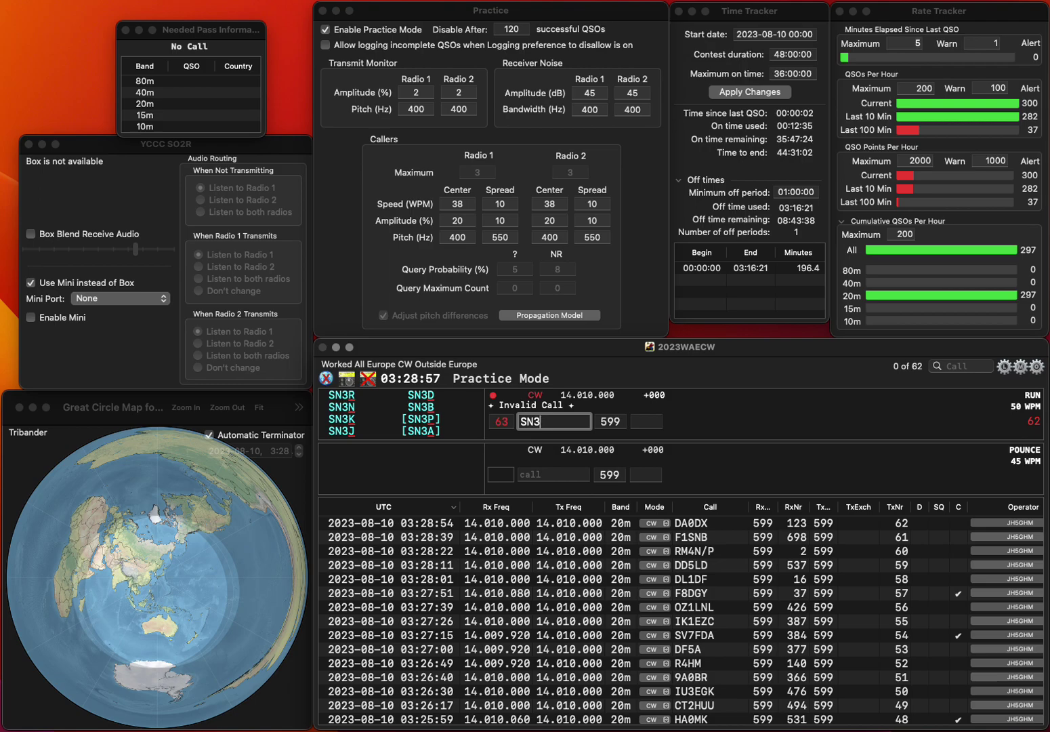
text(R)
key(Return)
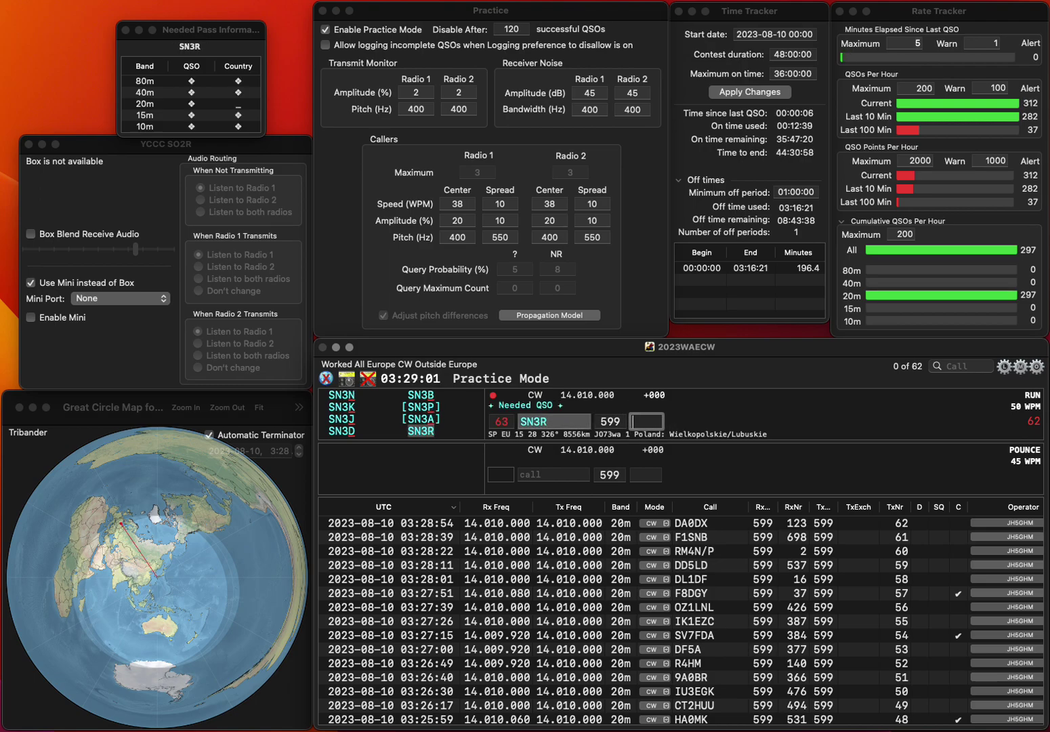
text(586)
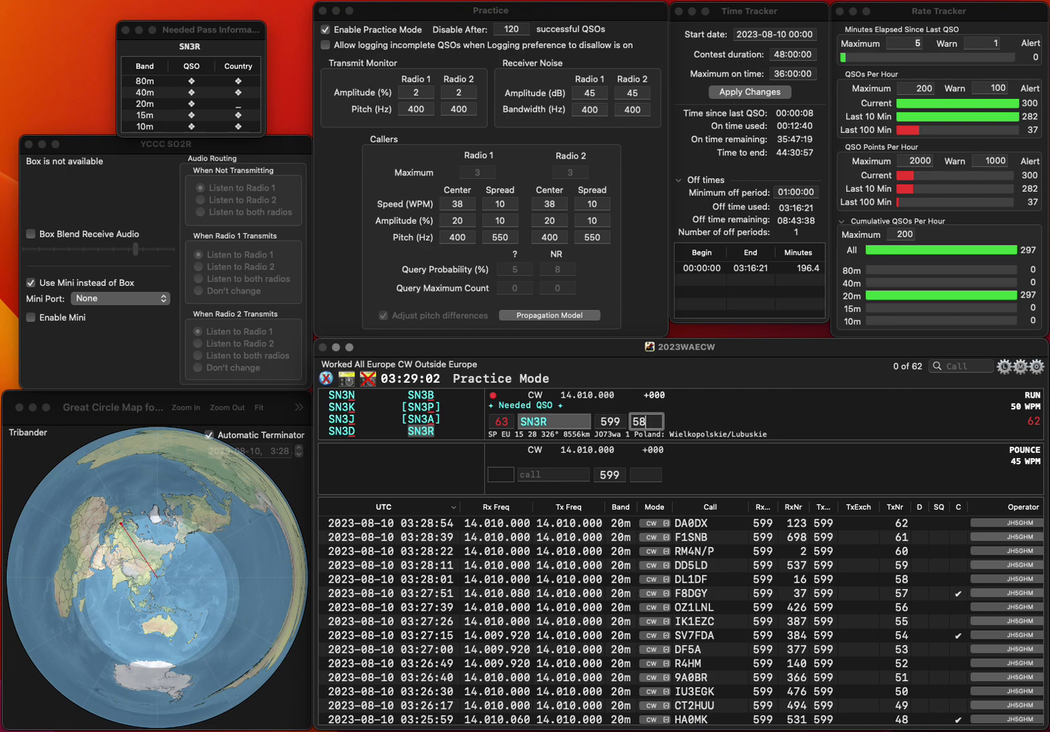
key(Return)
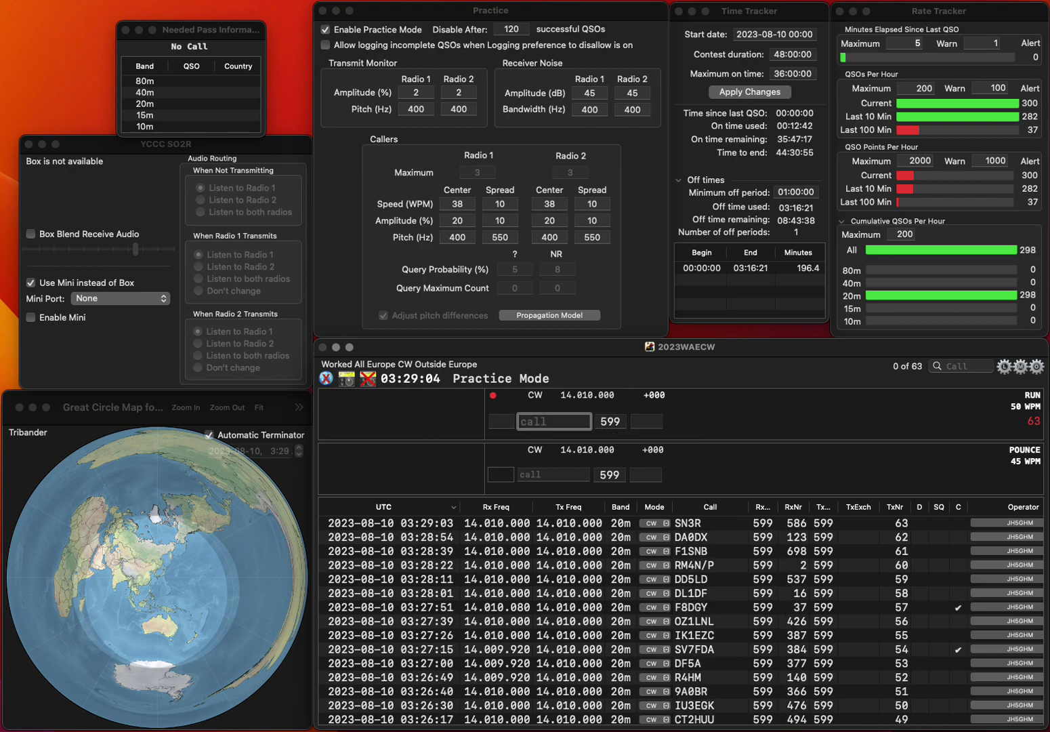
text(3VT)
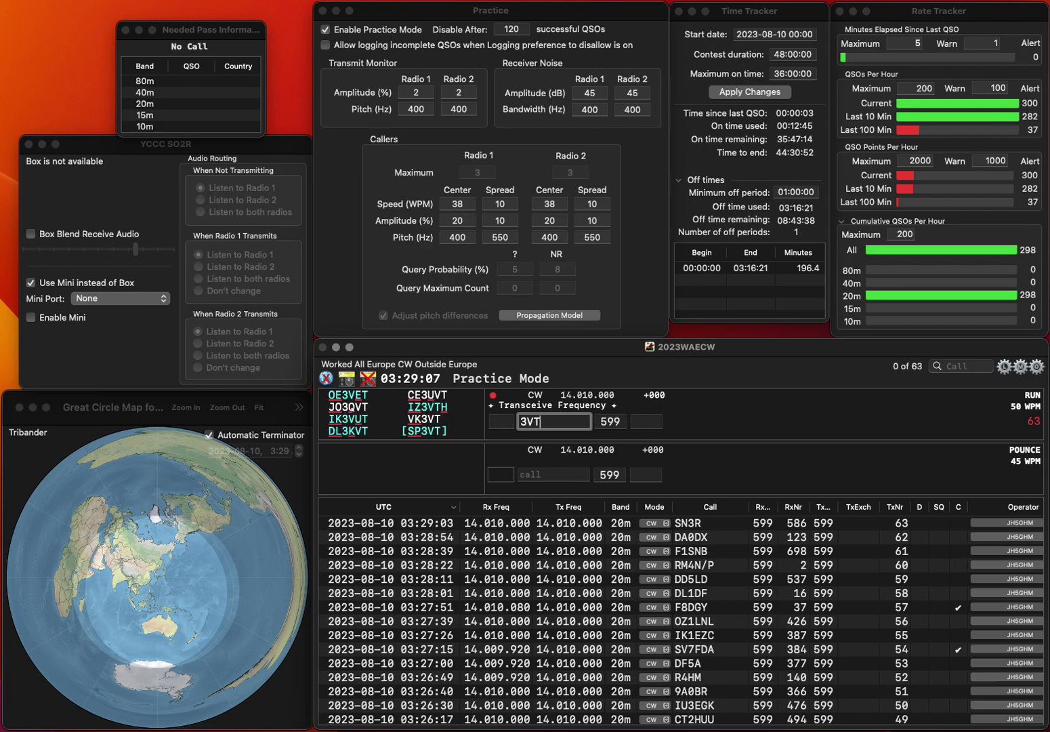
key(BackSpace)
text(VT)
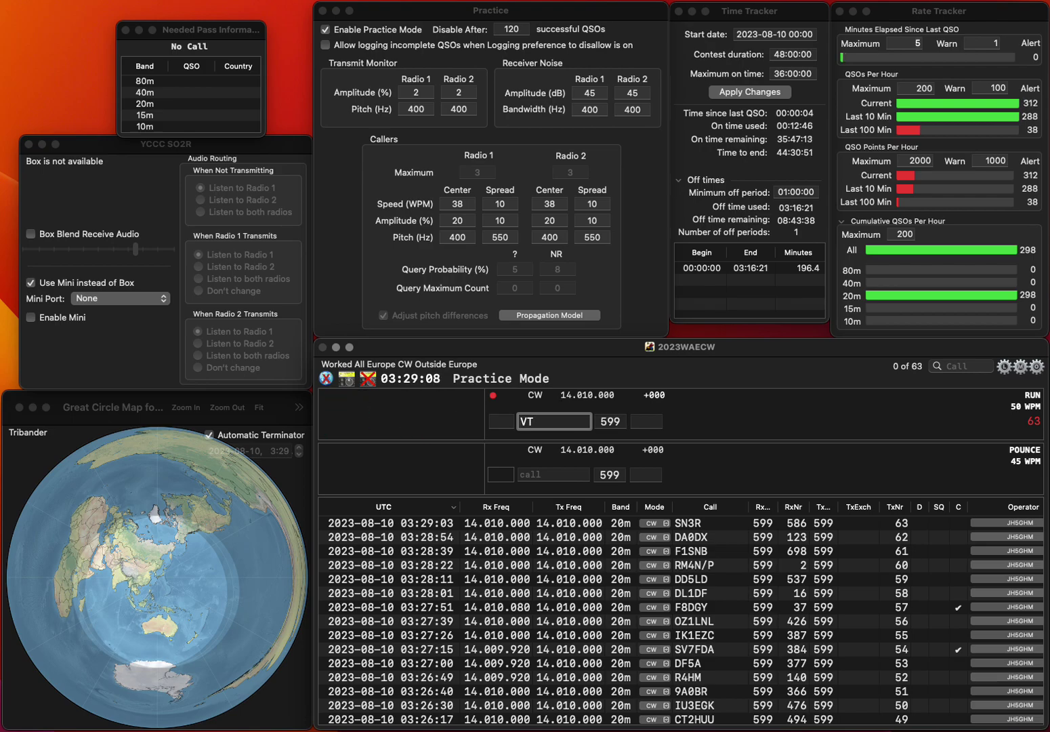
text(GQ4)
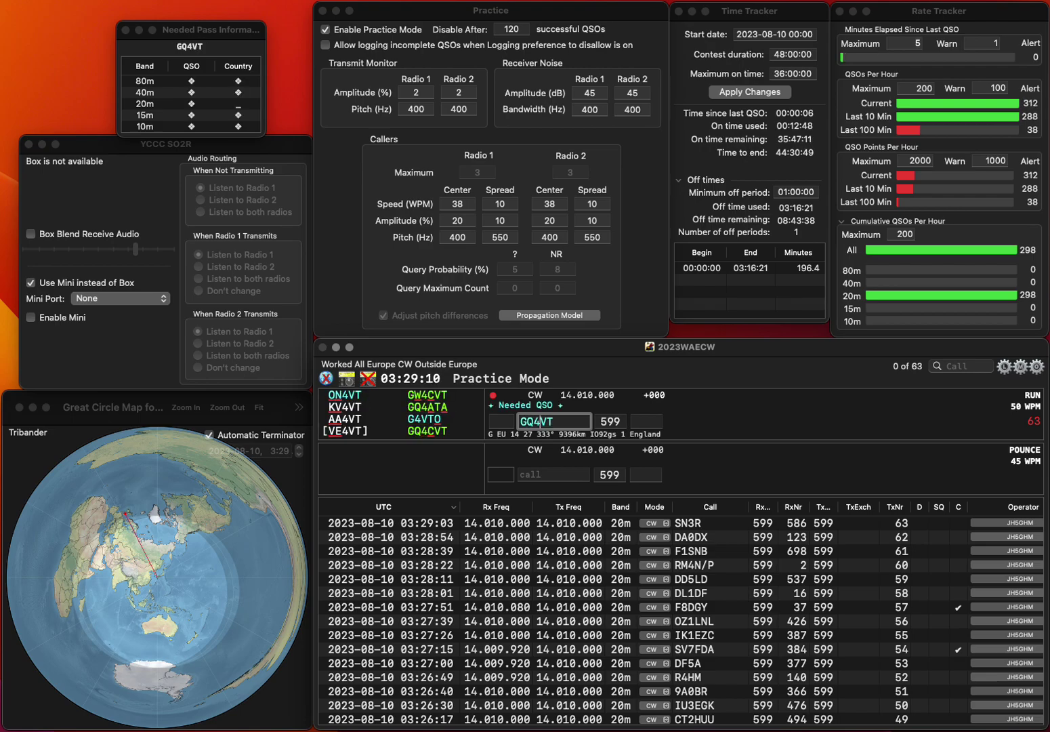
text(C)
key(Return)
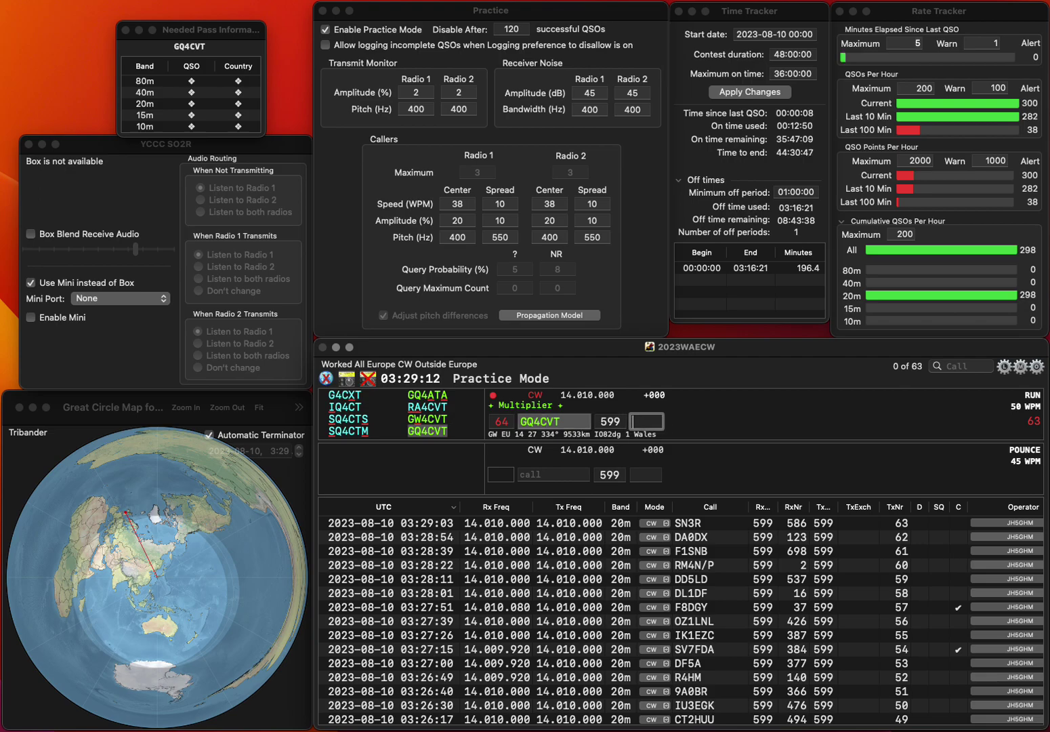
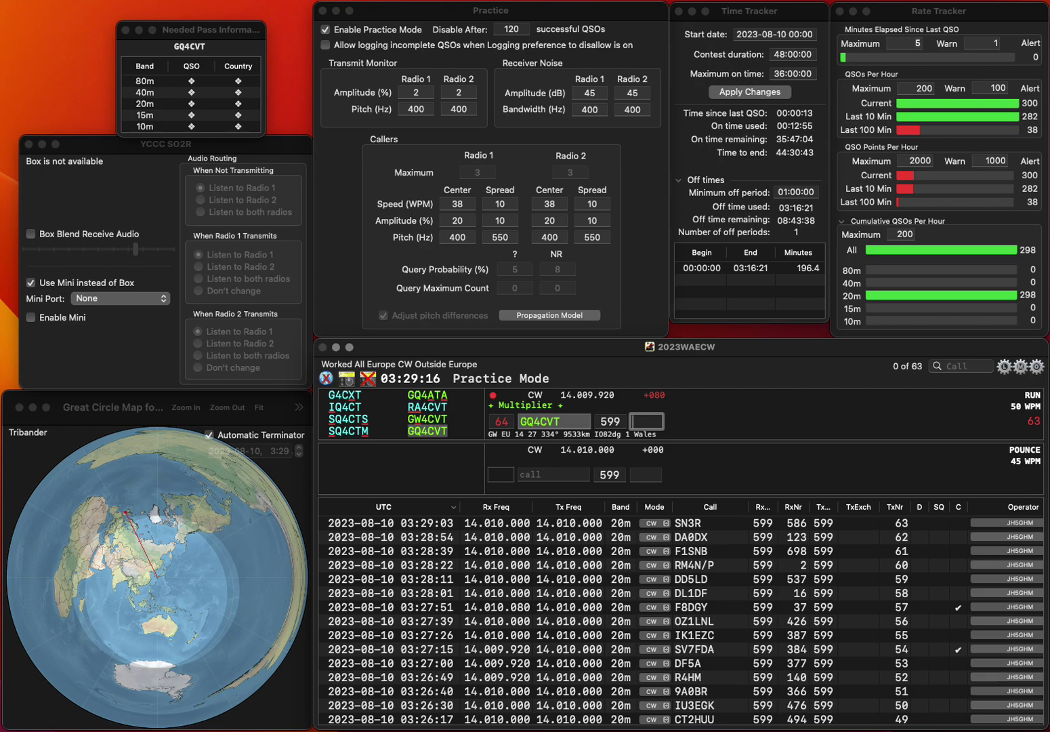
text(7)
key(Return)
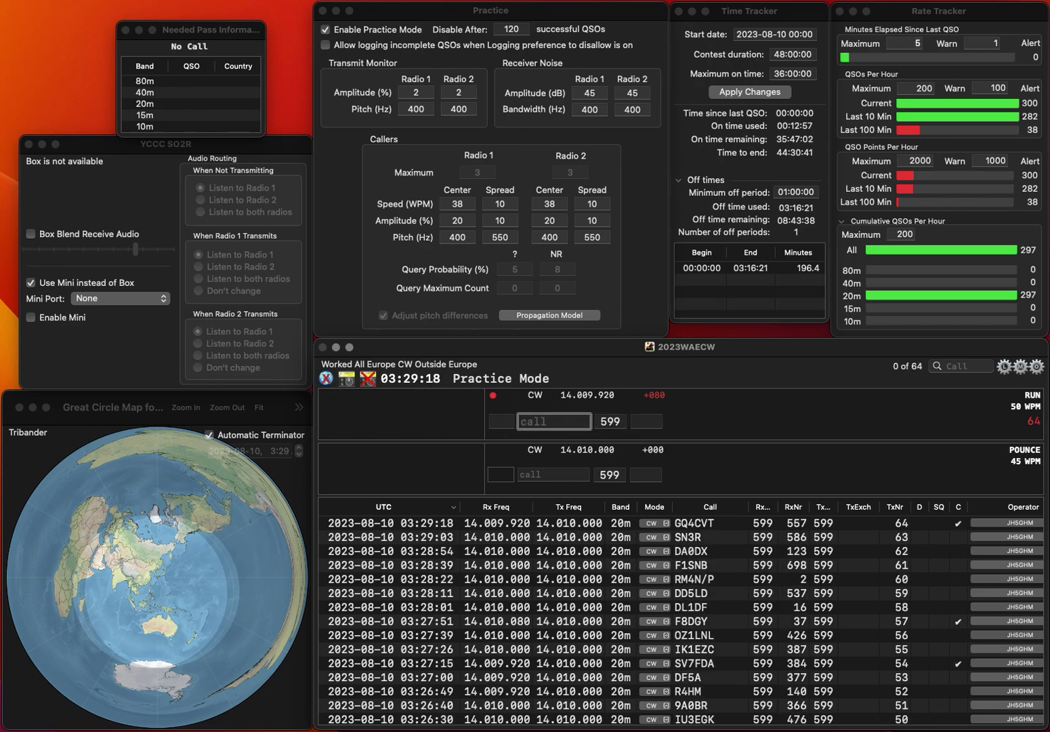
- Work UR3IG on the run radio and log the contact with received number 636
text(UR3IG)
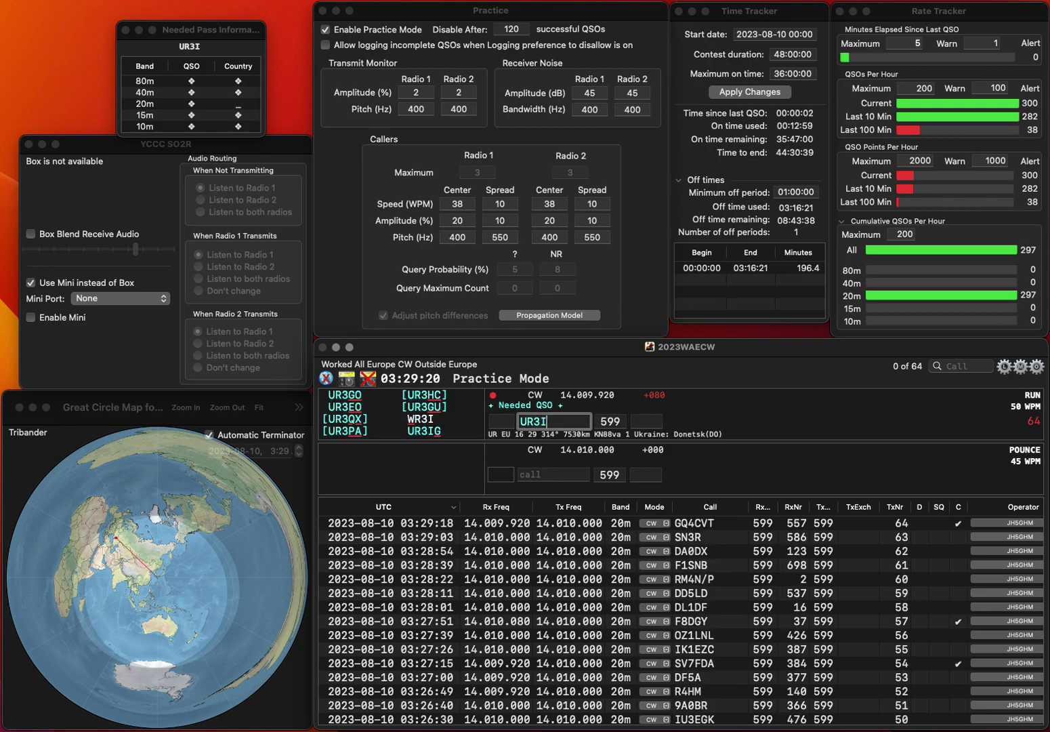
key(Return)
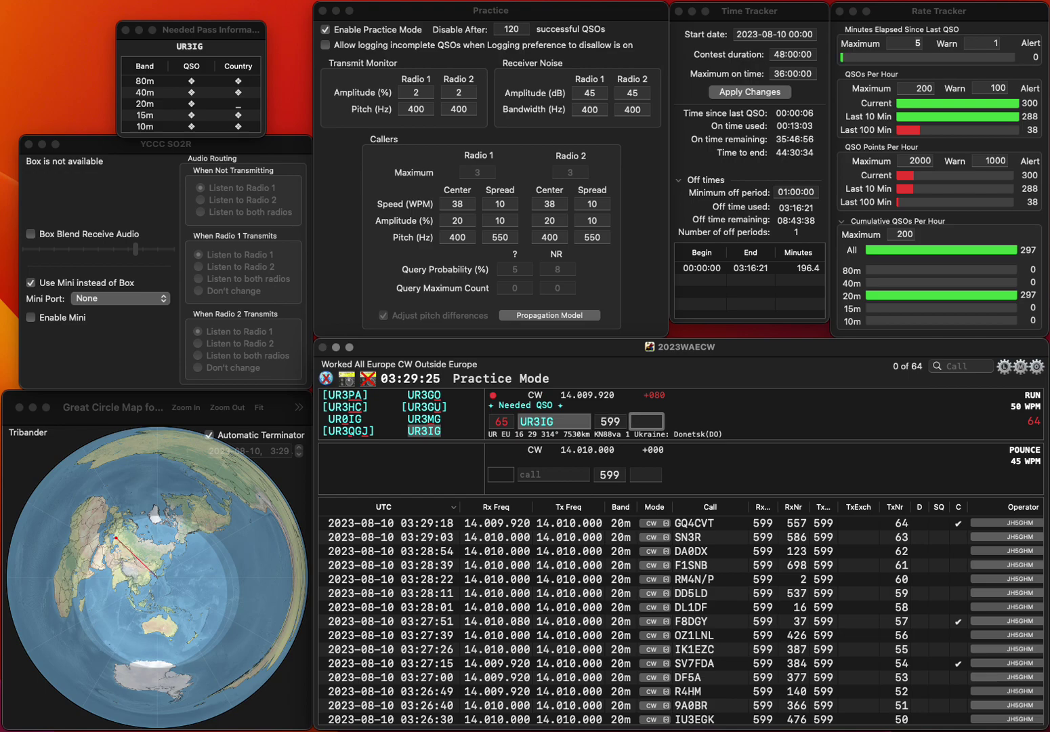
text(636)
key(Return)
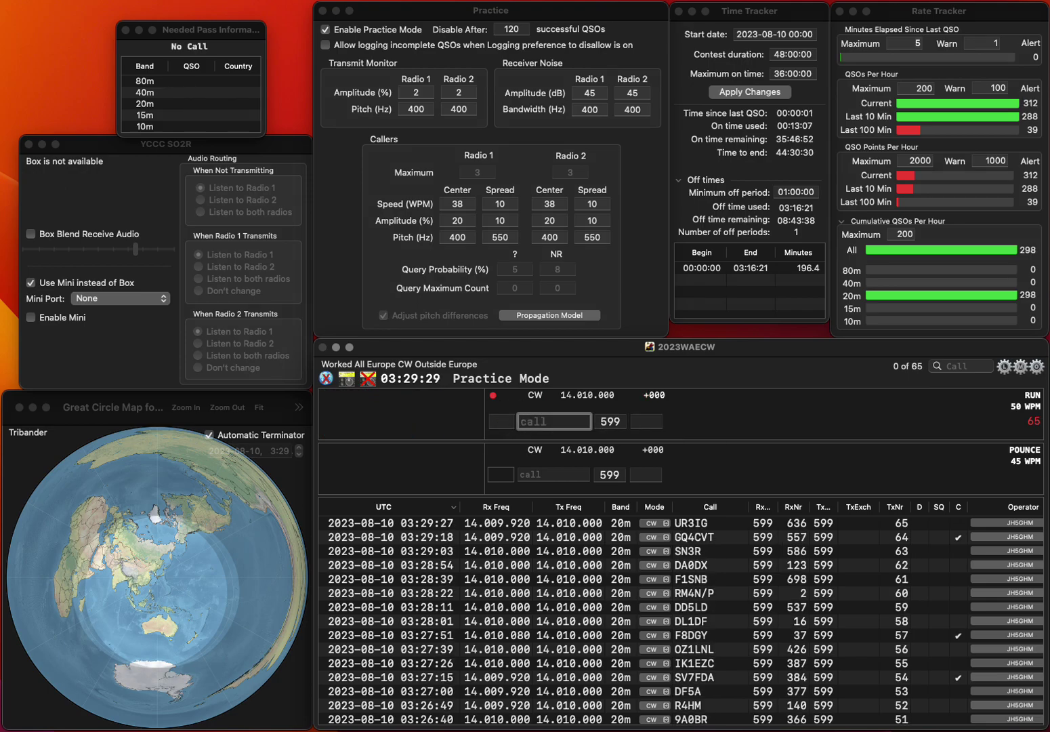
- Work HG5KID on the run radio, completing the partial copy ID, and log the contact with received number 97
text(ID)
text(HG5K)
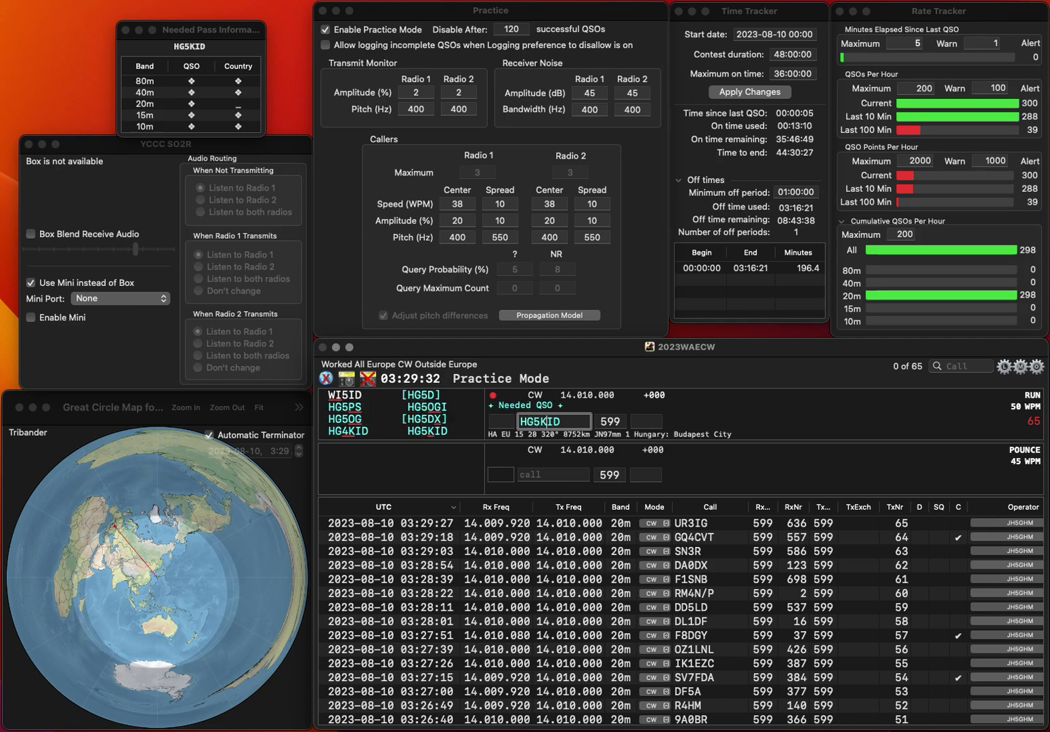
key(Return)
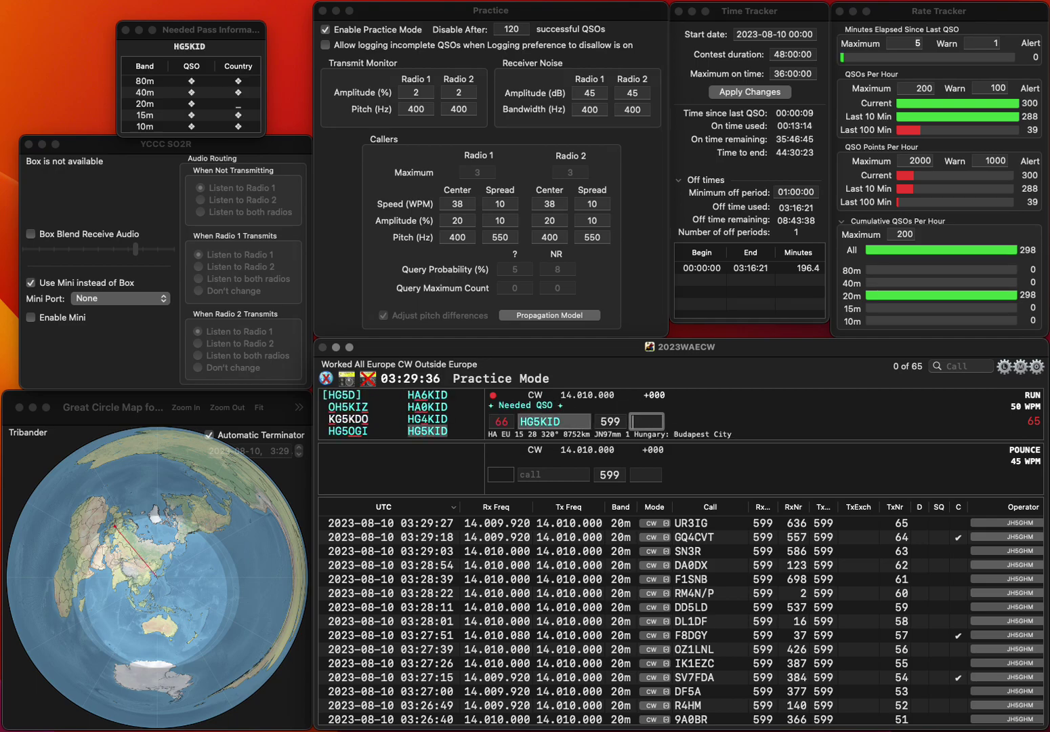
text(97)
key(Return)
- Work M1EGX on the run radio, correcting the initial copy EBX, and log the contact with received number 250
text(EBX)
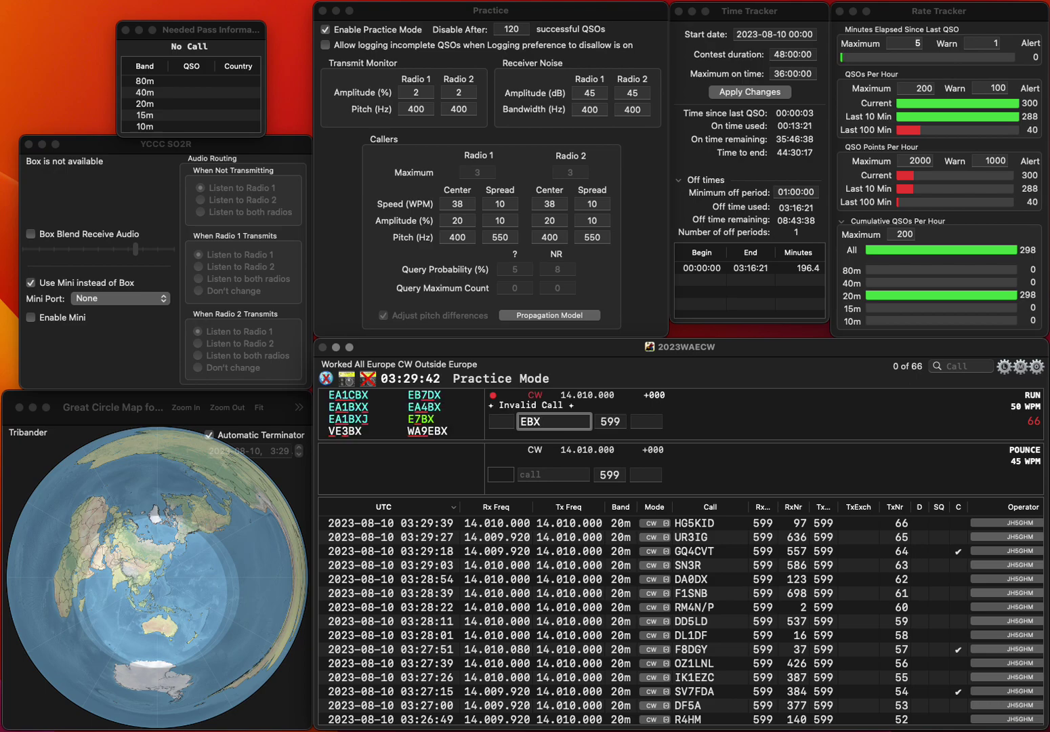
key(Left)
key(Left)
key(Left)
text(M1)
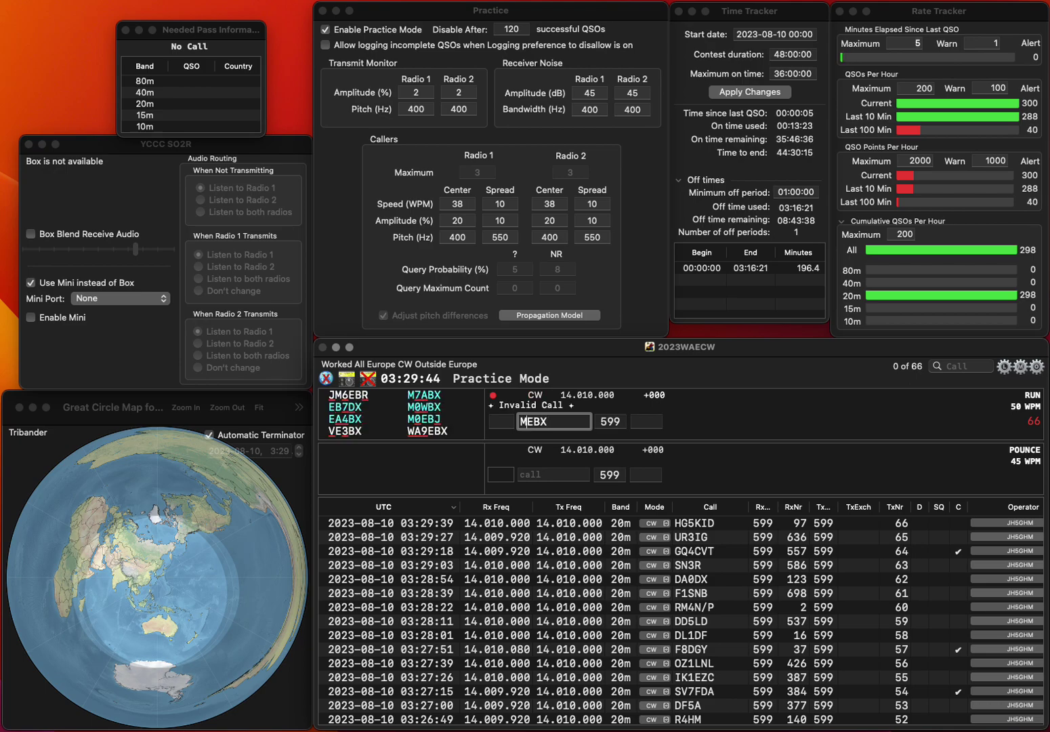
key(Delete)
text(G)
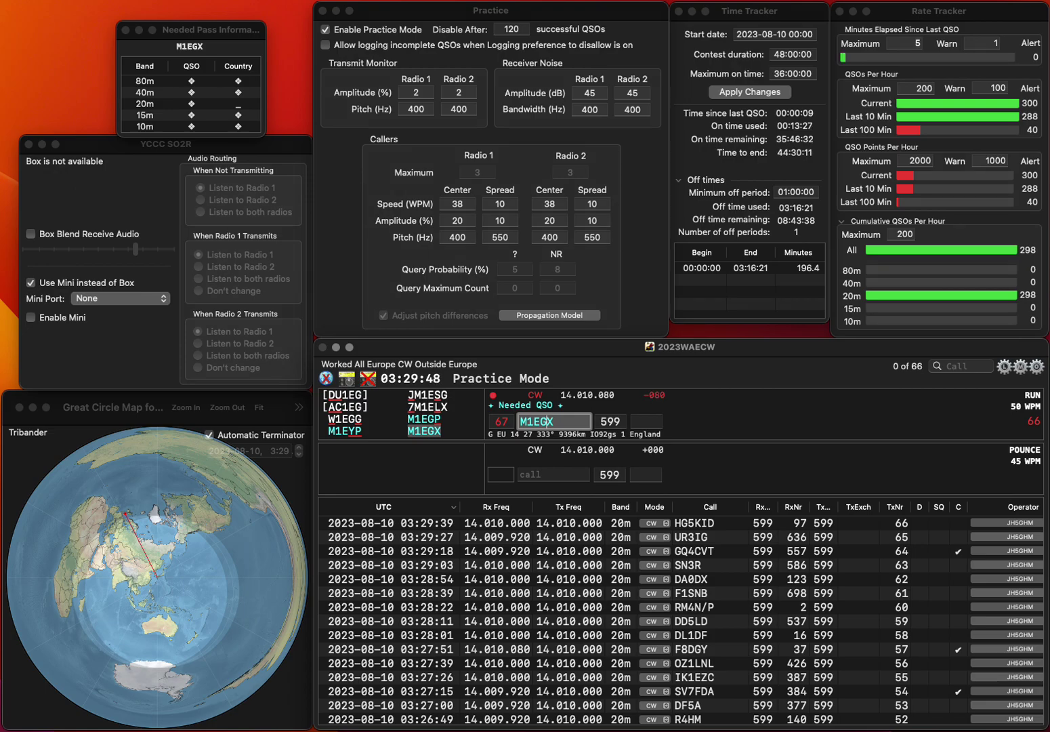
key(Tab)
text(250)
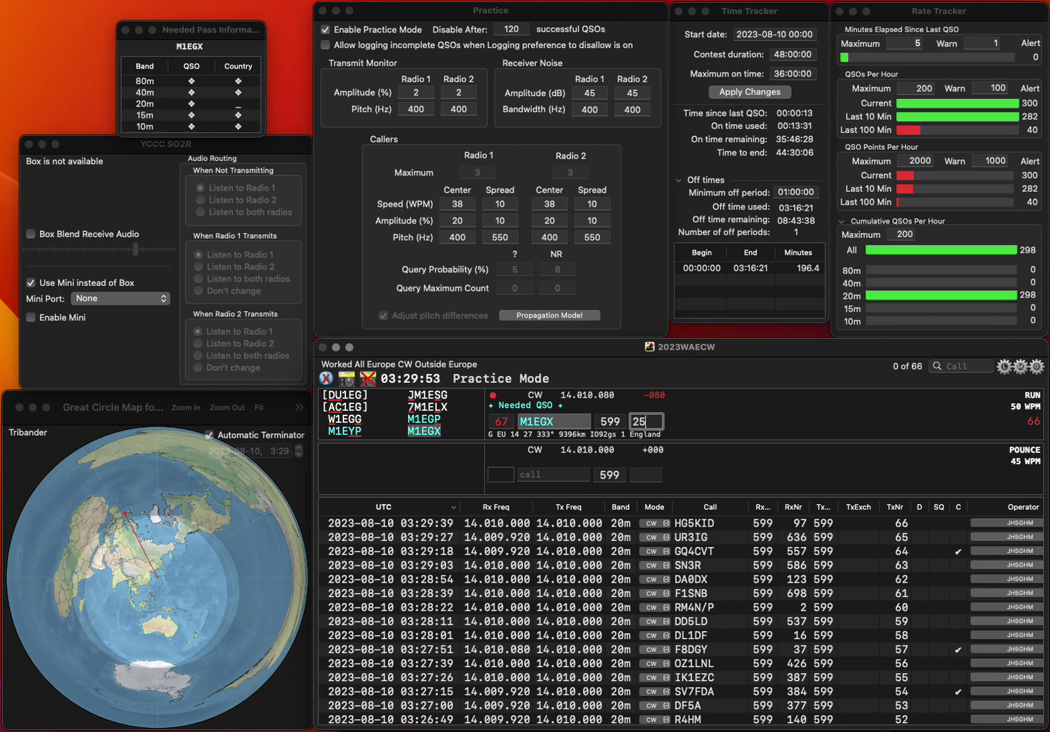
key(Return)
- Work RK4R on the run radio and log the contact with received number 507
text(RK)
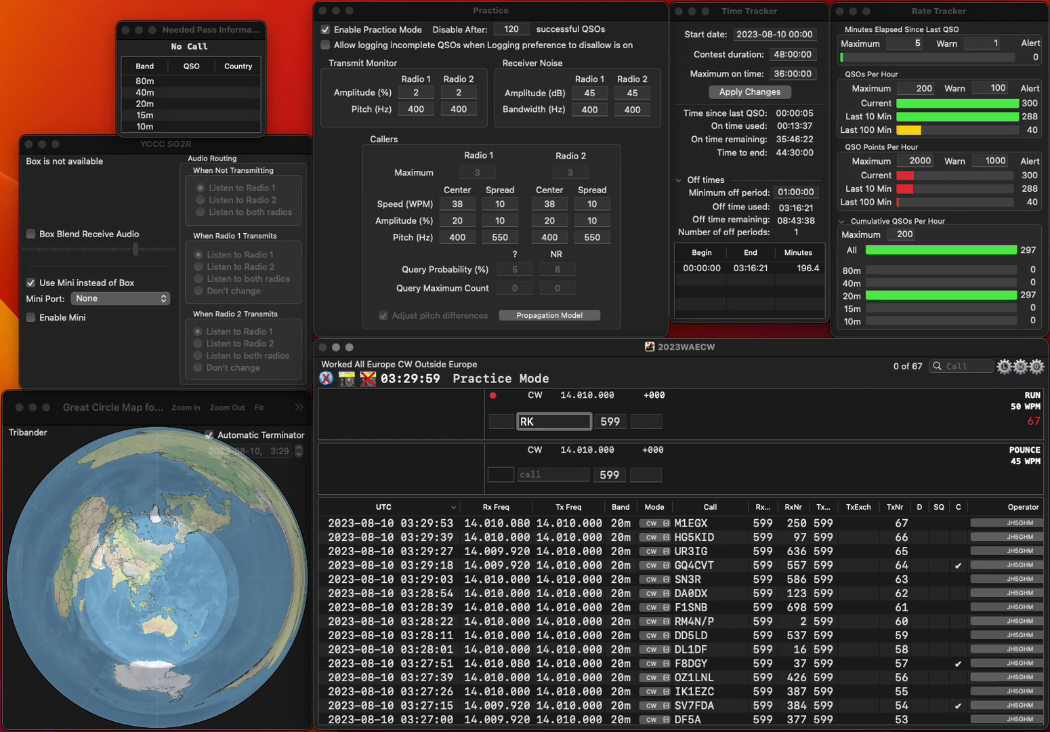
text(4R)
key(space)
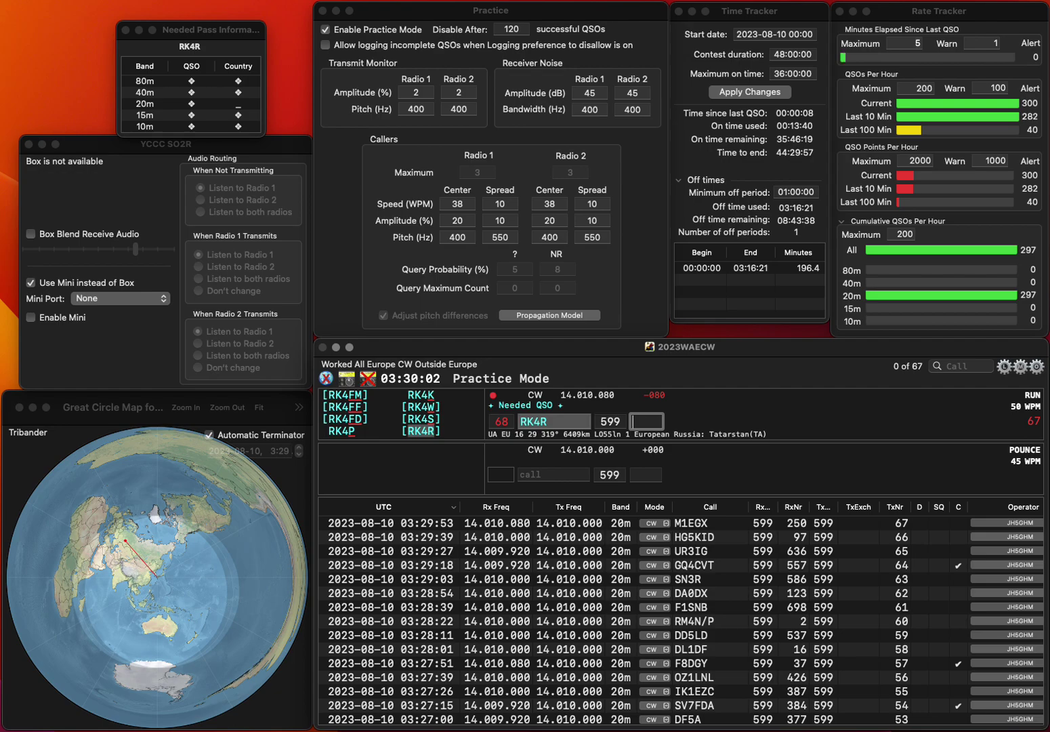
text(507)
key(Return)
text(CS7AWL)
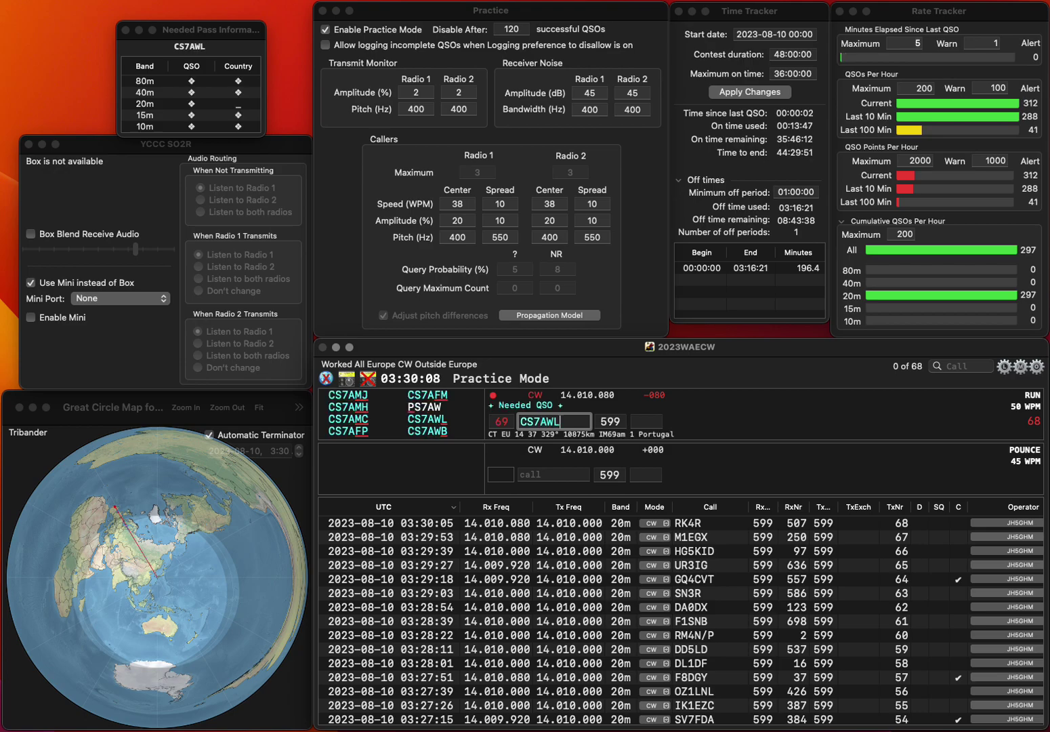
key(Return)
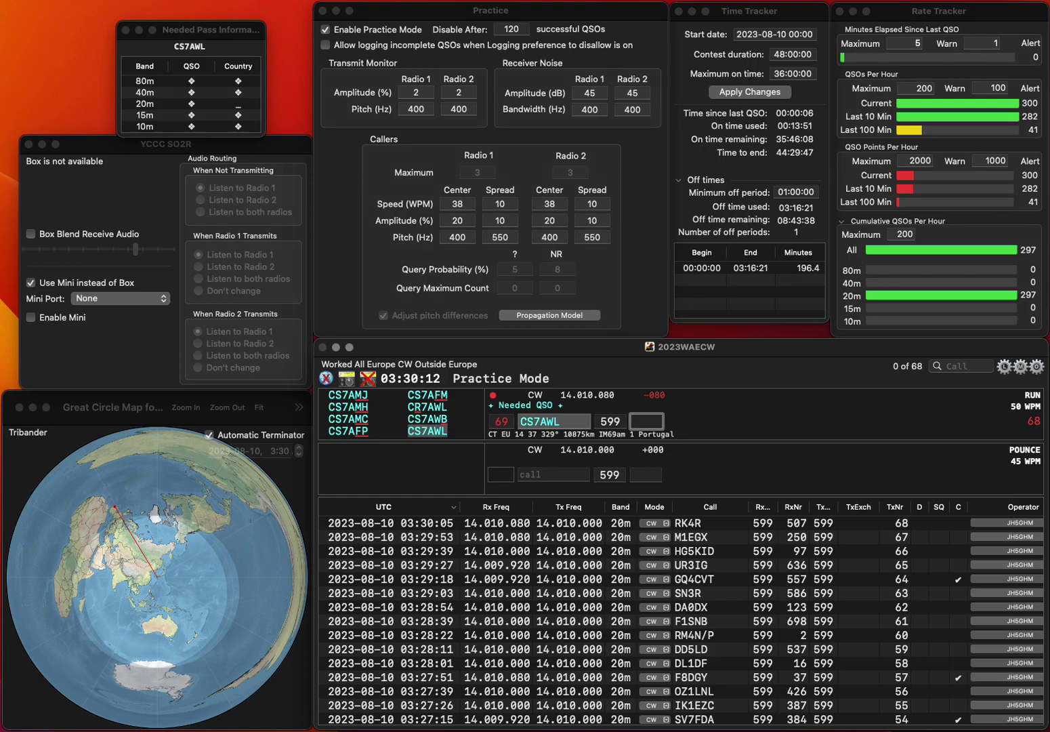
text(97)
key(Return)
text(P)
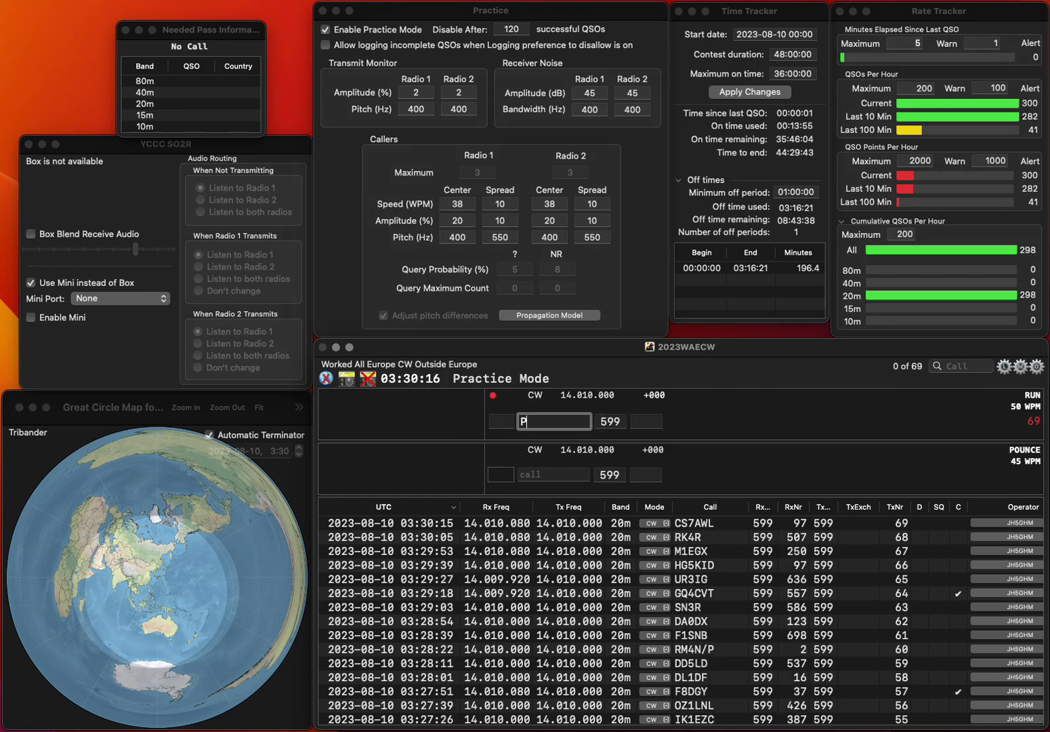
text(F1SCT)
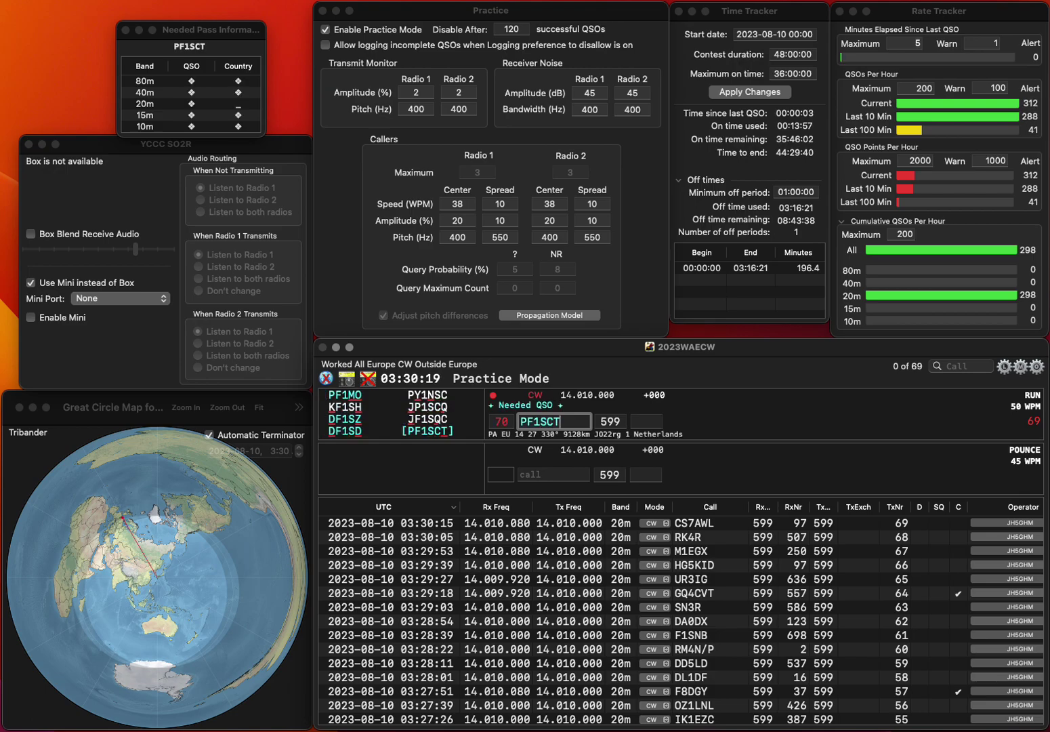
key(Return)
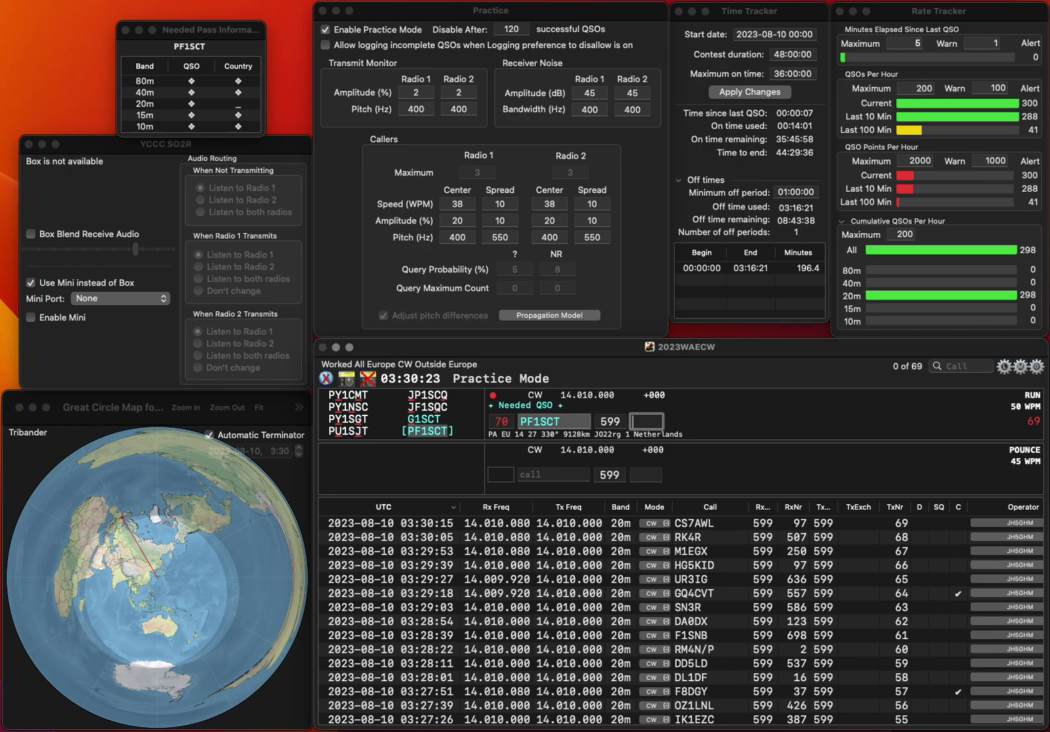
text(67)
key(Return)
- Work R1II on the run radio and log the contact with received number 357
text(R1)
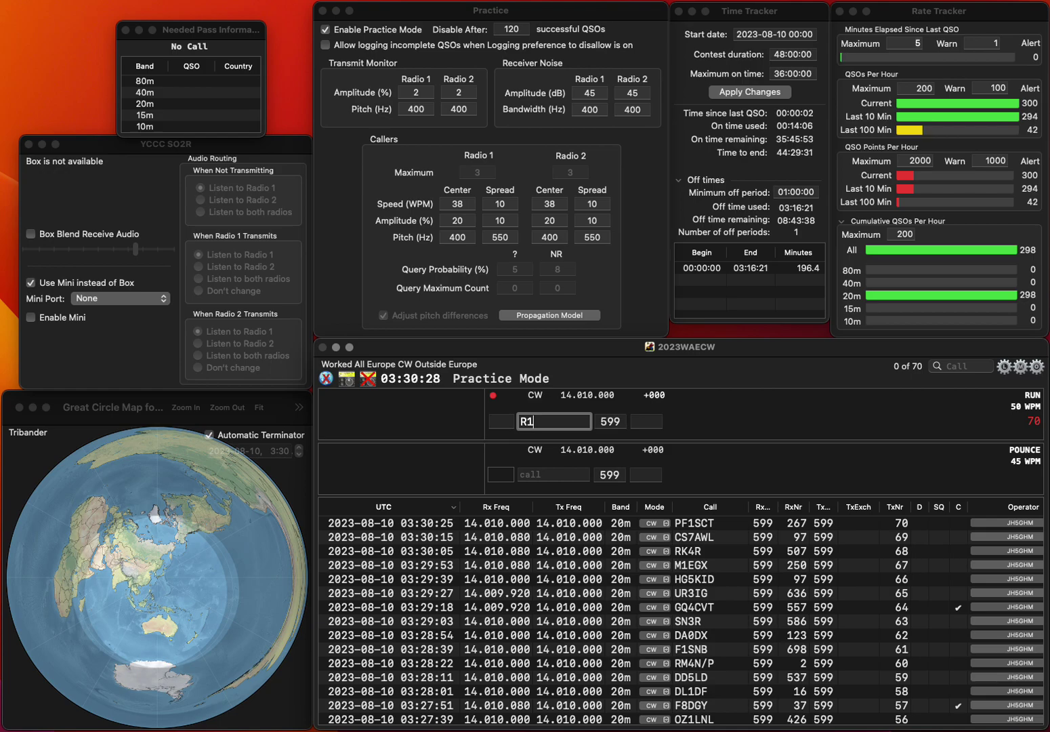
text(II)
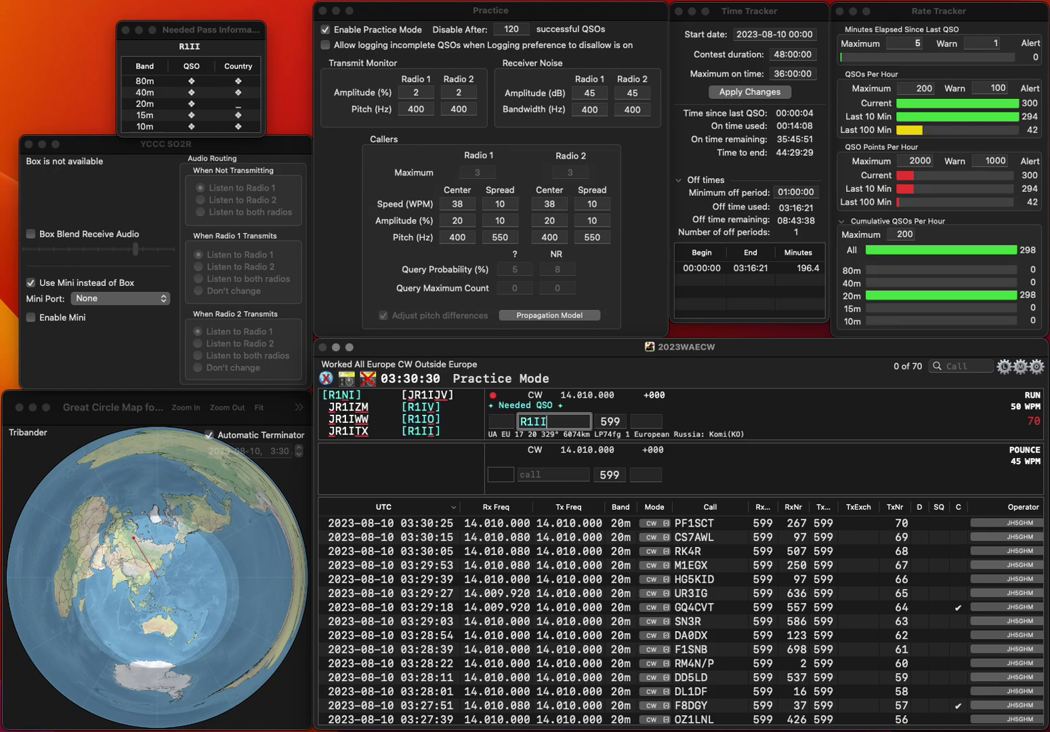
key(space)
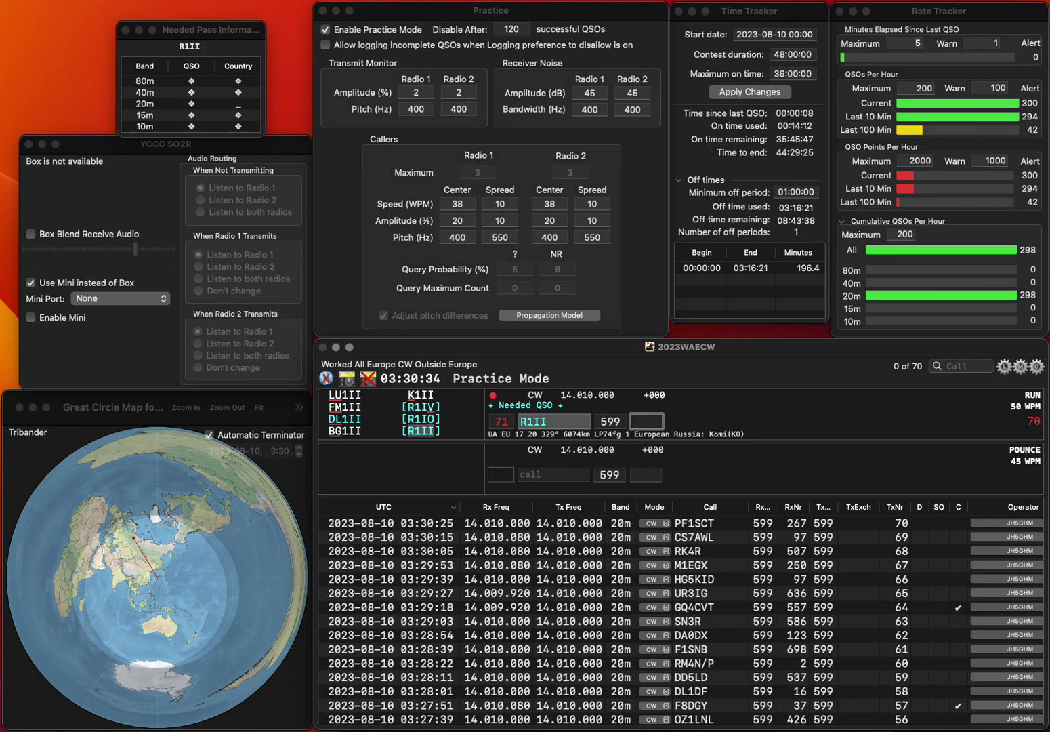
text(357)
key(Return)
text(HB)
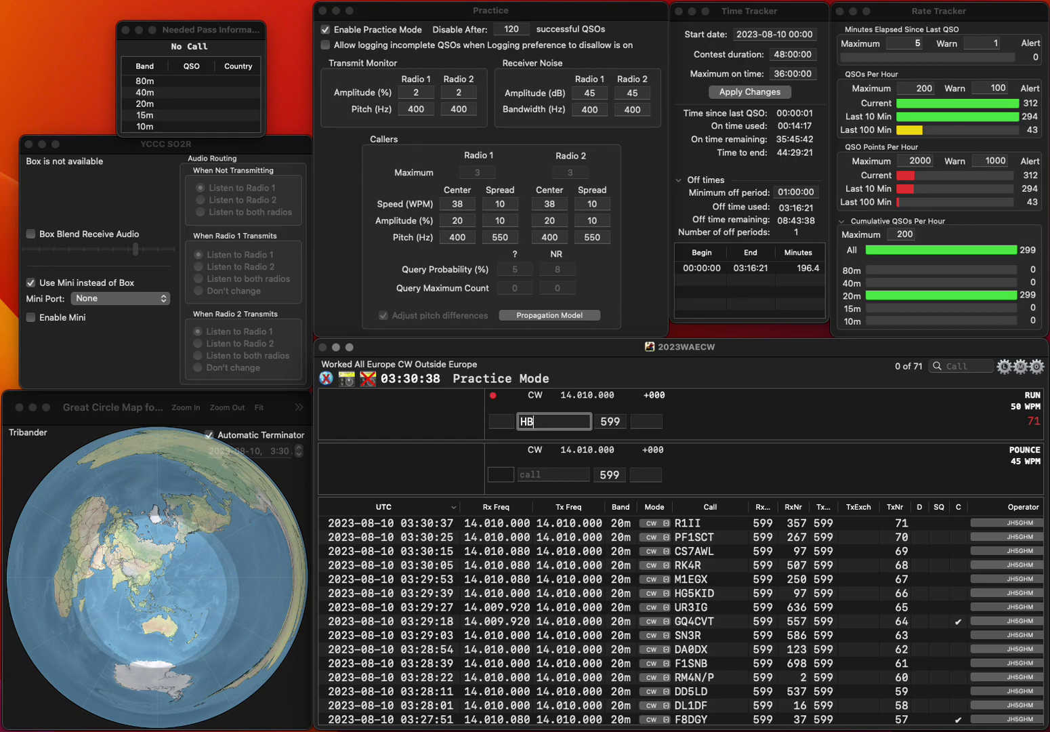
text(9HEB)
key(Return)
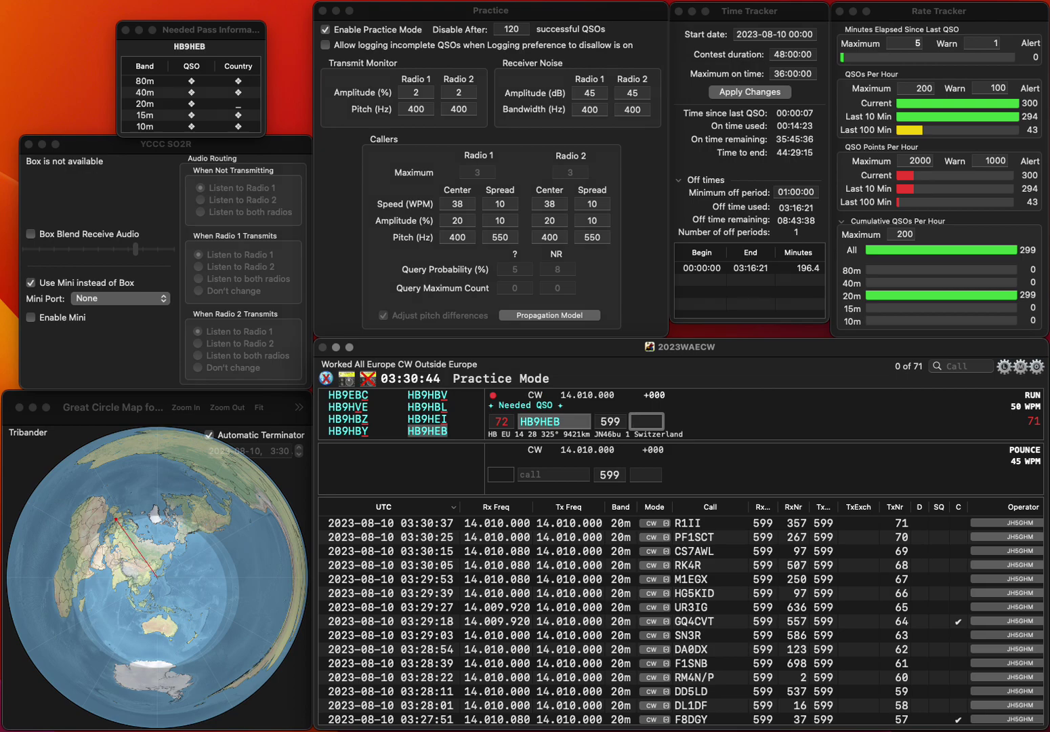
key(Return)
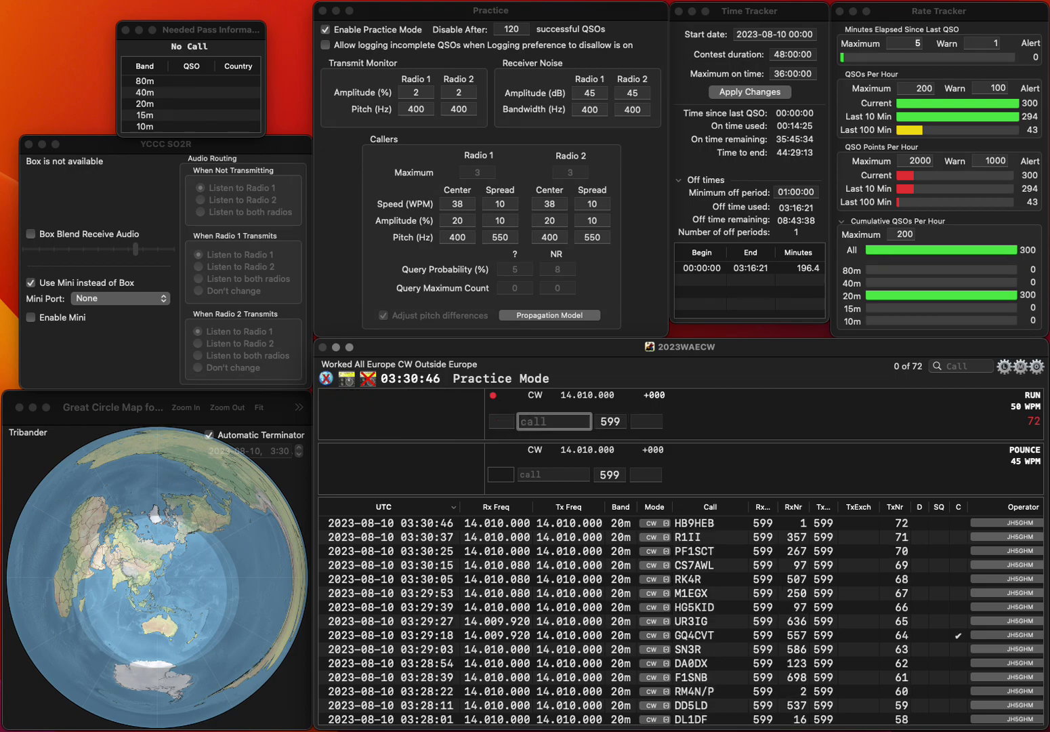
text(DK1T)
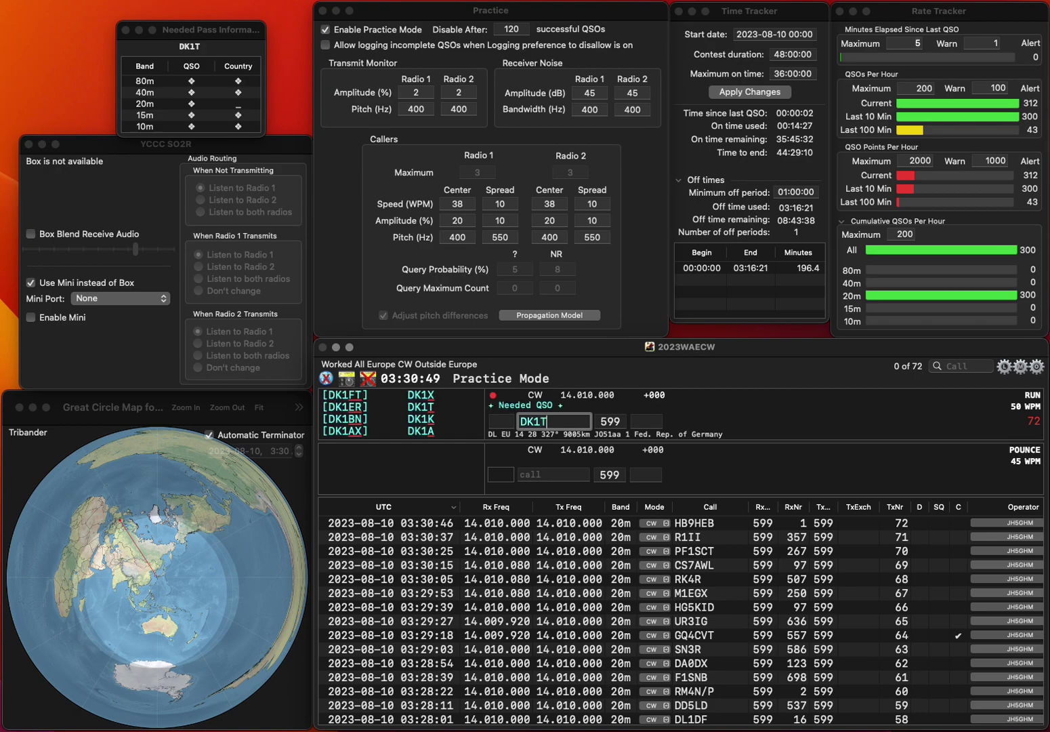
key(Return)
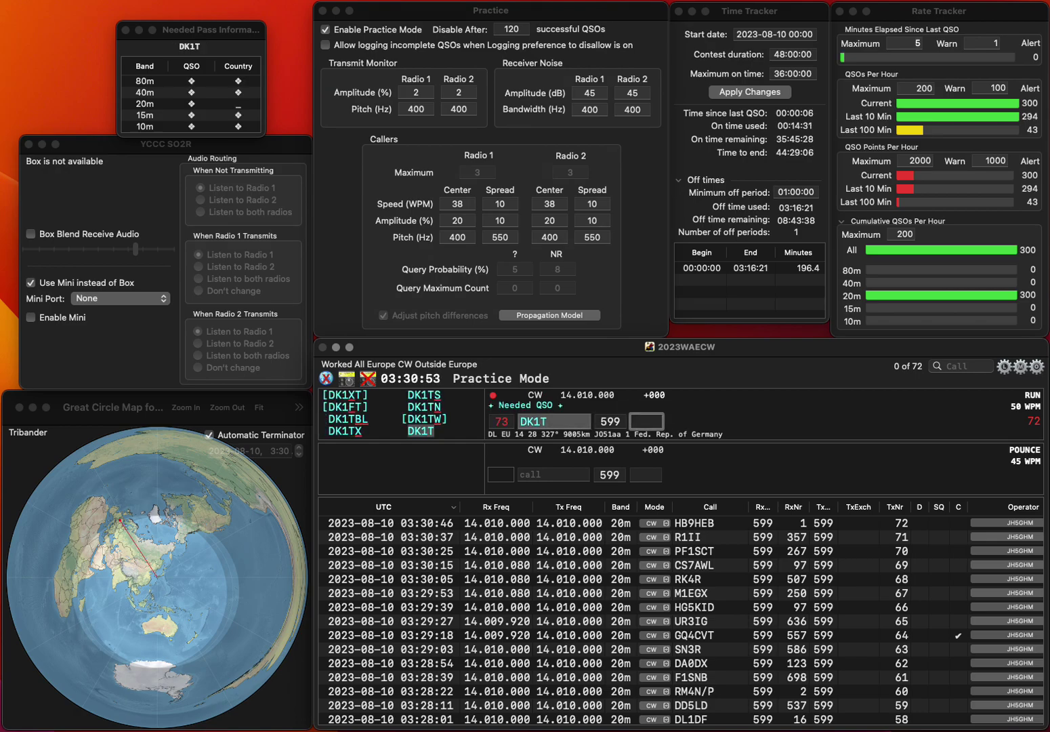
text(800)
key(Return)
text(DK2F)
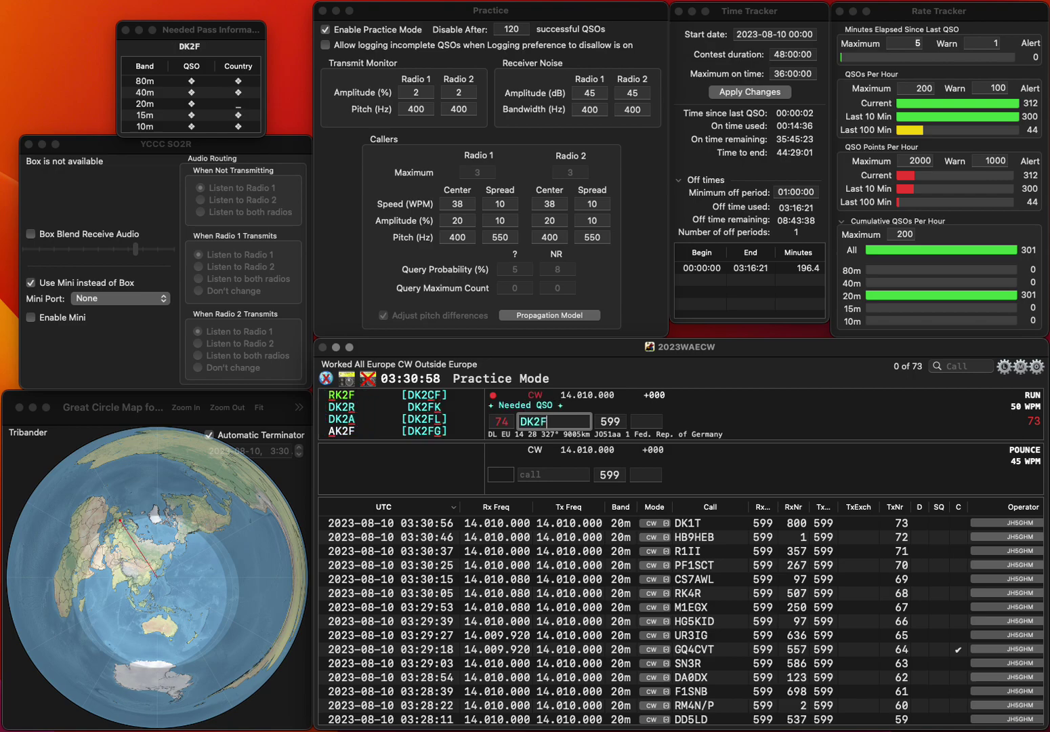
text(K)
key(Return)
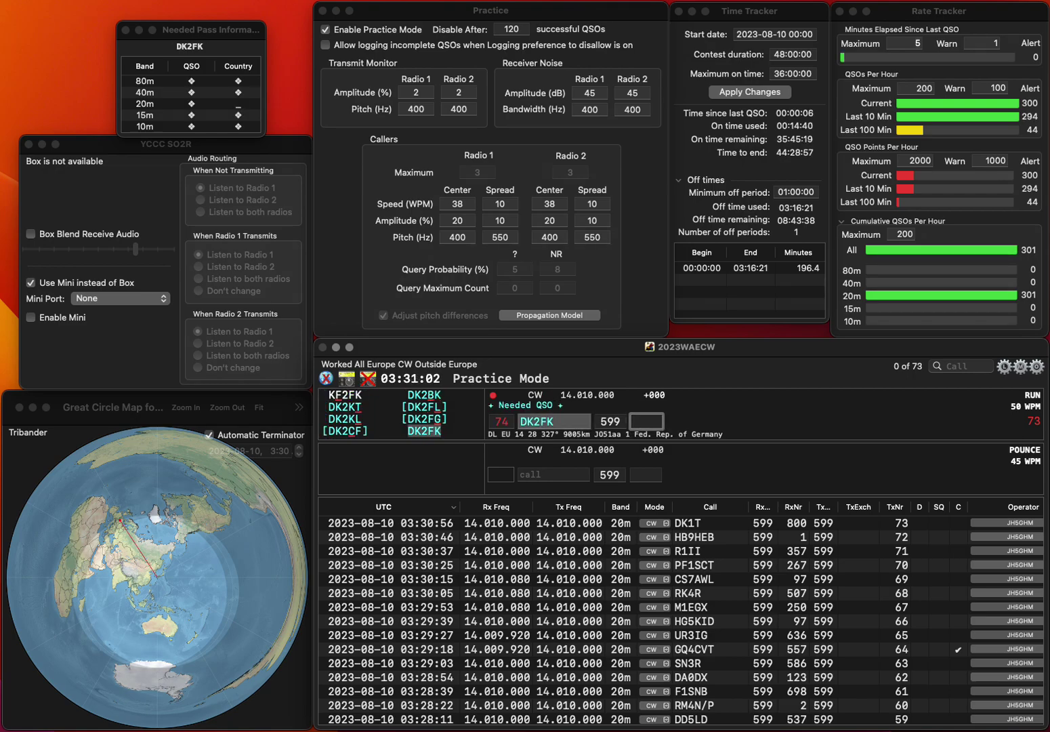
text(489)
key(Return)
- Work SV1ONV on the run radio and log the contact with received number 945
text(SV1ON)
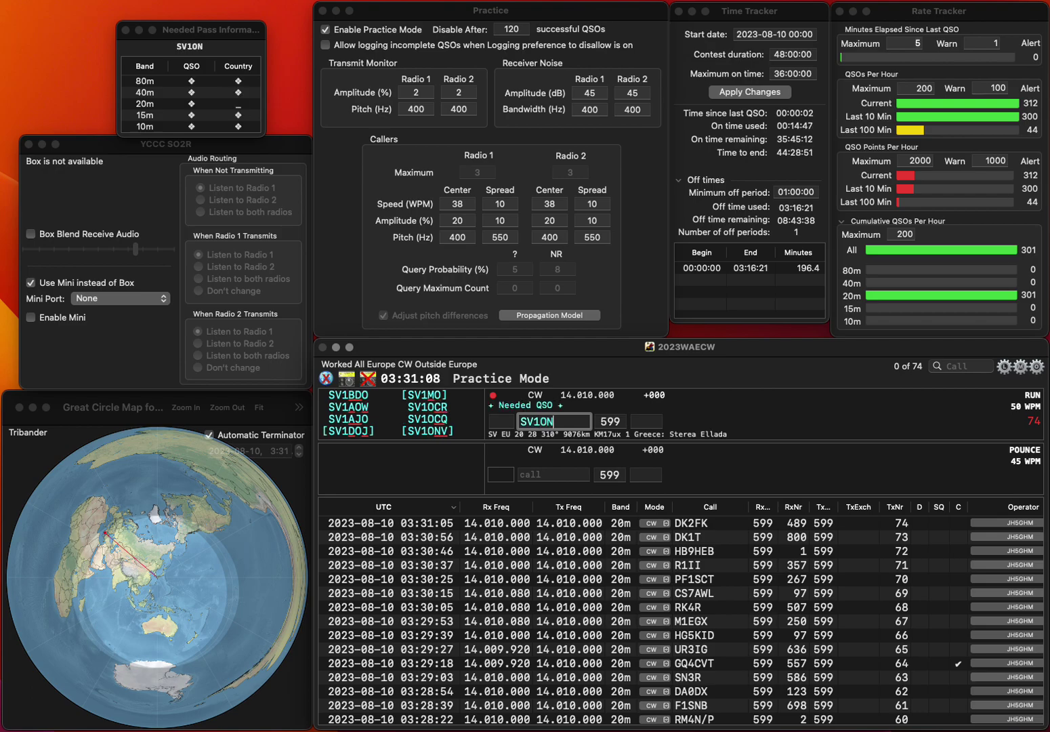
text(V)
key(Return)
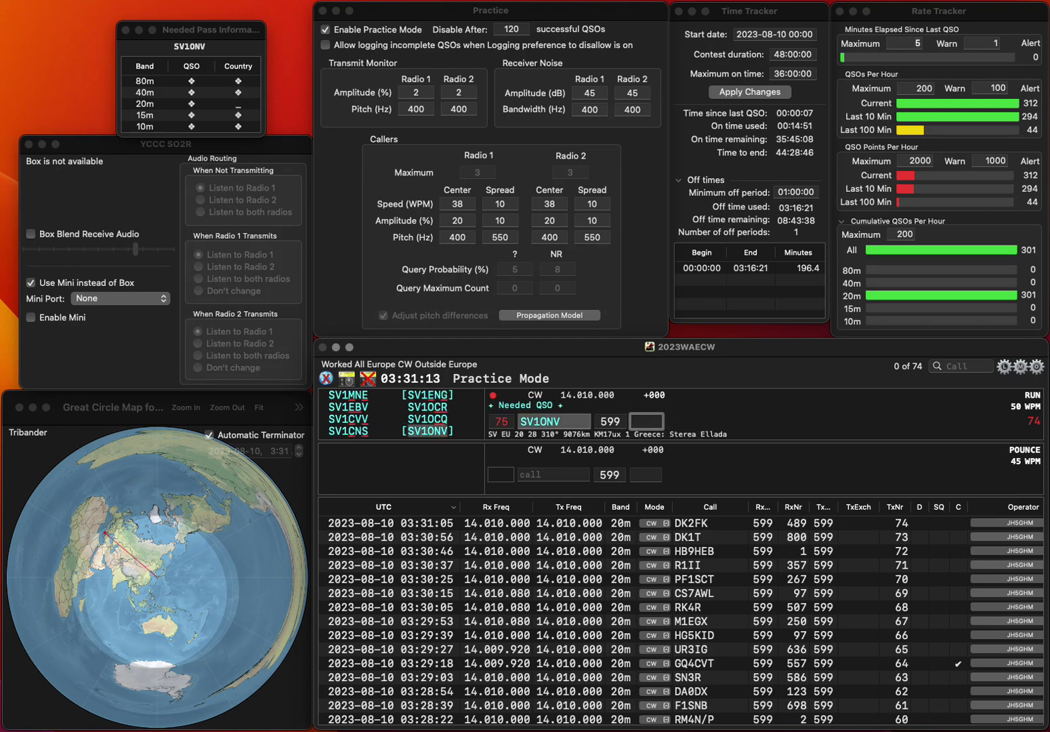
text(945)
key(Return)
- Work RV3AJ on the run radio and log the contact with received number 722
text(RV3AJ)
key(Return)
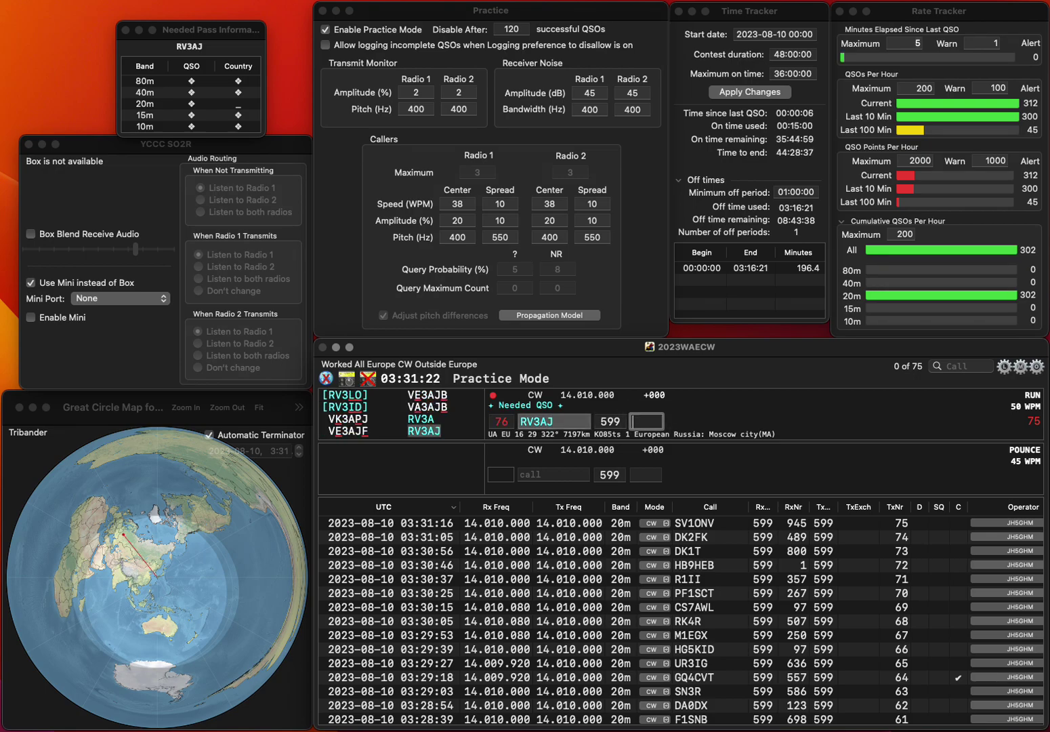
text(722)
key(Return)
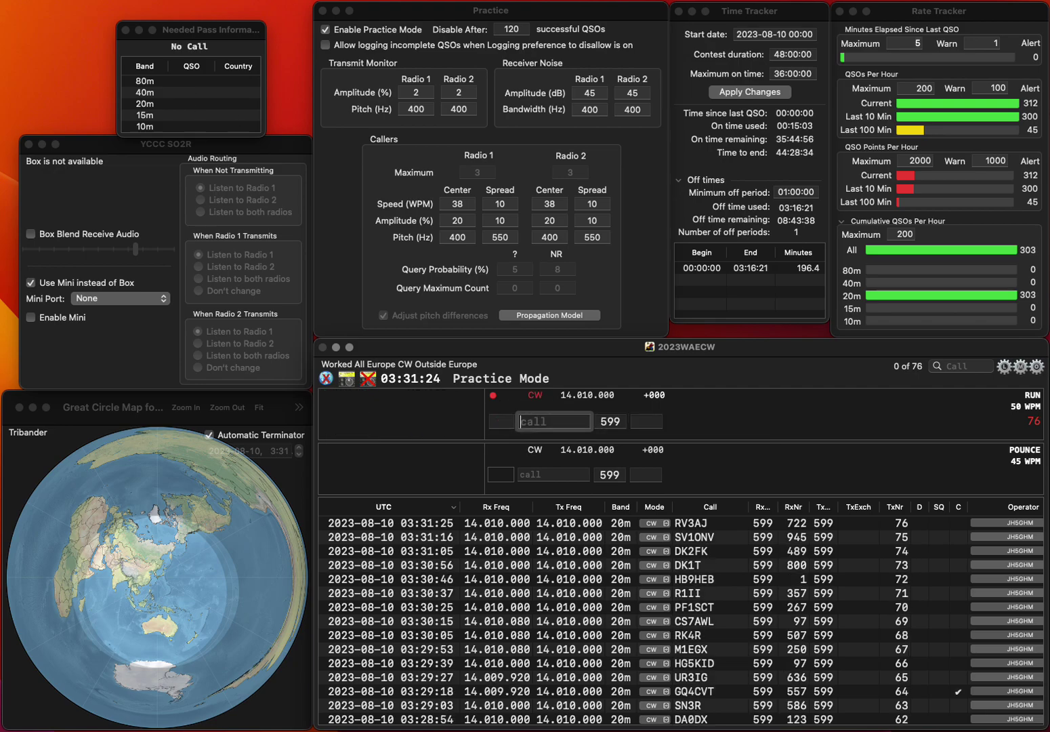
- Work DL5WO on the run radio and log the contact with received number 87
text(DL5WO)
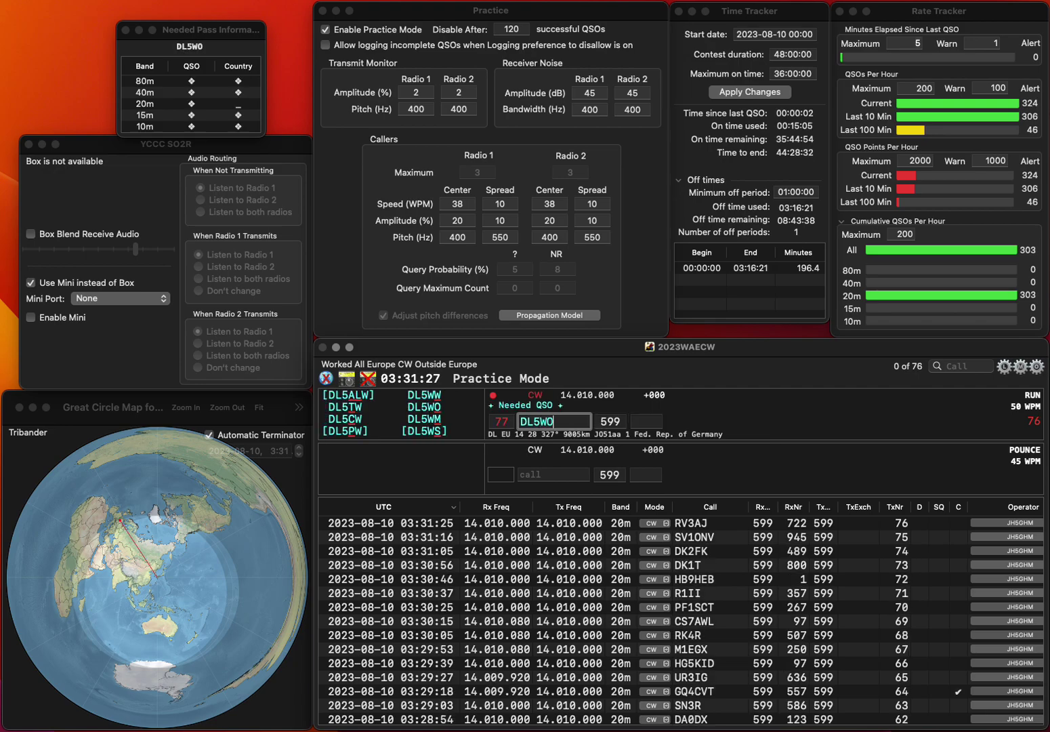
key(Return)
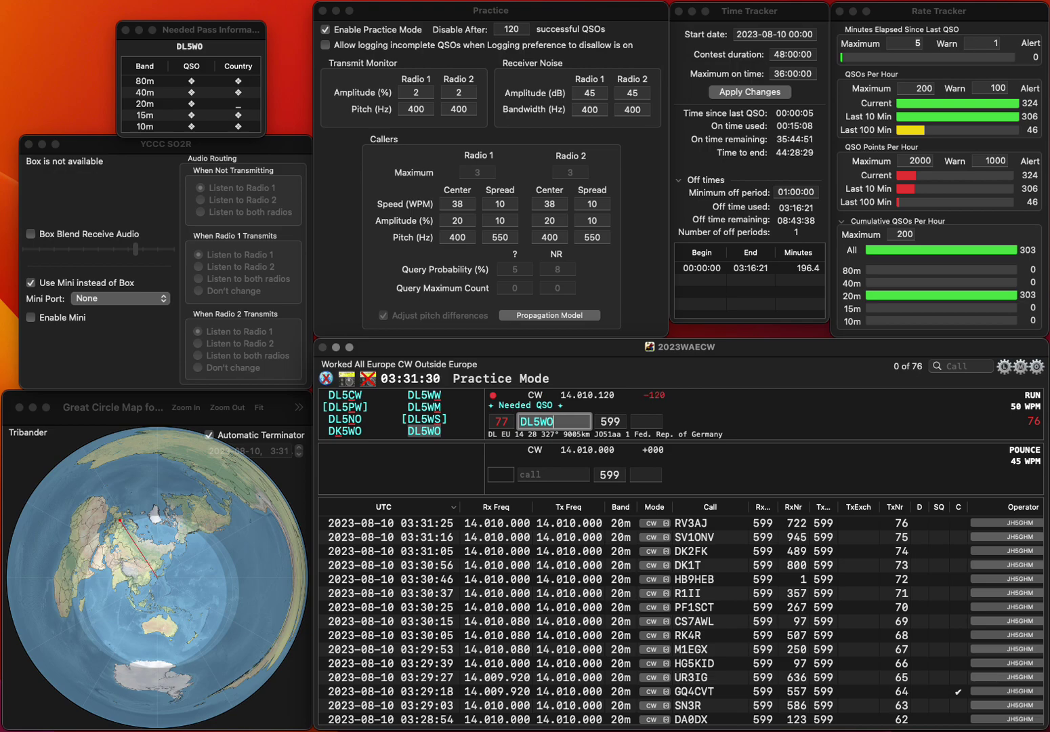
key(Tab)
text(8)
key(Return)
text(DF0FY)
key(Return)
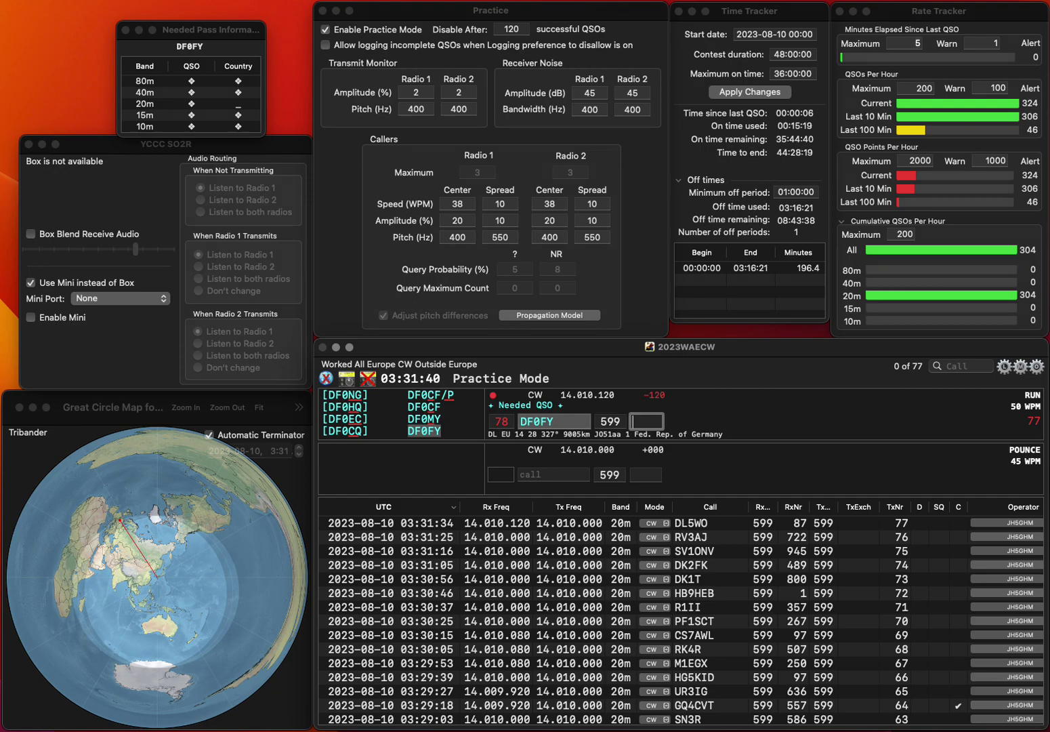
text(70)
key(Return)
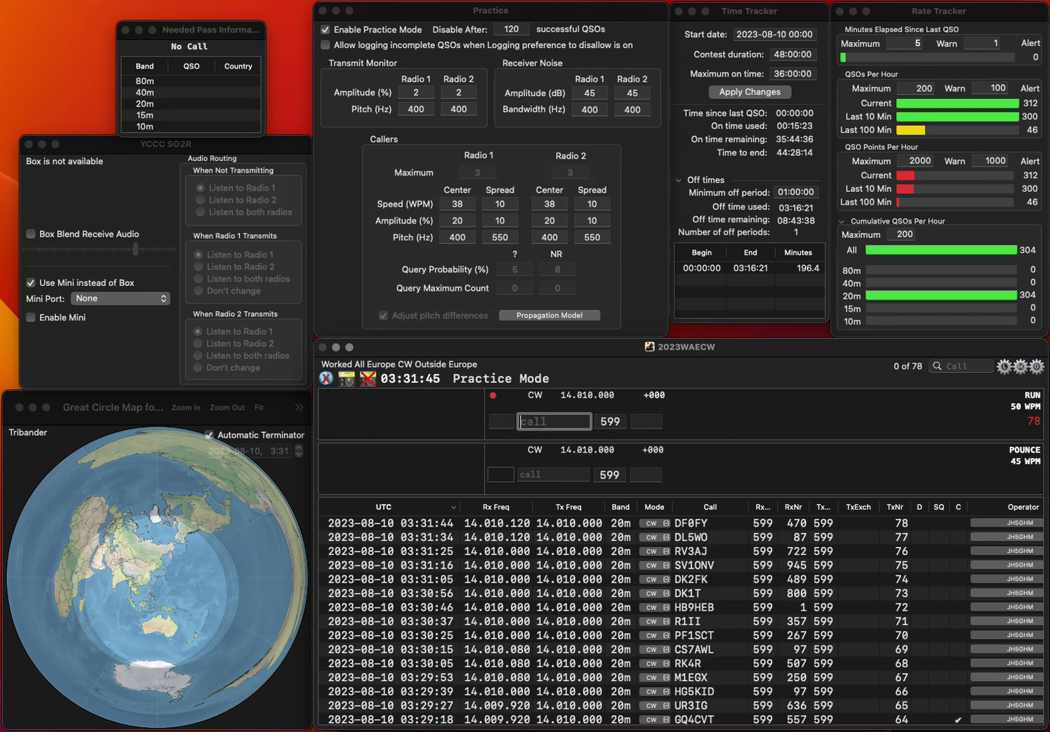
- Work OK1IAS on the run radio and log the contact with received number 950
text(OK1IA)
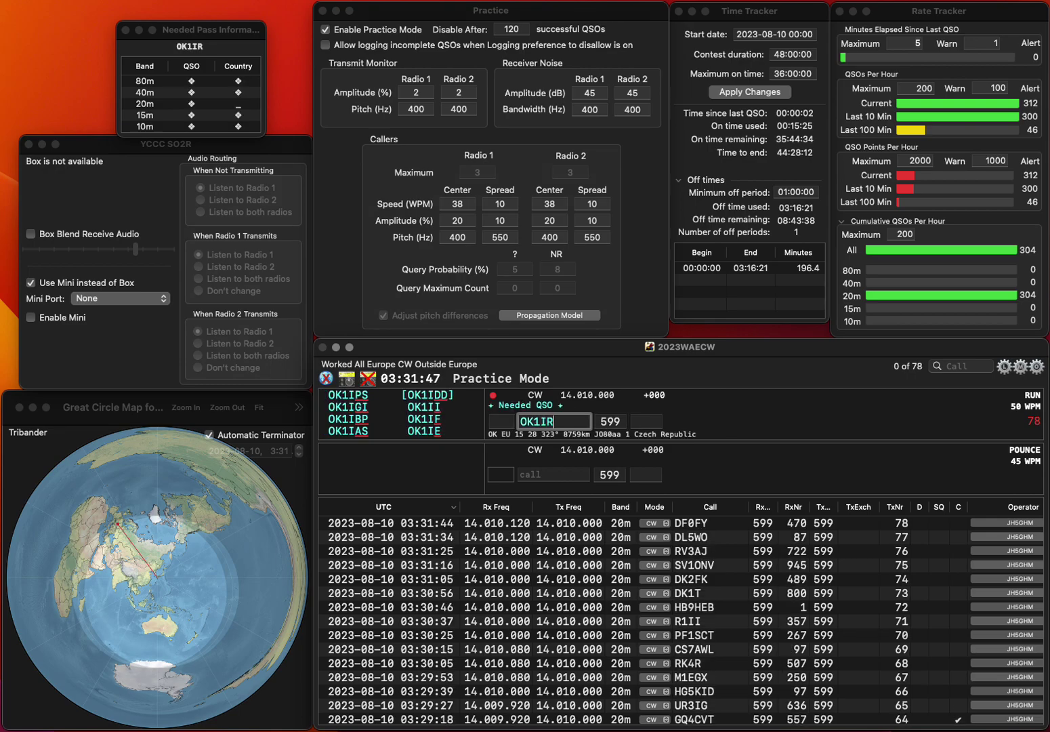
text(S)
key(Return)
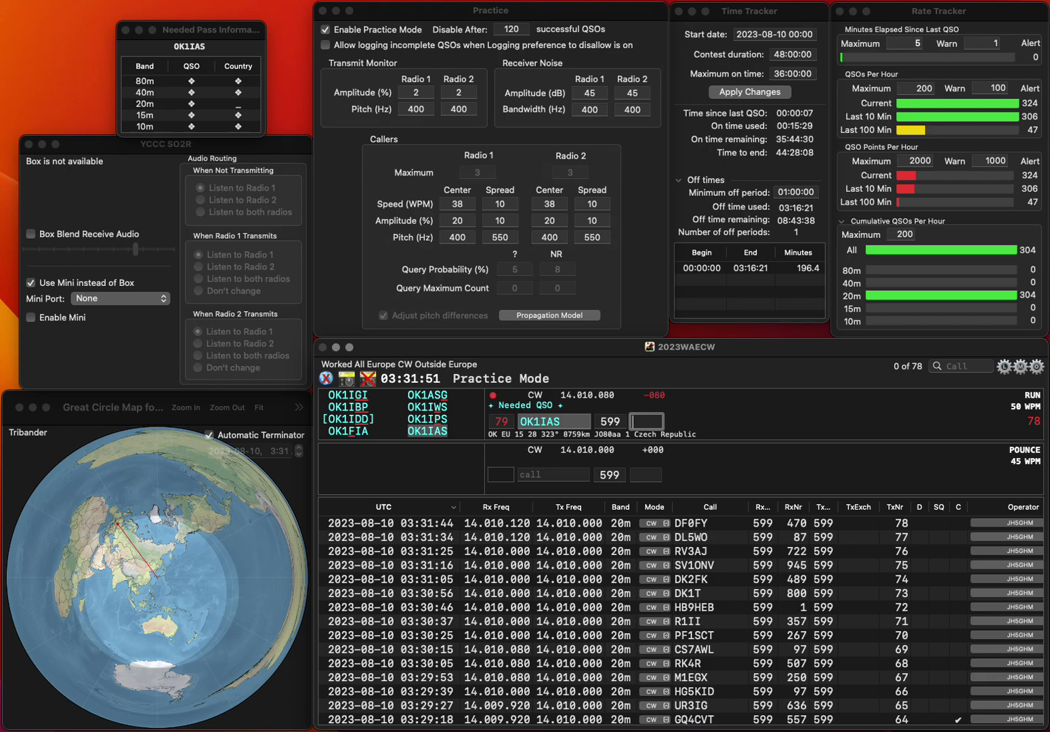
text(950)
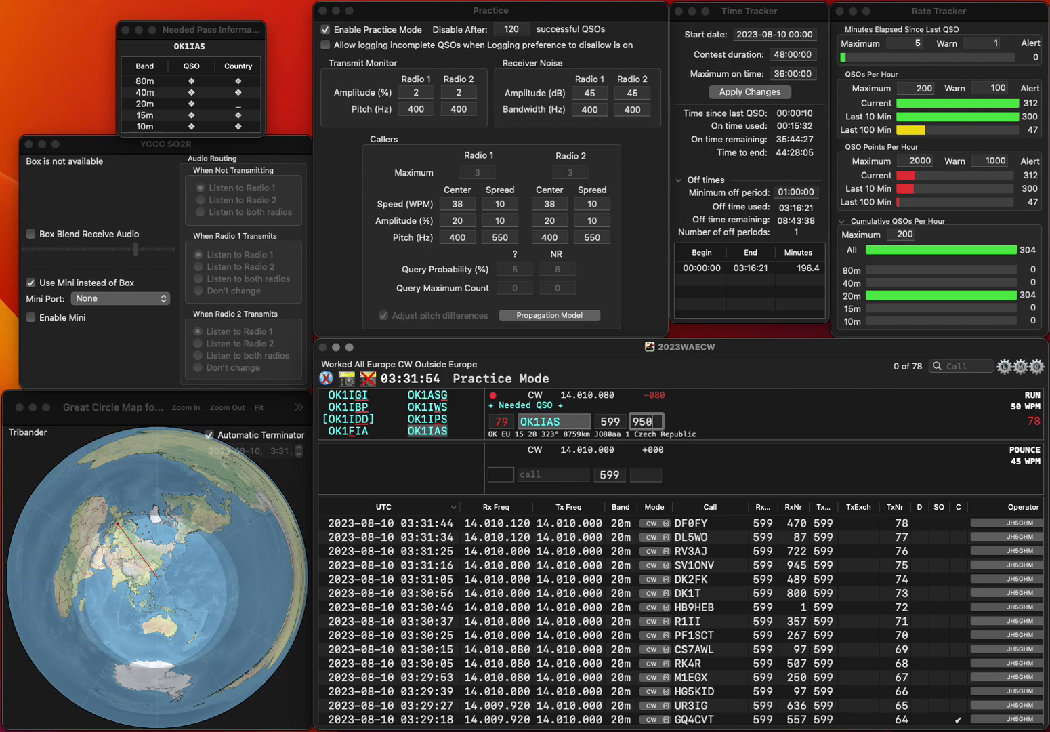
key(Return)
- Work DG4DDA on the run radio and log the contact with received number 521
text(DG4)
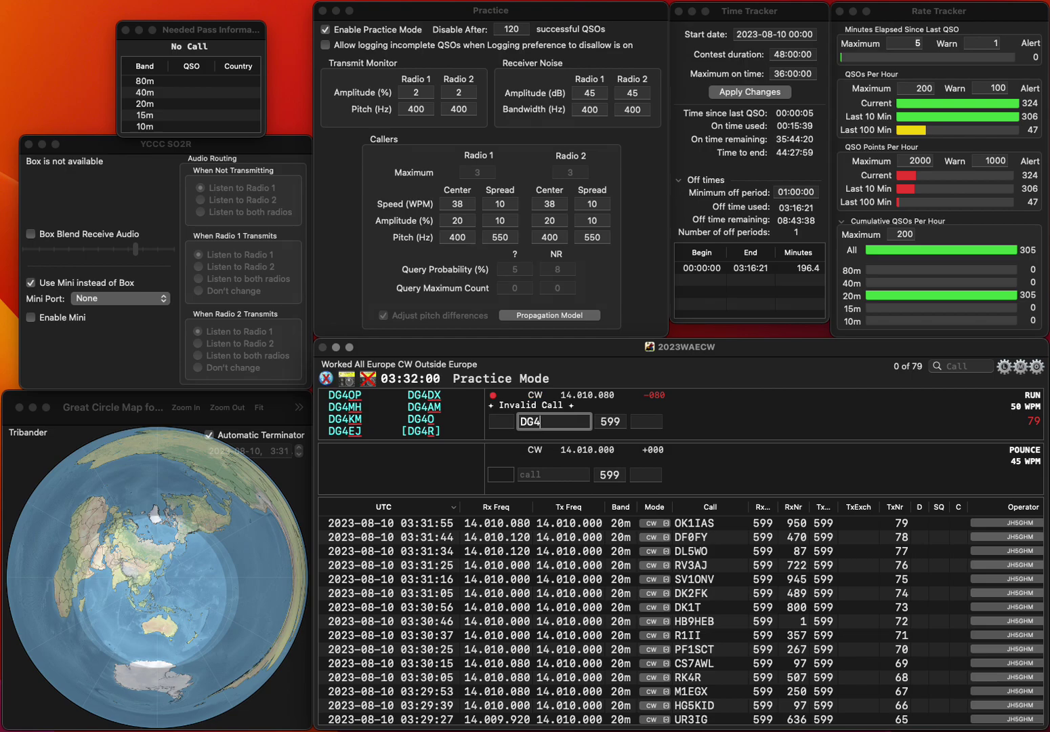
text(DDA)
key(Return)
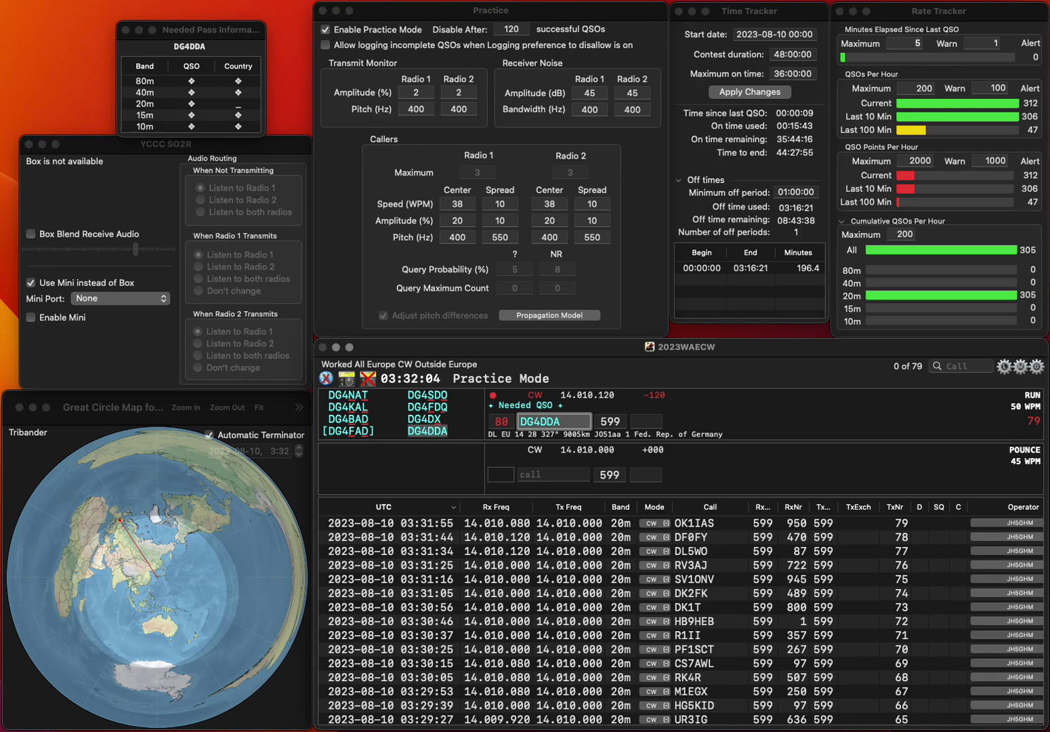
click(647, 421)
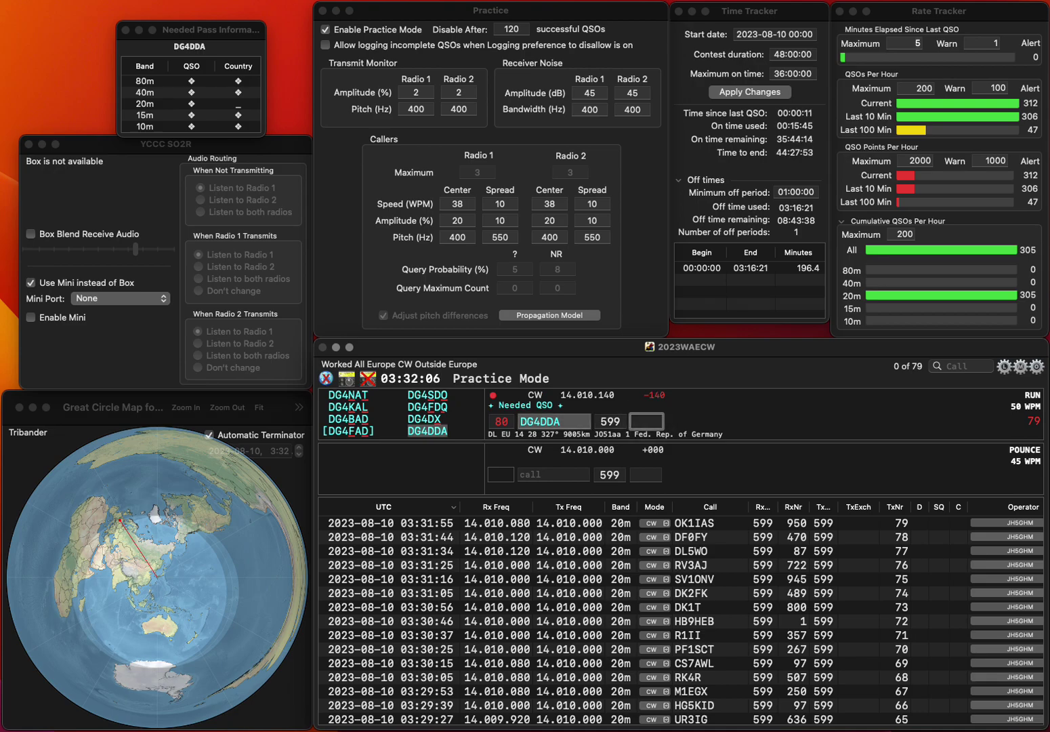
text(521)
key(Return)
- Work SQ3DQ on the run radio and log the contact with received number 639
text(SQ3DQ)
key(Return)
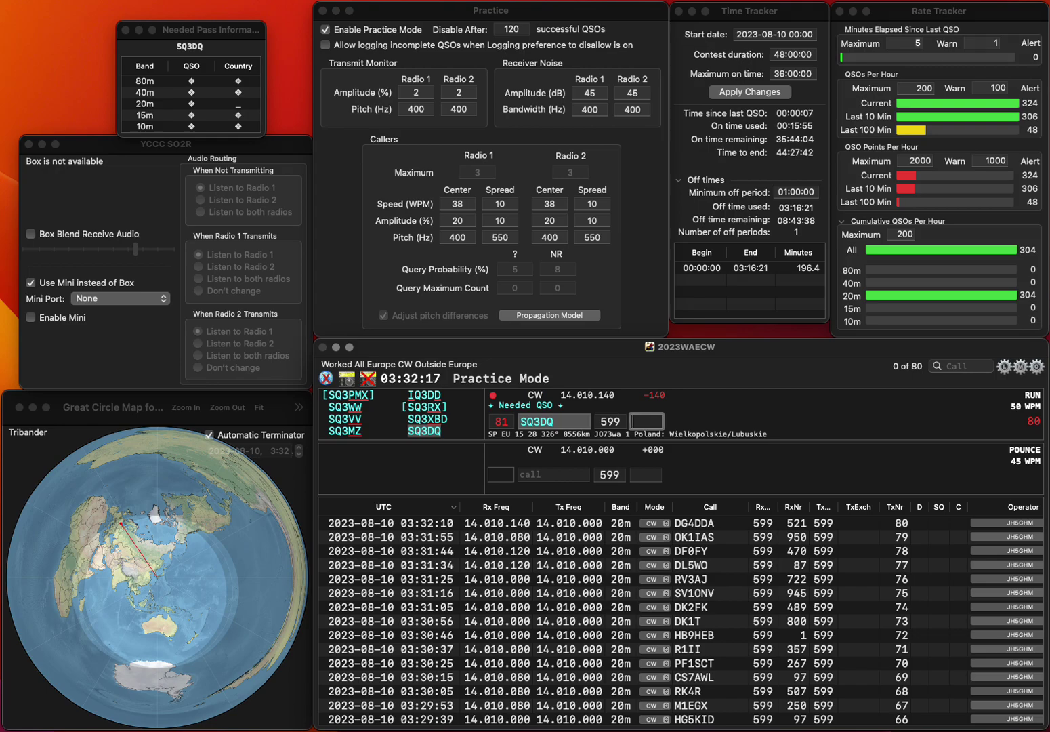
text(39)
key(Return)
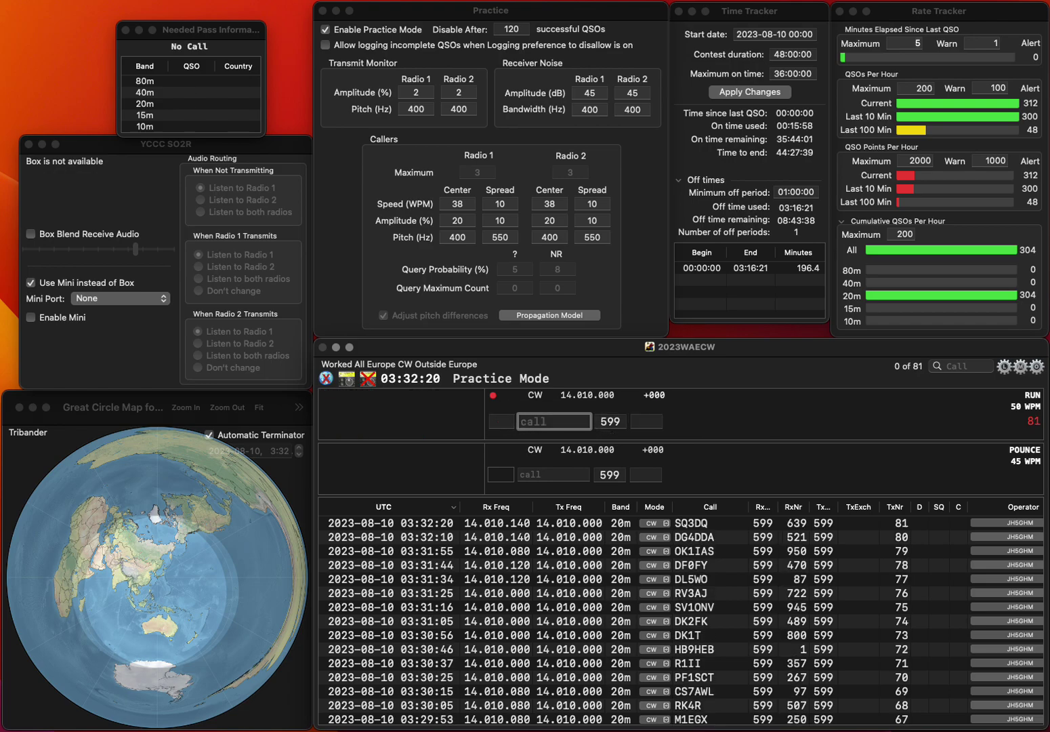
text(1R)
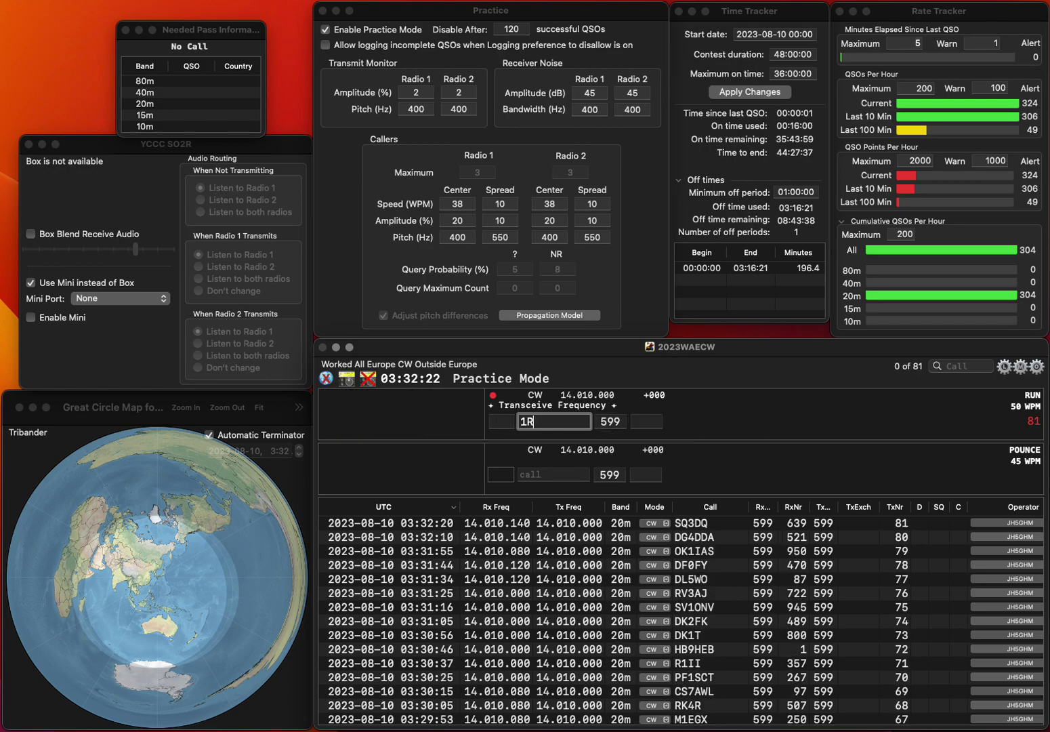
text(LO)
key(Left)
key(Left)
key(Left)
text(E7)
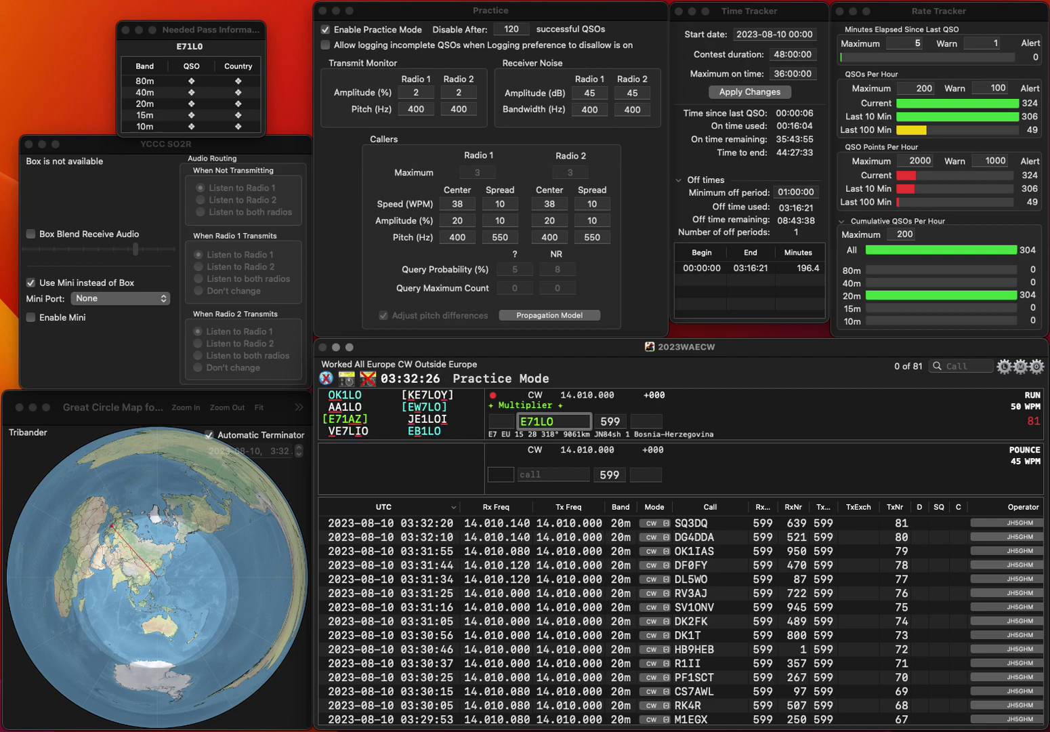
key(BackSpace)
text(B)
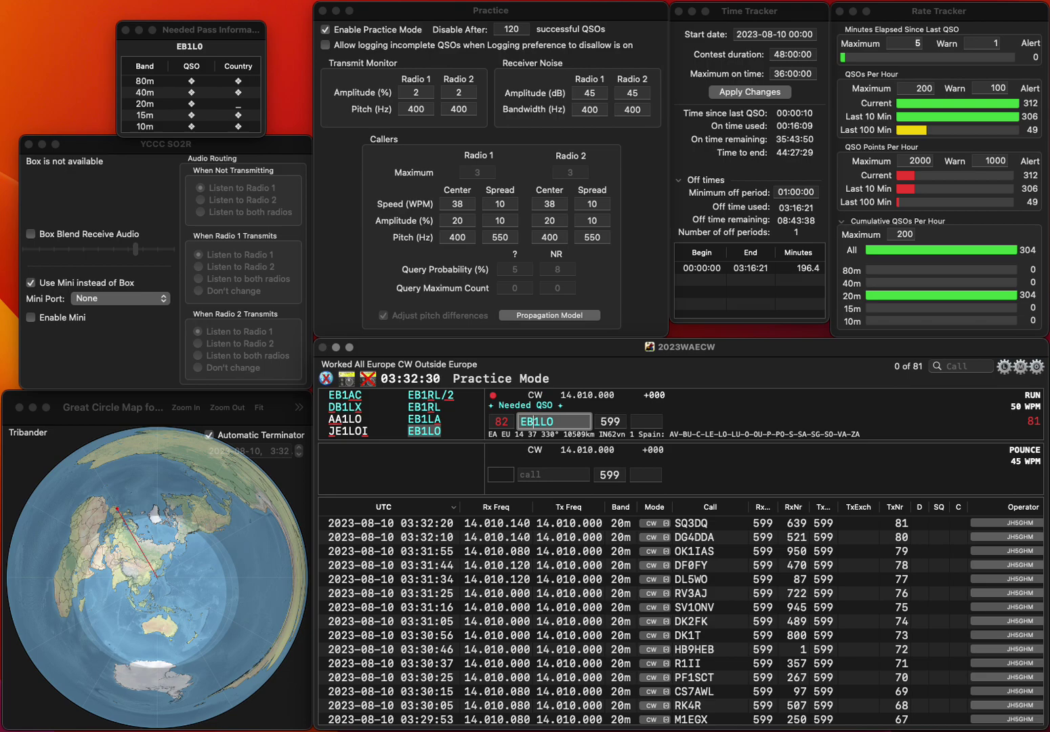
key(Return)
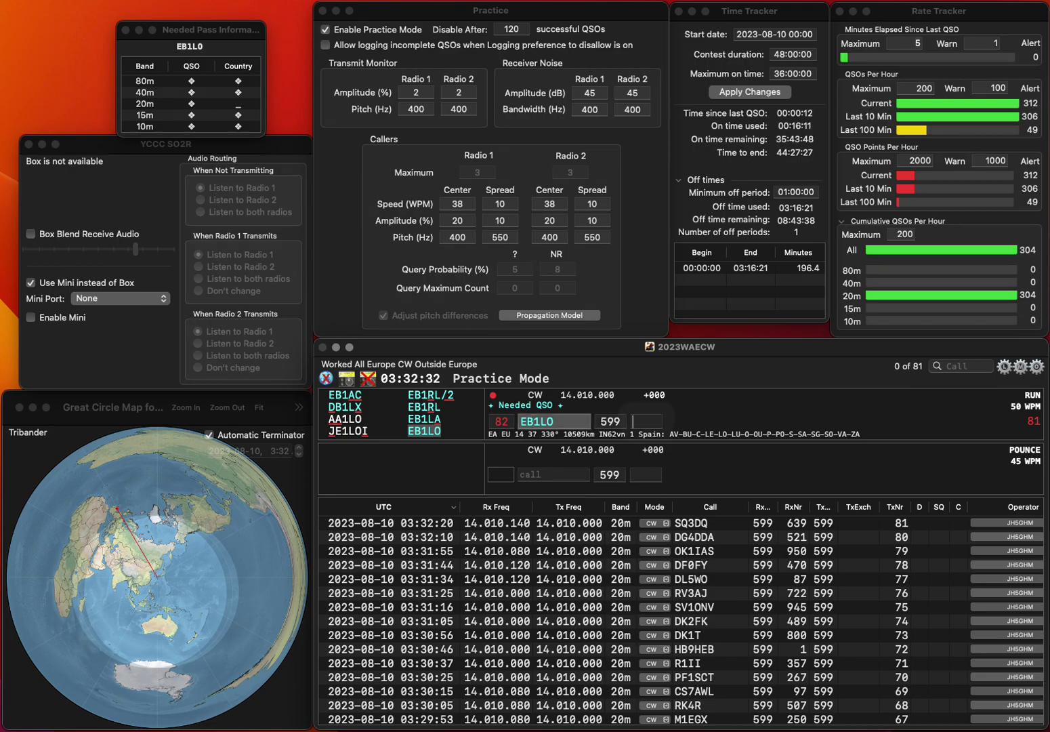
text(807)
key(Return)
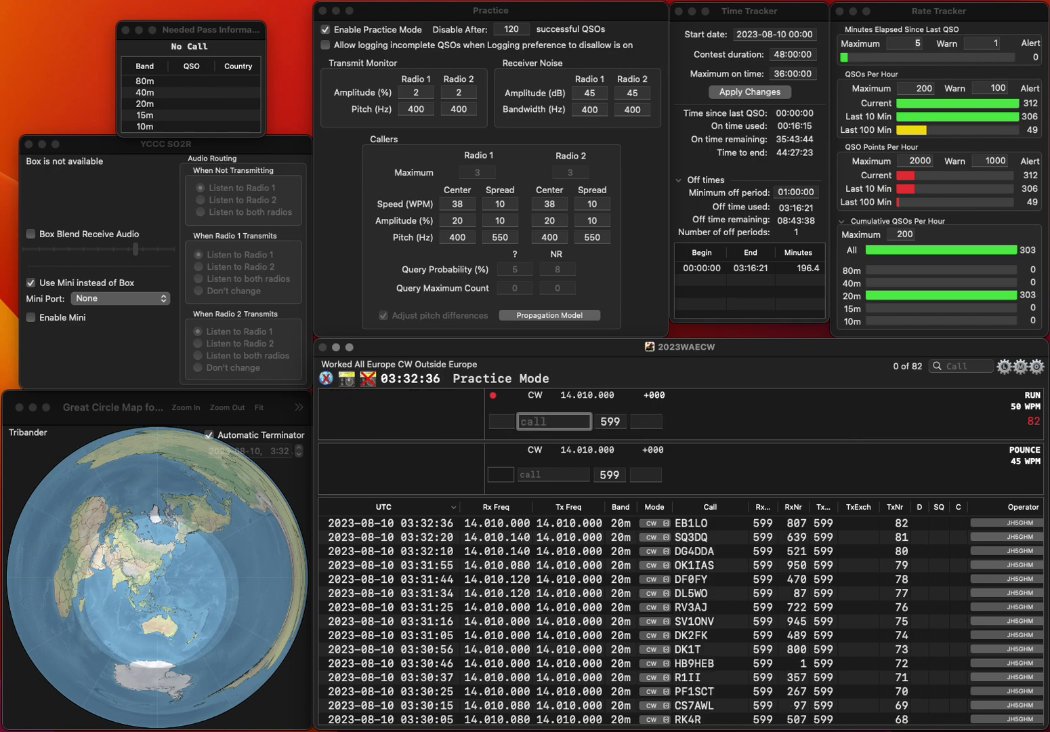
text(DL7PV)
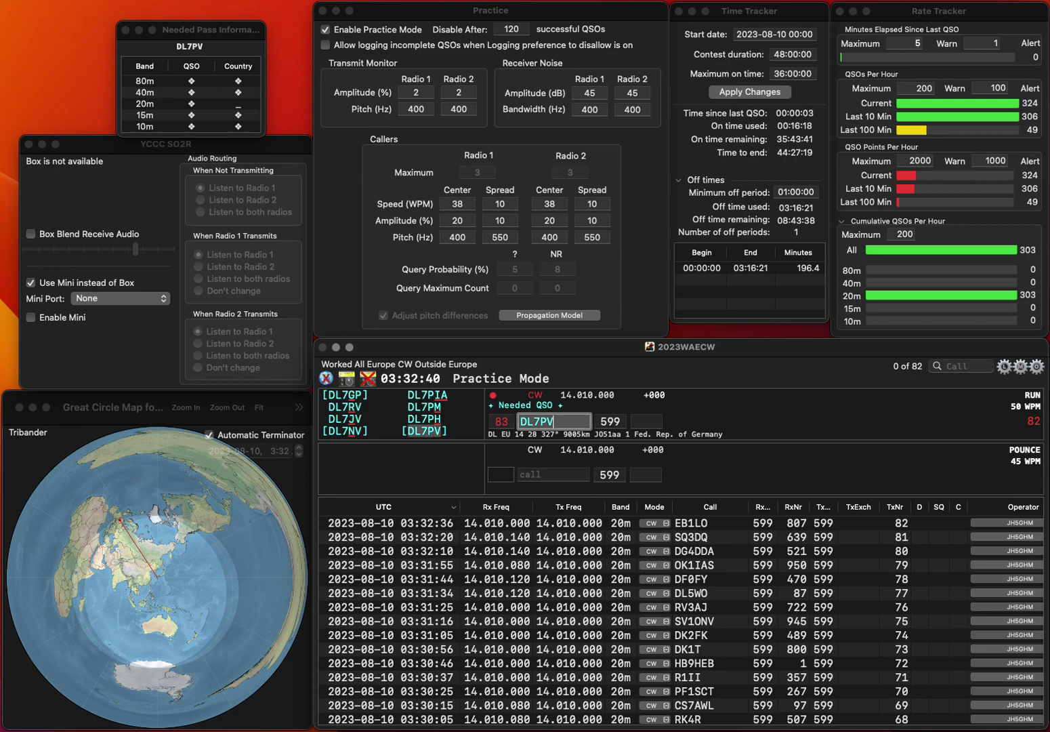
key(Tab)
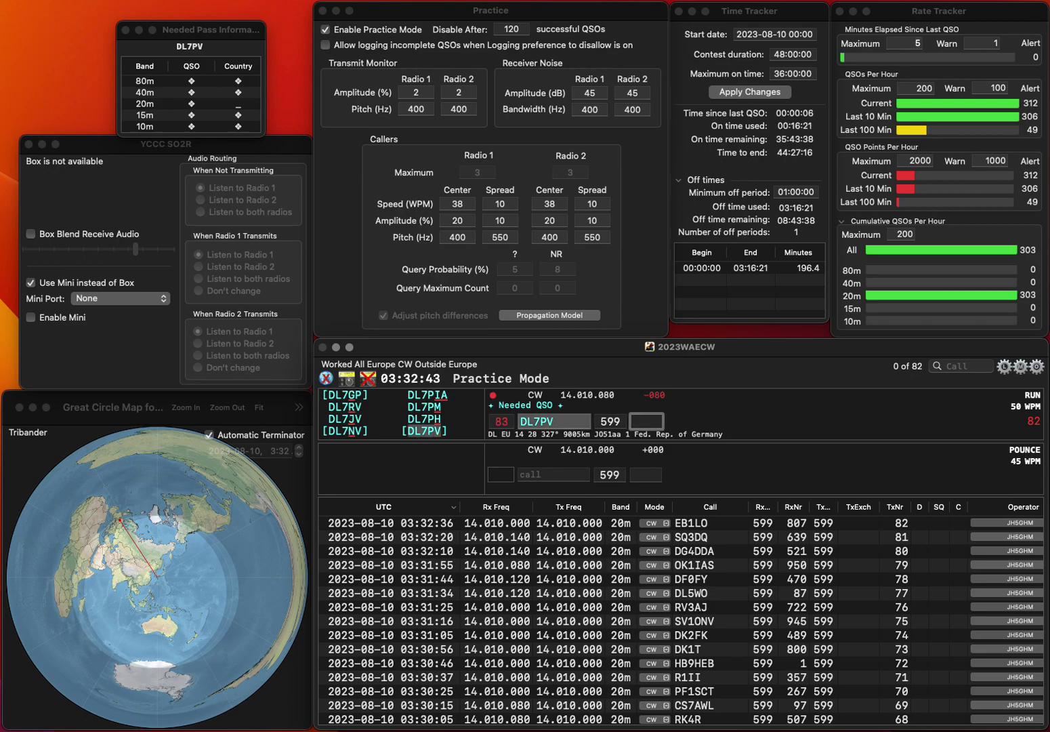
text(801)
key(Return)
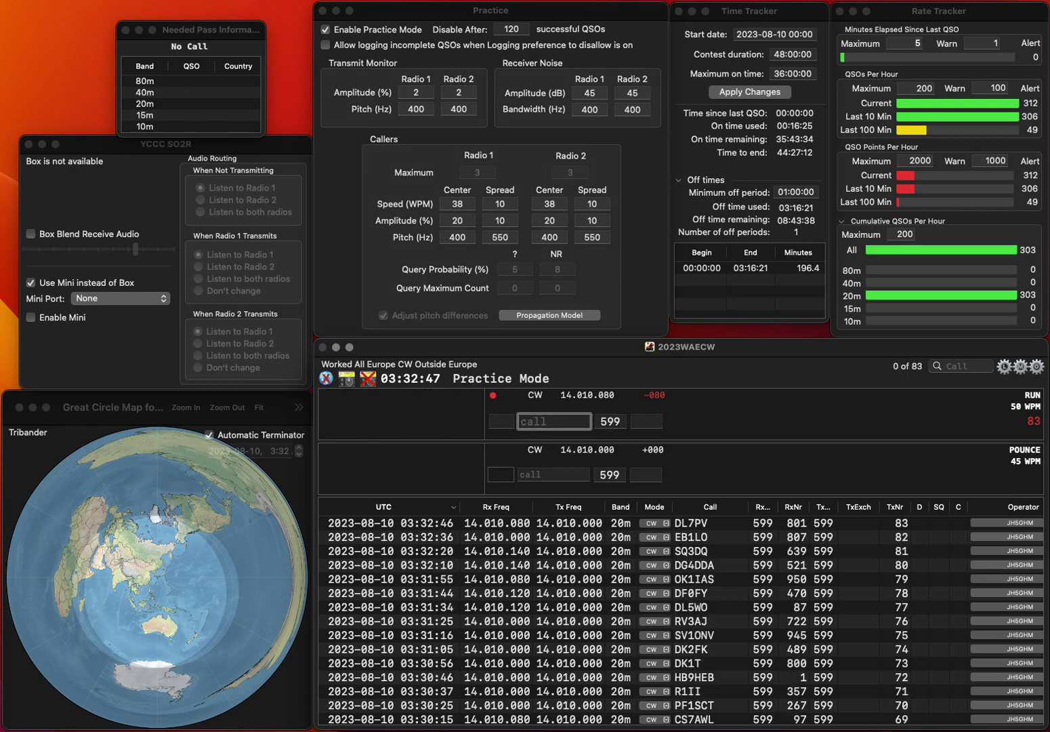
- Work DF6JF on the run radio and log the contact with received number 347
text(DF6JF)
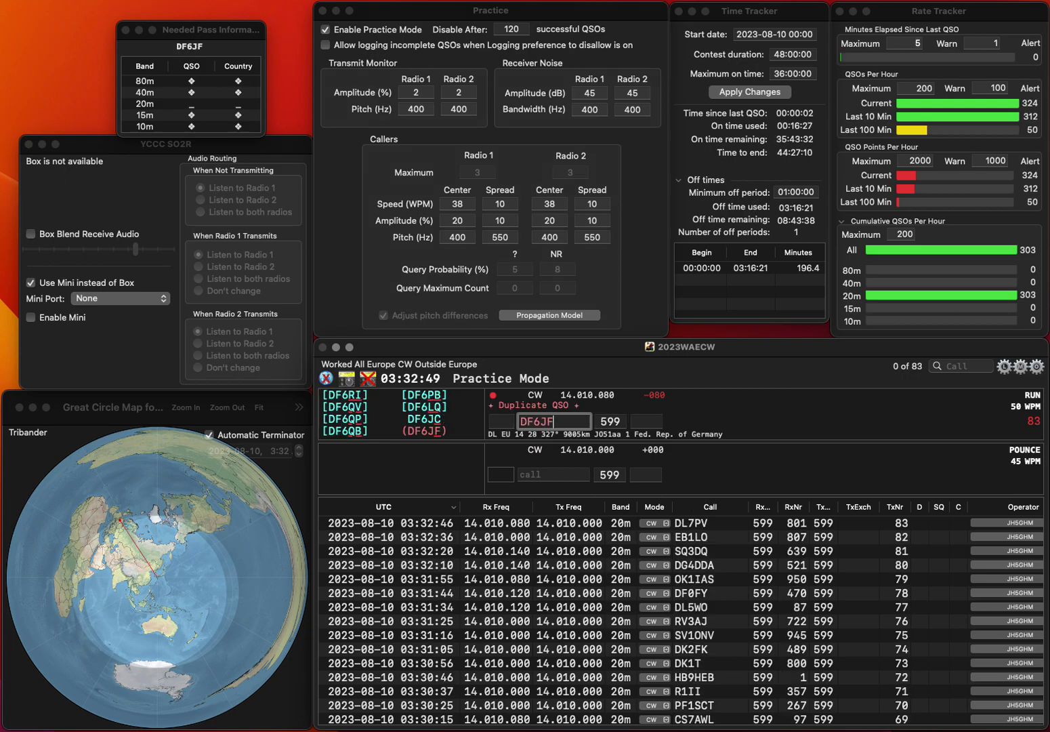
key(Return)
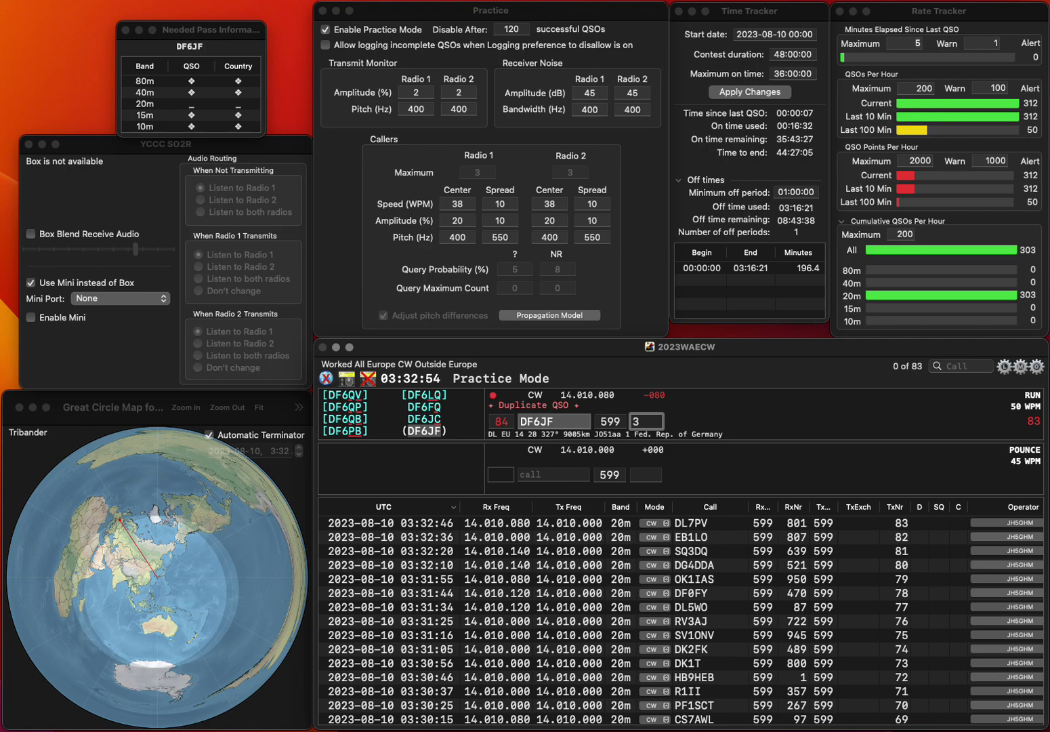
key(Return)
- Correct the copied call to 9A3DV on the run radio and log the contact with received number 367
text(9A3B)
key(BackSpace)
text(U)
key(Left)
key(Return)
text(D)
key(Delete)
text(V)
key(Tab)
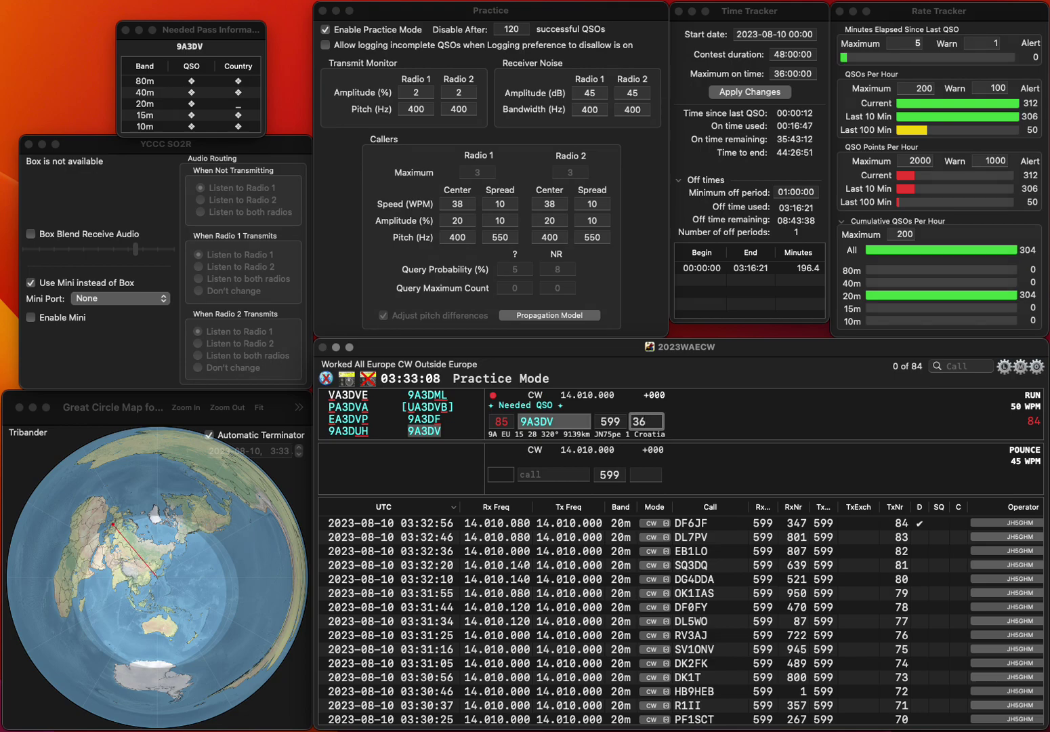
text(67)
key(Return)
text(N6LEO)
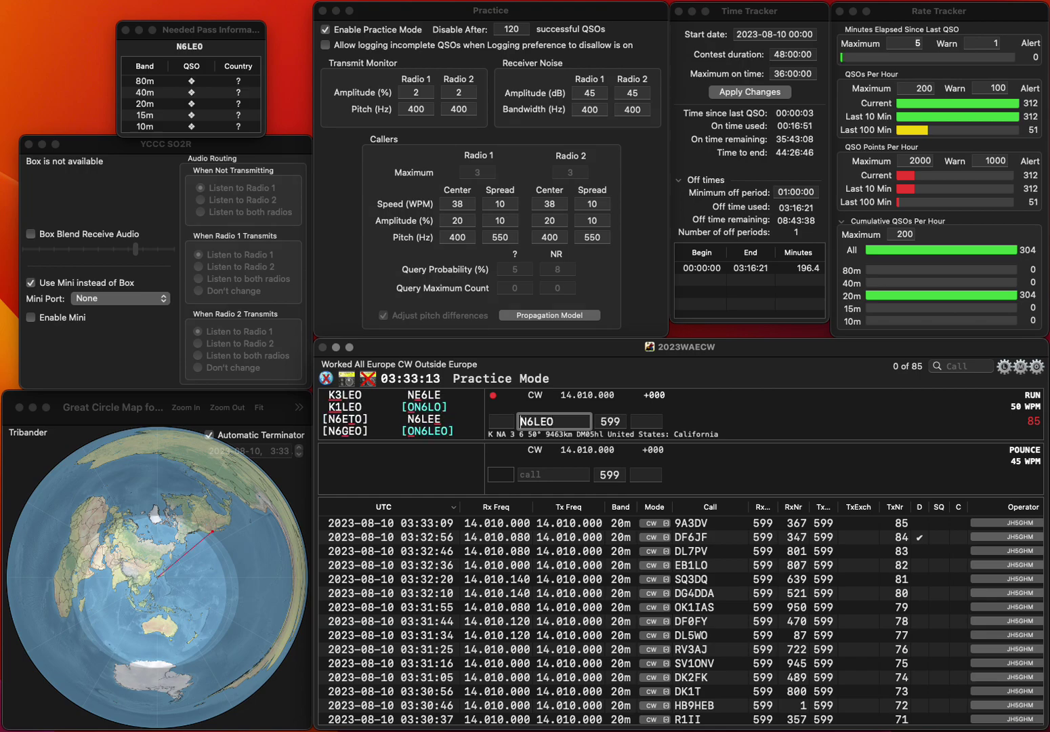
key(Home)
text(O)
key(Return)
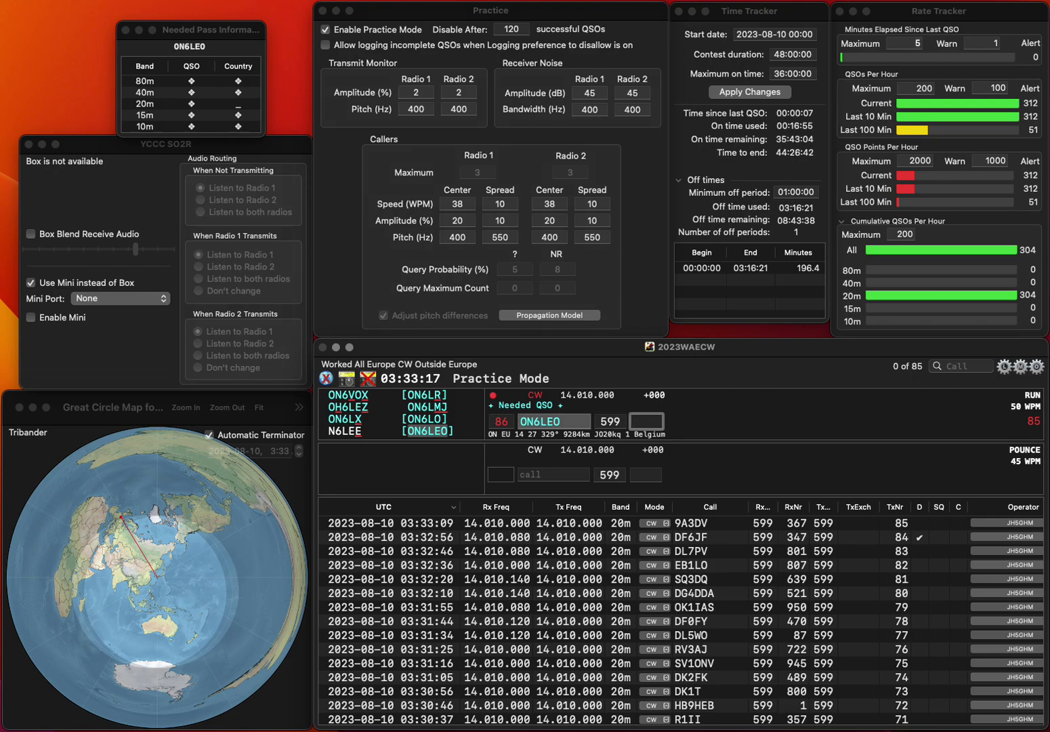
text(104)
key(Return)
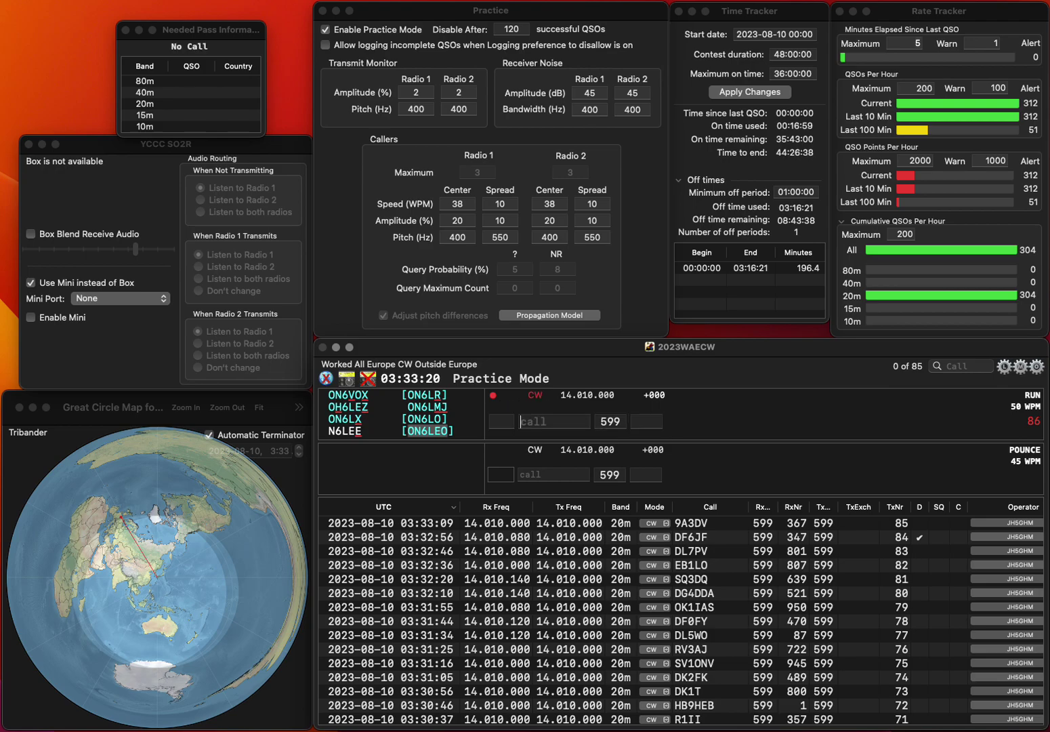
text(RA)
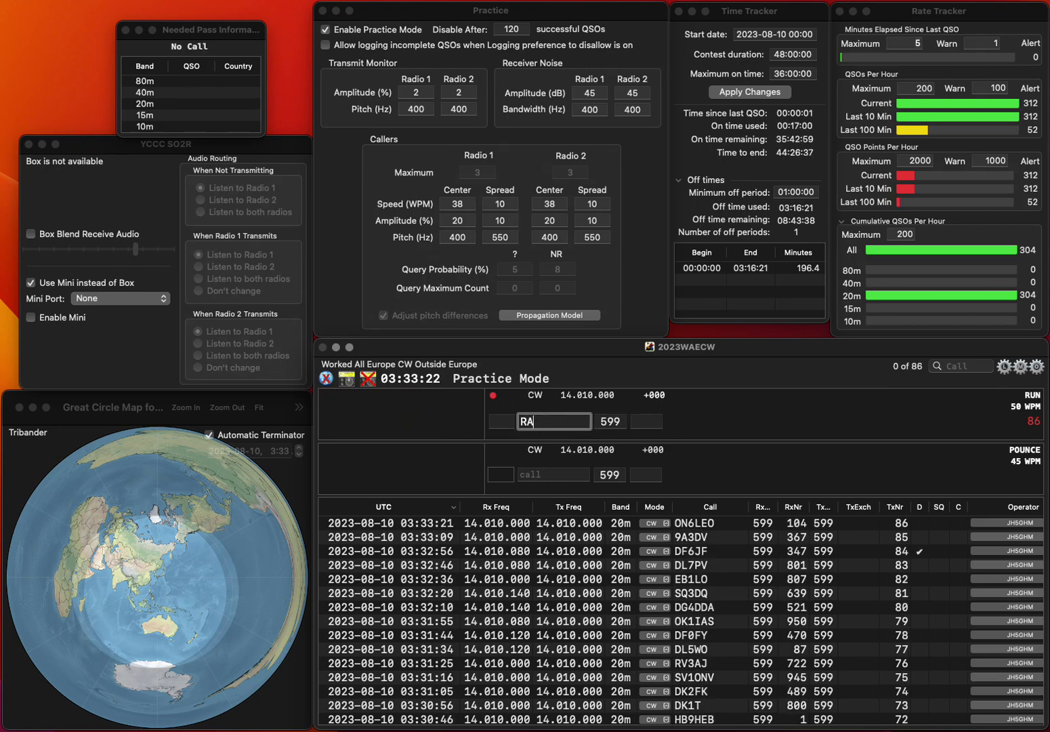
text(4CCK)
key(Return)
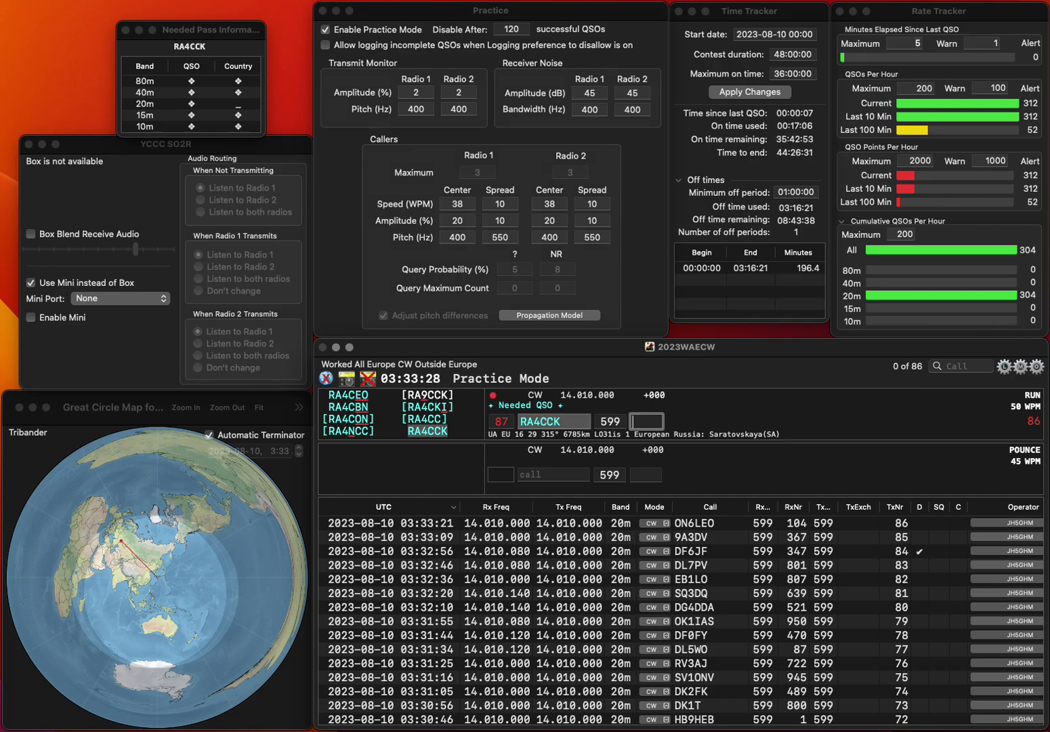
text(743)
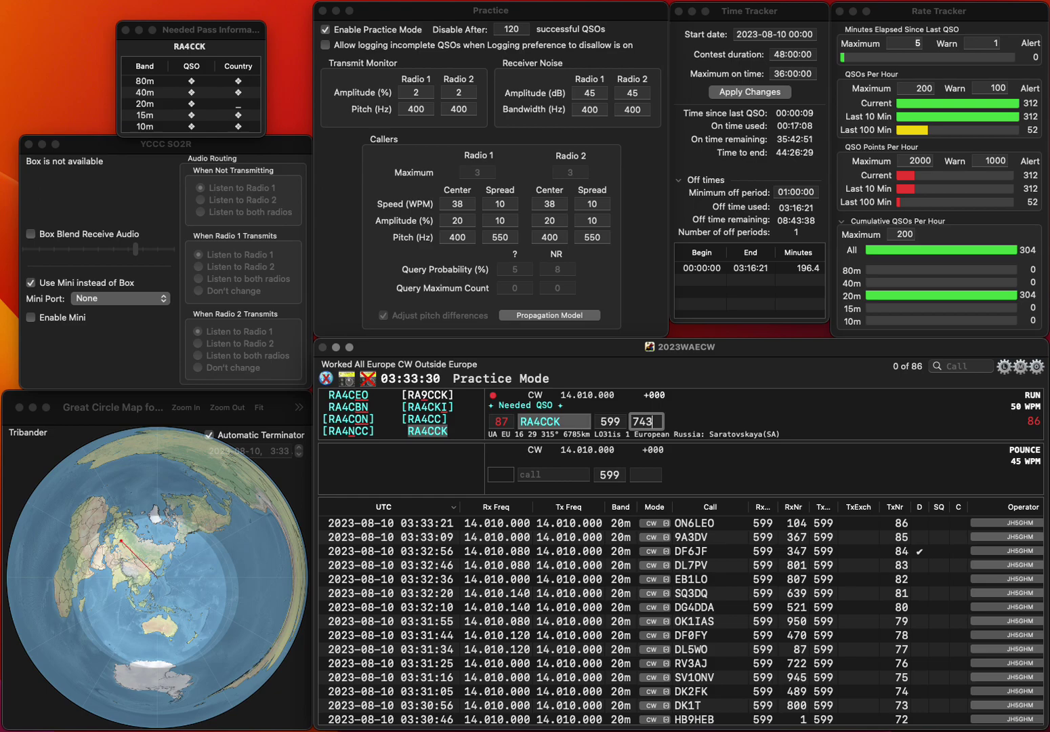
key(Return)
- Work OZ5Q on the run radio and log the contact with received number 779
text(OZ5)
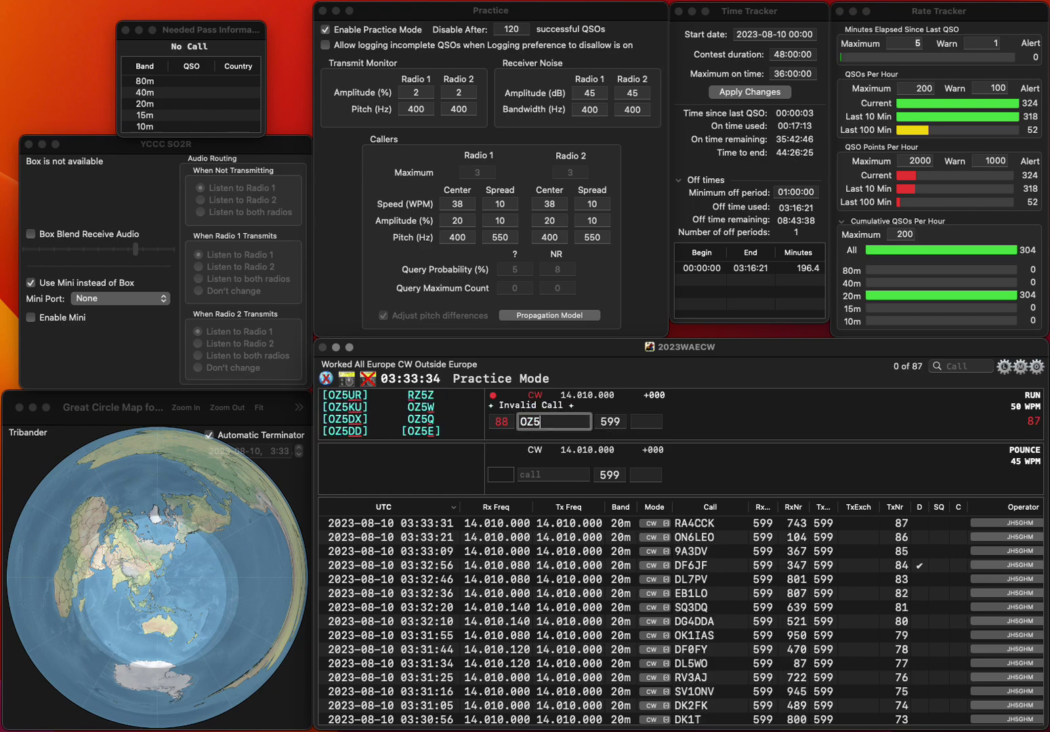
text(Q)
key(Return)
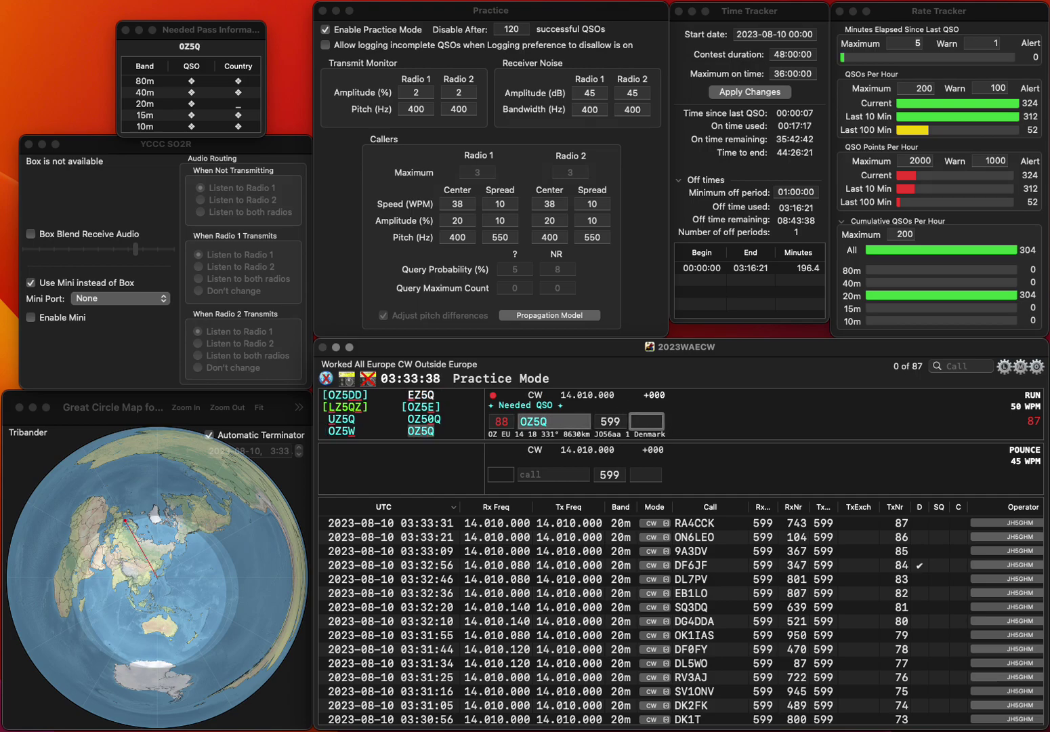
text(779)
key(Return)
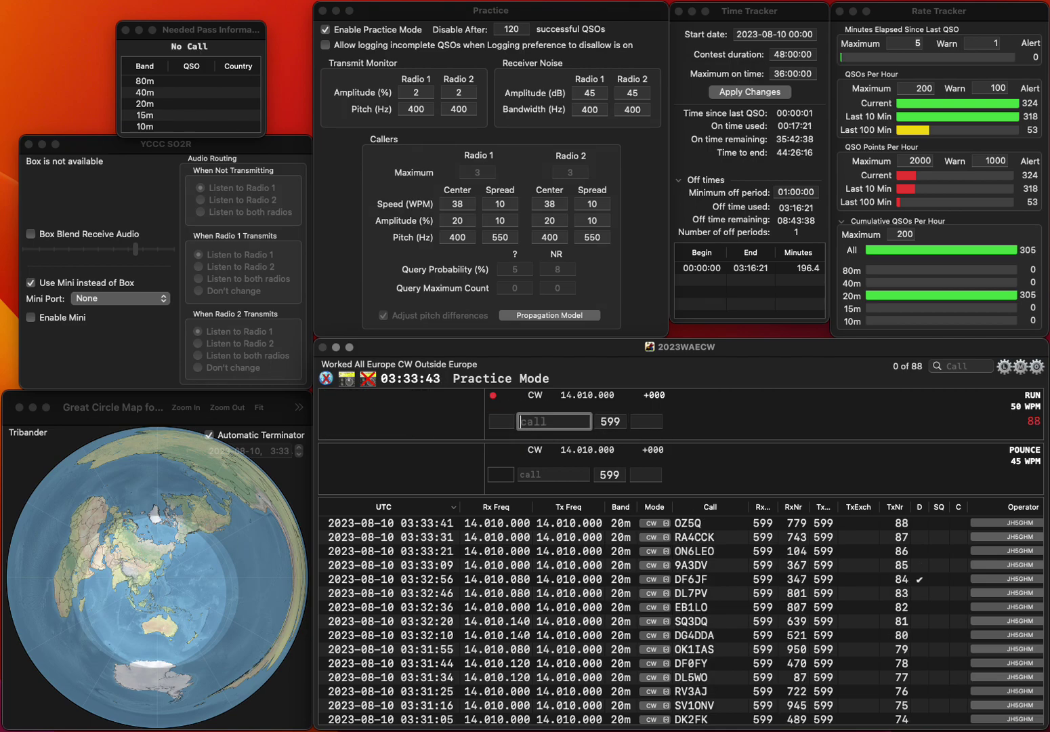
- Work OM8DD on the run radio and log the contact with received number 945
text(OM)
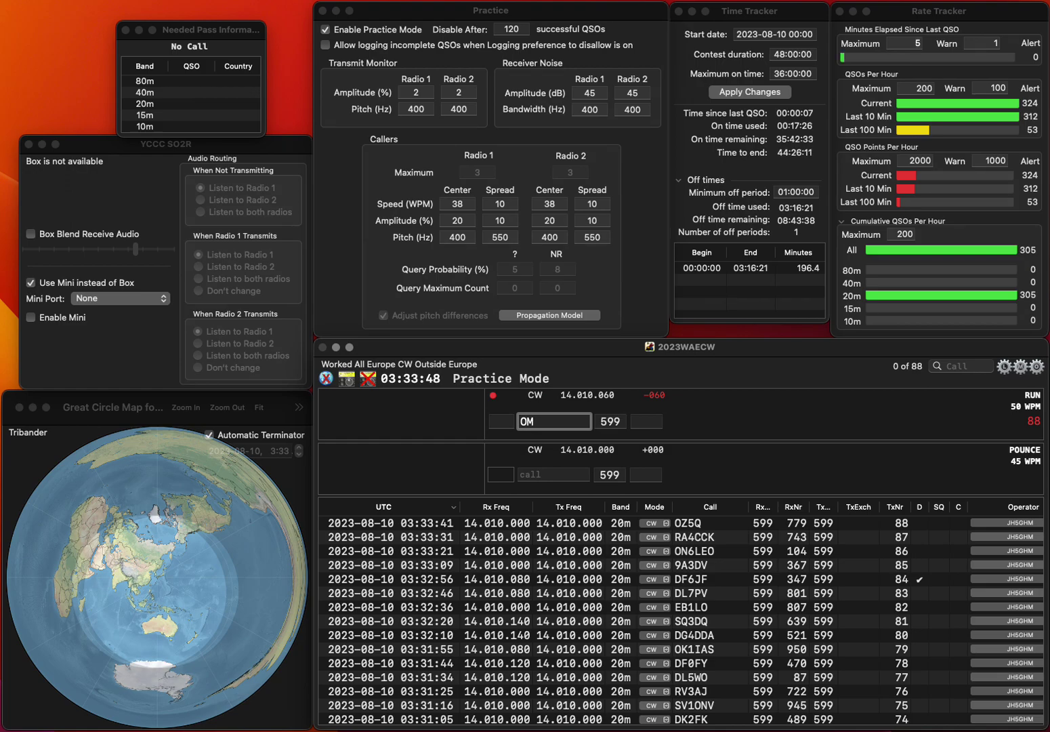
text(8DD)
key(space)
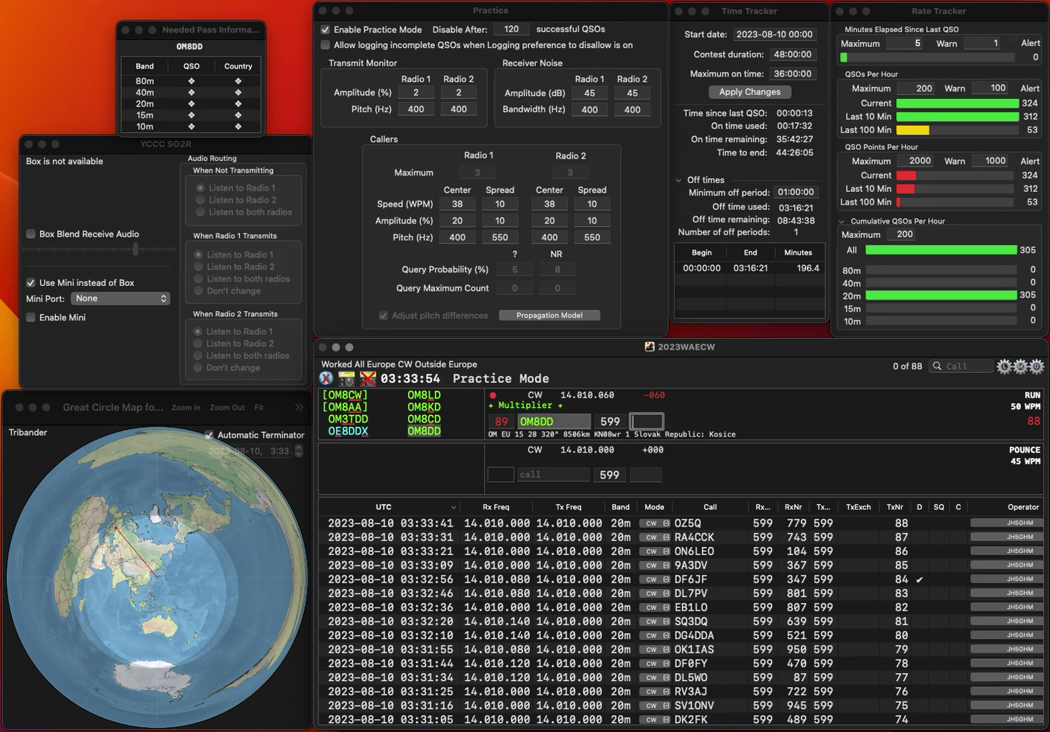
text(45)
key(Return)
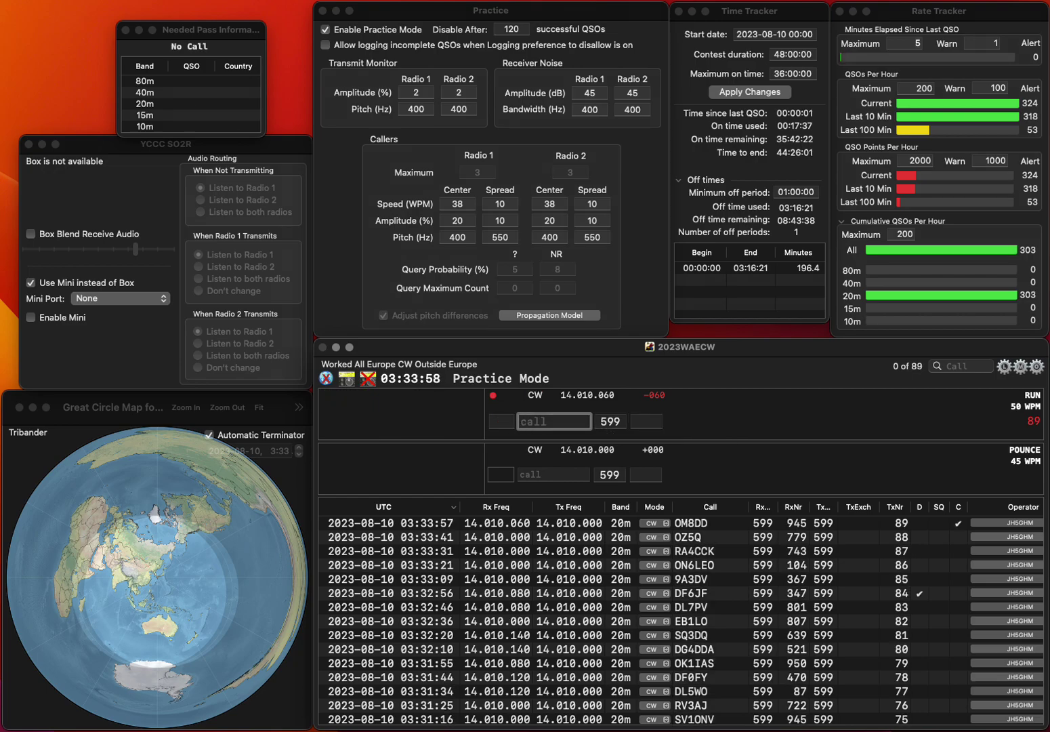
text(ONVT)
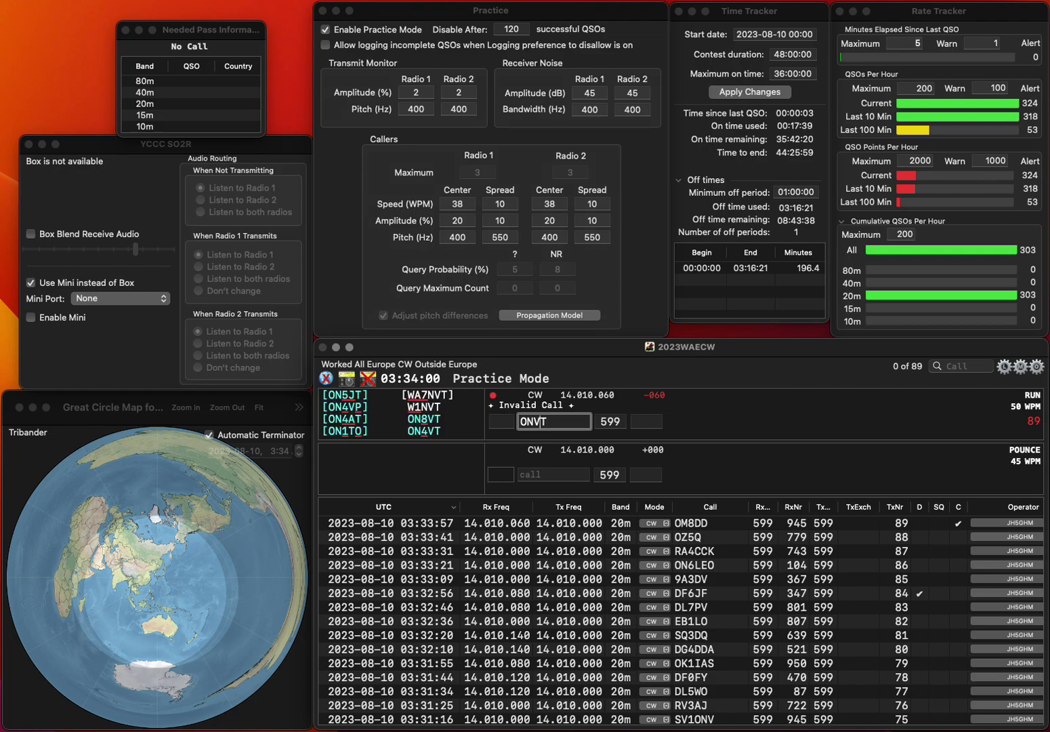
key(Left)
text(4)
key(Return)
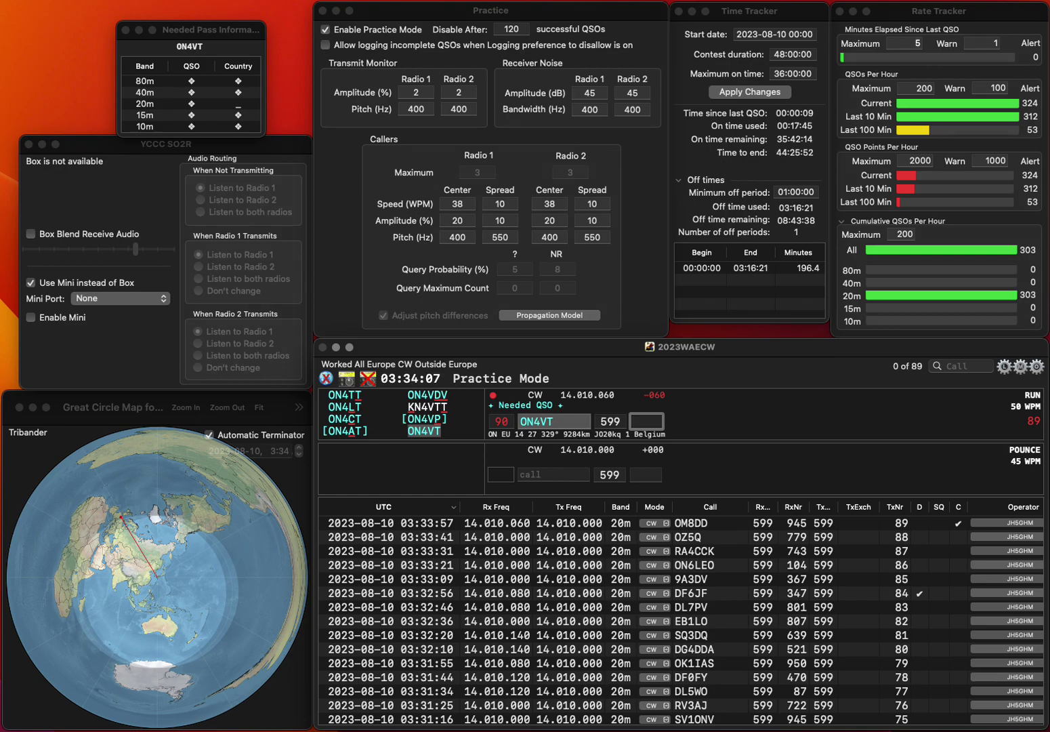
text(12)
key(Return)
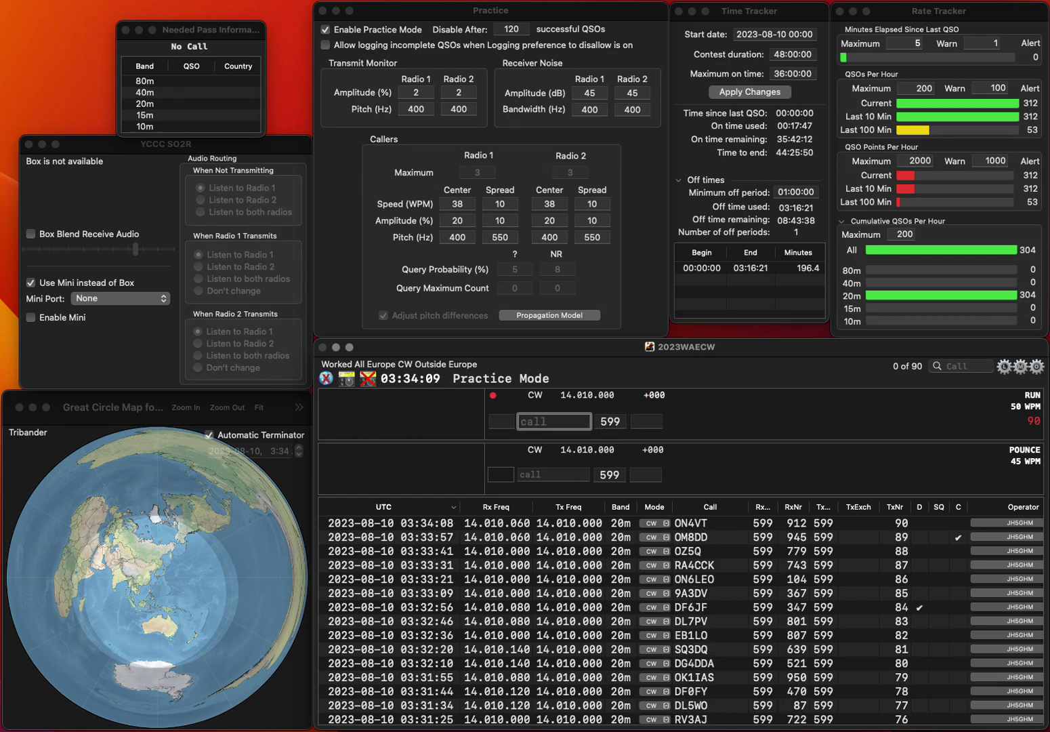
text(OZ8CW)
key(Return)
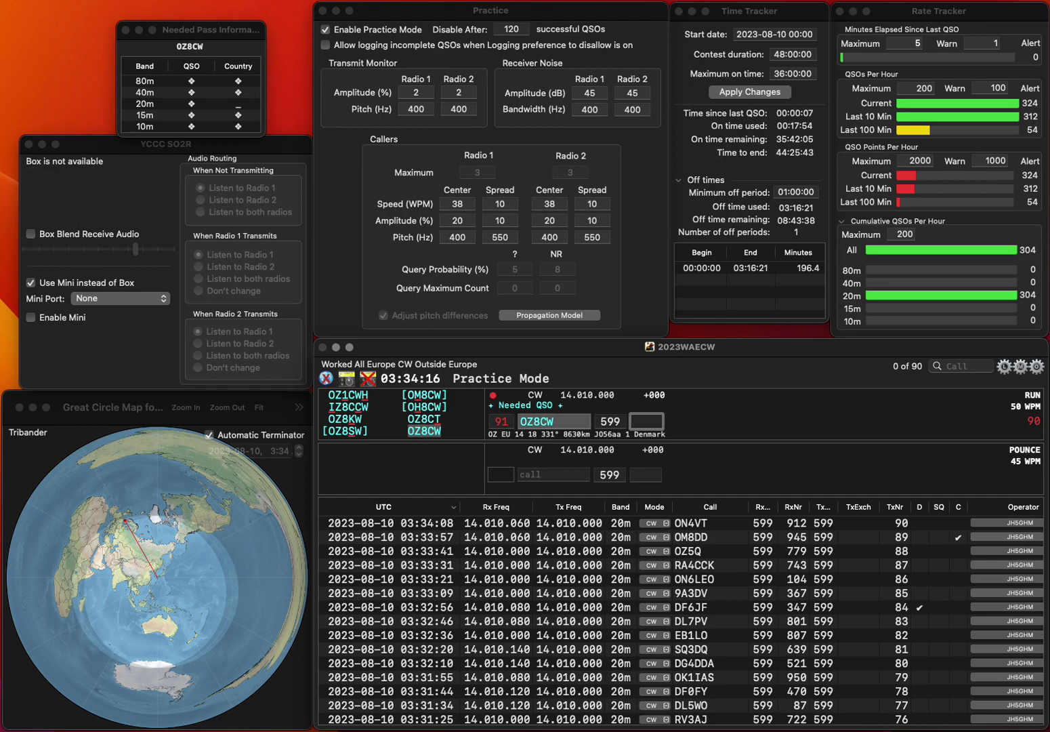
text(851)
key(Return)
text(EA)
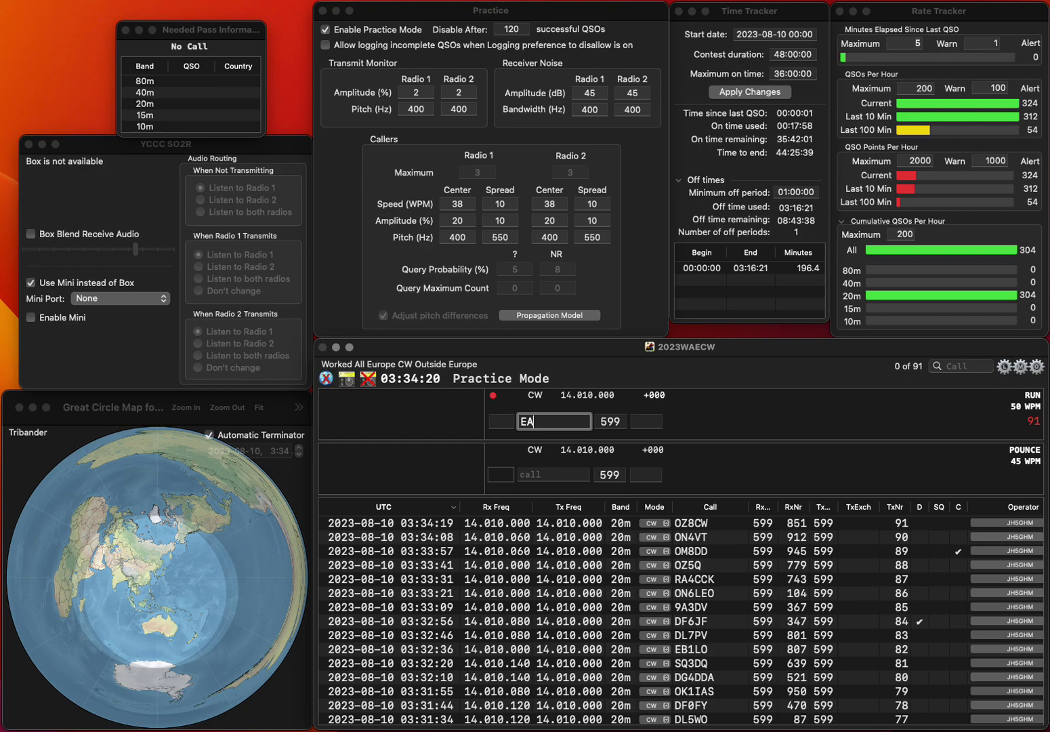
text(7ACI)
key(Return)
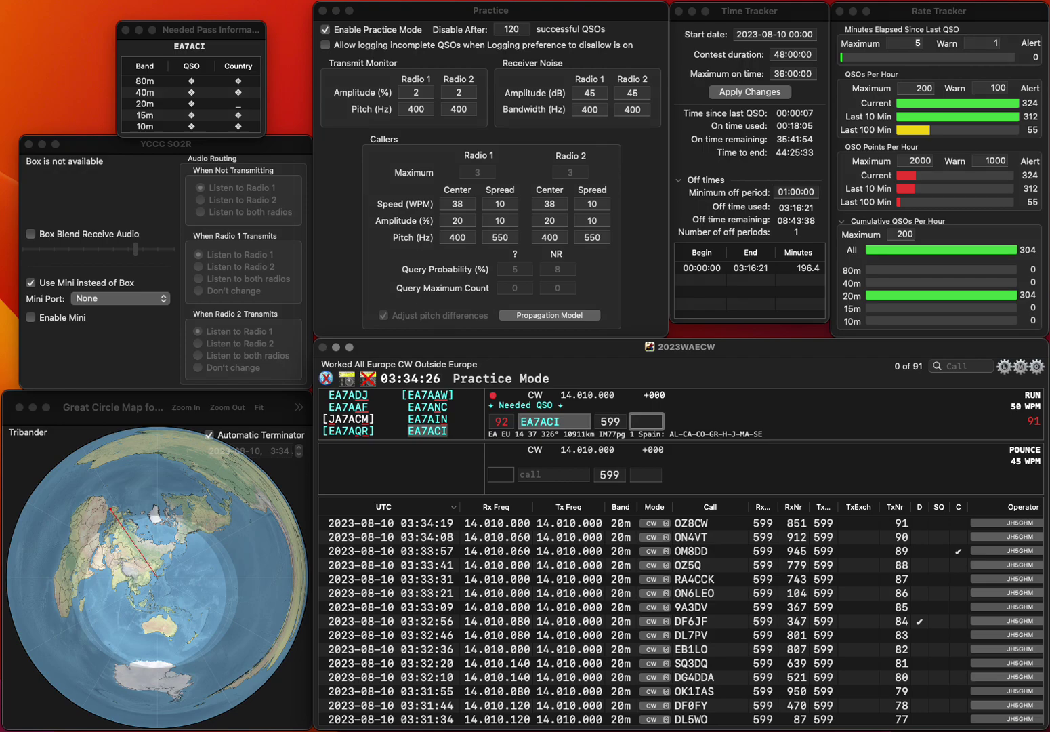
text(2)
key(Return)
text(HB9N)
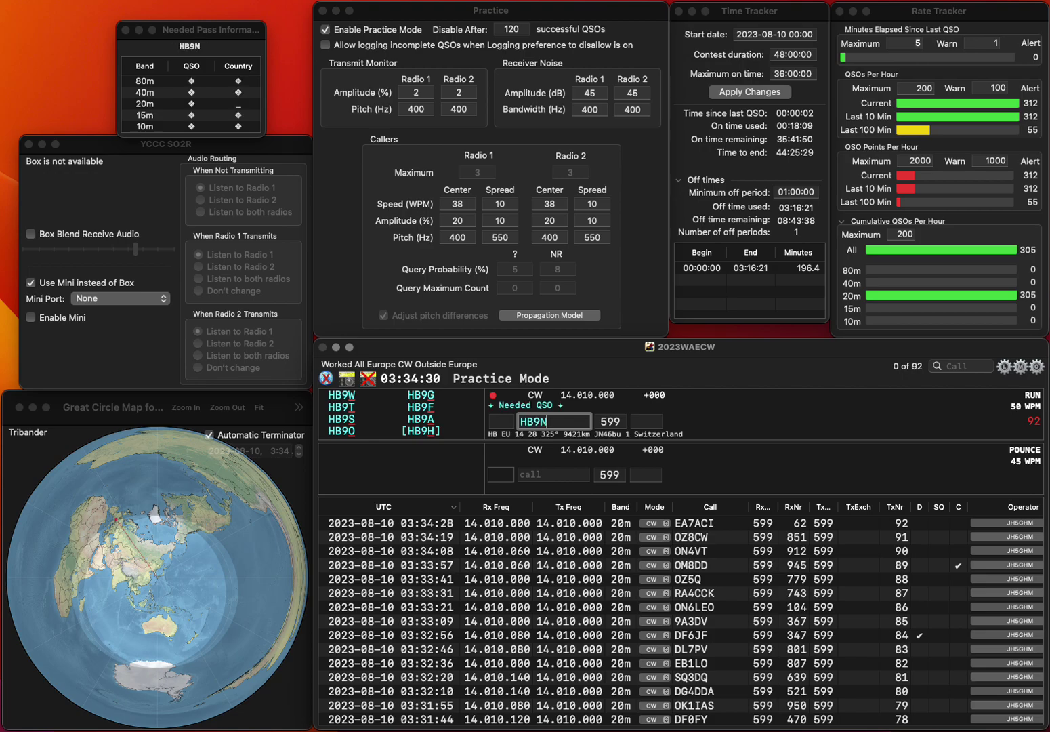
text(BG)
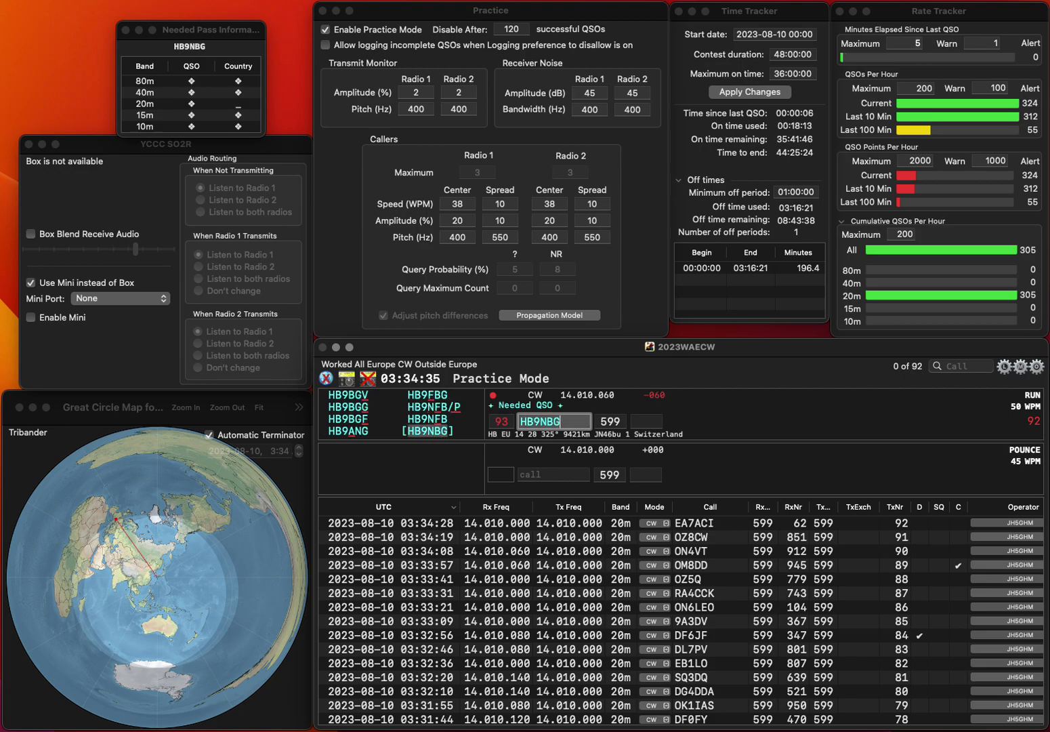
click(646, 421)
text(759)
key(Return)
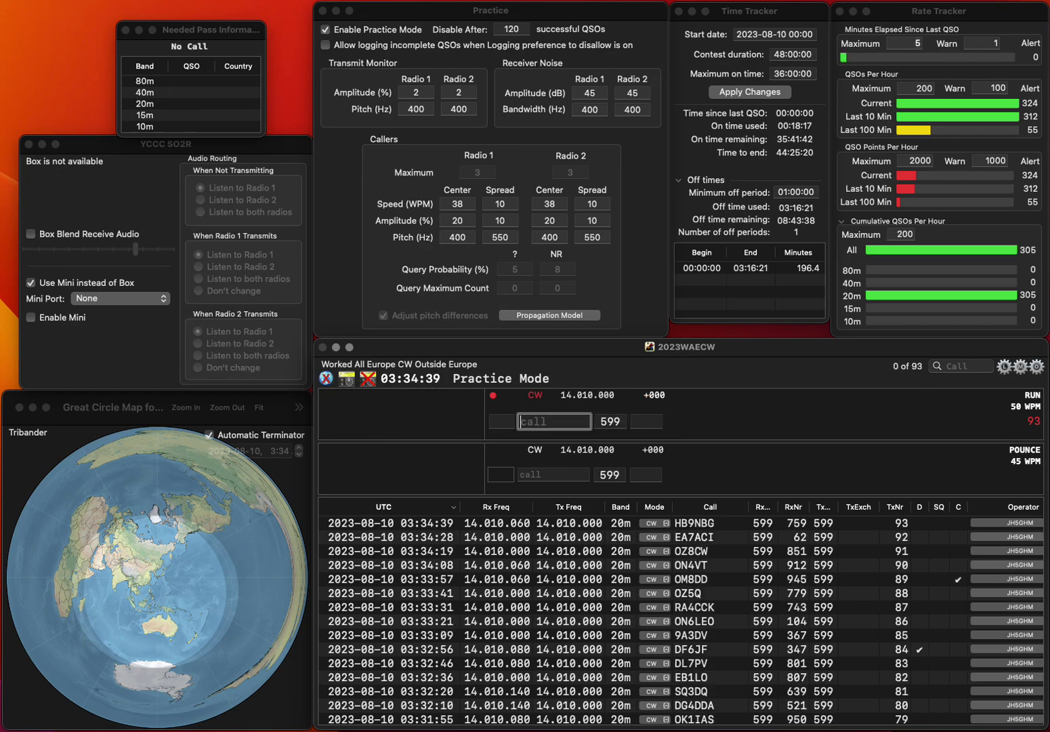
text(D)
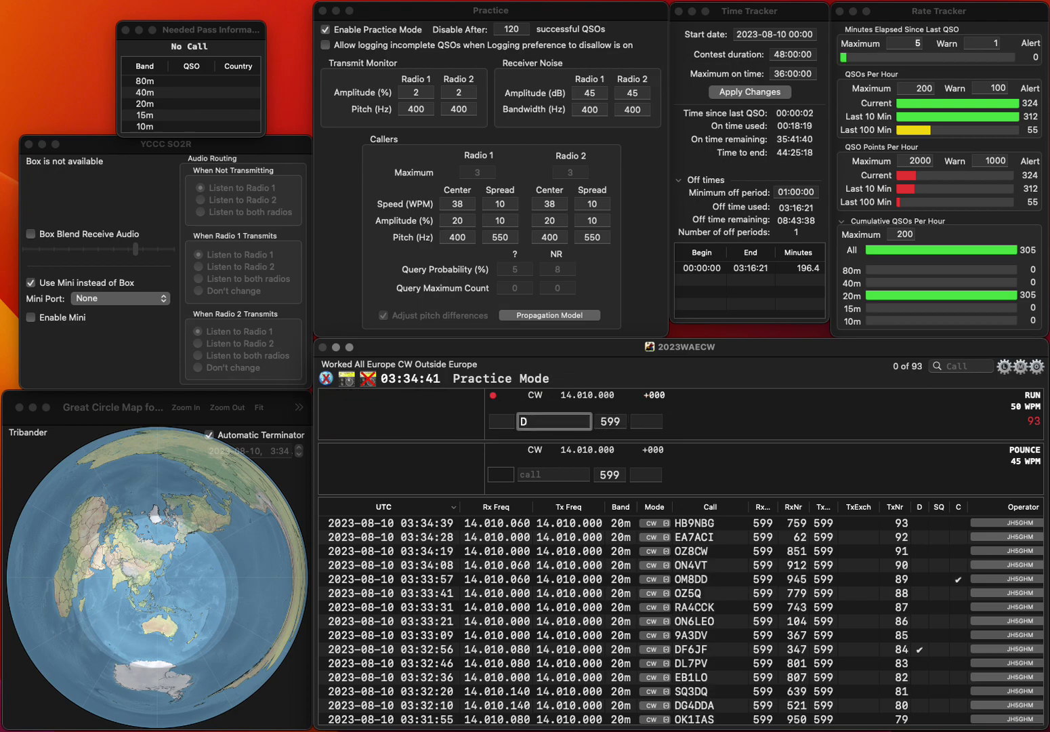
text(J6GK)
key(Return)
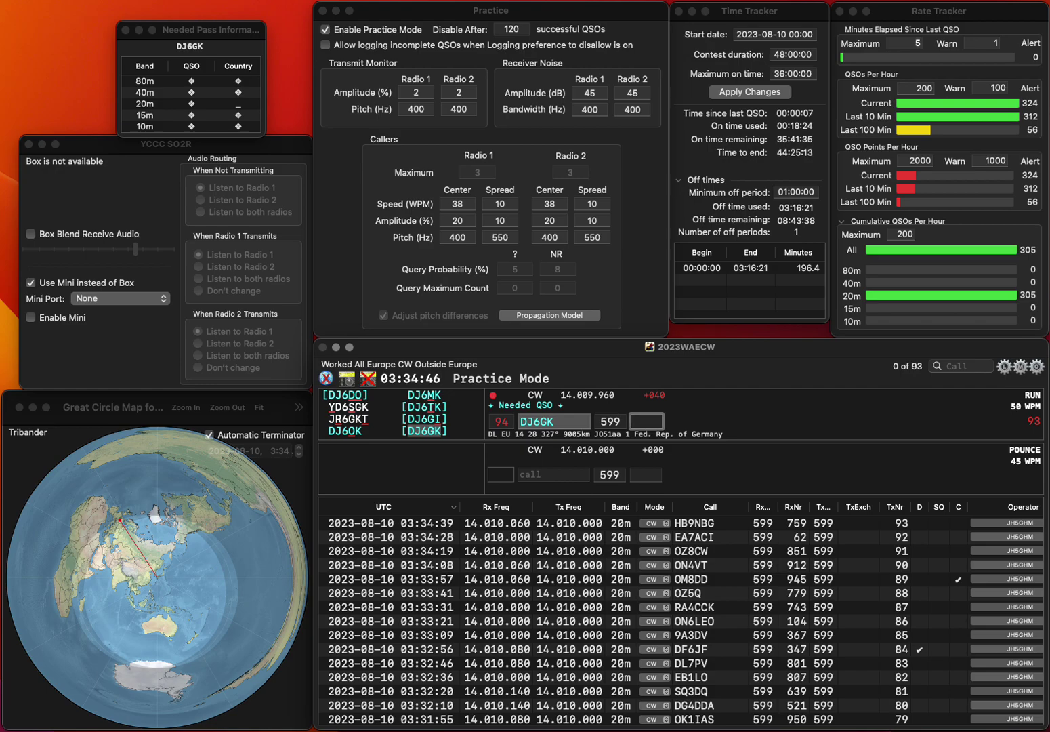
text(88)
key(Return)
- Work OZ1LO on the run radio and log the contact with received number 815
text(O)
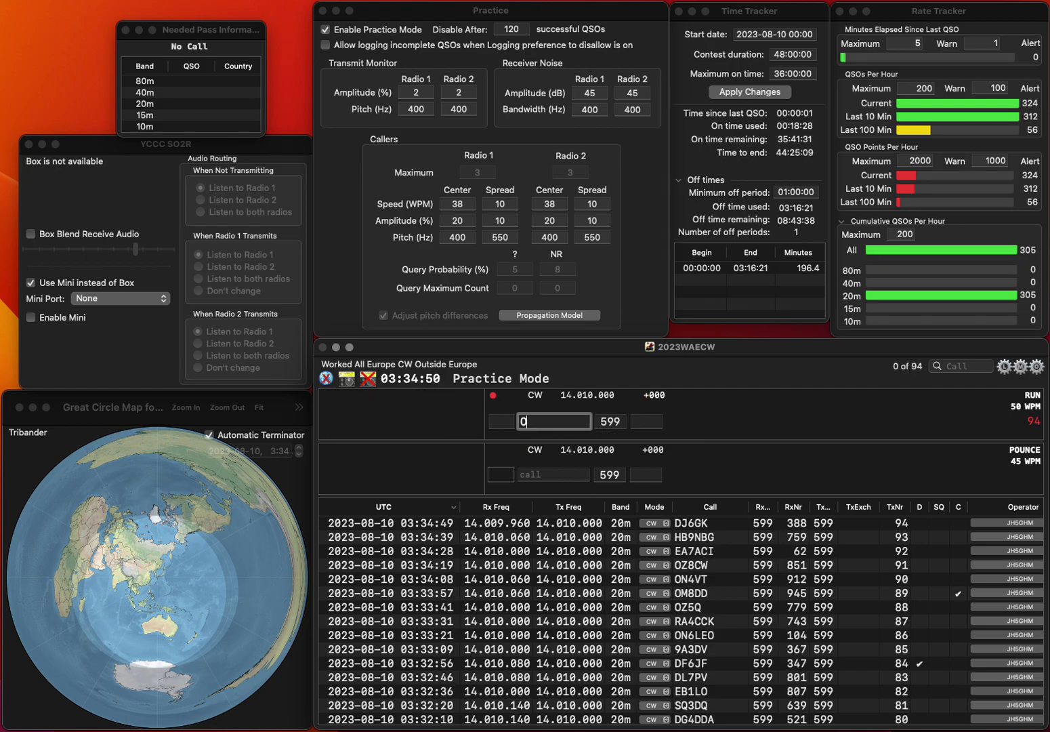
text(Z1LO)
key(Return)
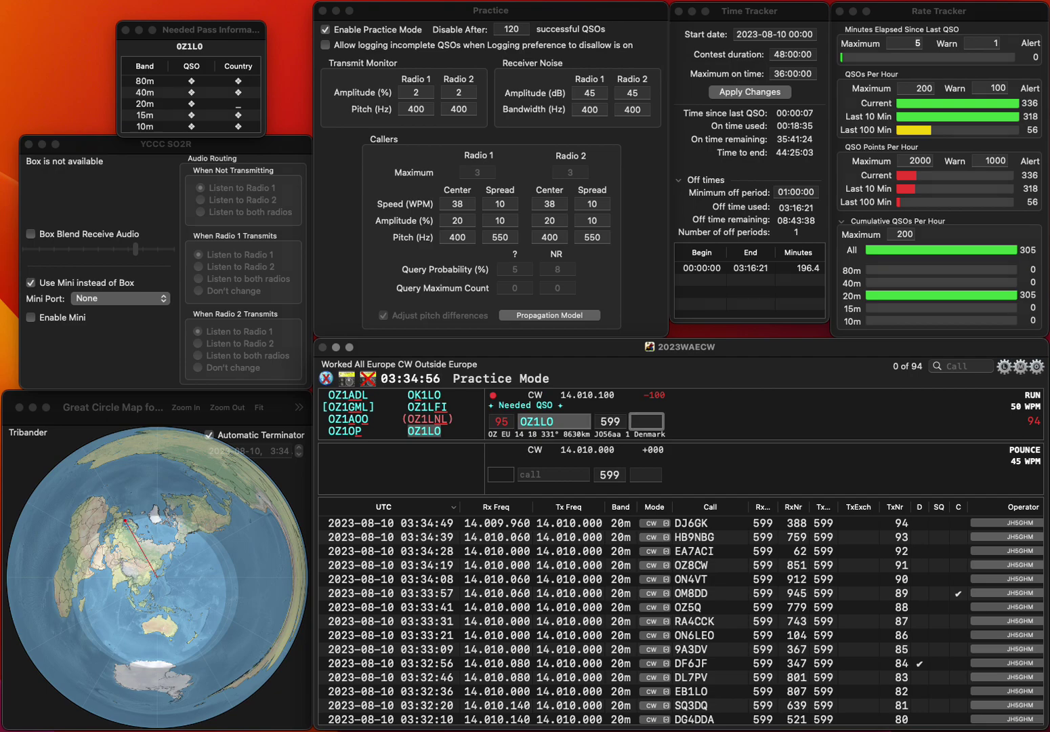
text(8)
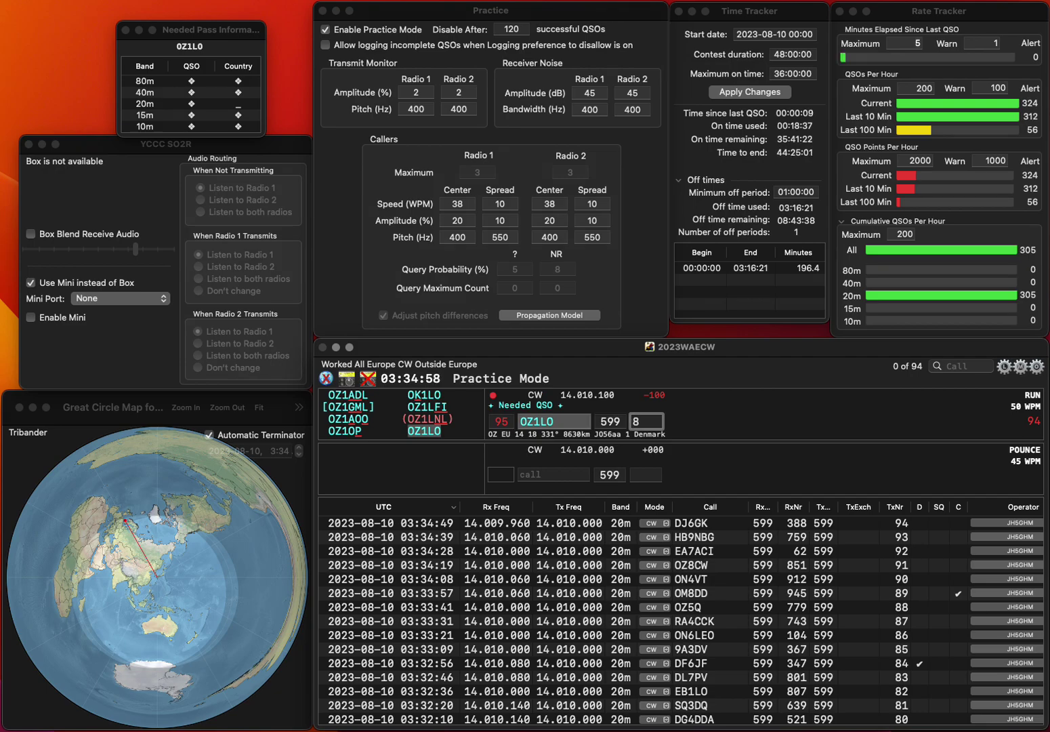
text(15)
key(Return)
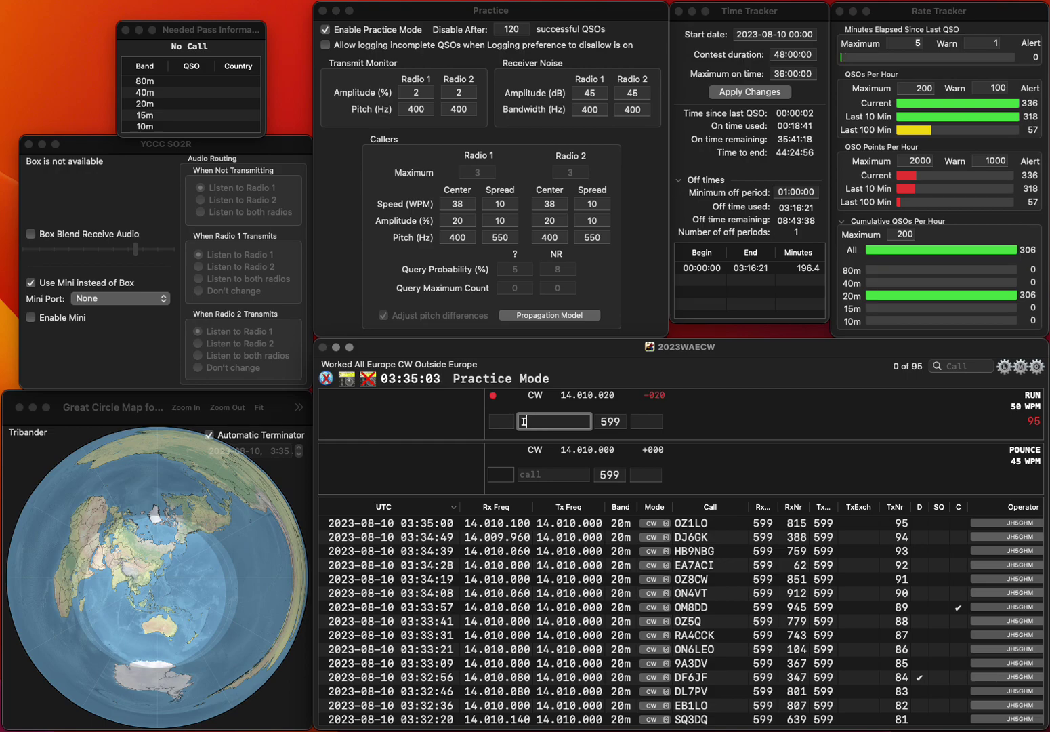
text(IK4DXC)
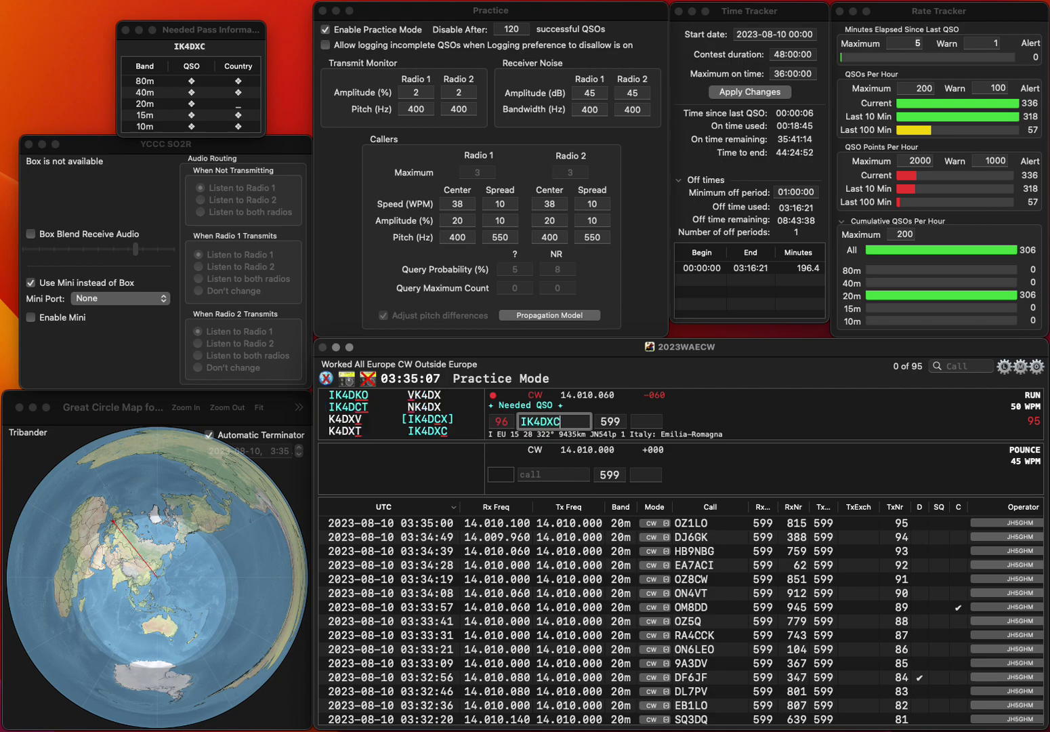
key(Return)
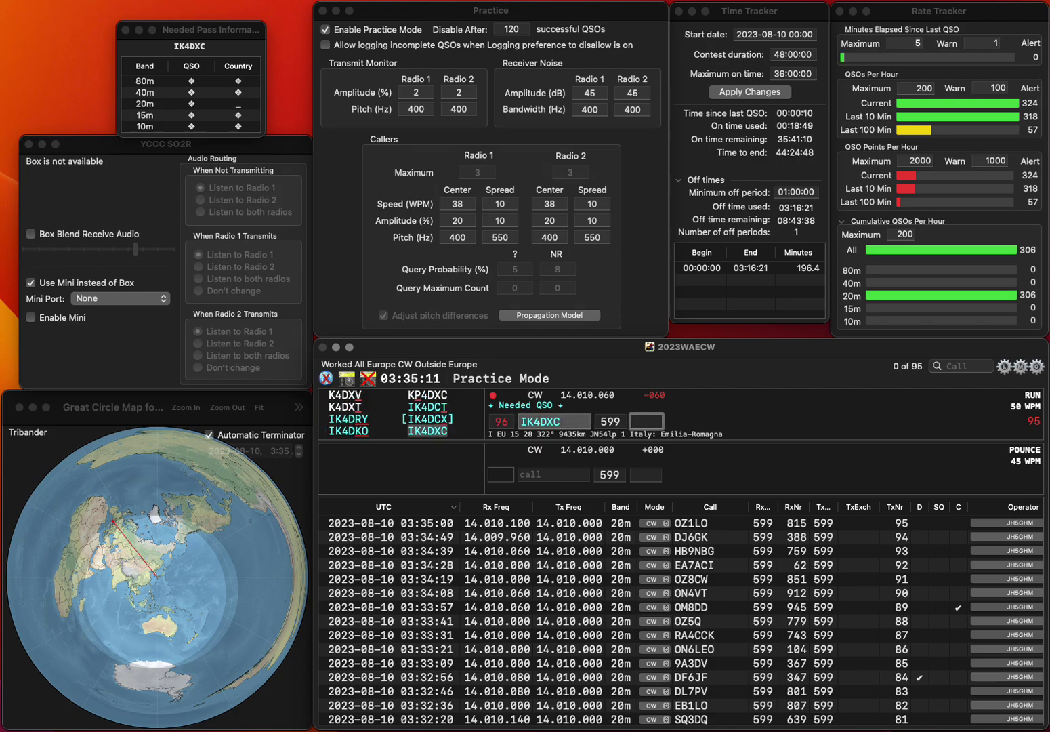
text(156)
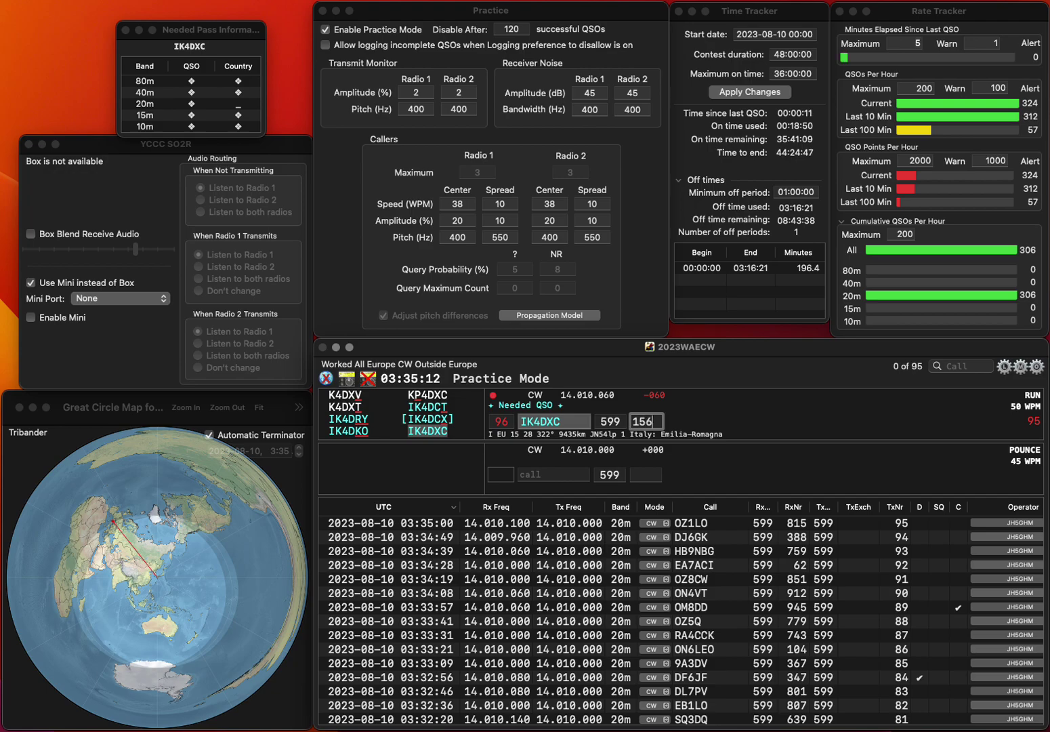
key(Return)
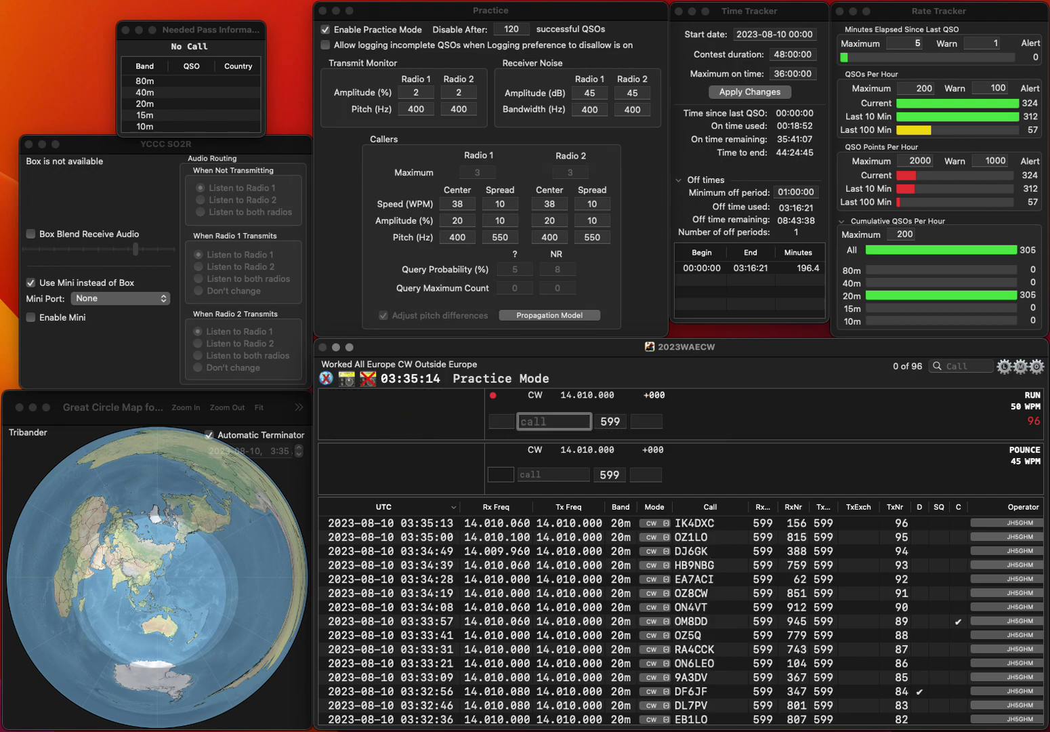
- Correct the copied call to G3OOU on the run radio and log the contact with received number 919
text(3KU)
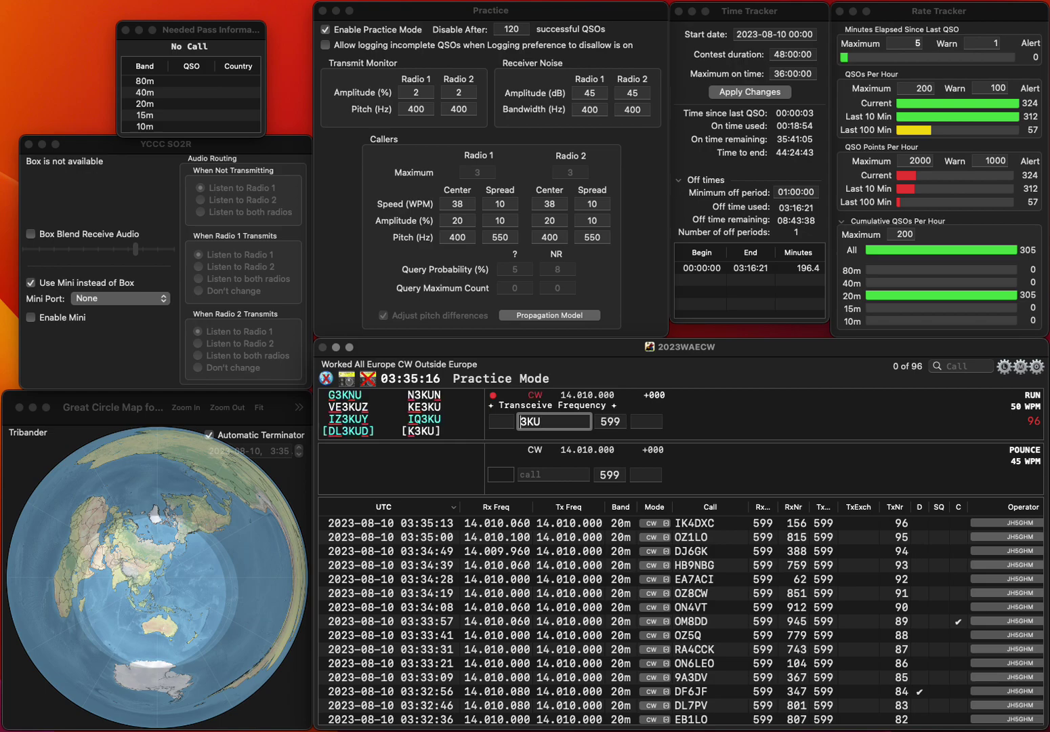
key(Left)
key(Left)
key(Left)
text(G)
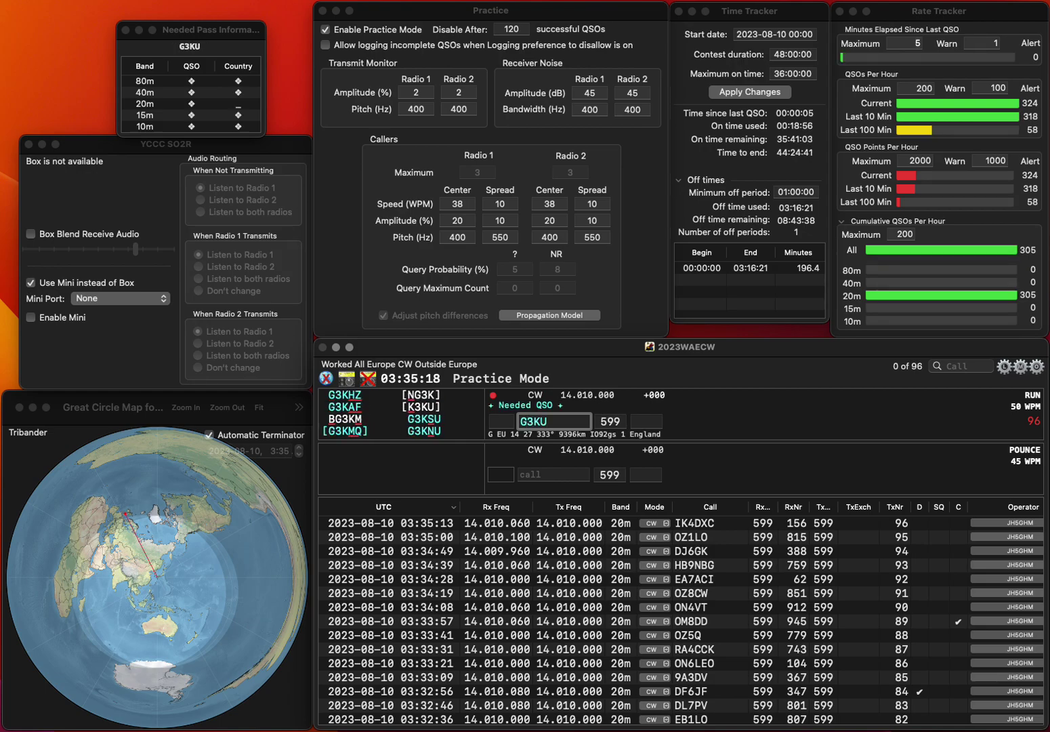
key(Right)
key(Delete)
text(OO)
key(Return)
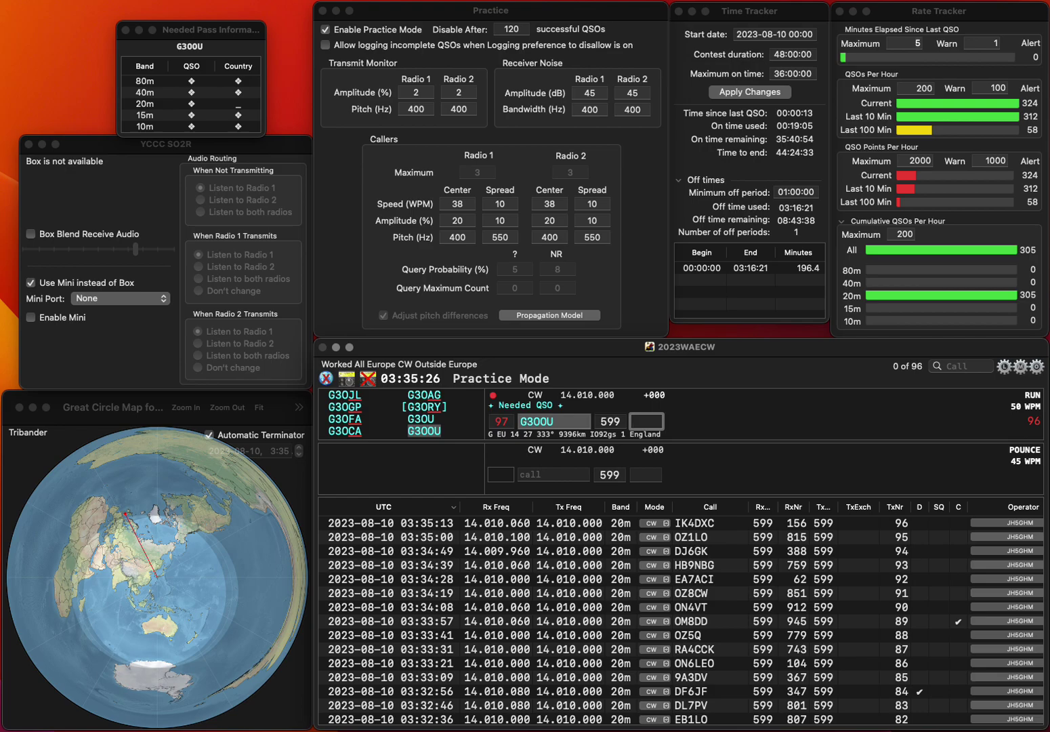
text(1)
text(9)
key(Return)
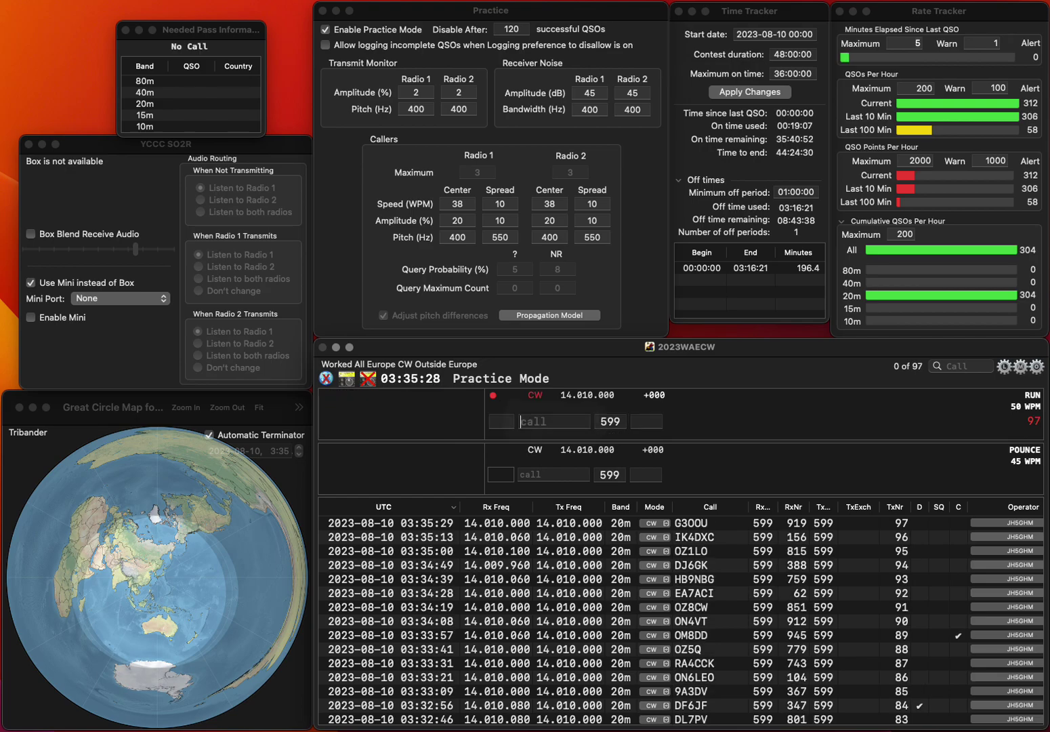
- Work 4U1ITU on the run radio and log the contact with received number 988
text(U1ITU)
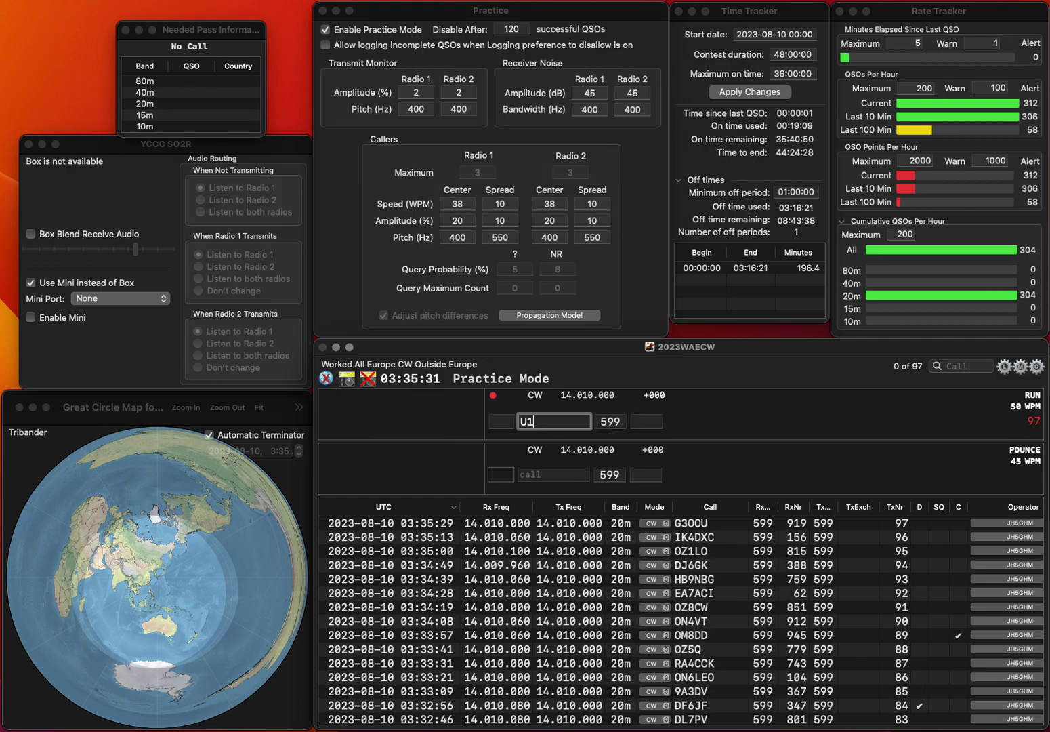
click(521, 420)
text(4U1ITU)
key(Return)
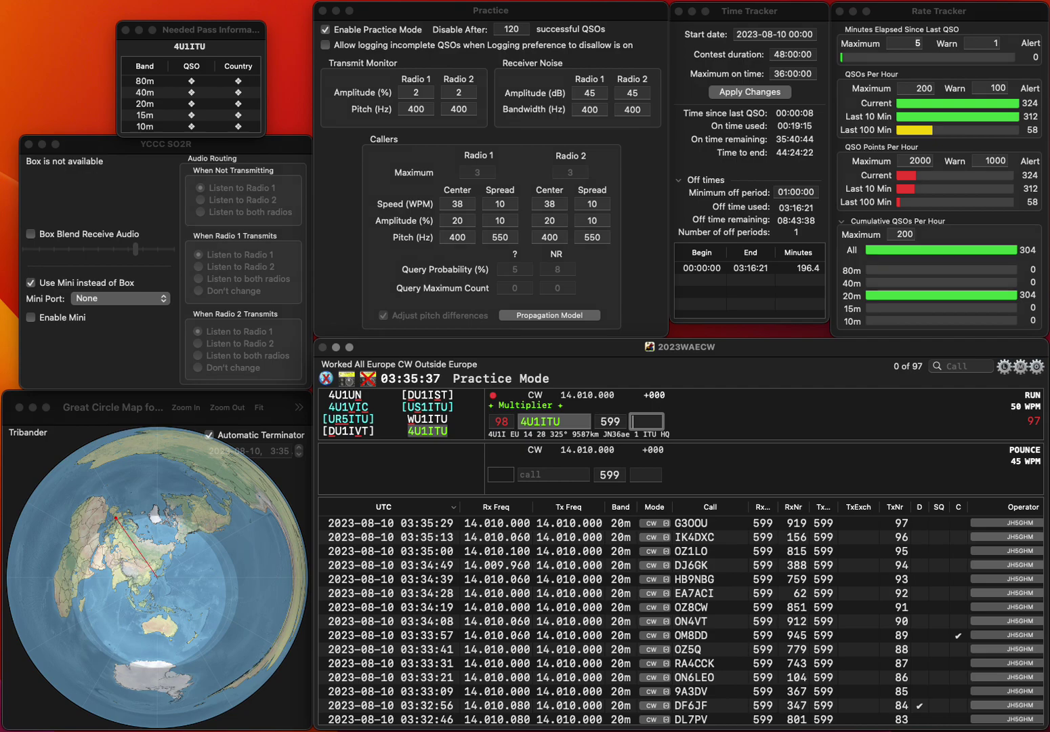
text(88)
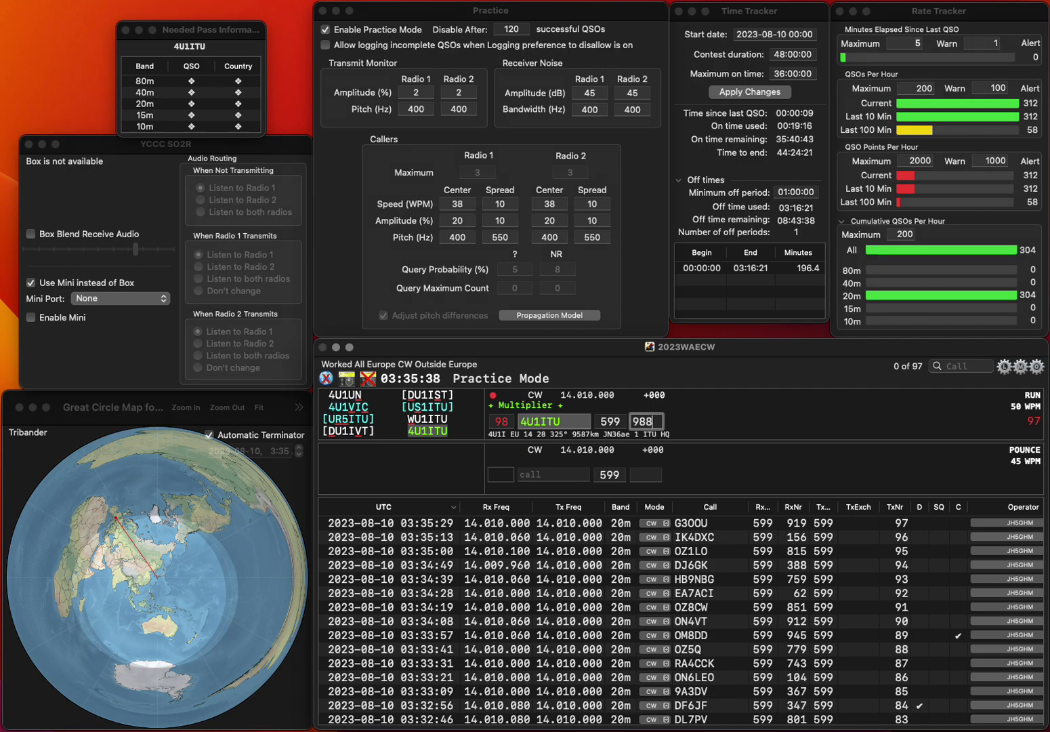
key(Return)
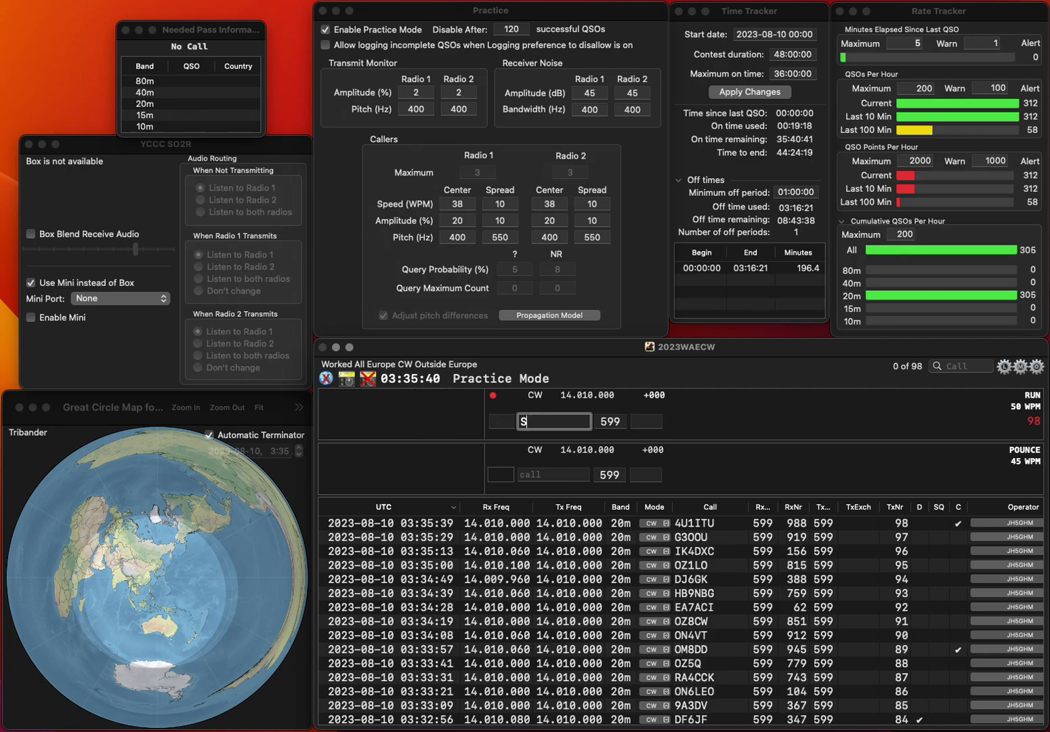
- Work SX2I on the run radio and log the contact with received number 930
text(SX2I)
key(Return)
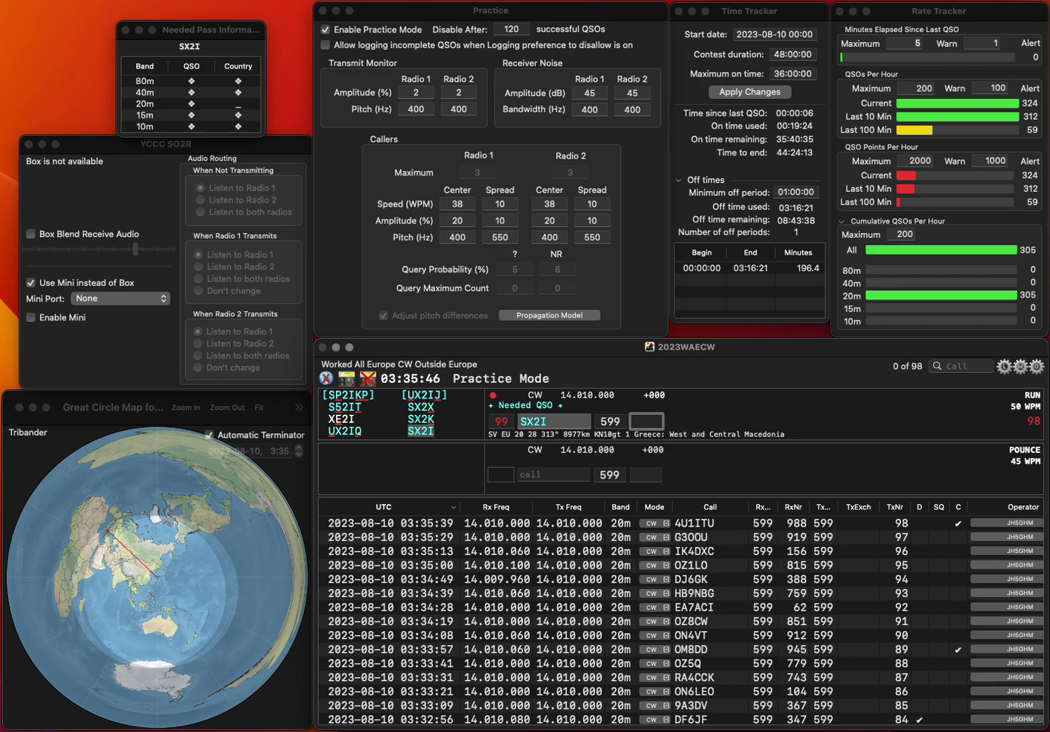
text(930)
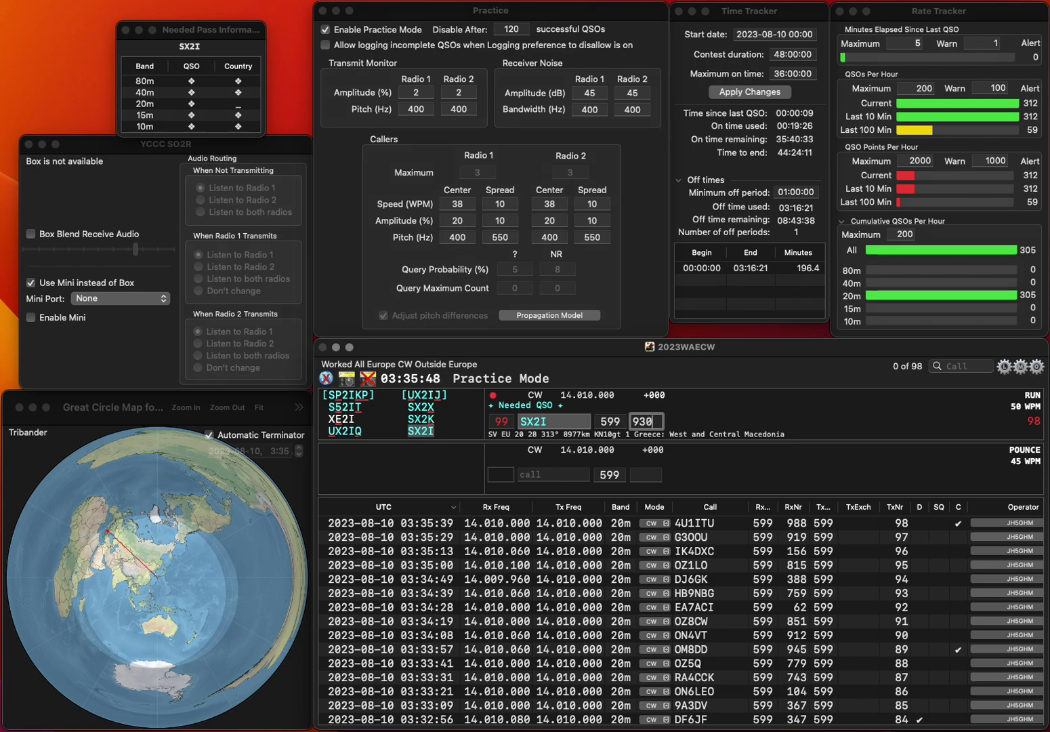
key(Return)
text(F4IVF)
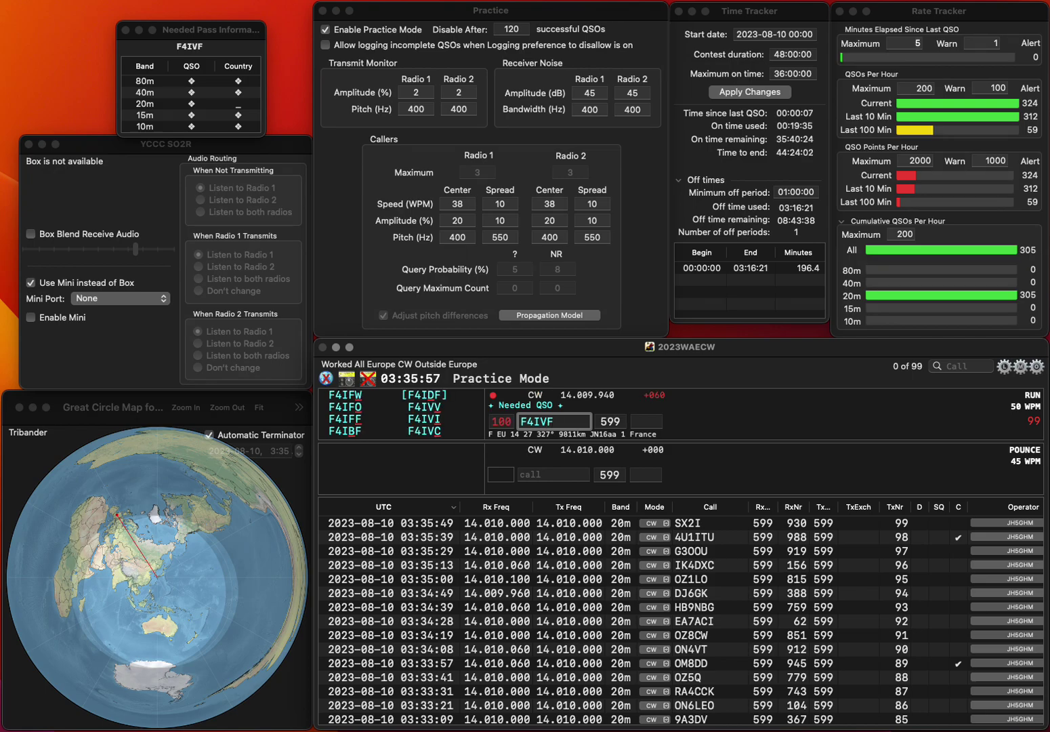
key(BackSpace)
text(EU)
key(Delete)
key(Delete)
text(G)
key(space)
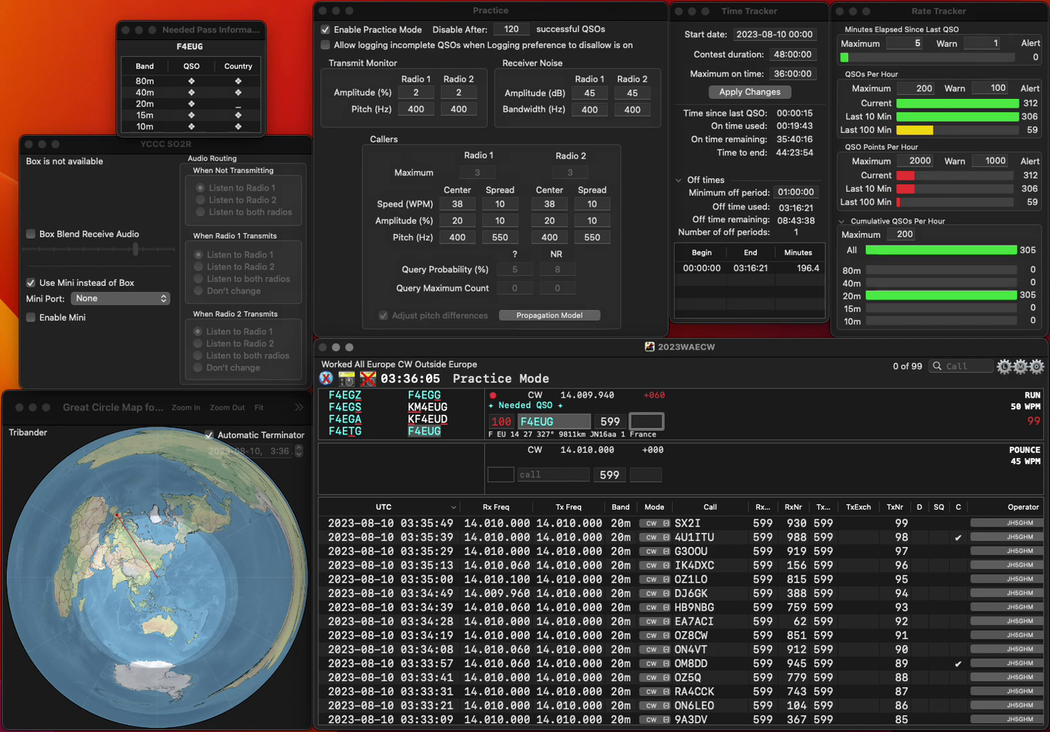
text(71)
key(Return)
text(DF5UL)
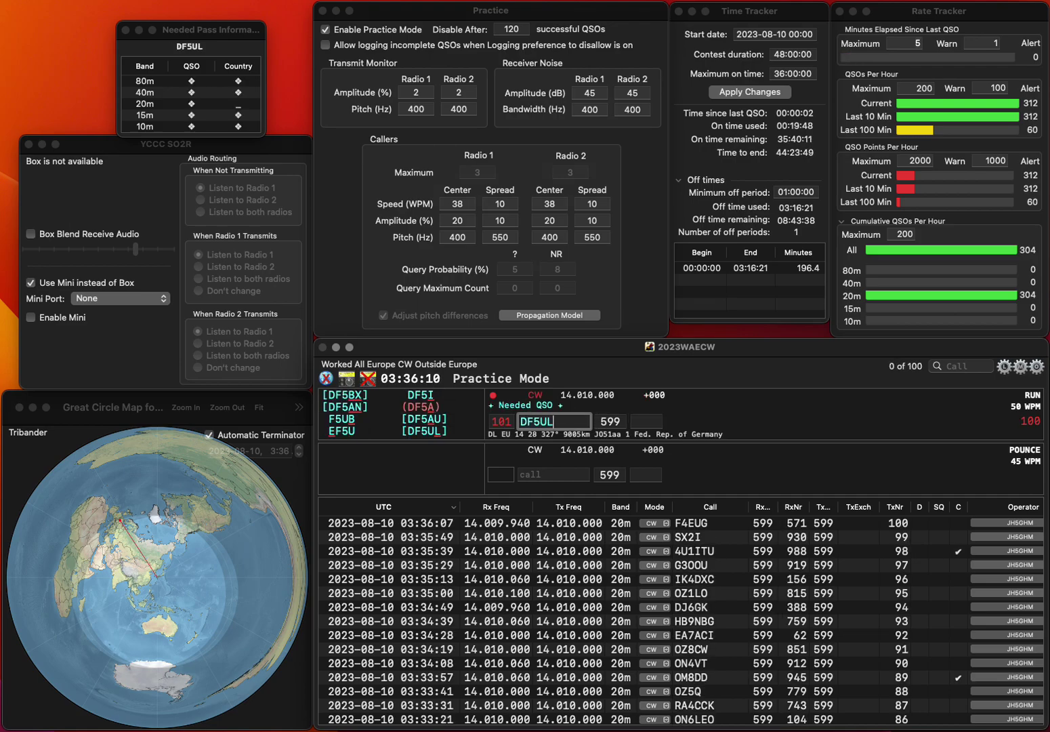
key(Return)
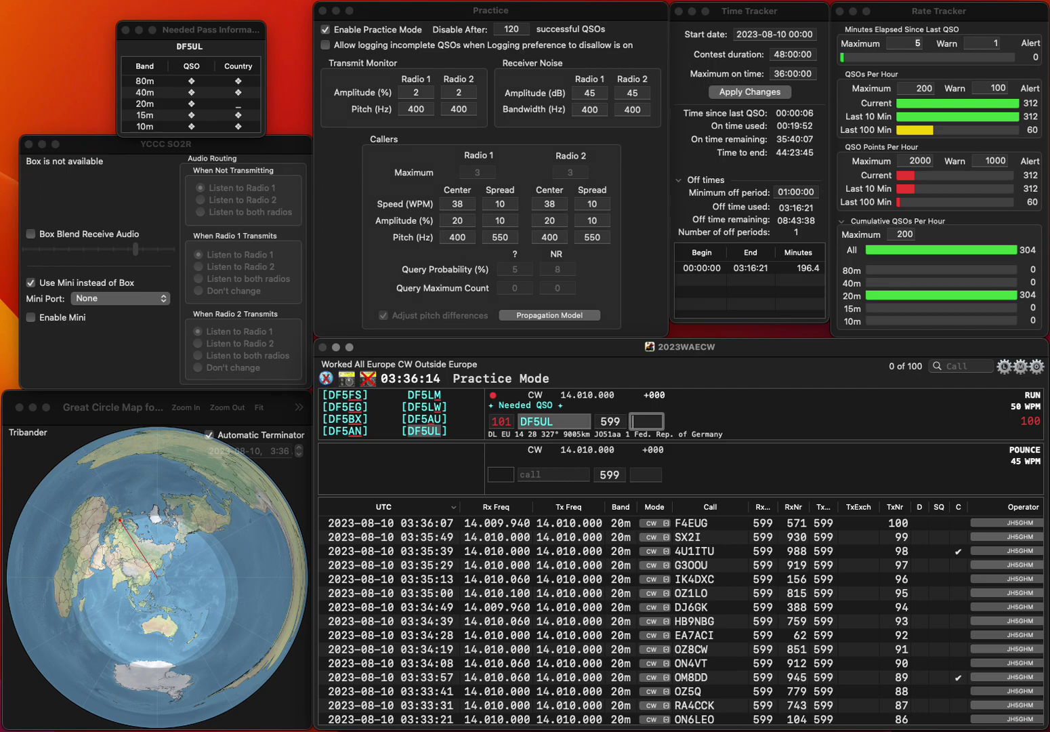
text(75)
key(Return)
- Work LZ1SA on the run radio and log the contact with received number 771
text(LZ1SA)
key(space)
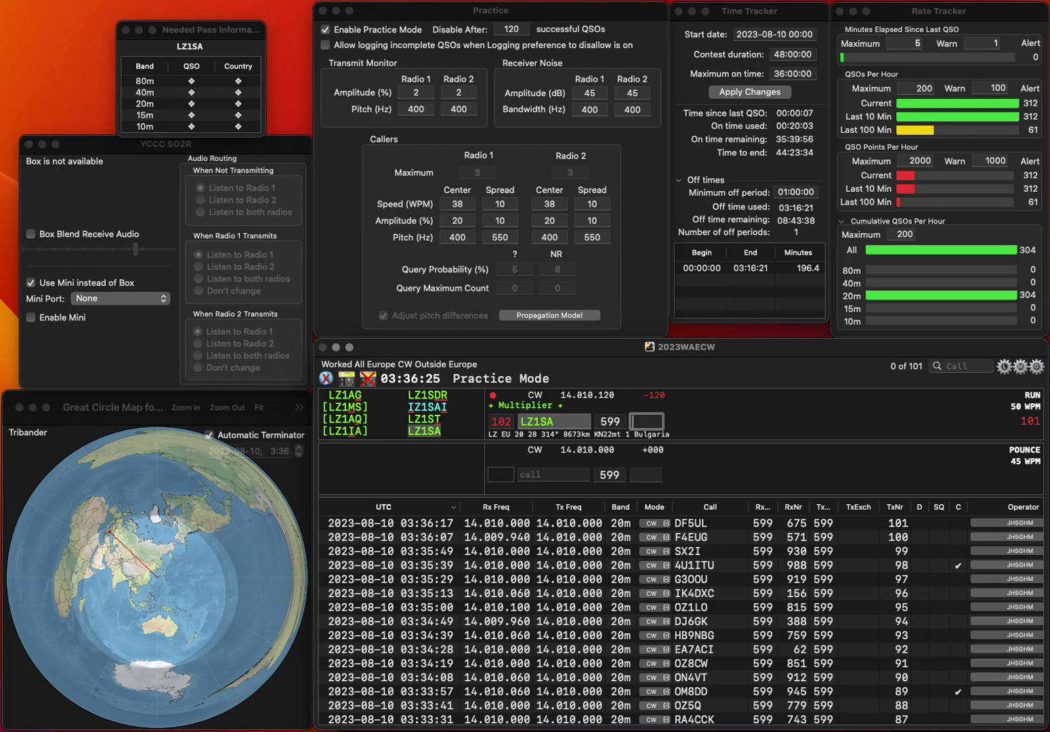
text(771)
key(Return)
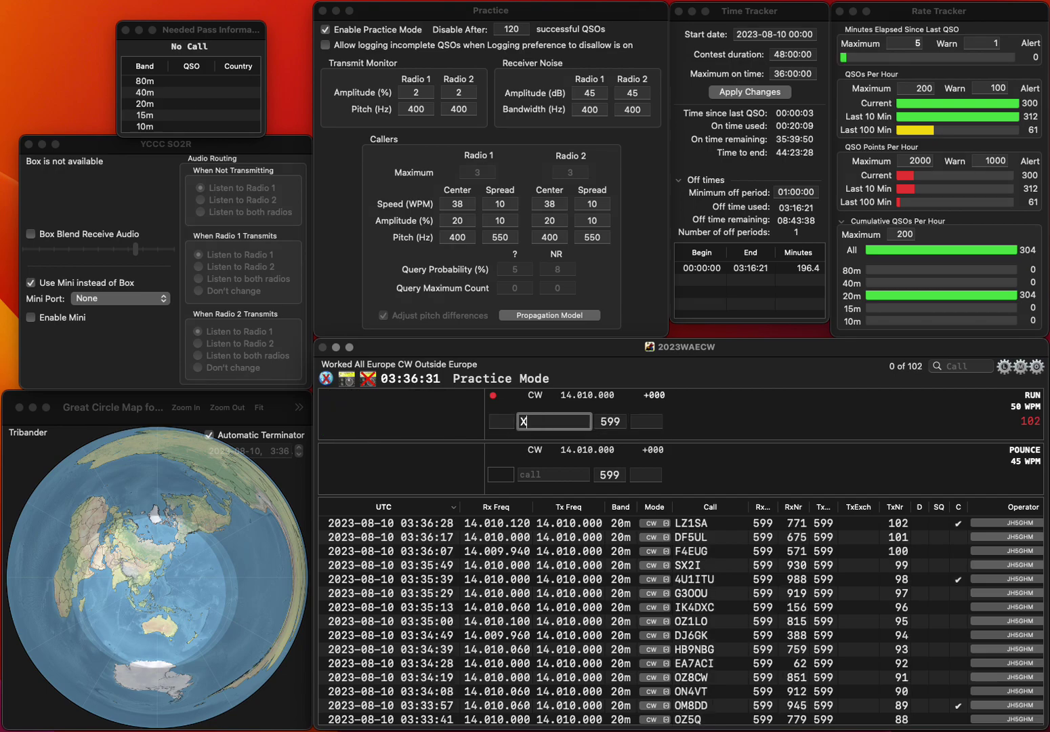
- Enter the next caller's call on the run radio and revise the copy to DB5KX
text(X)
key(BackSpace)
text(DB5XX)
key(Left)
key(Delete)
text(K)
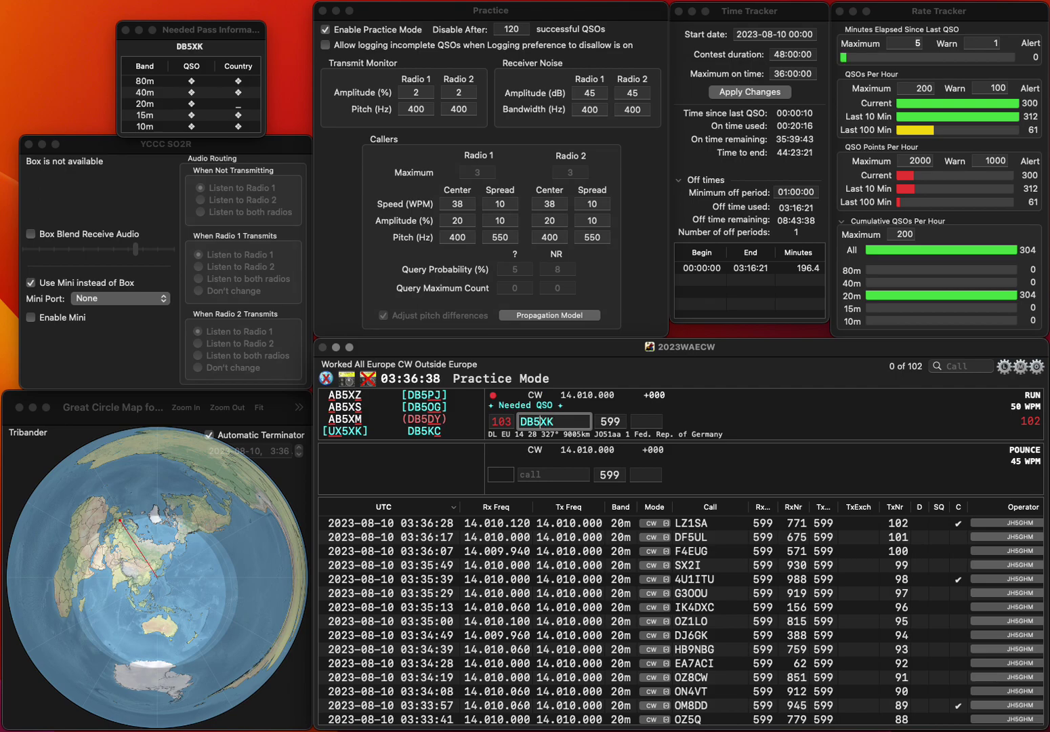
key(Delete)
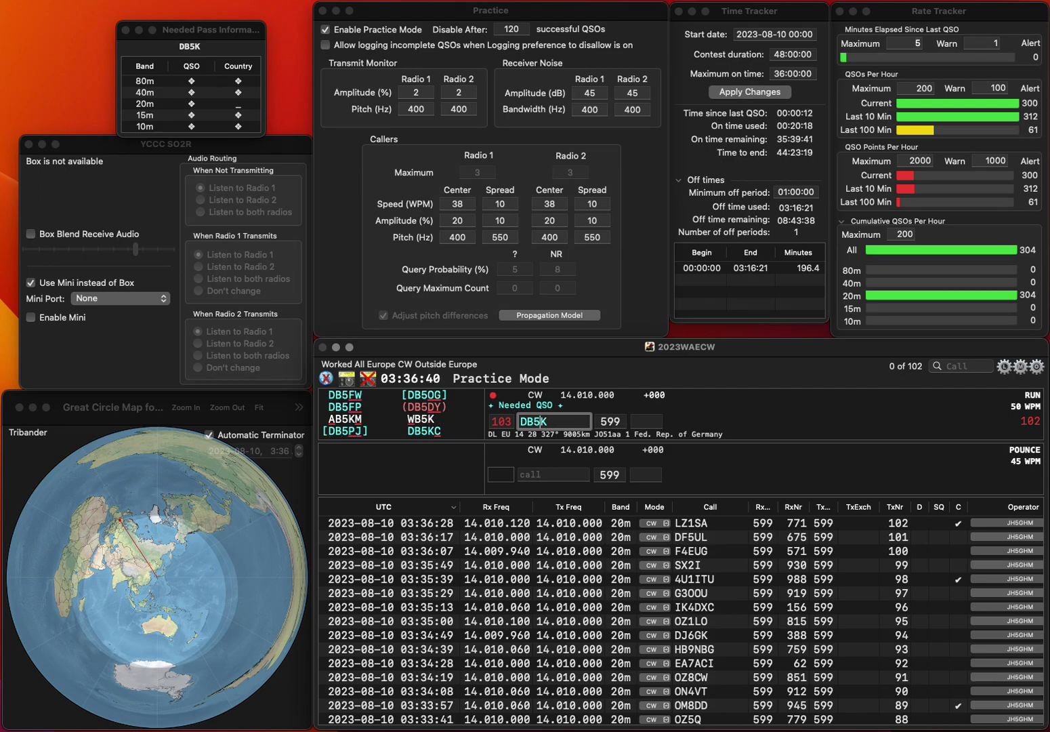
text(K)
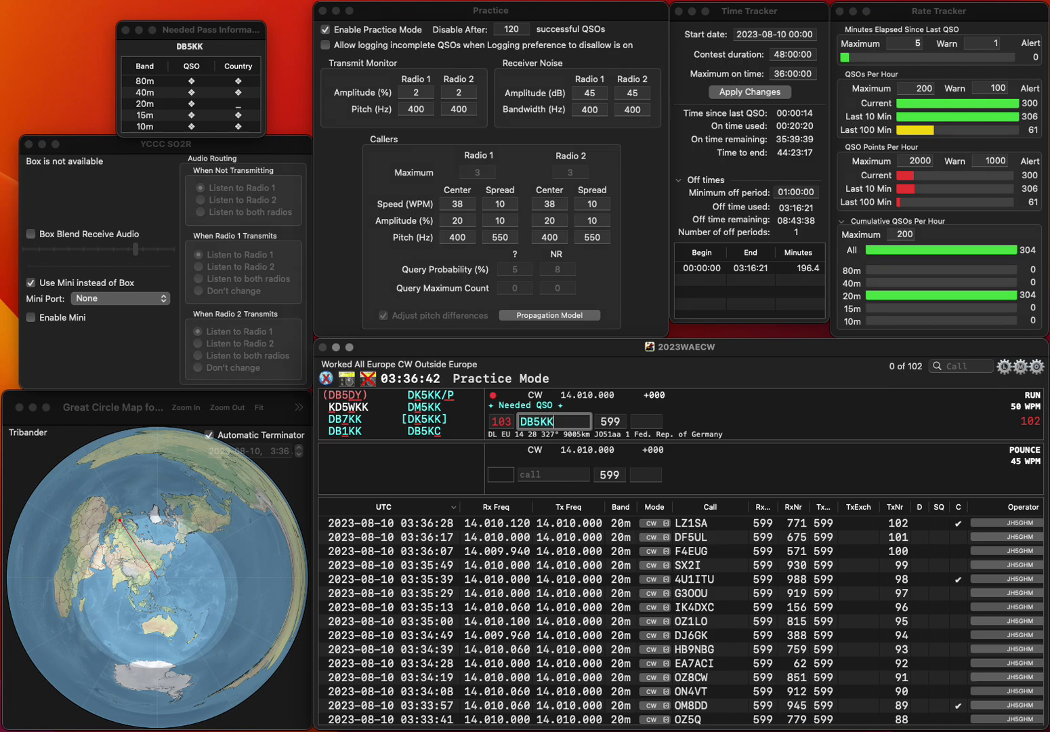
key(BackSpace)
text(X)
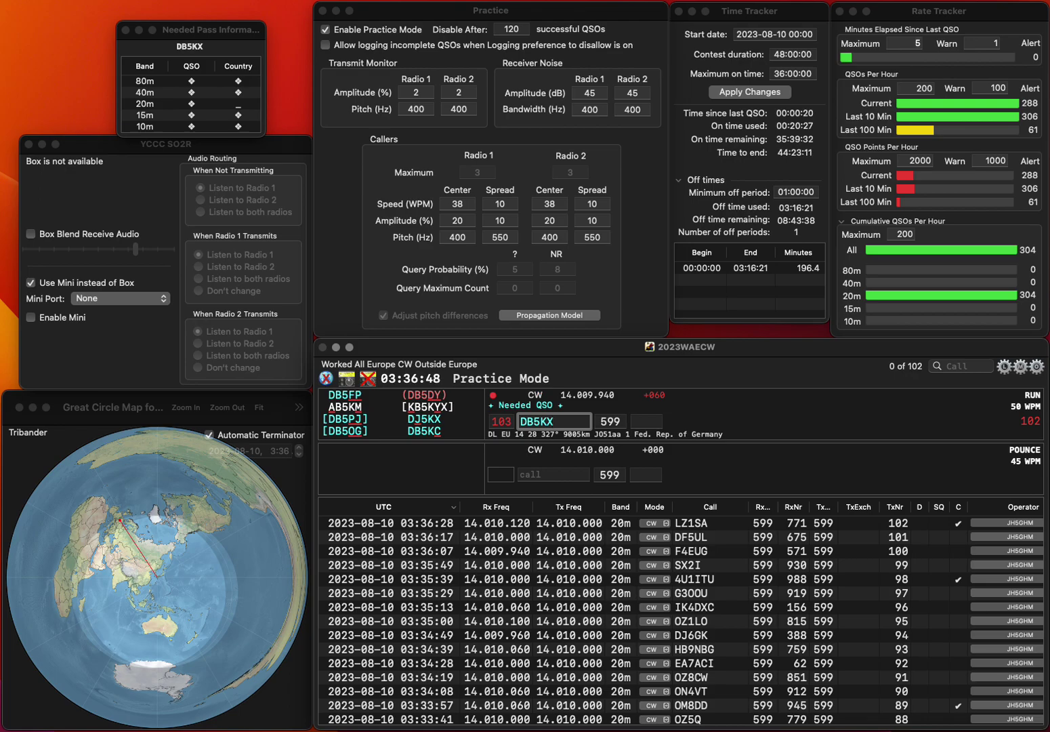
- Correct the copied call to DD5XX on the run radio and log the contact with received number 710
key(Left)
key(Left)
key(BackSpace)
text(D)
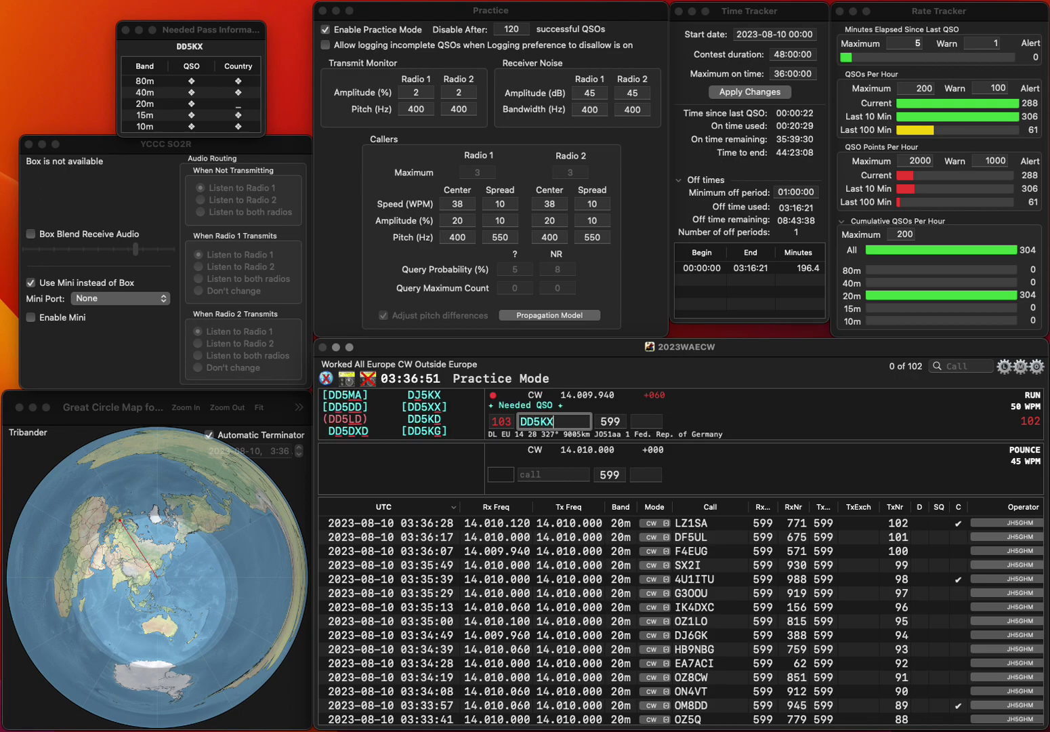
key(Delete)
key(Delete)
text(XX)
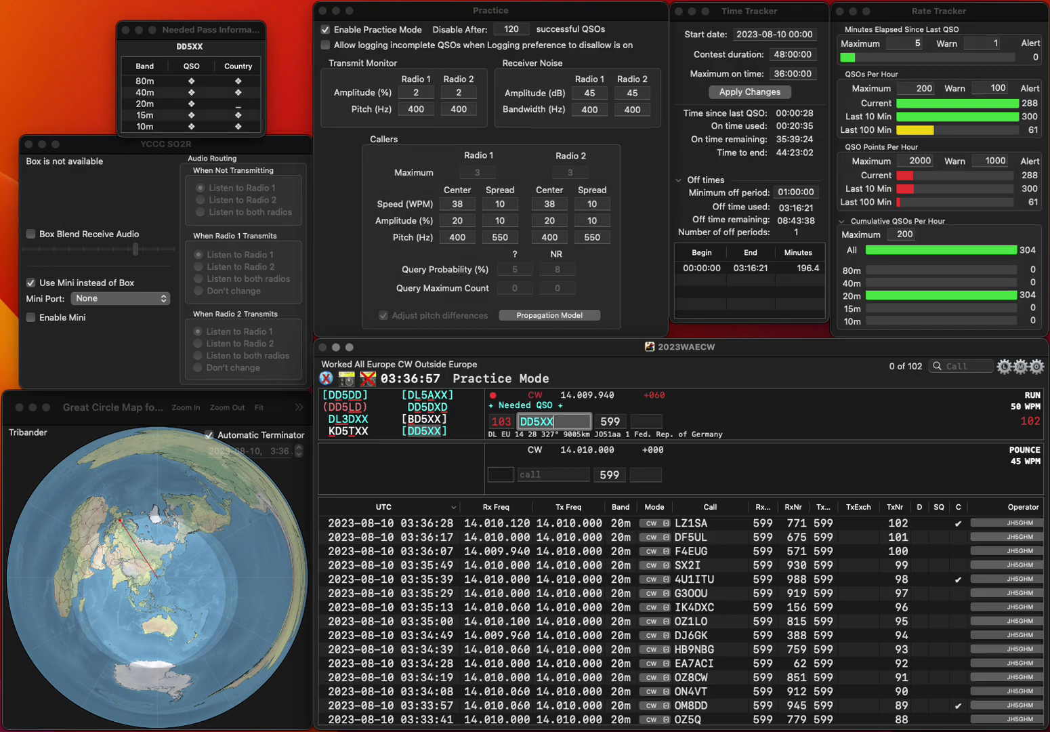
click(646, 421)
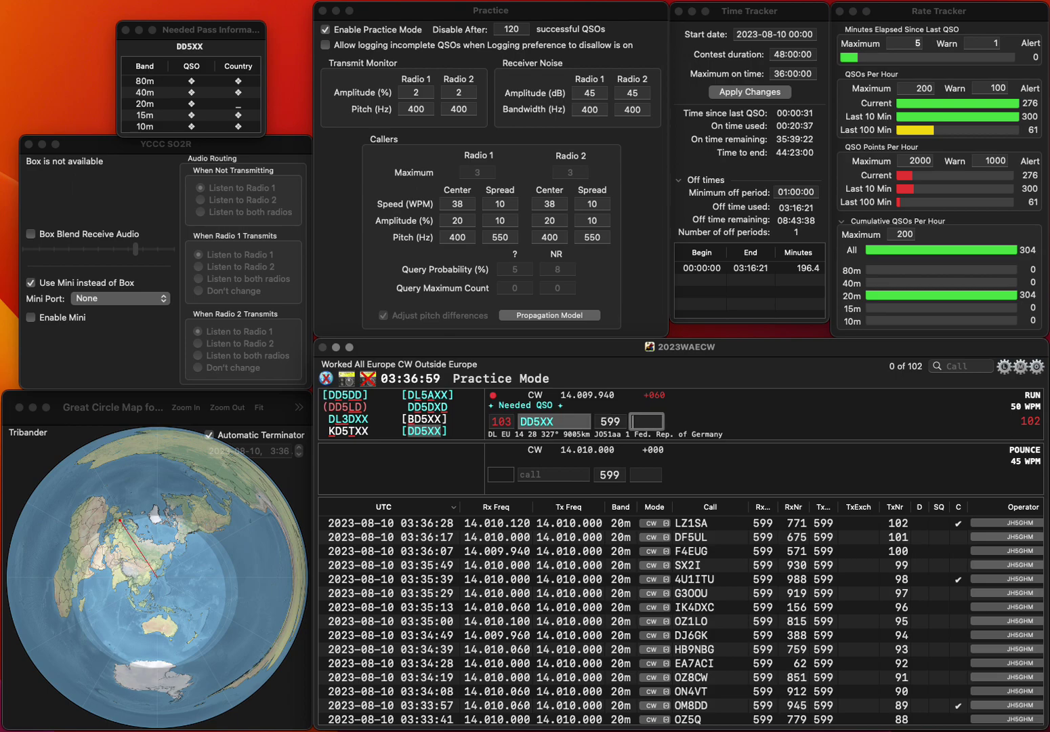
text(710)
key(Return)
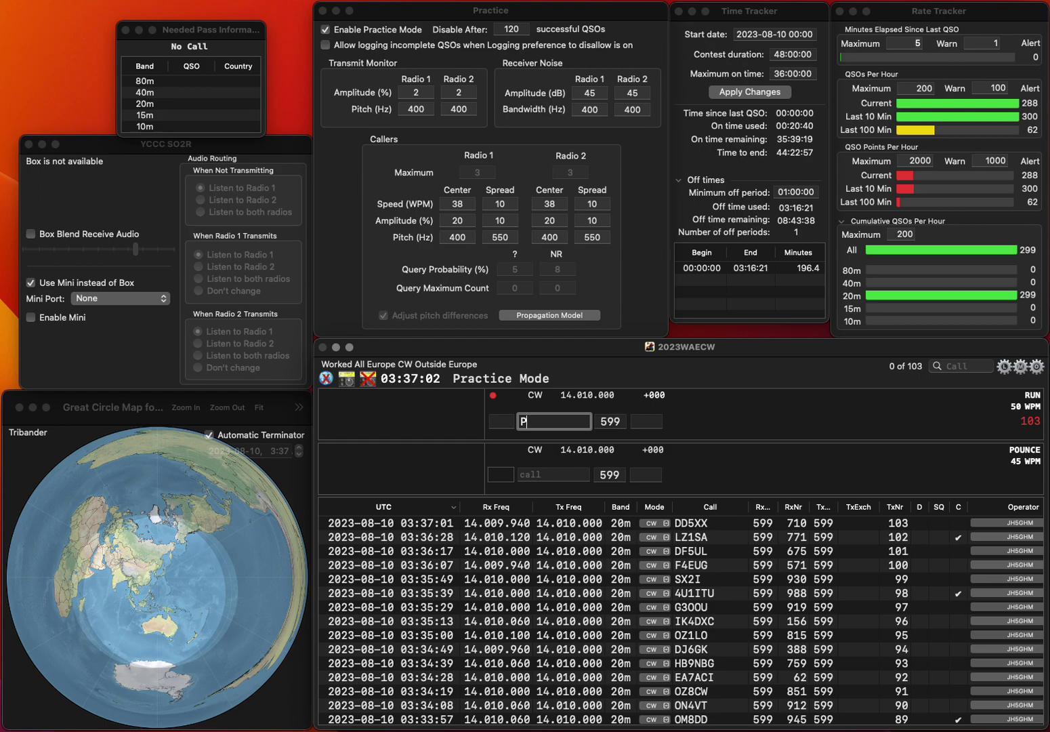
text(PE5ENJ)
key(Return)
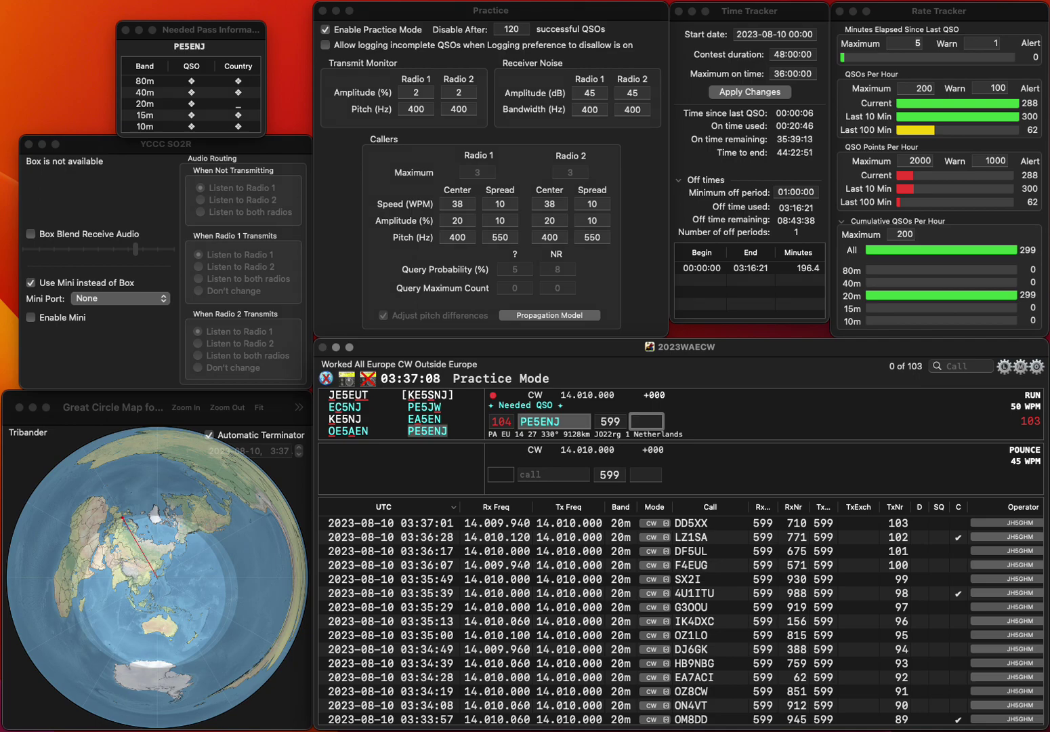
text(922)
key(Return)
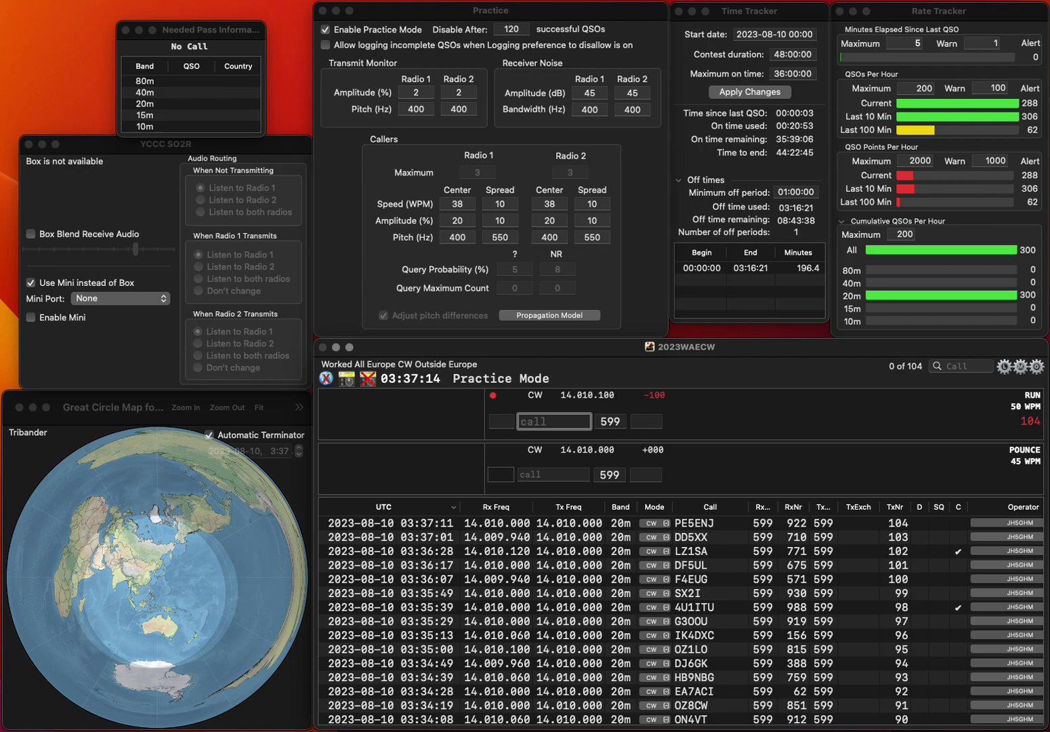
- Work S55TZ on the run radio and log the contact with received number 707
text(S55TZ)
key(space)
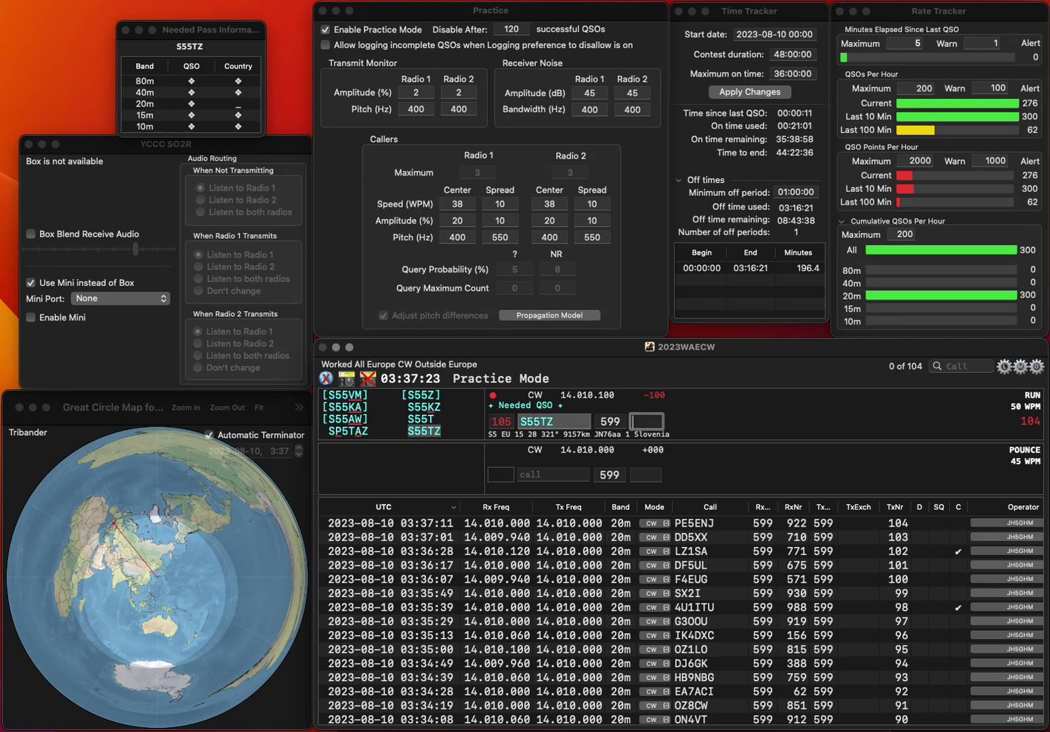
text(707)
key(Return)
text(EA)
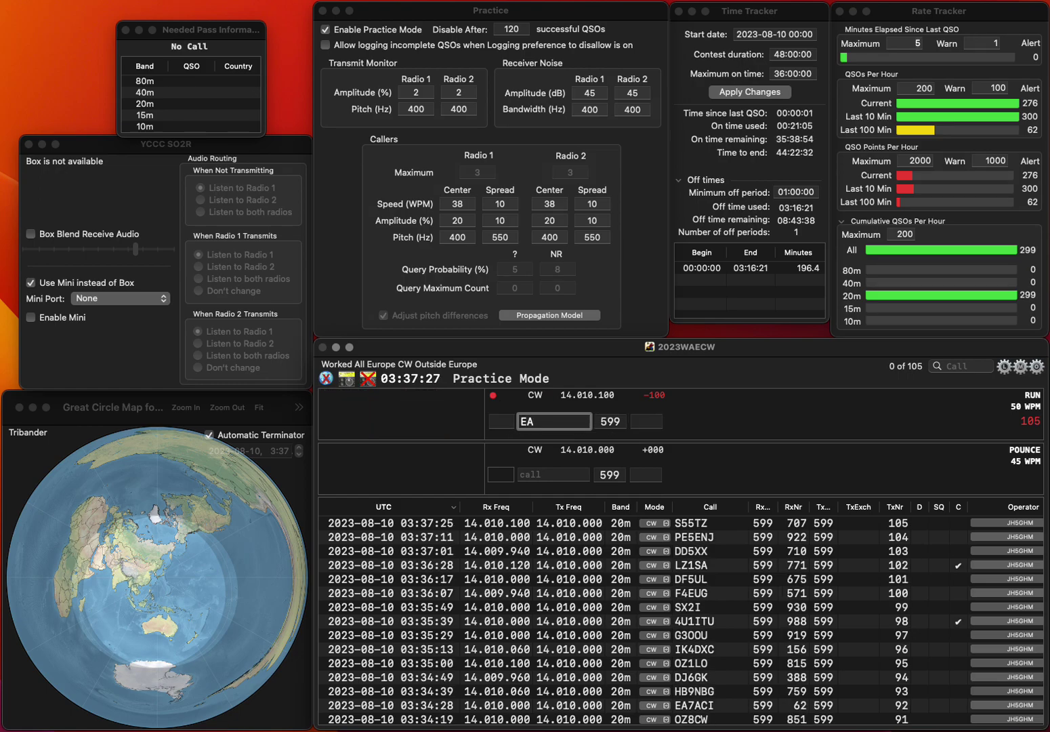
text(BJM)
key(Left)
key(Left)
key(Left)
key(Left)
key(Delete)
text(W)
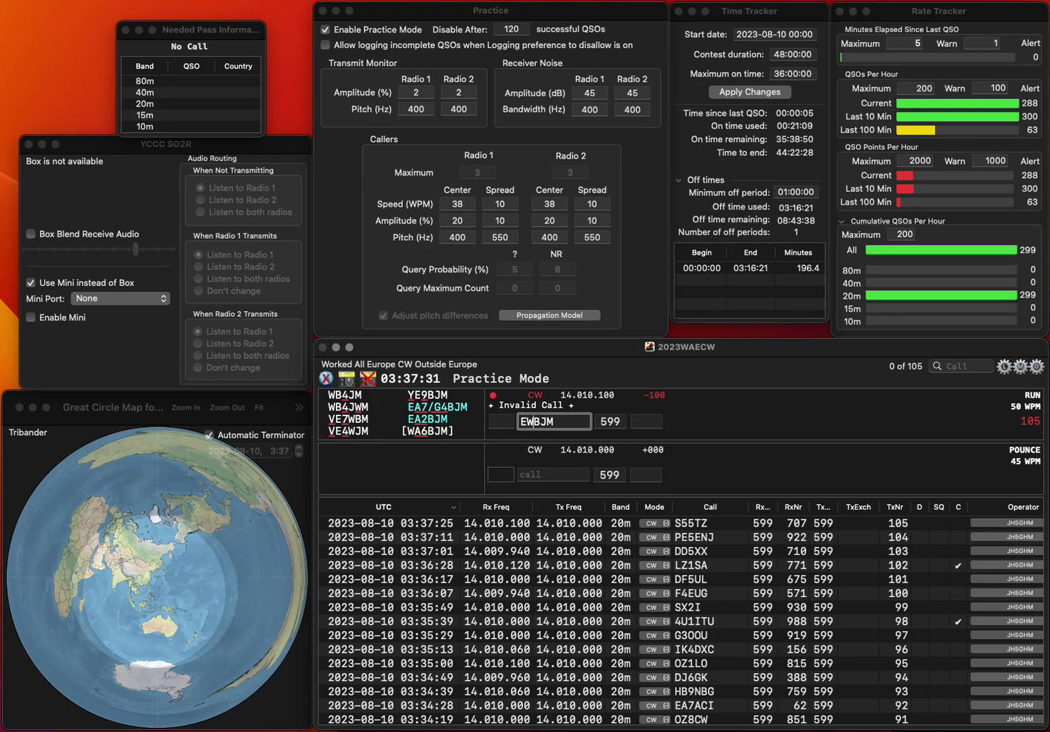
key(BackSpace)
text(A2)
key(Return)
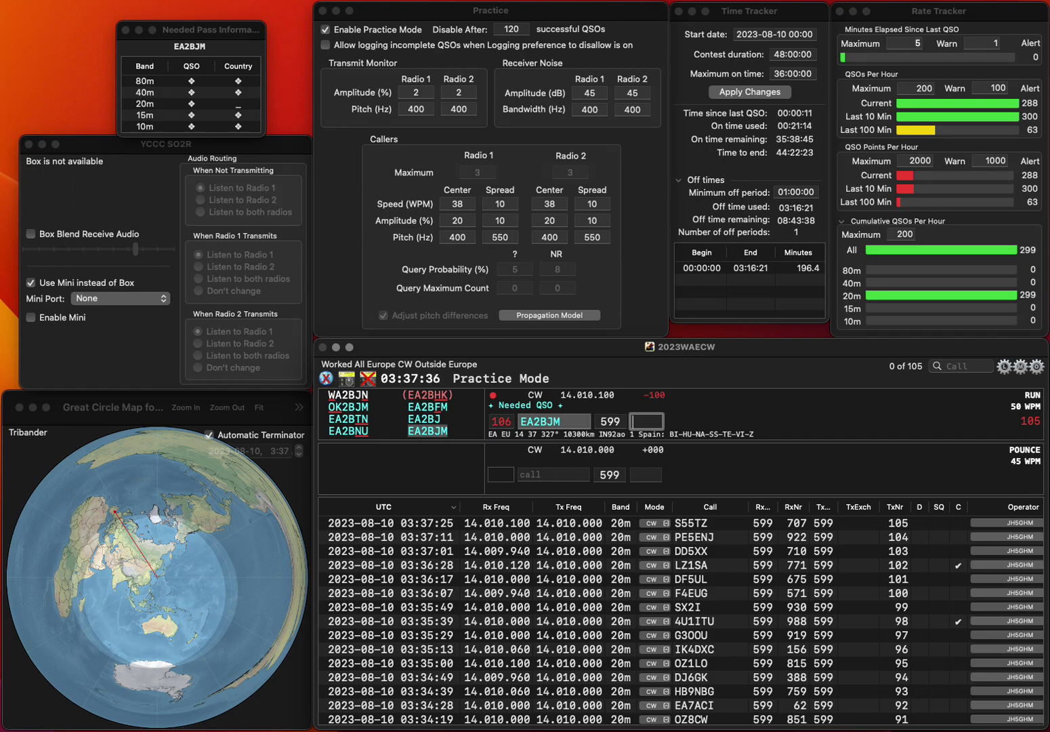
text(6)
key(Return)
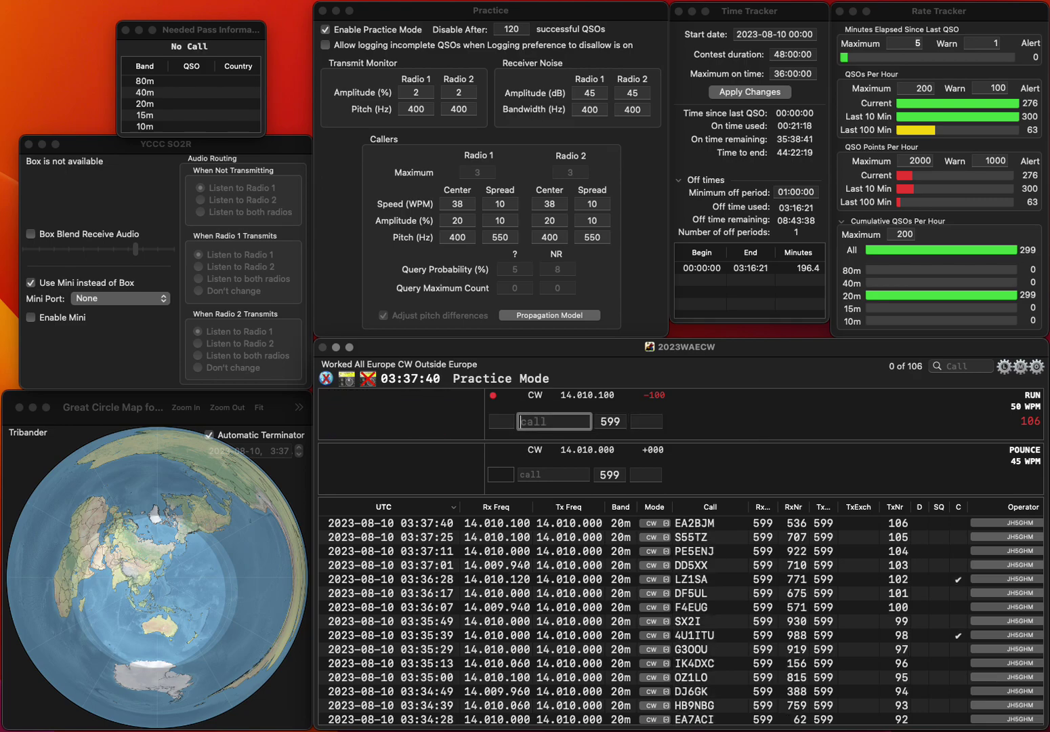
text(M1)
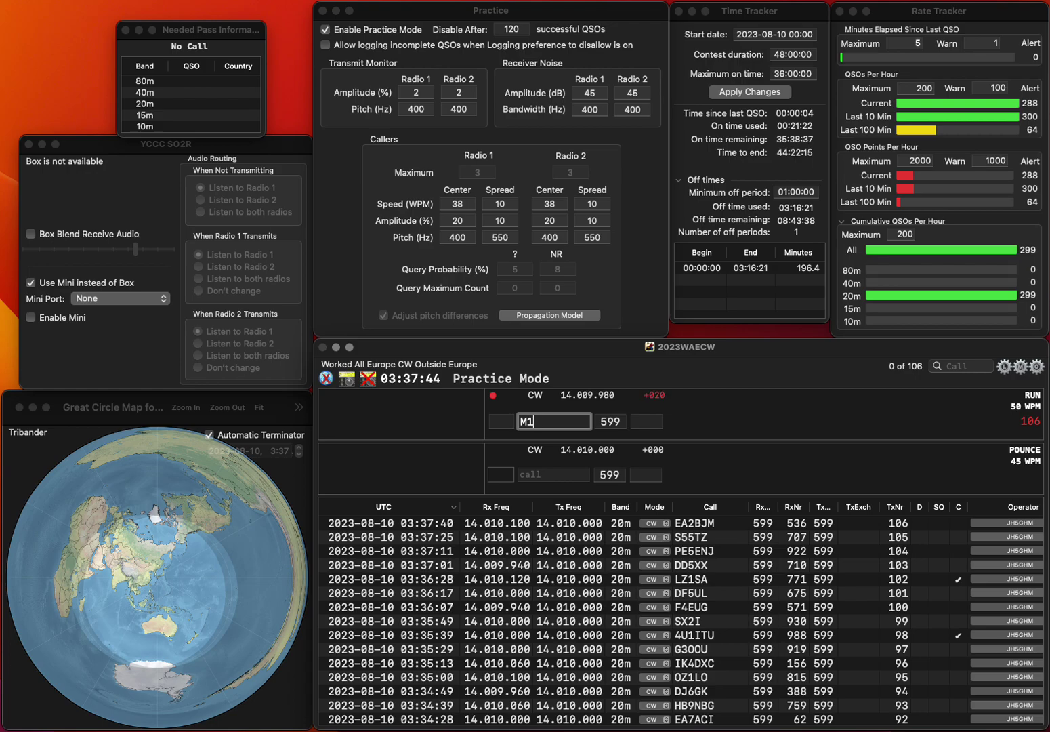
text(VIE)
key(BackSpace)
key(BackSpace)
text(EA)
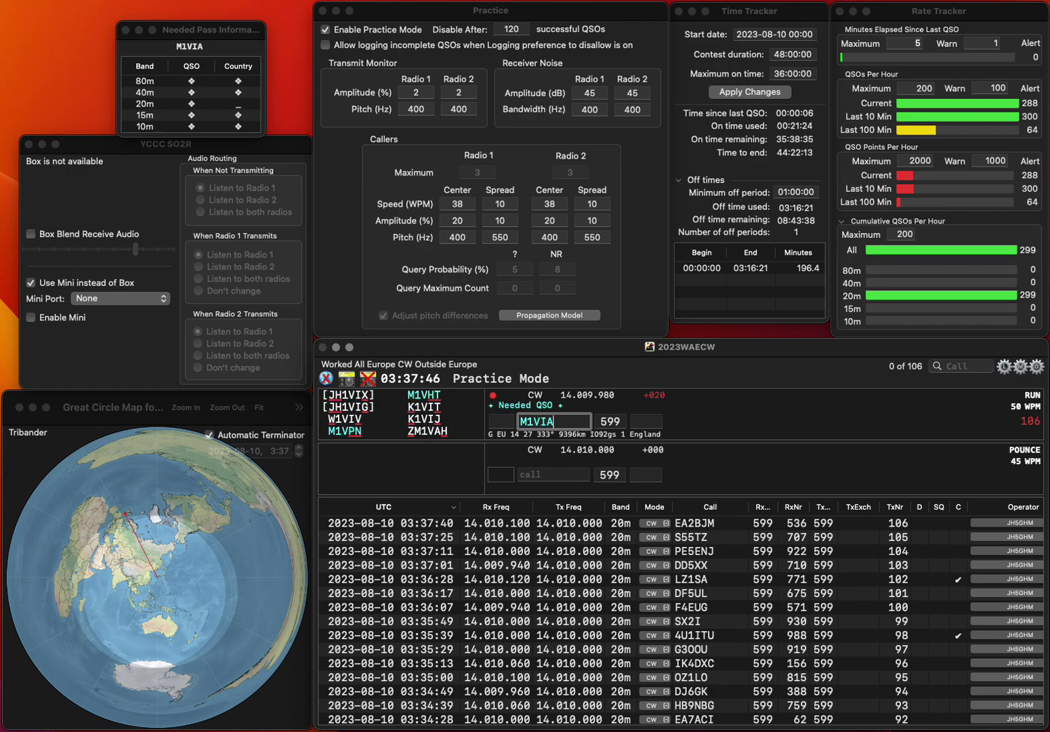
key(BackSpace)
key(Delete)
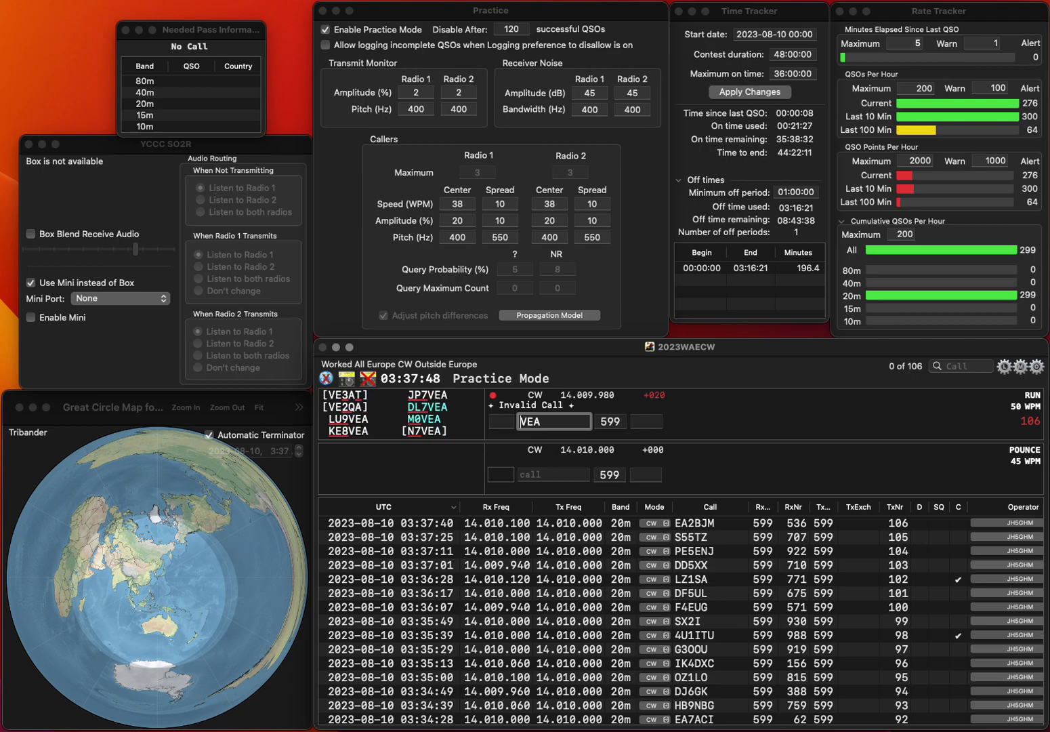
text(M0)
key(Return)
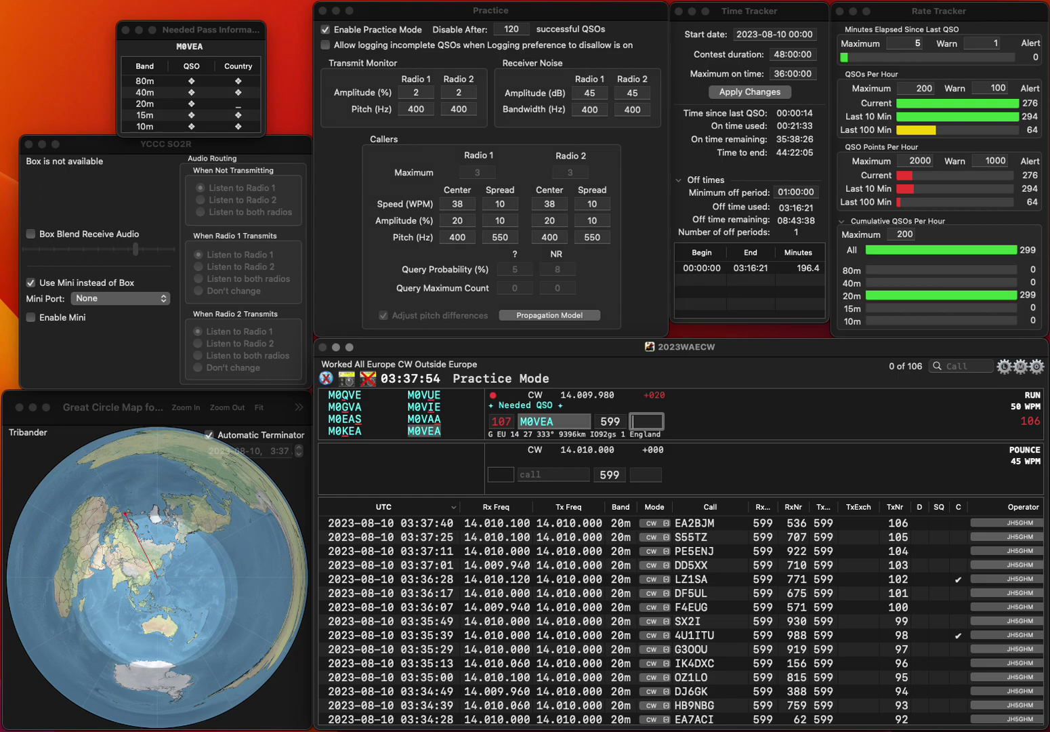
text(64)
key(Return)
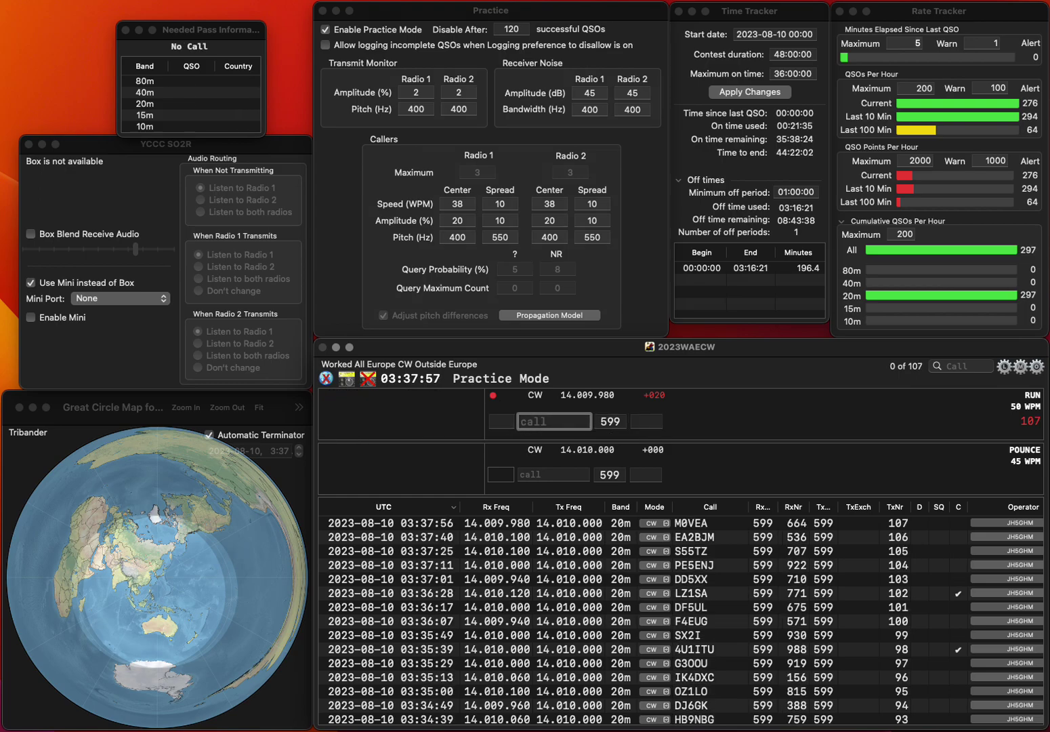
- Work HA6NY on the run radio and log the contact with received number 330
text(HA6NY)
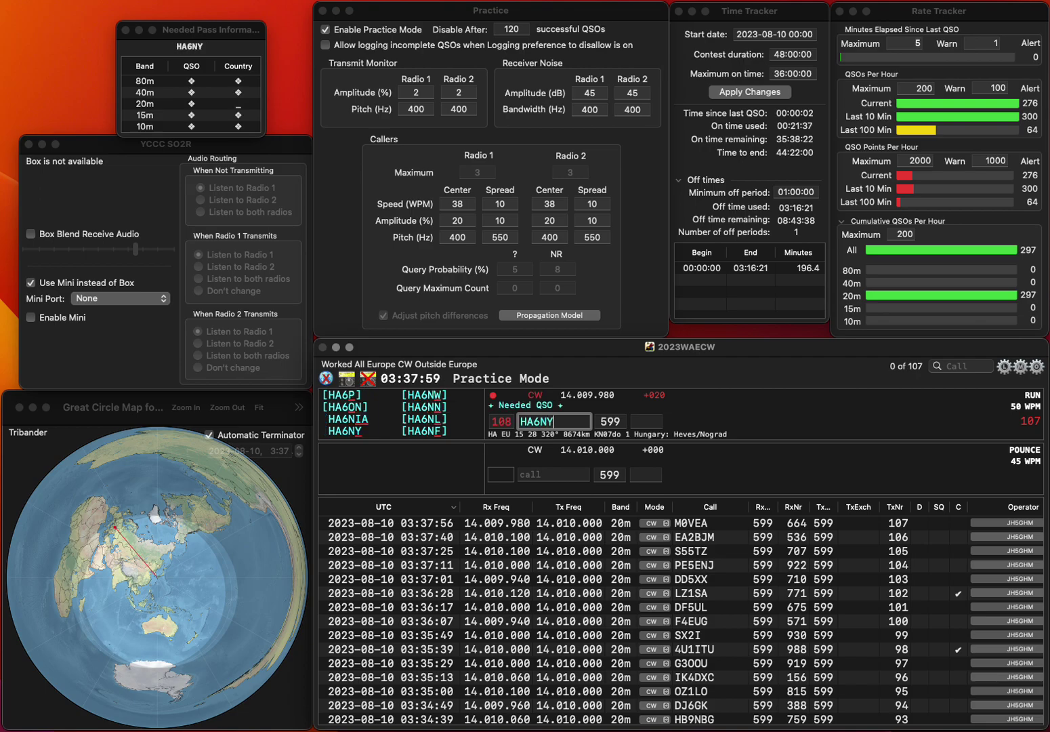
key(Return)
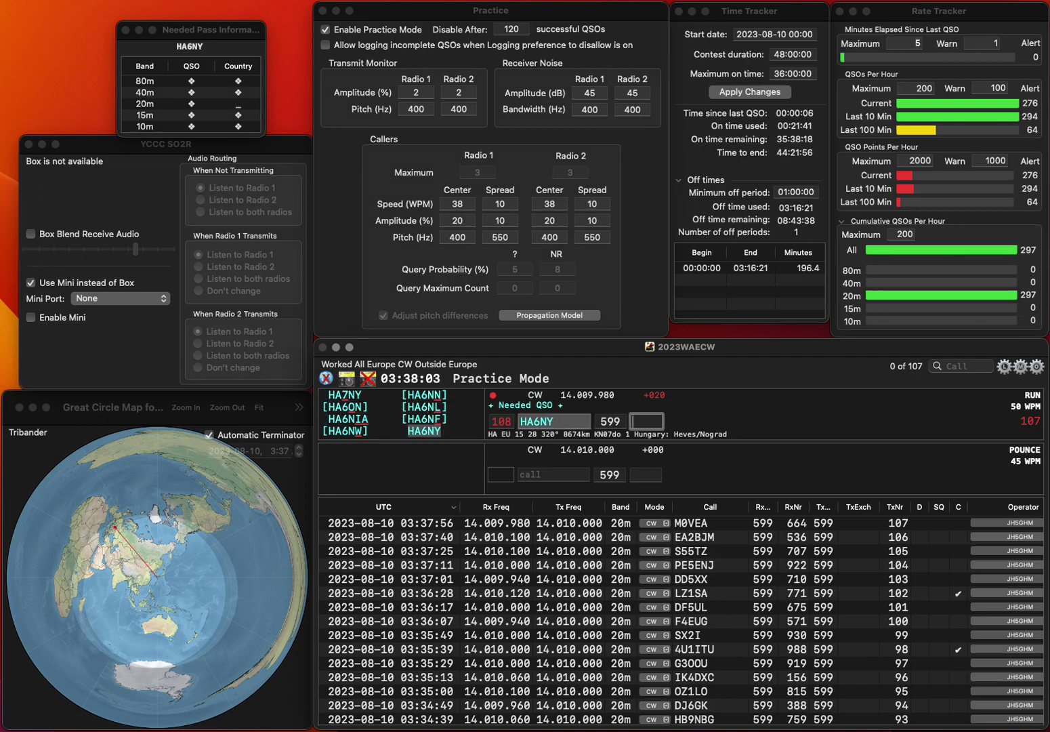
text(330)
key(Return)
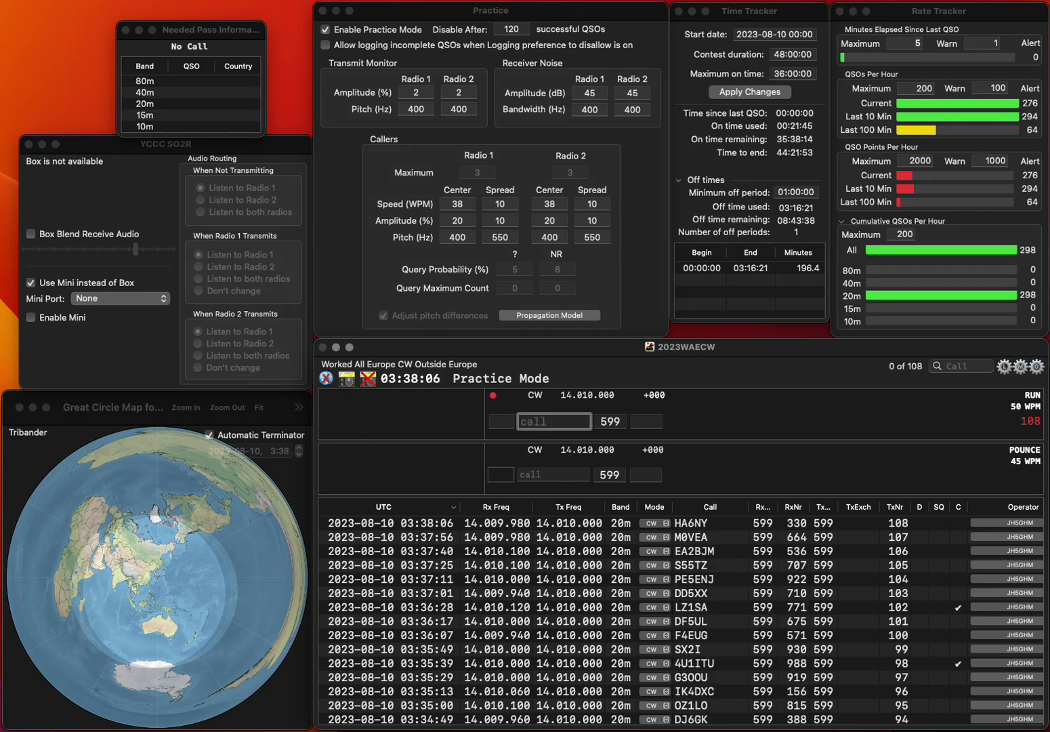
text(GB)
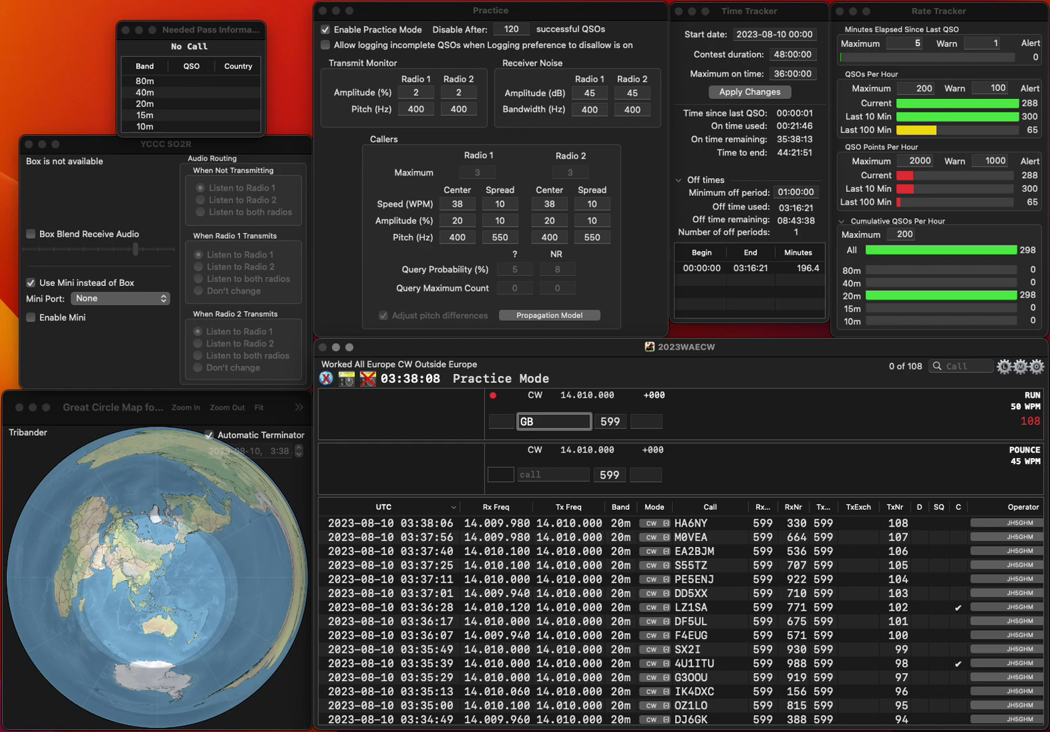
text(0)
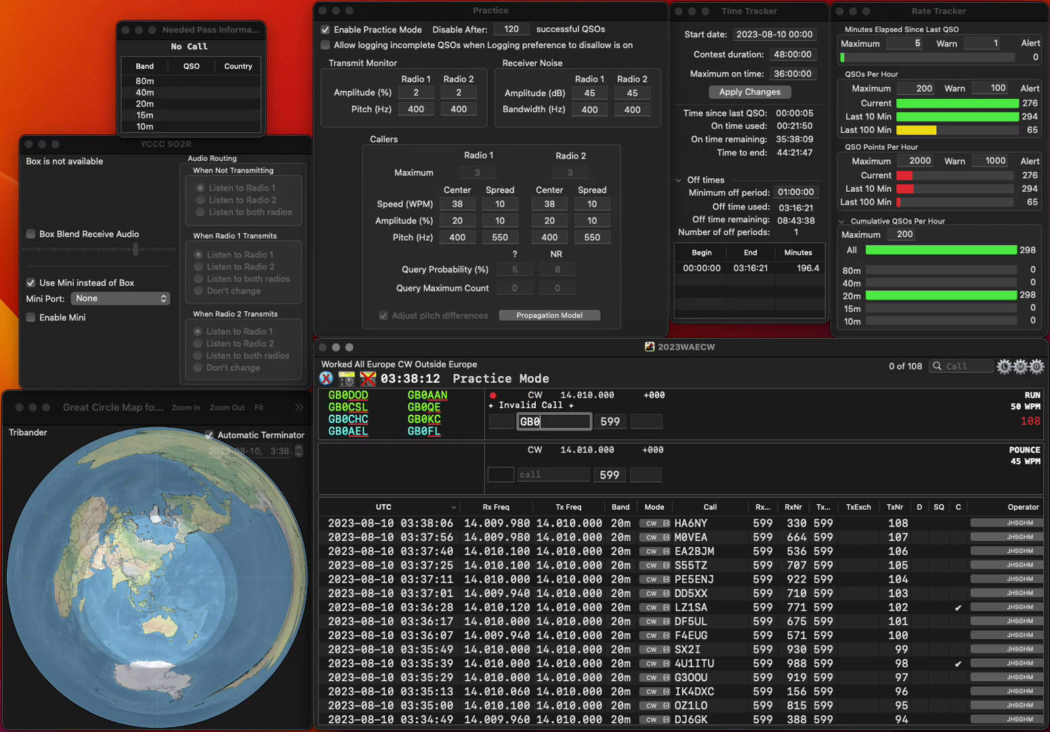
text(KC)
key(Return)
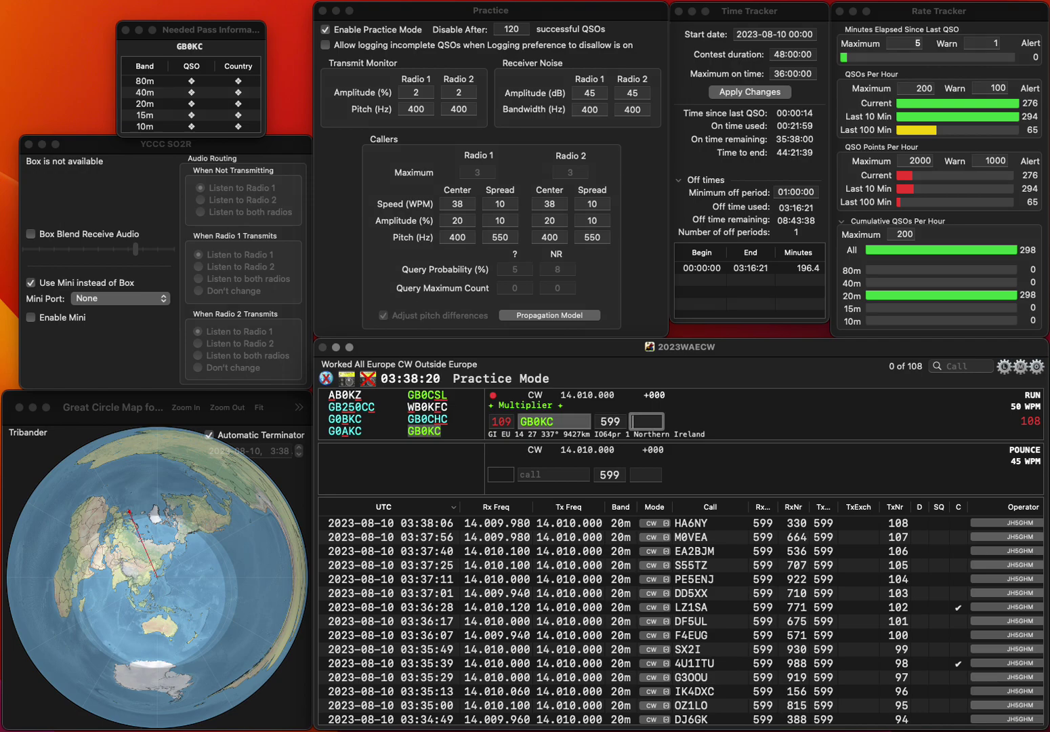
text(86)
key(Return)
- Copy the next caller as LA7RRA on the run radio and log the contact with received number 708
text(LA7F)
key(BackSpace)
text(RRA)
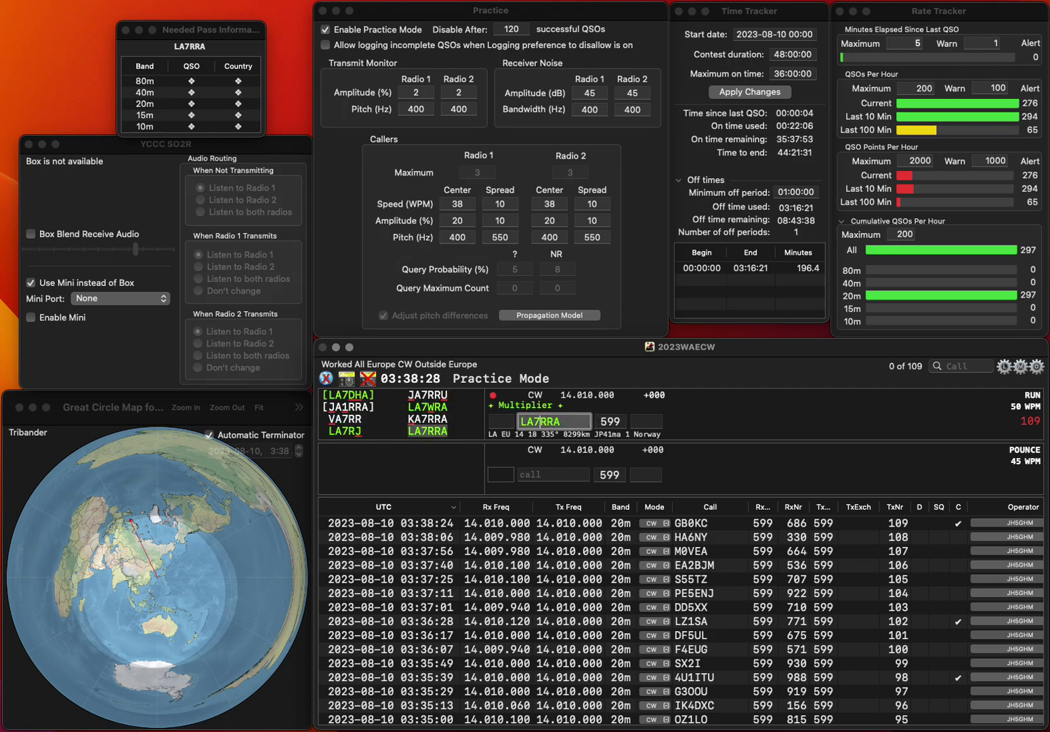
key(Return)
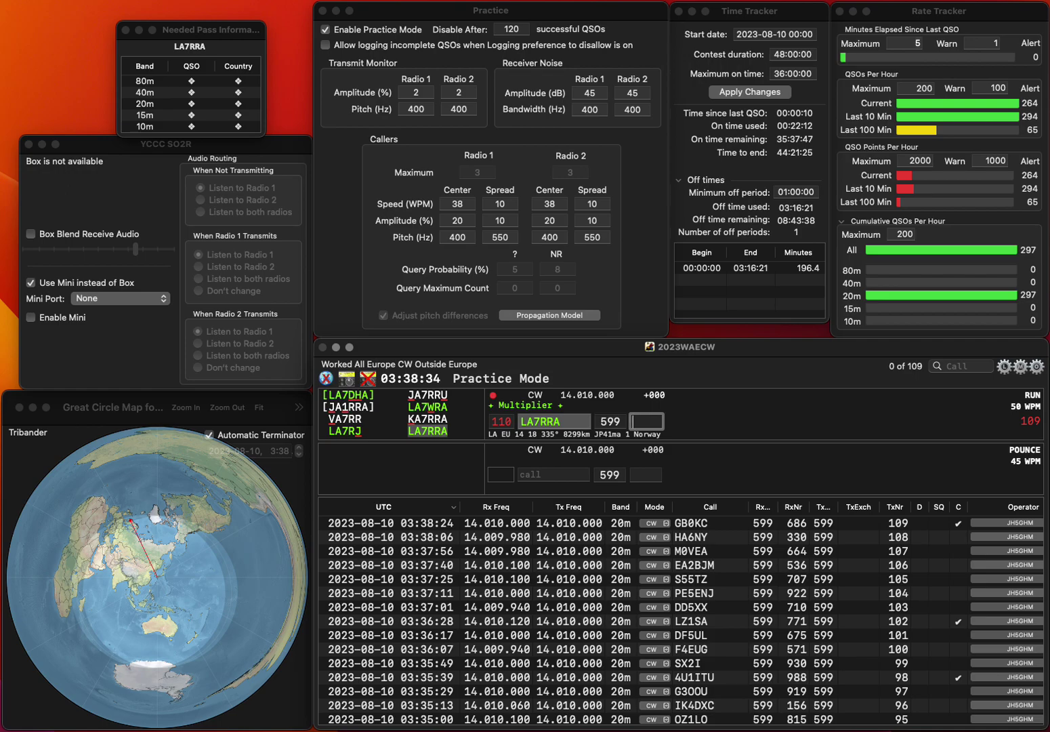
text(709)
key(BackSpace)
text(8)
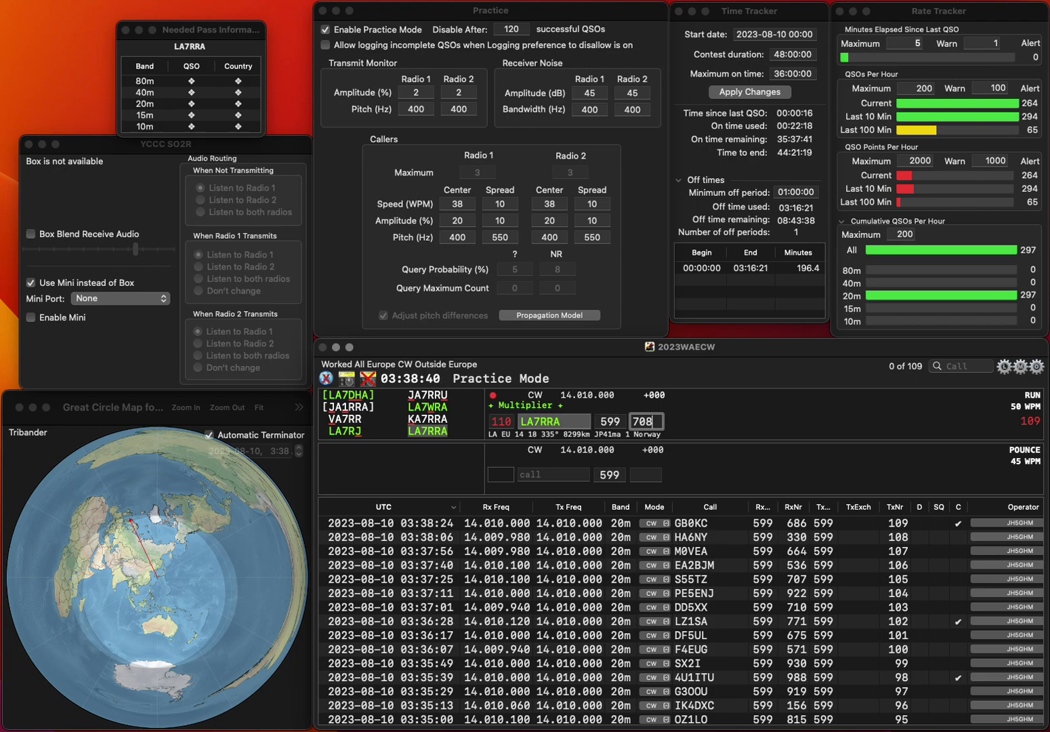
key(Return)
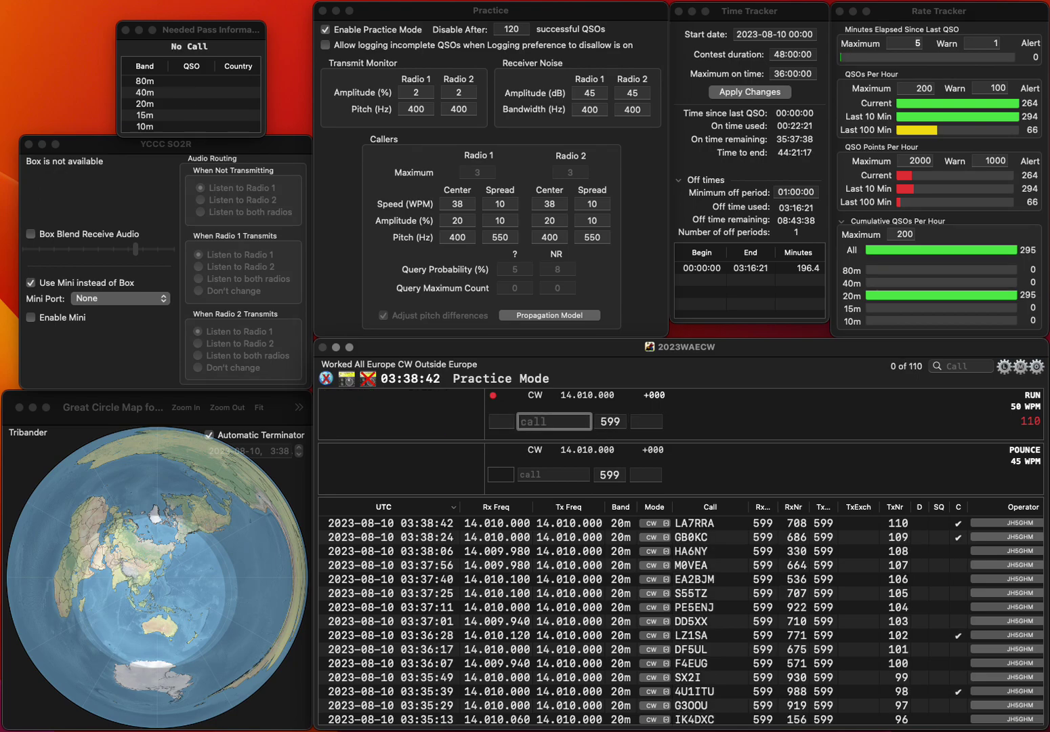
- Work OK2BXA on the run radio and log the contact with received number 202
text(OK2BXA)
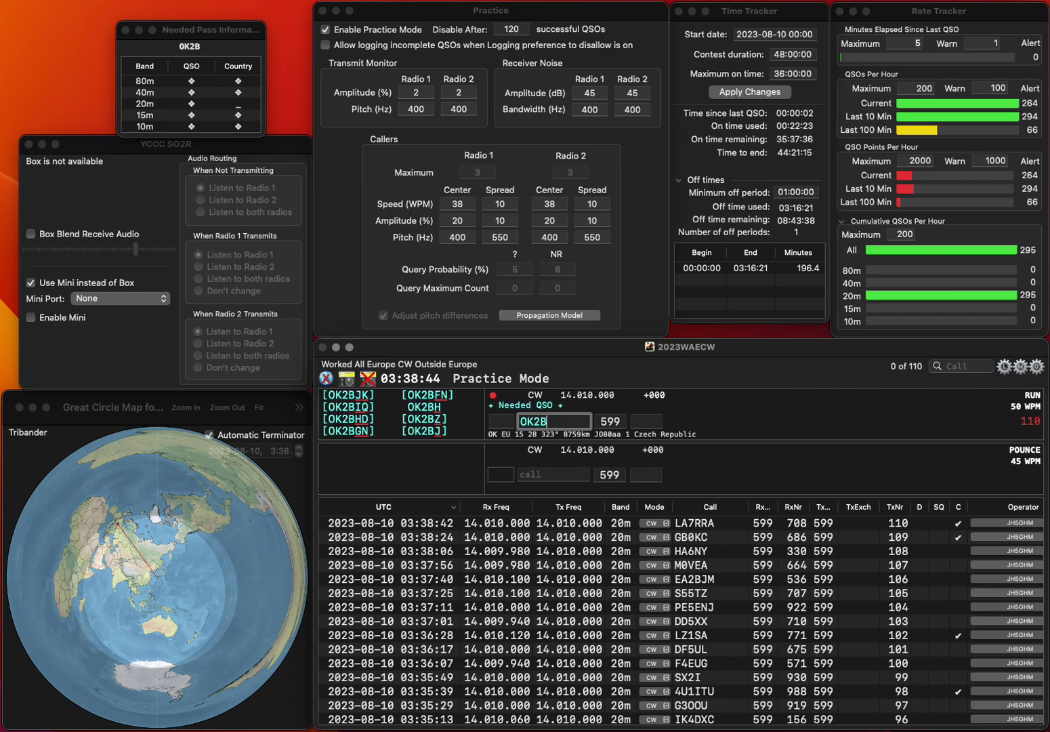
key(Return)
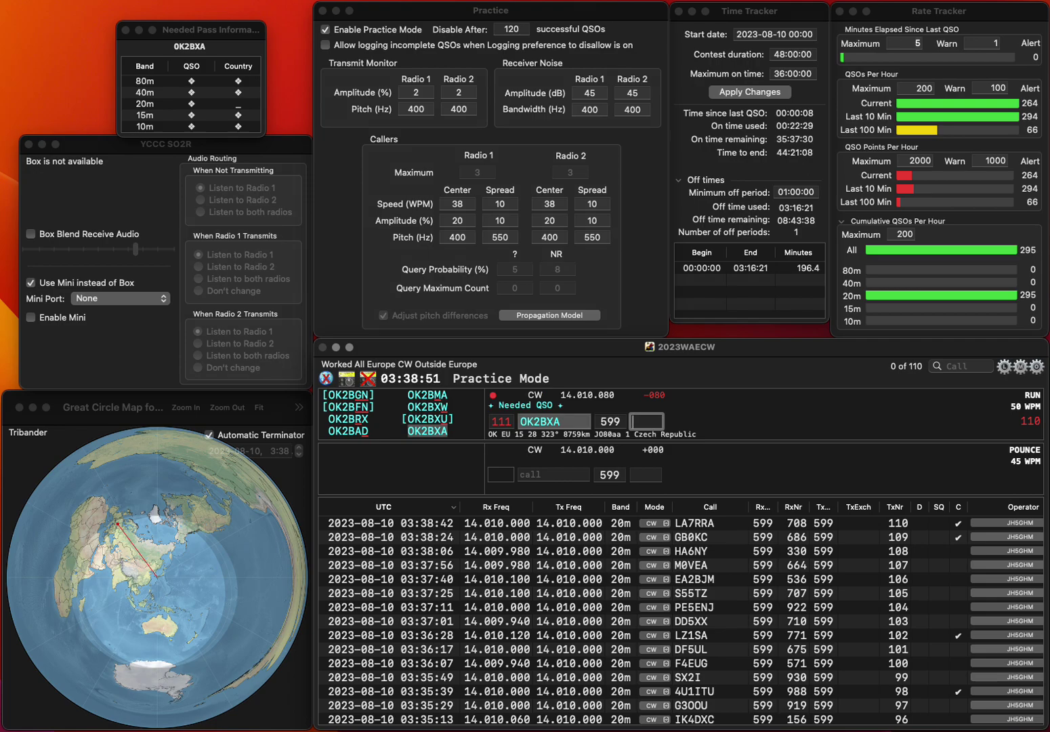
text(202)
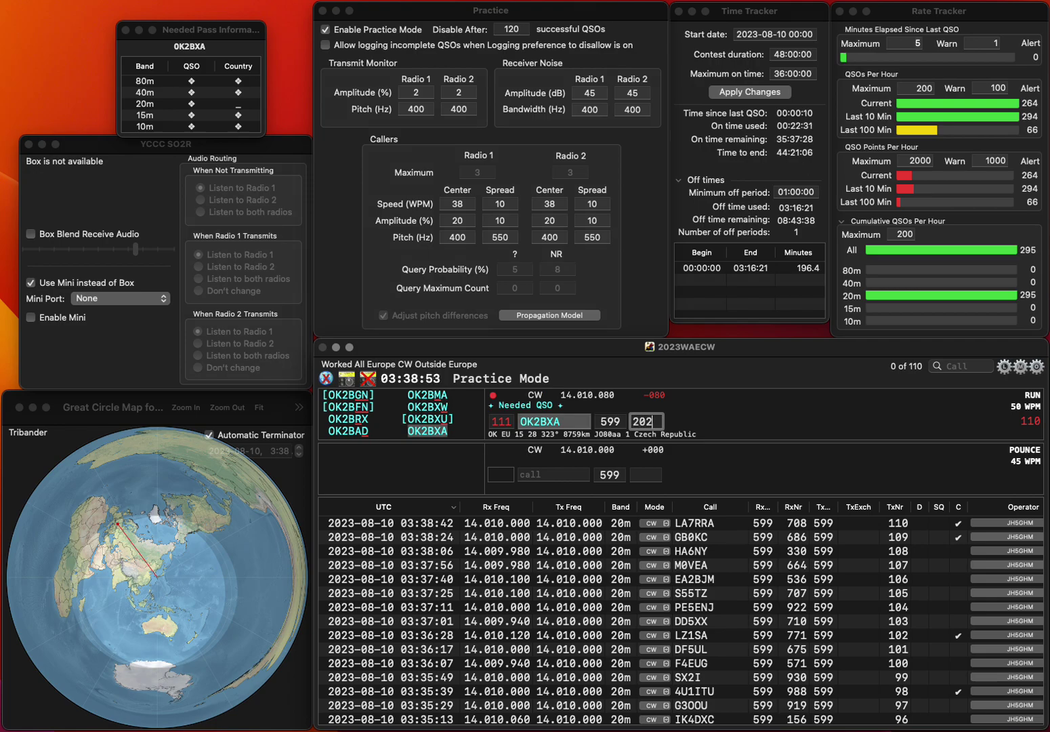
key(Return)
text(OFAN)
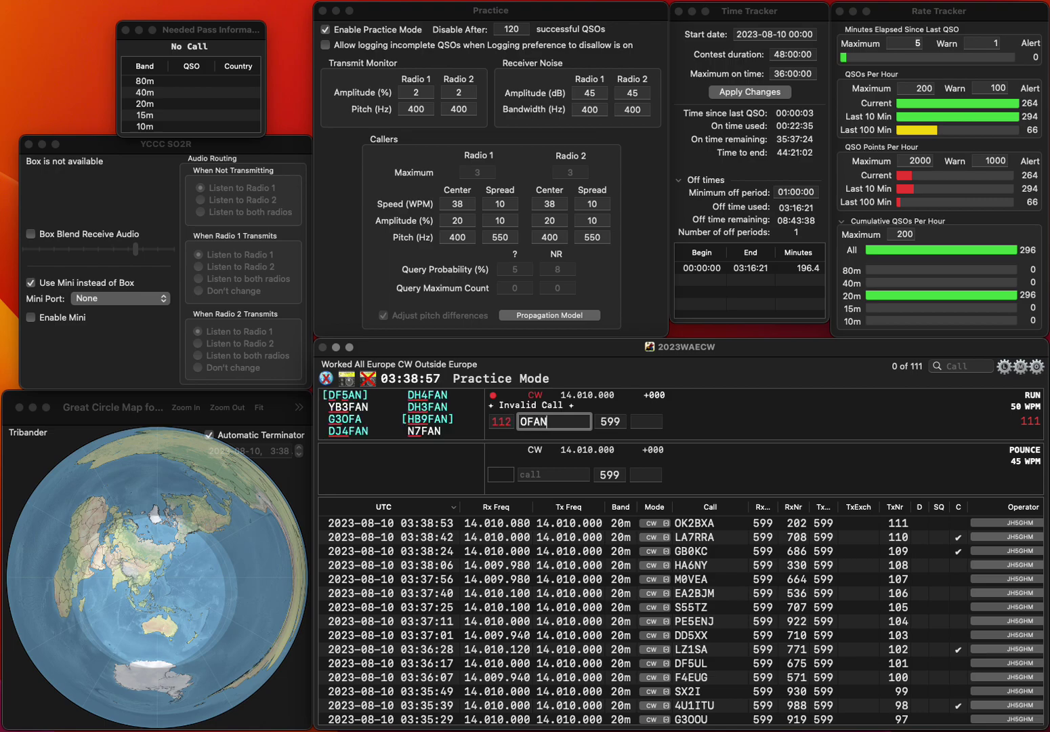
click(527, 422)
key(Delete)
key(Delete)
key(Delete)
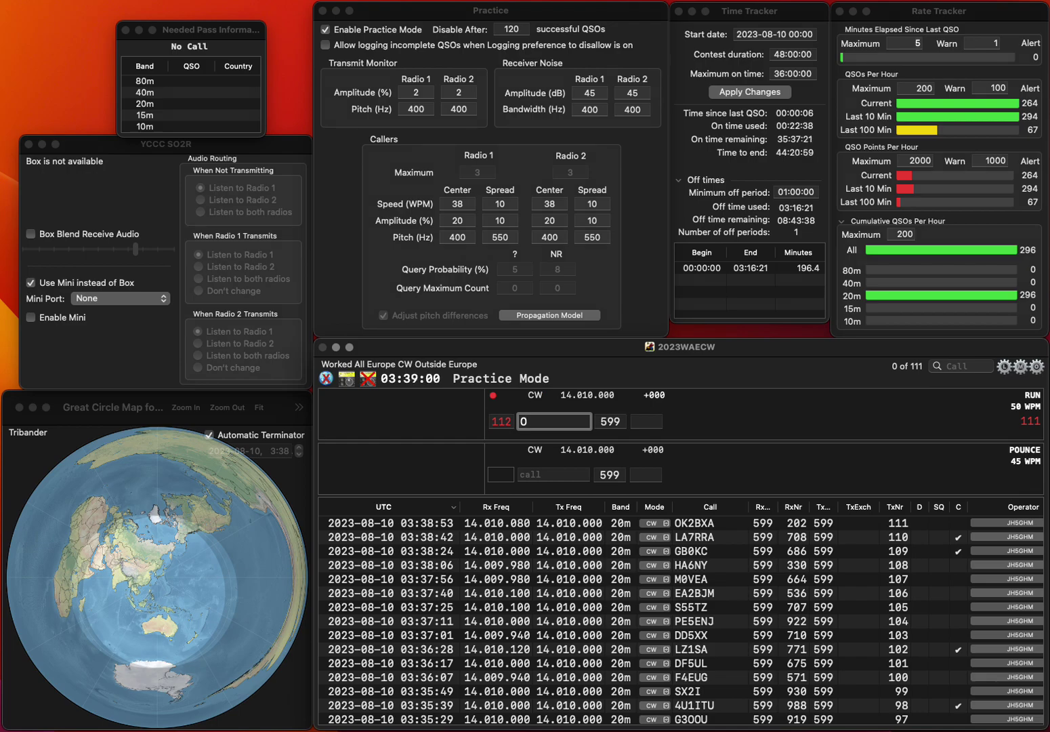
text(Z4UN)
key(space)
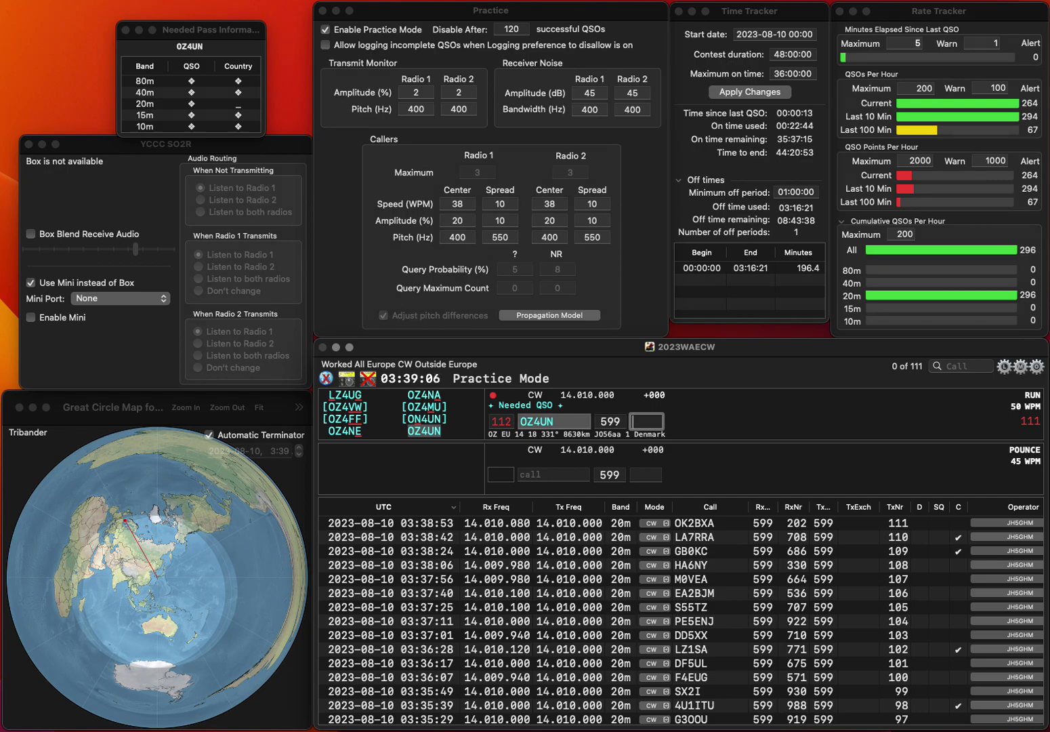
text(251)
key(Return)
text(FE)
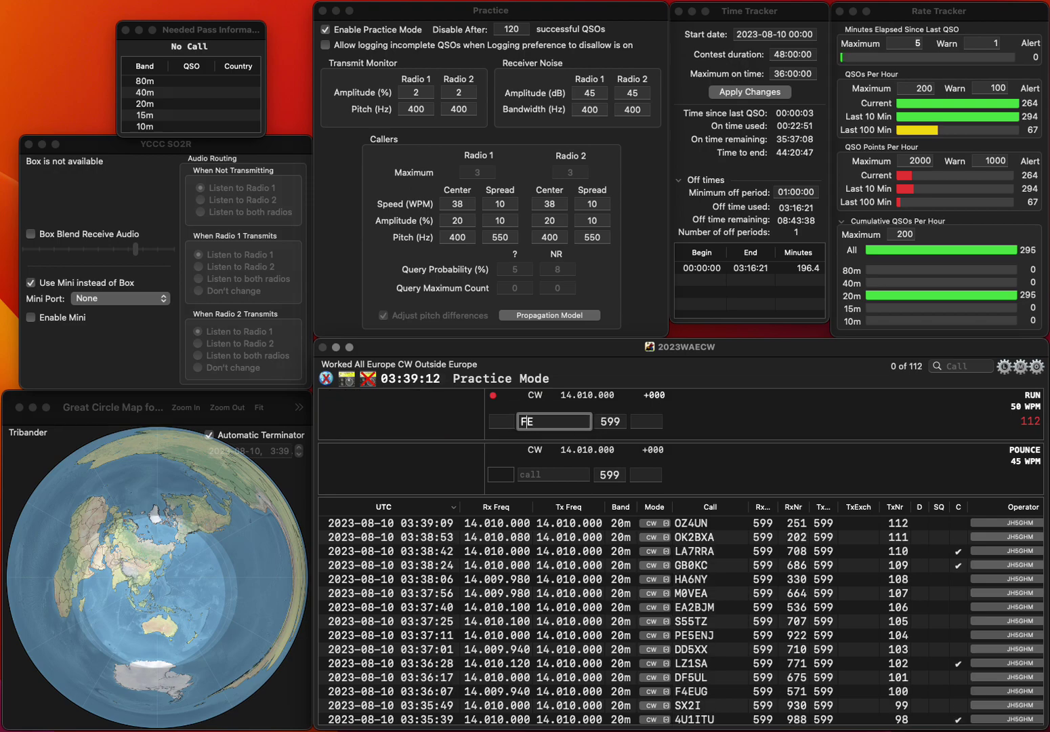
key(BackSpace)
text(4EIK)
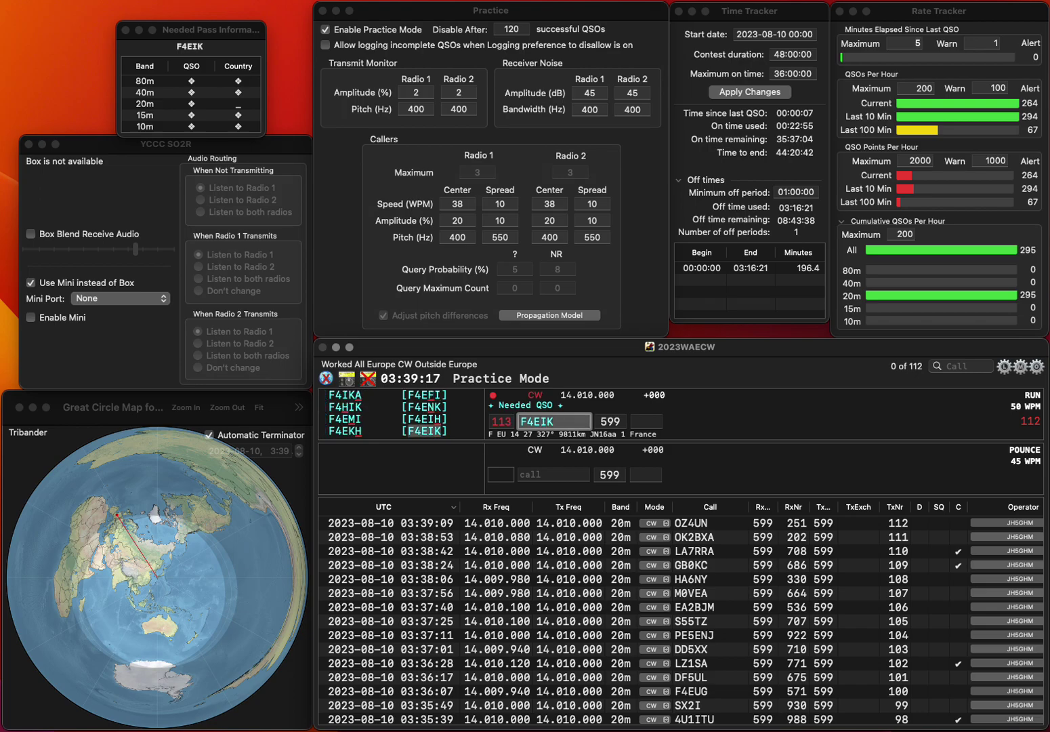
click(646, 421)
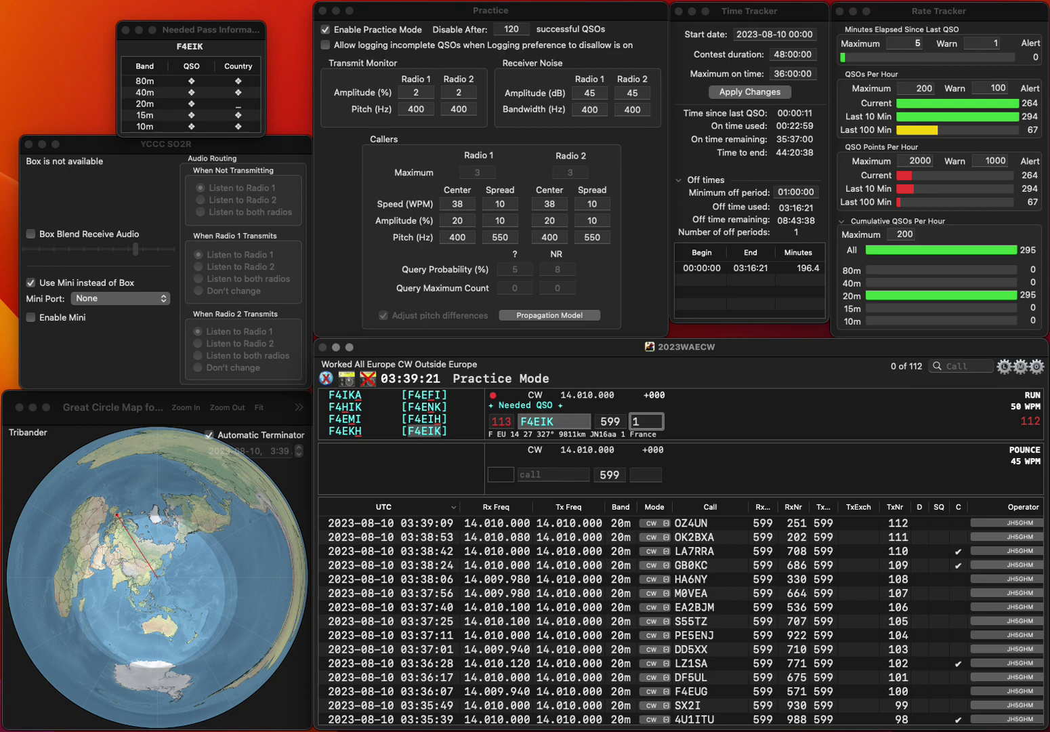
text(174)
key(Return)
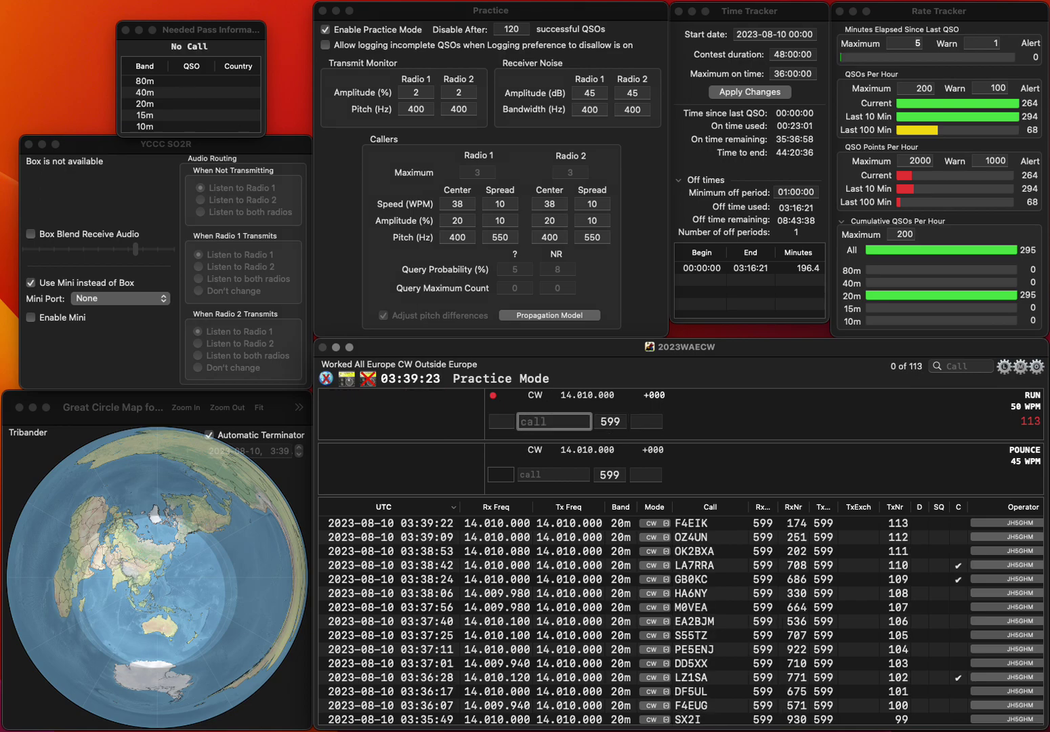
text(DG7)
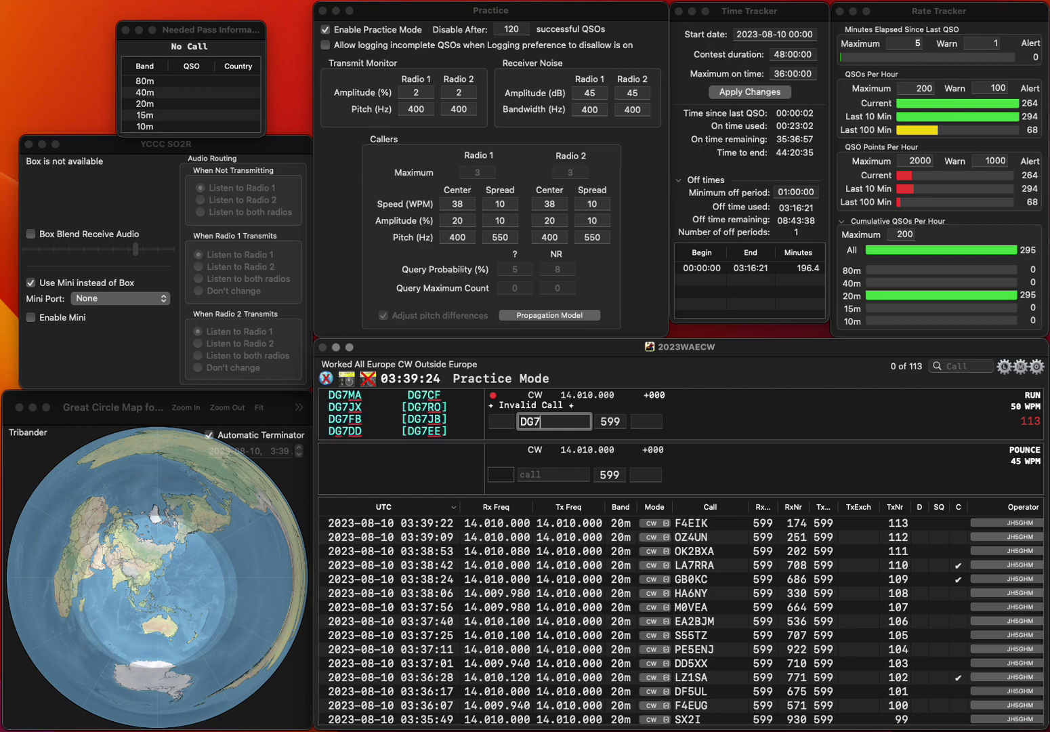
text(PX)
key(Return)
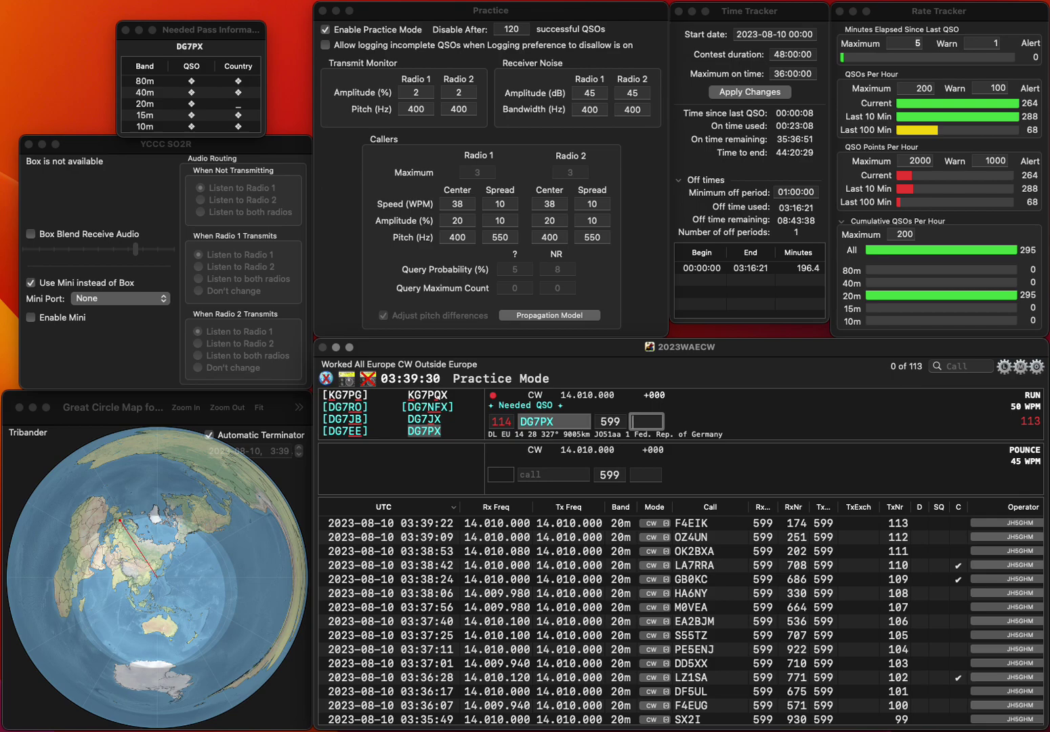
text(24)
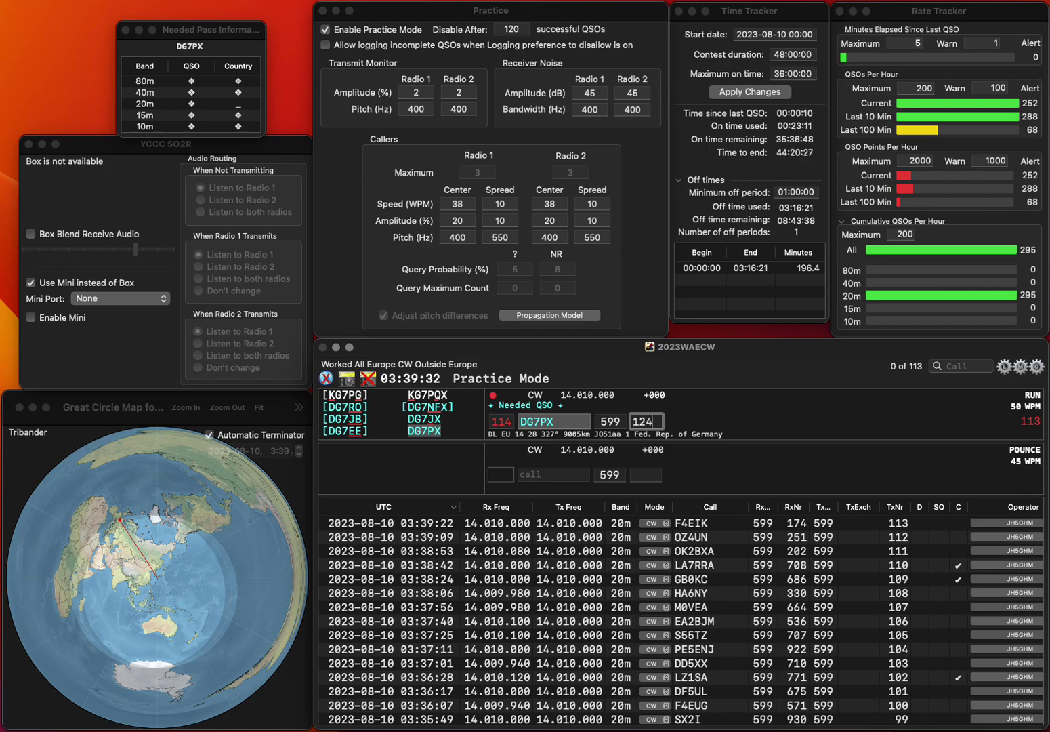
key(Return)
- Copy the next caller as GM0ADX/P on the run radio and log the contact with received number 331
text(GB0AX)
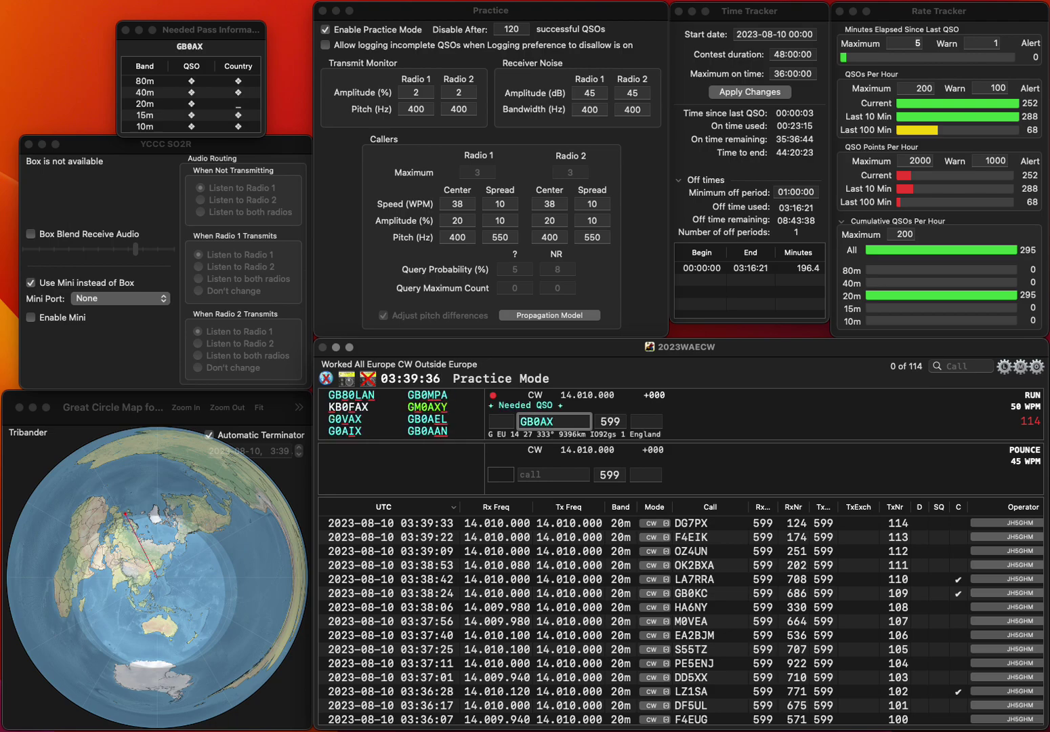
key(BackSpace)
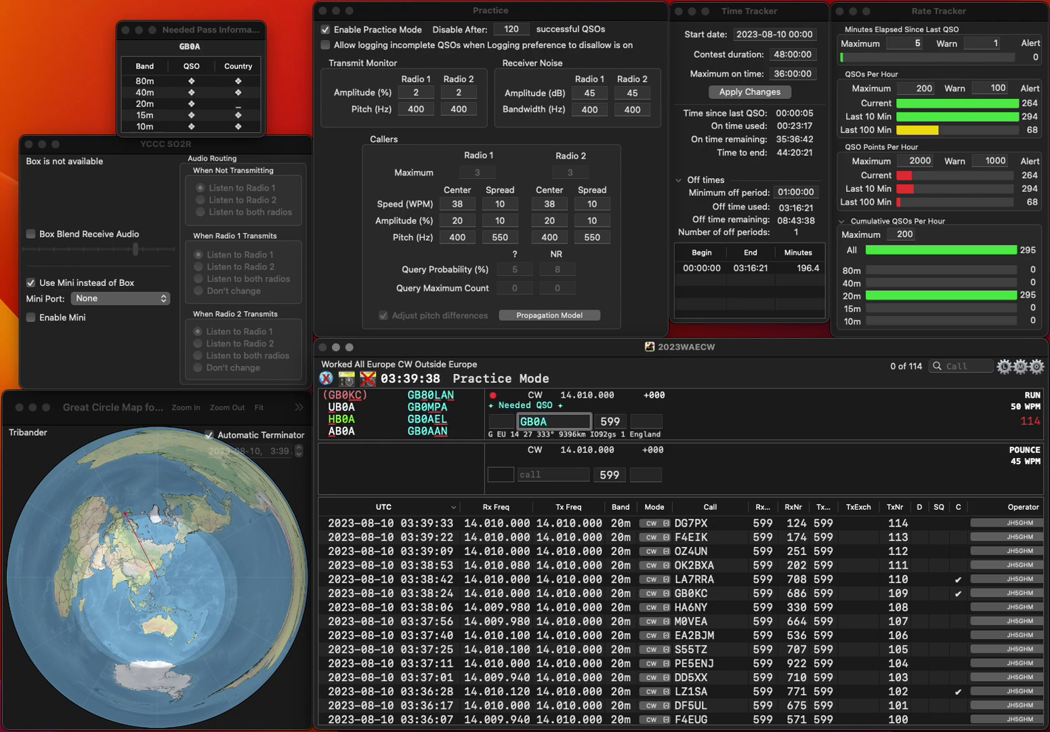
text(DX)
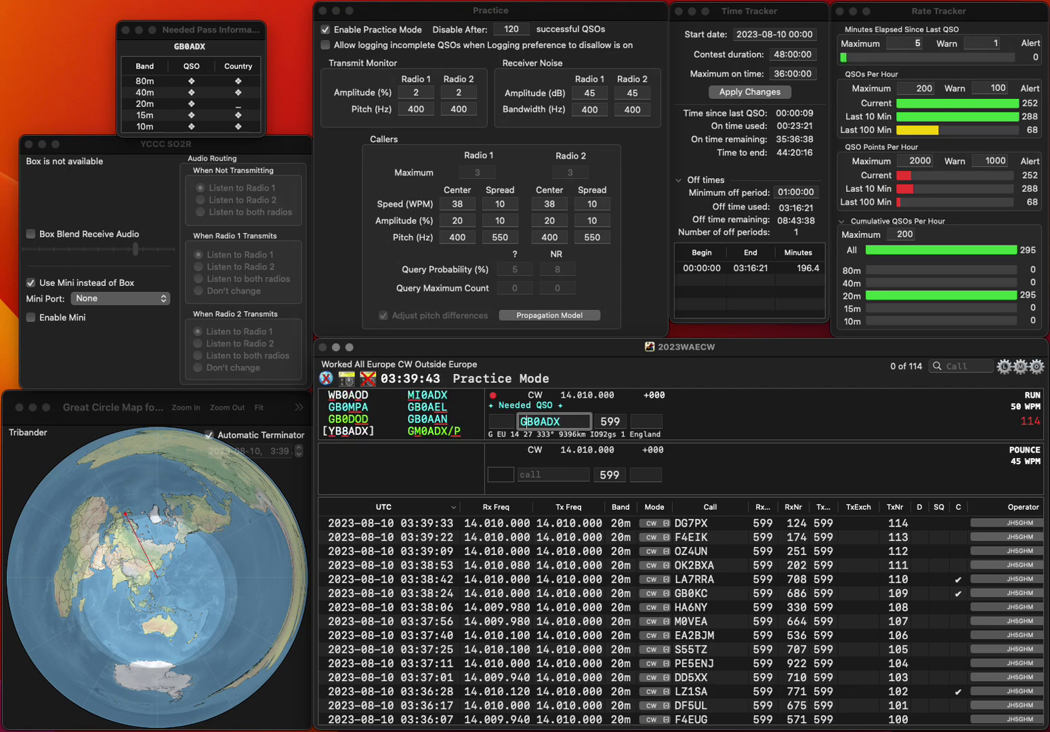
key(Left)
key(Left)
key(Left)
key(Left)
key(BackSpace)
text(M0ADX/P)
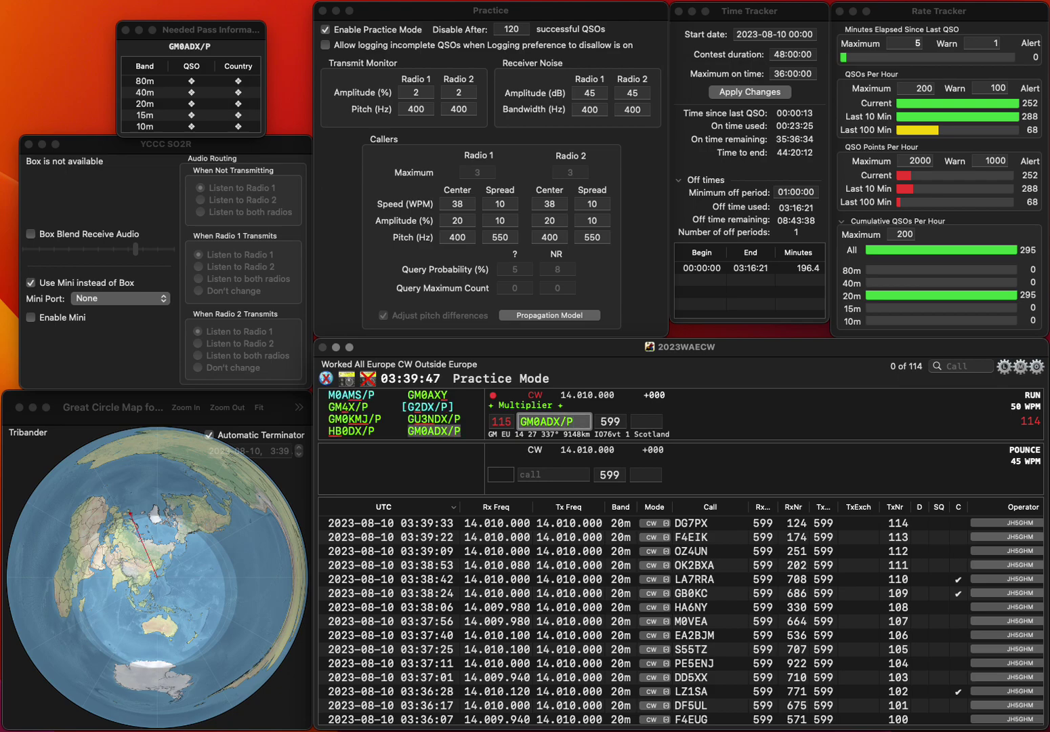
key(Return)
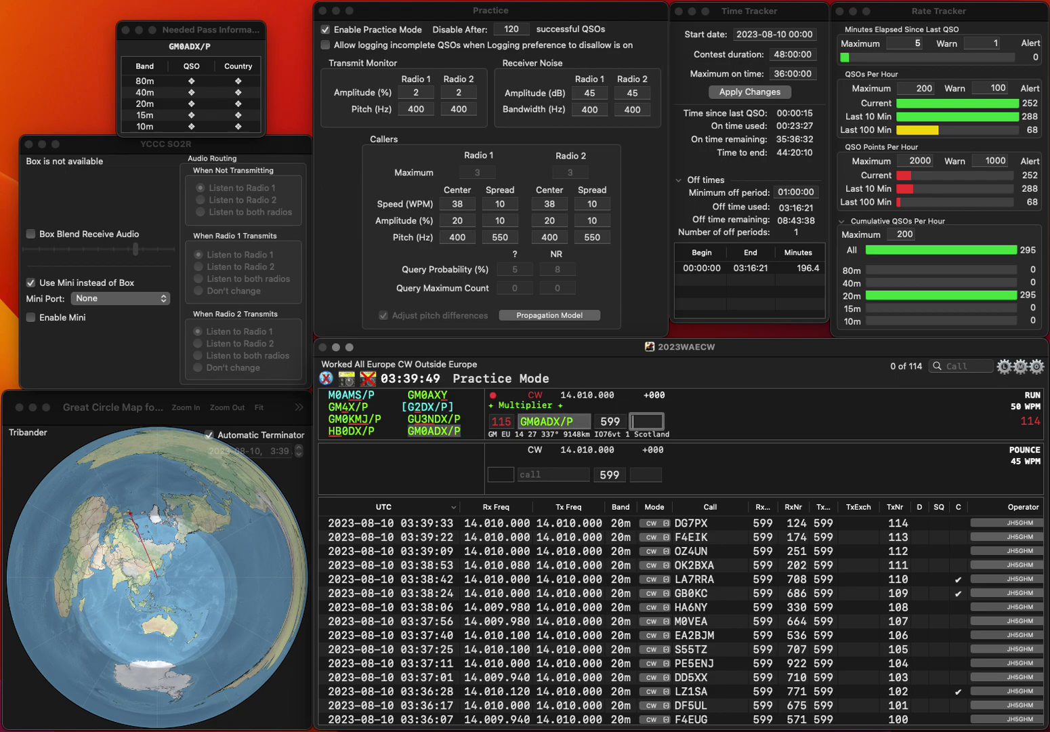
text(331)
key(Return)
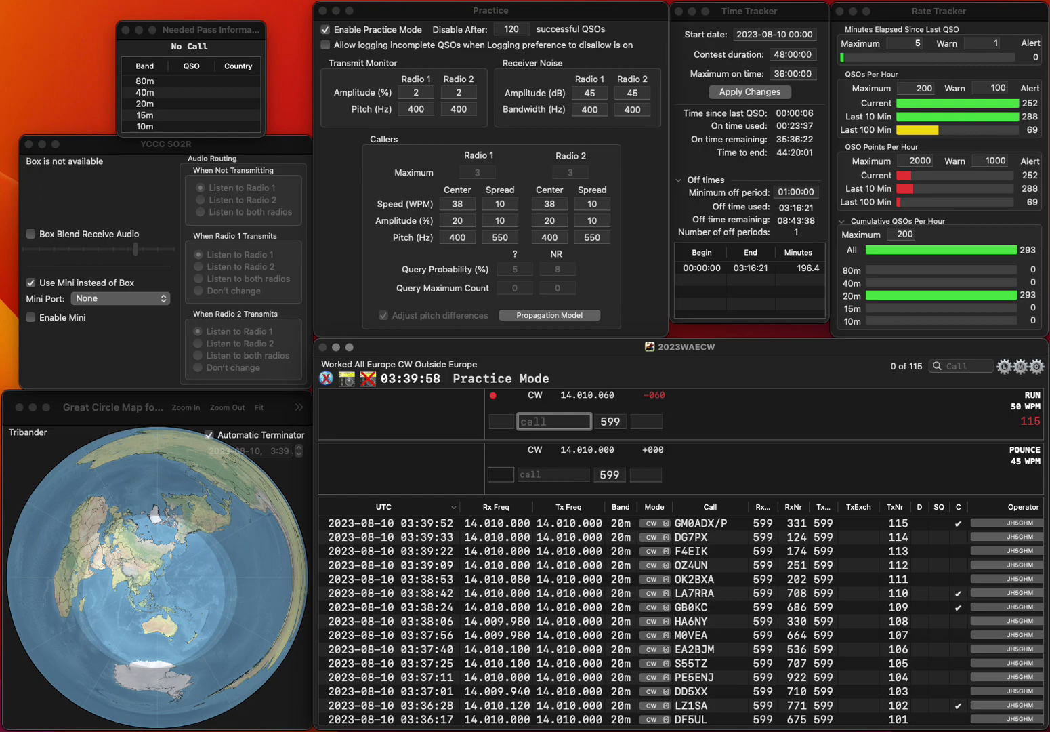
- Copy the next caller as R38NC on the run radio and log the contact with received number 385
text(NC)
key(Left)
key(Left)
text(R38)
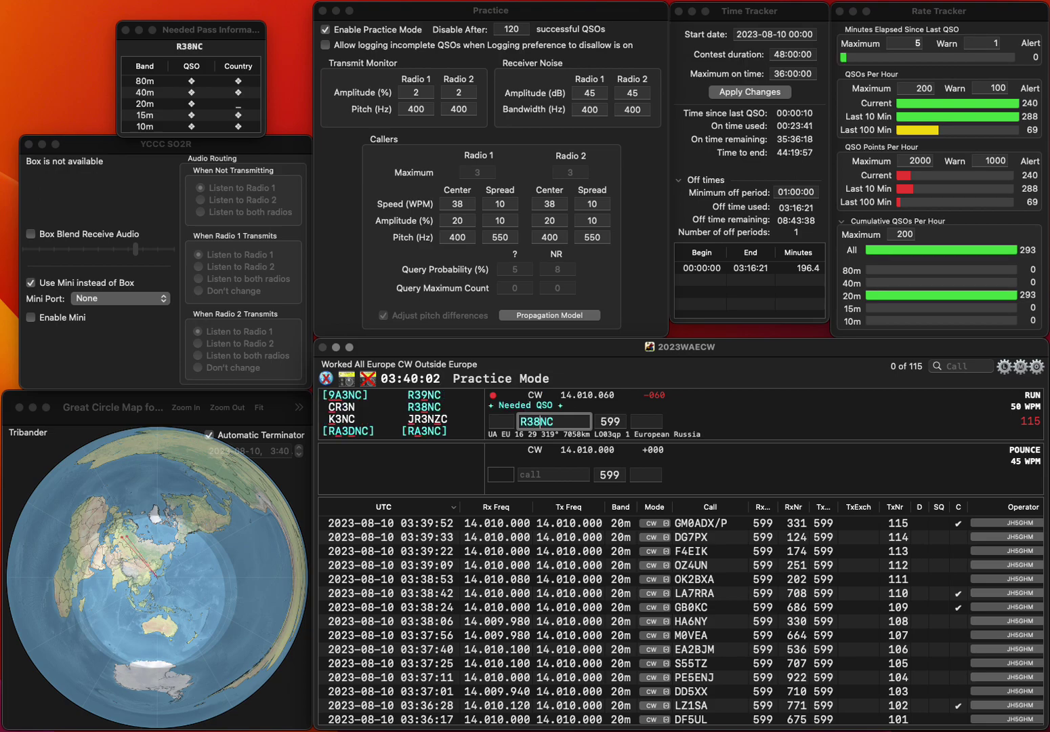
key(Return)
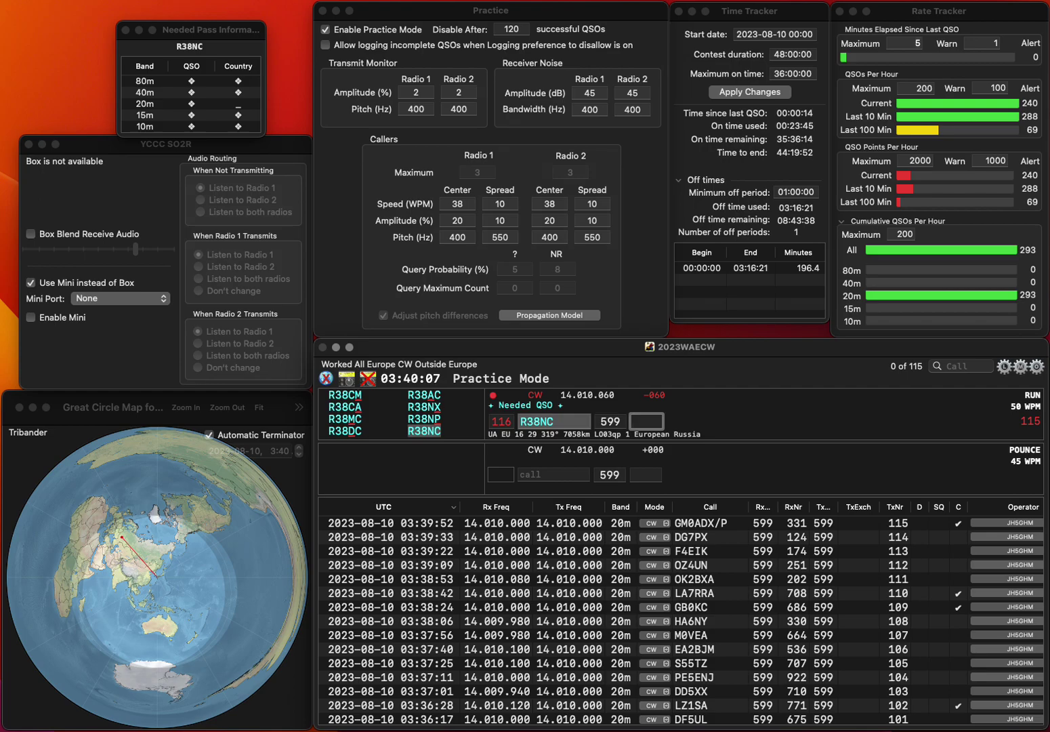
text(385)
key(Return)
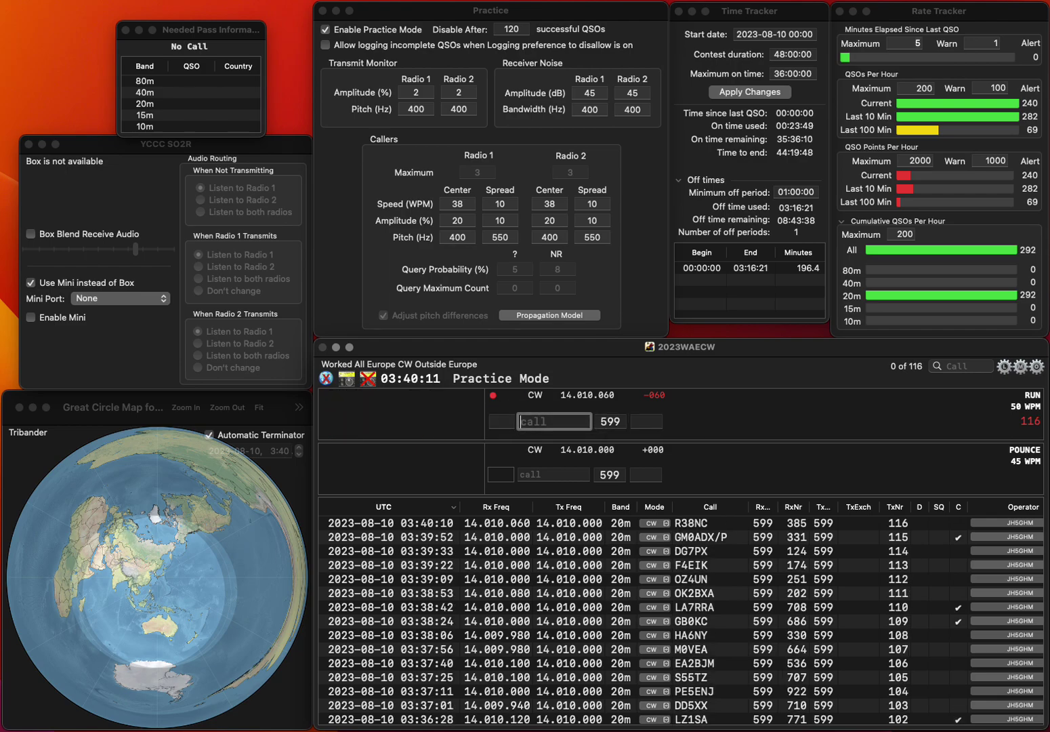
- Work SF0D on the run radio and log the contact with received number 914
text(SF0D)
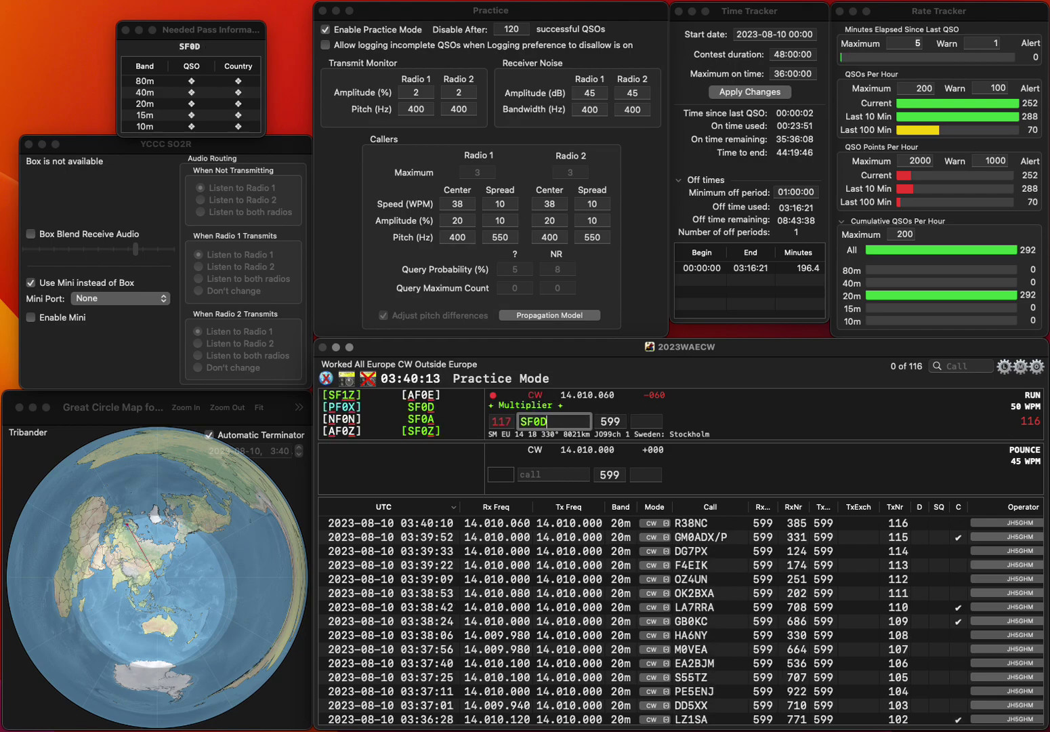
key(Return)
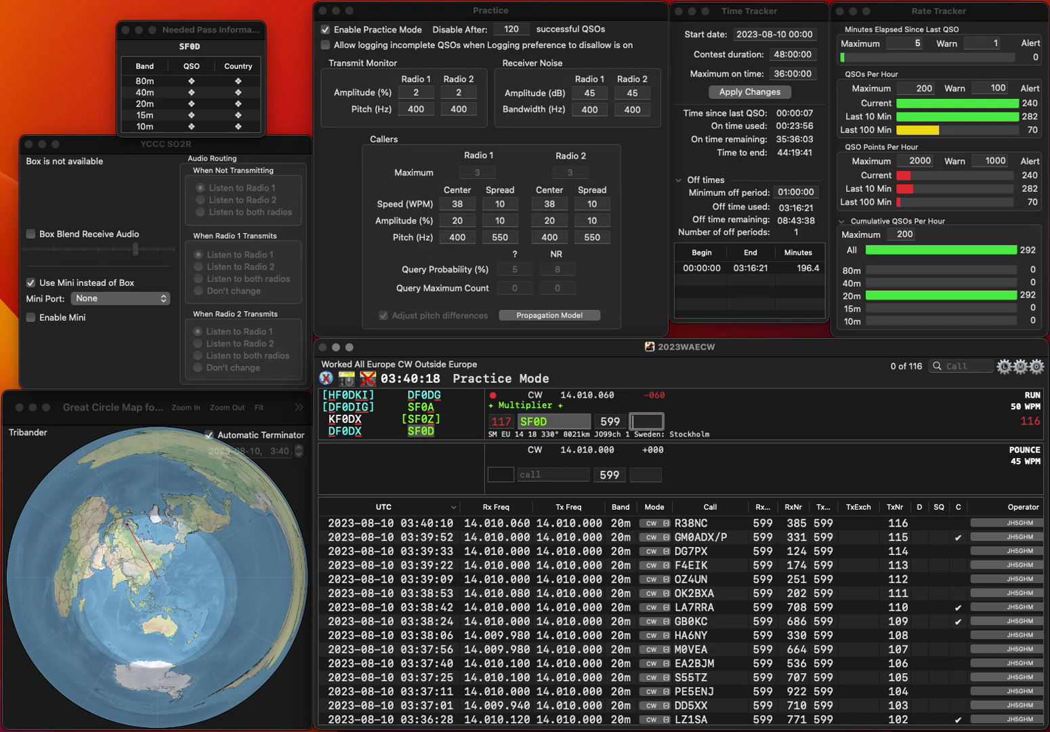
text(914)
key(Return)
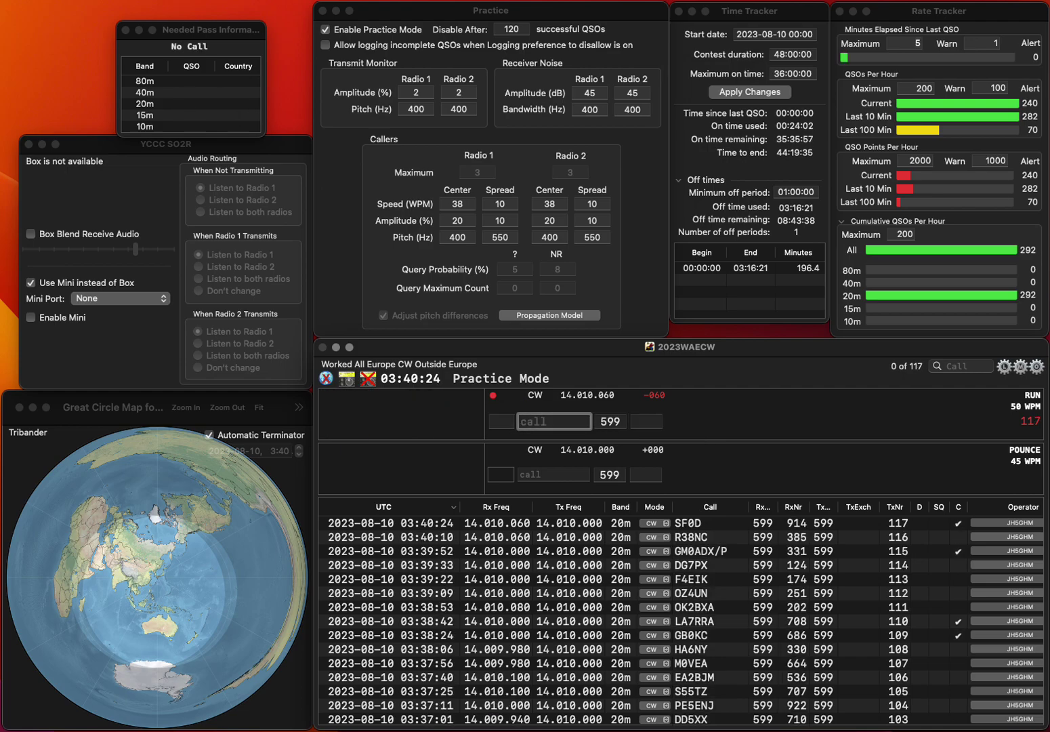
- Copy the next caller as PE1NPS on the run radio and log the contact with received number 352
text(PE1)
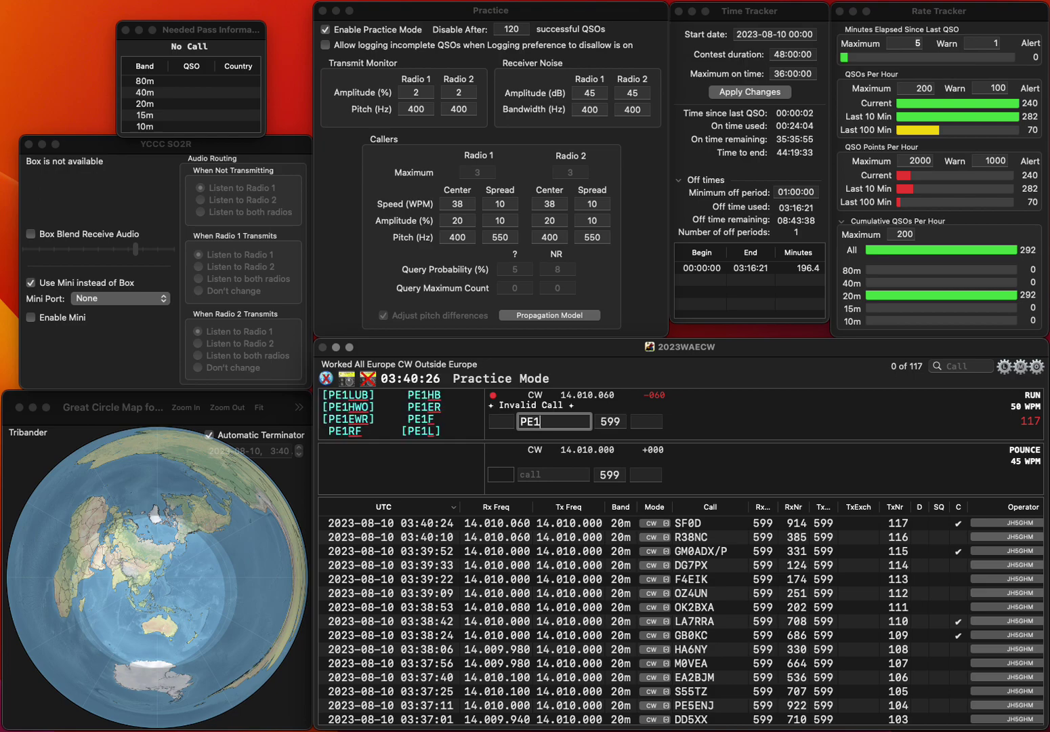
text(NPS)
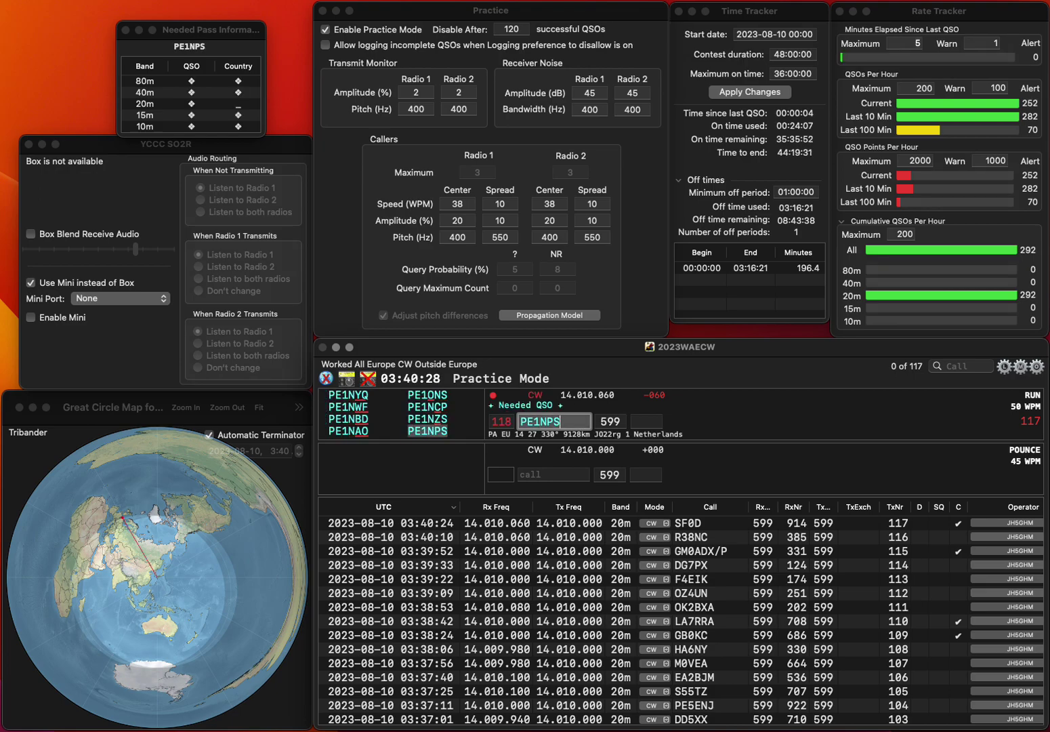
key(space)
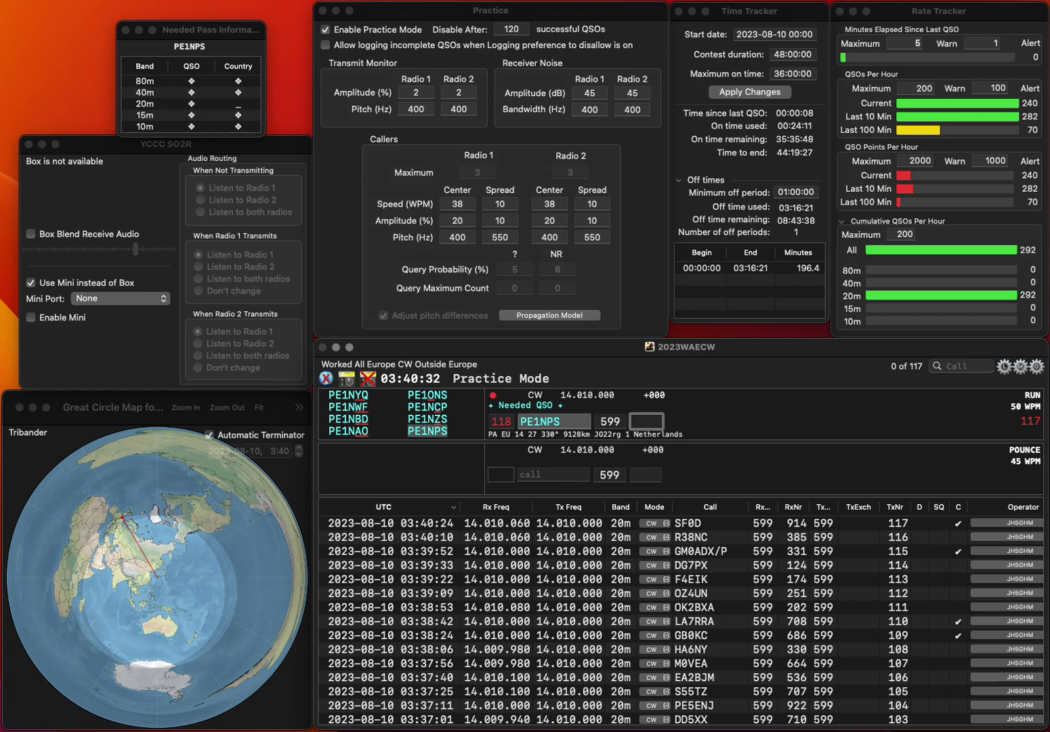
text(352)
key(Return)
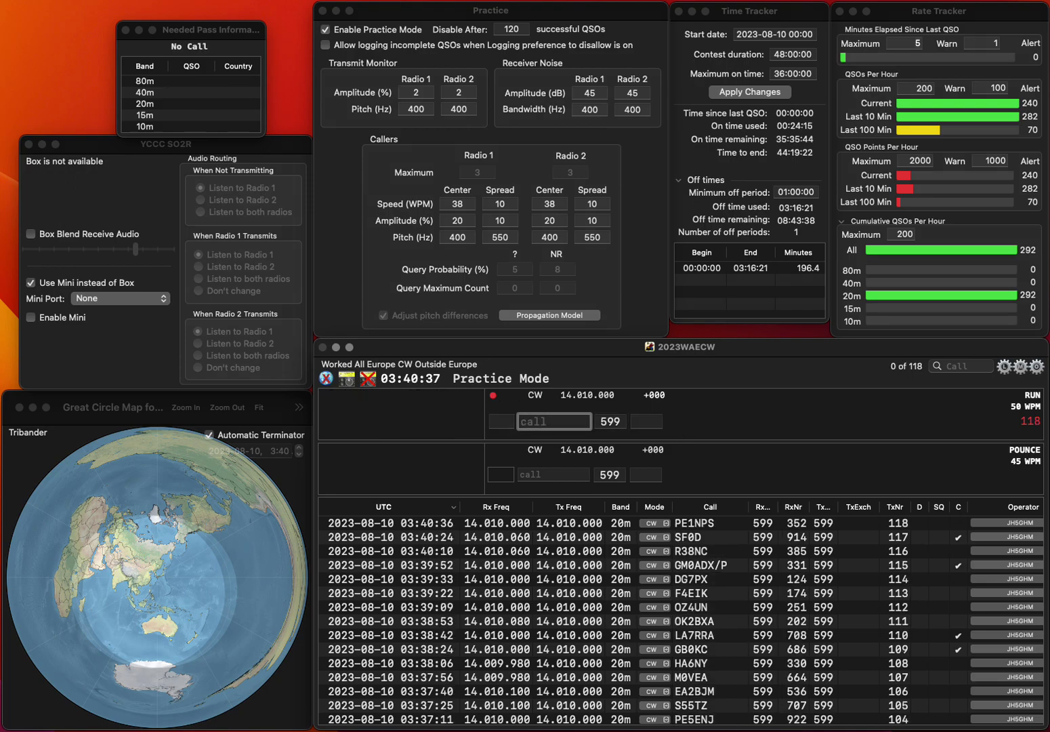
text(F5LIT)
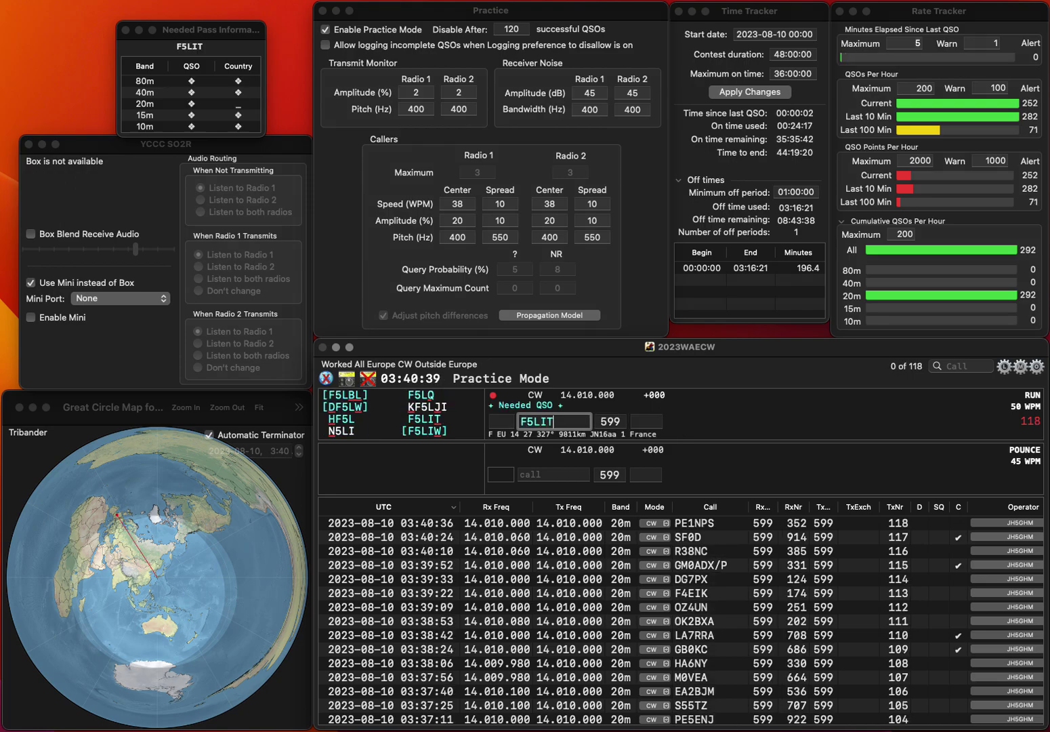
key(Return)
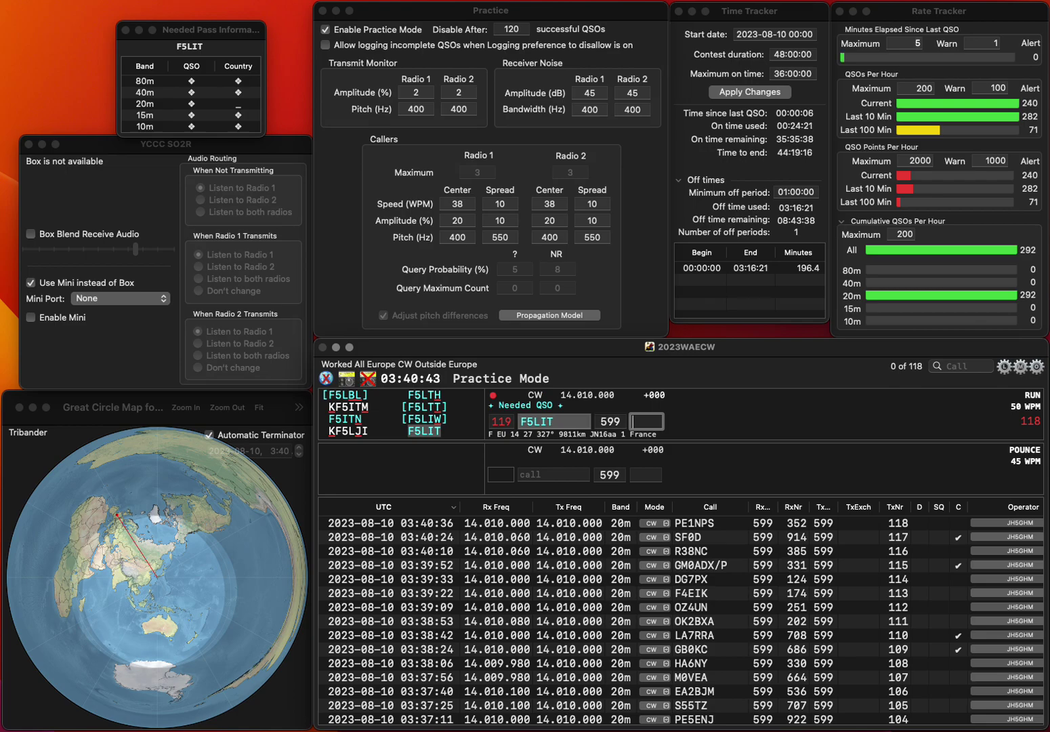
text(58)
key(Return)
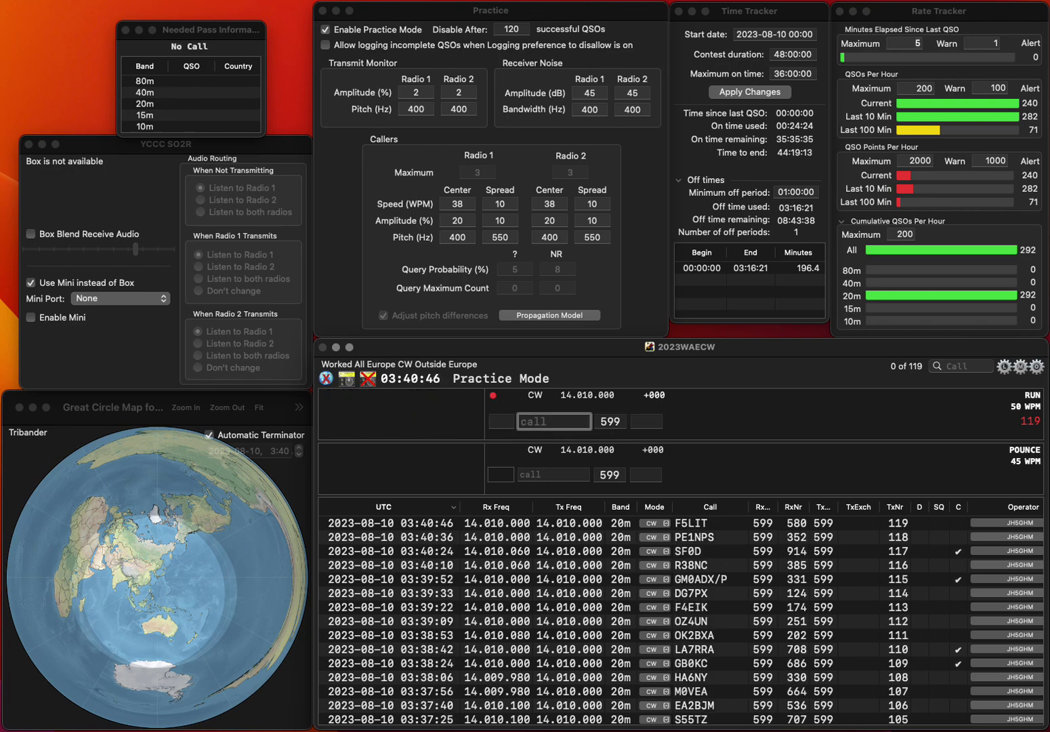
- Work SP8FO on the run radio and log the contact with received number 942
text(SP8FO)
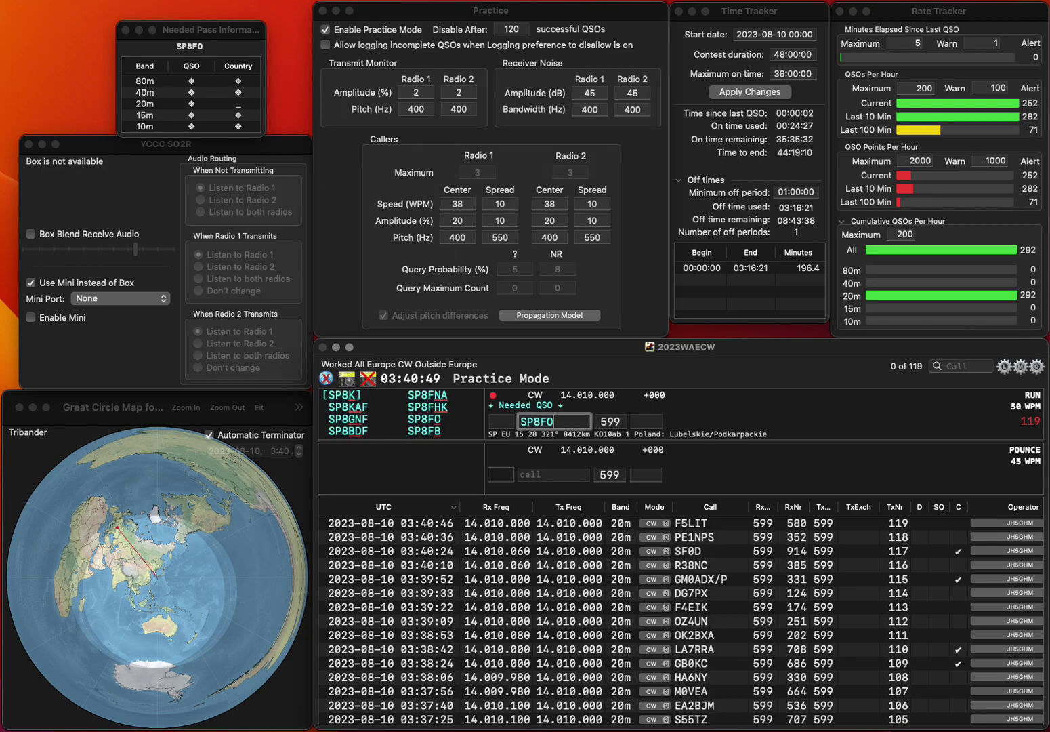
key(space)
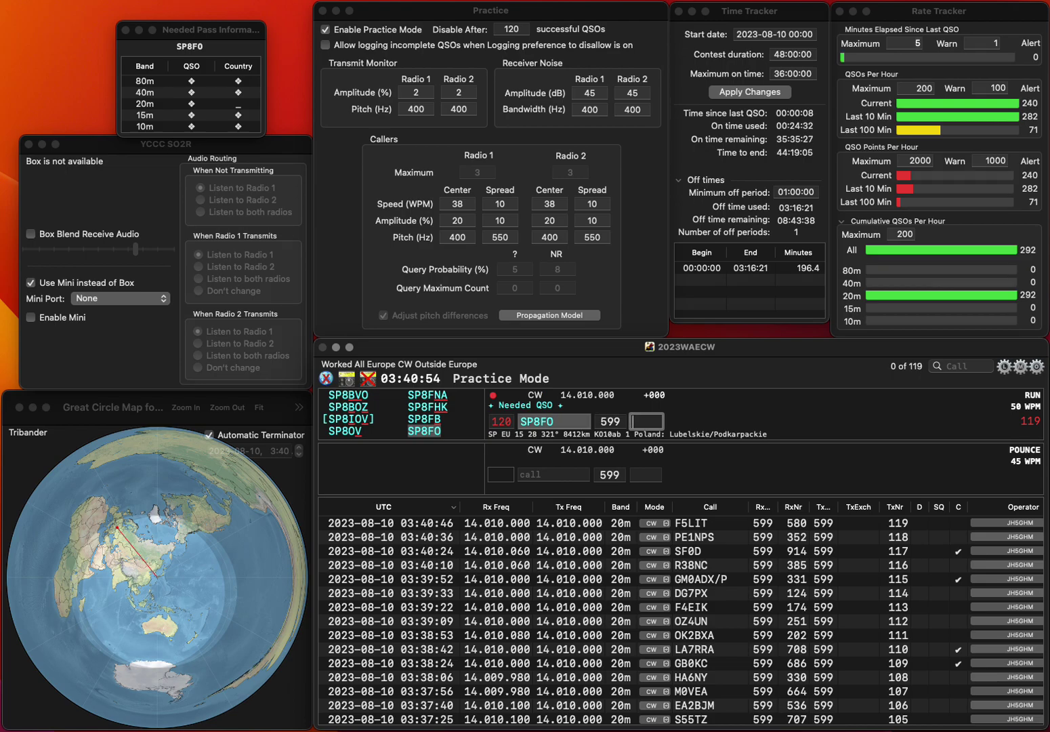
text(942)
key(Return)
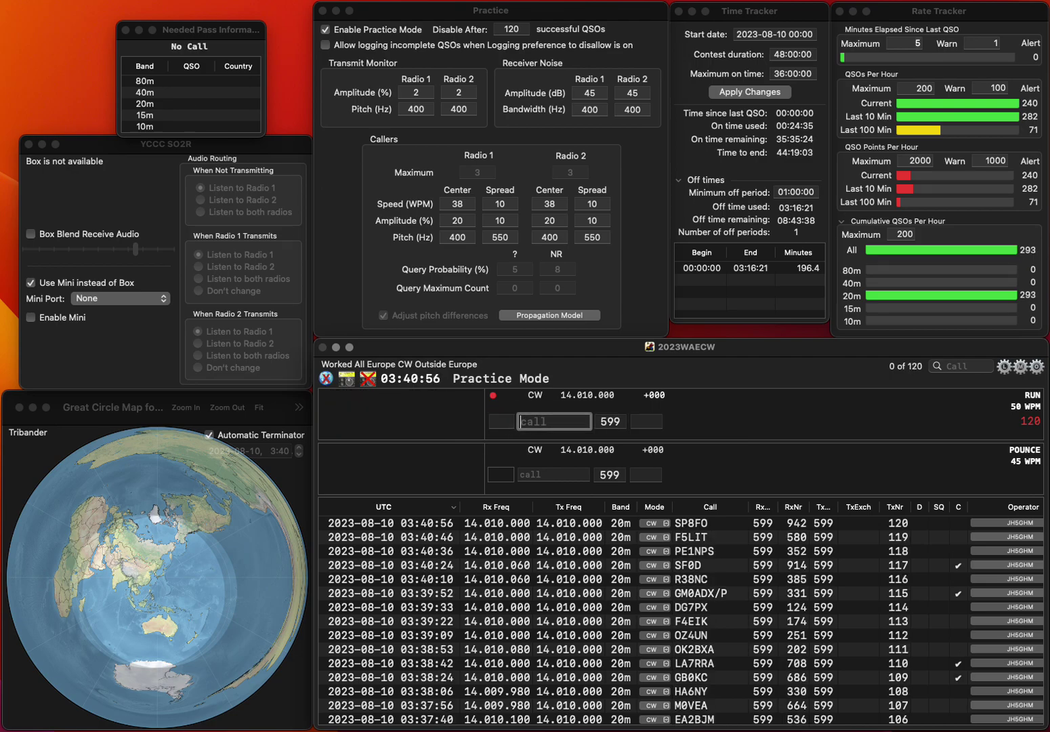
text(IK5)
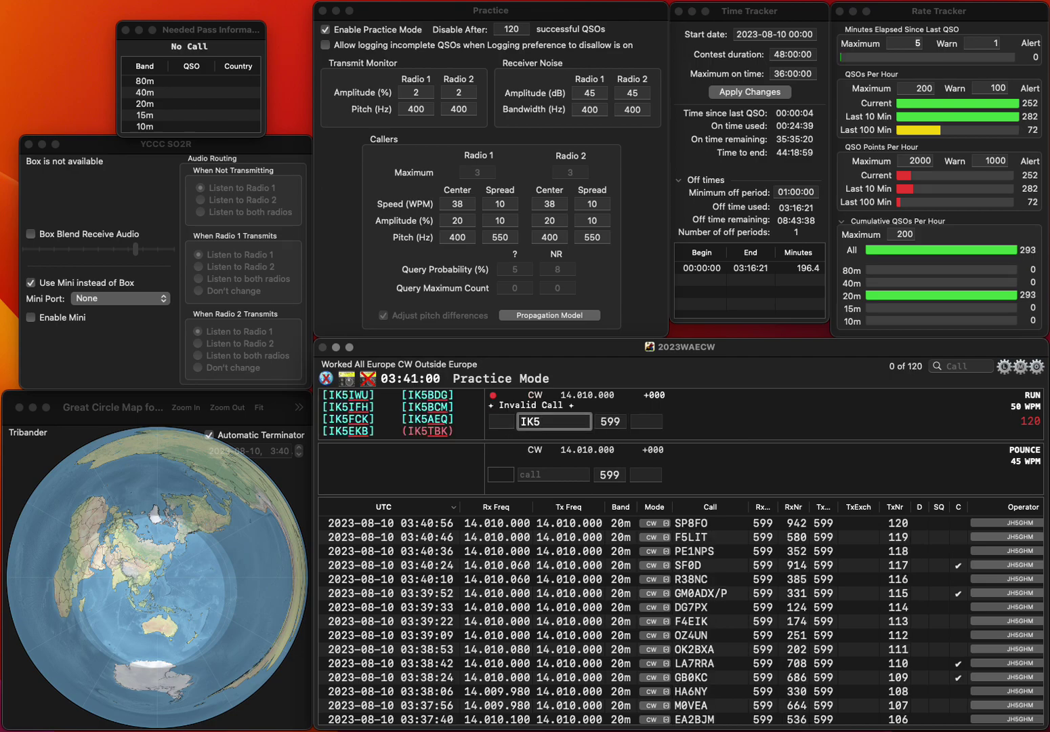
text(FQX)
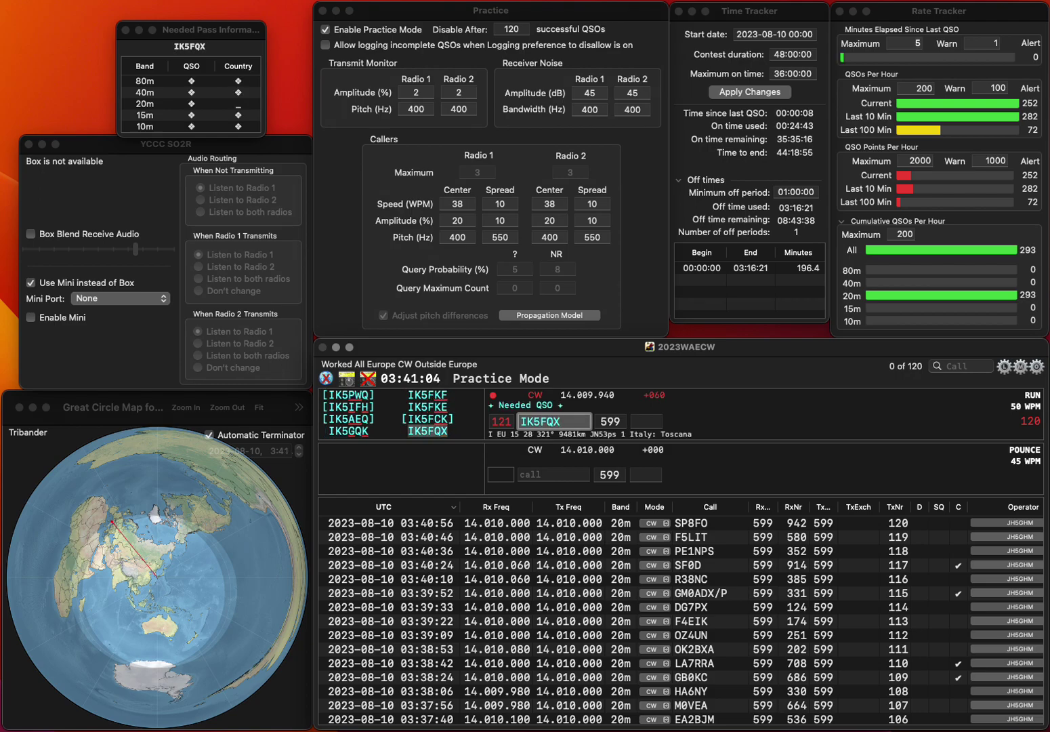
key(Return)
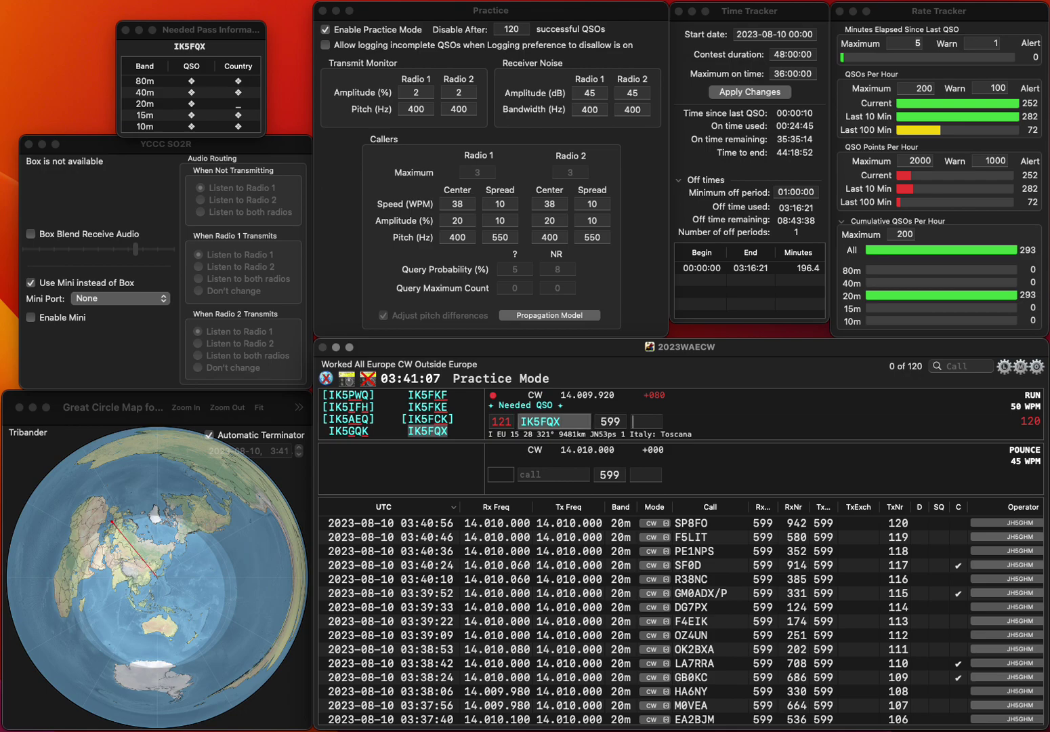
text(620)
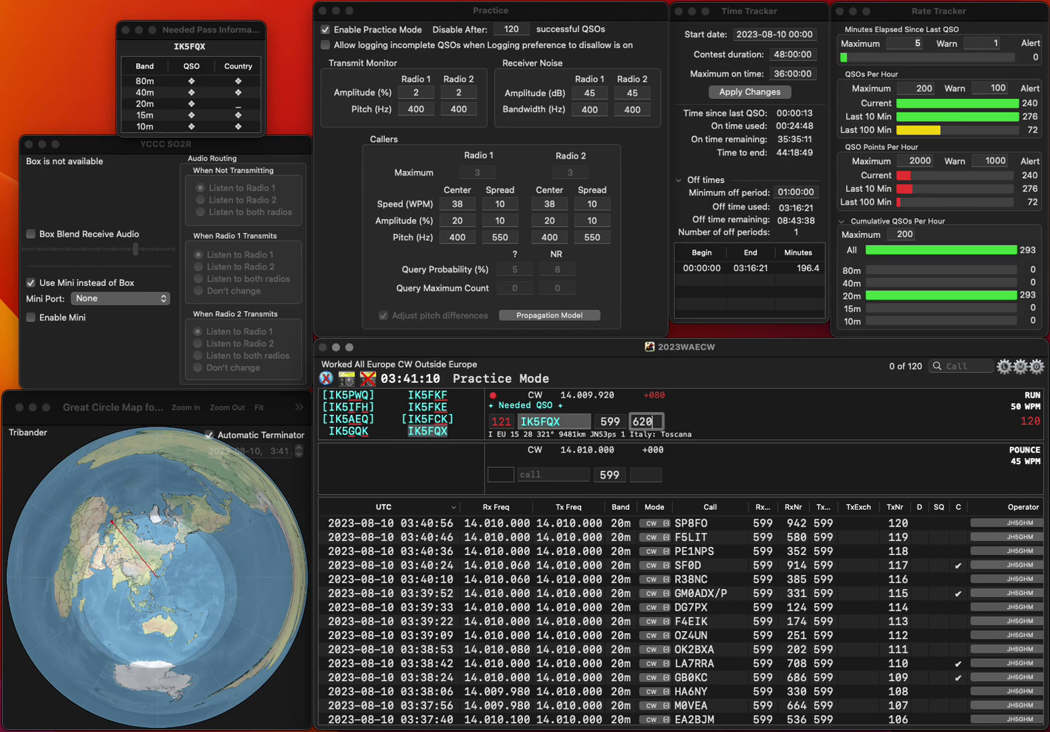
key(Return)
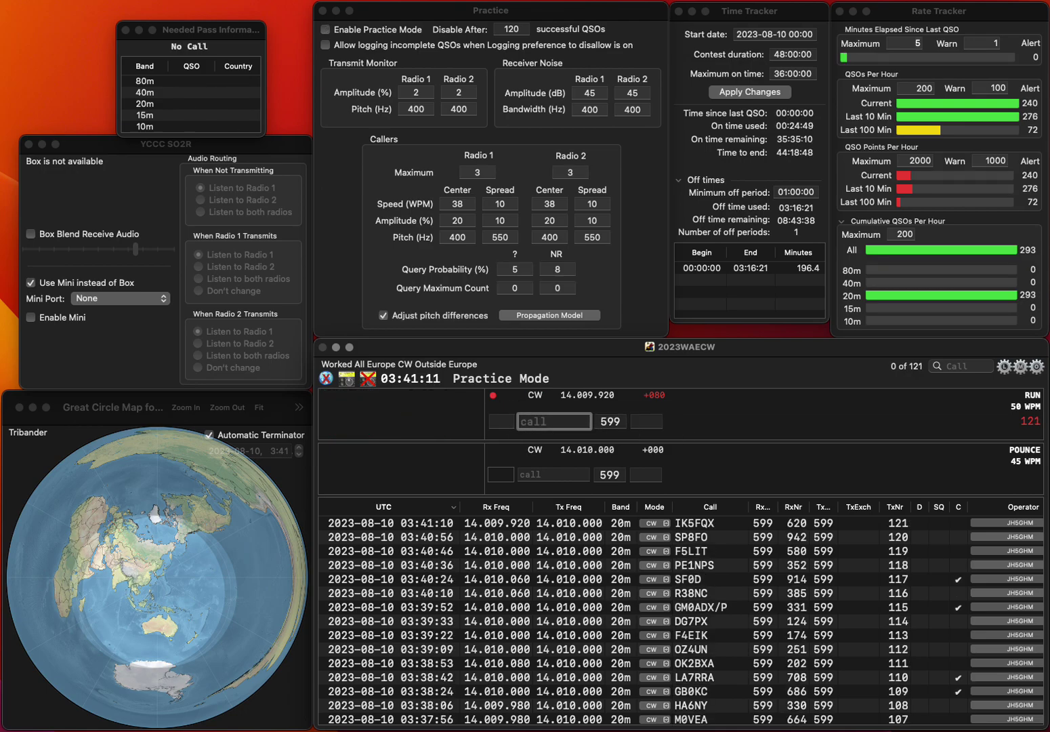